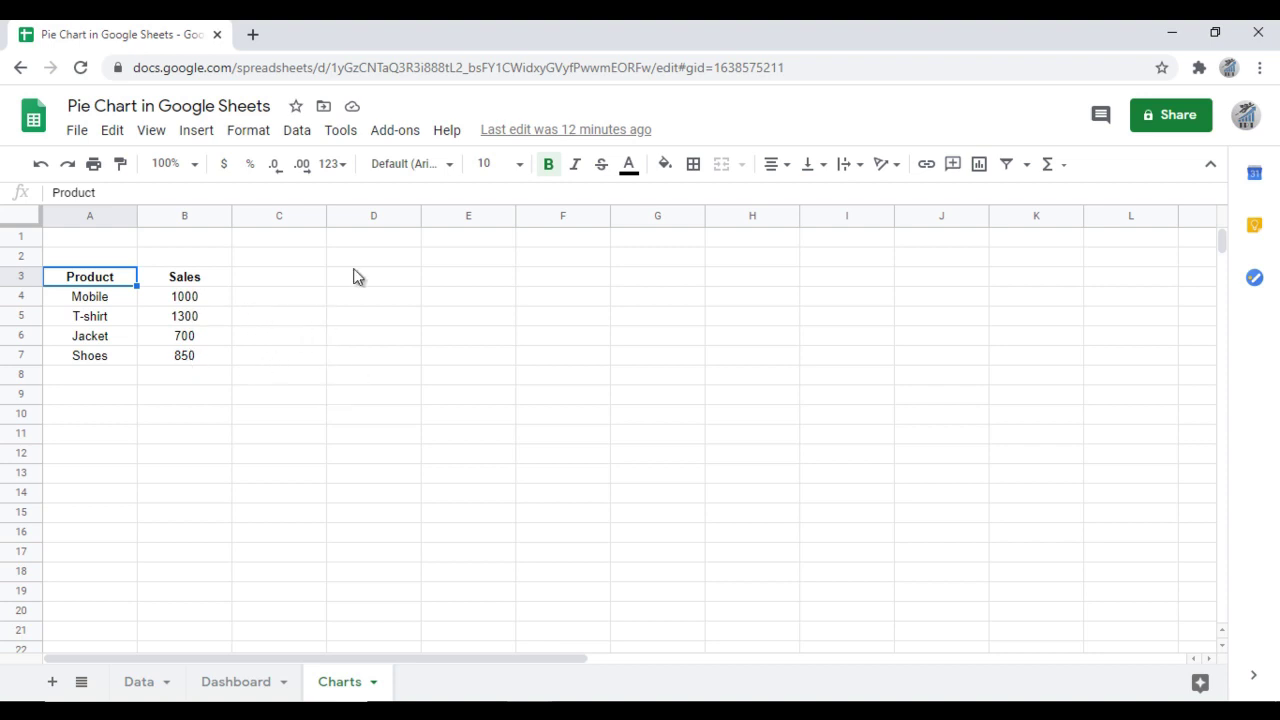
- Place the suggested Sales pie chart for A3:B7 on the sheet, then delete it
{"action": "left_click", "coordinate": [206, 364], "text": "shift"}
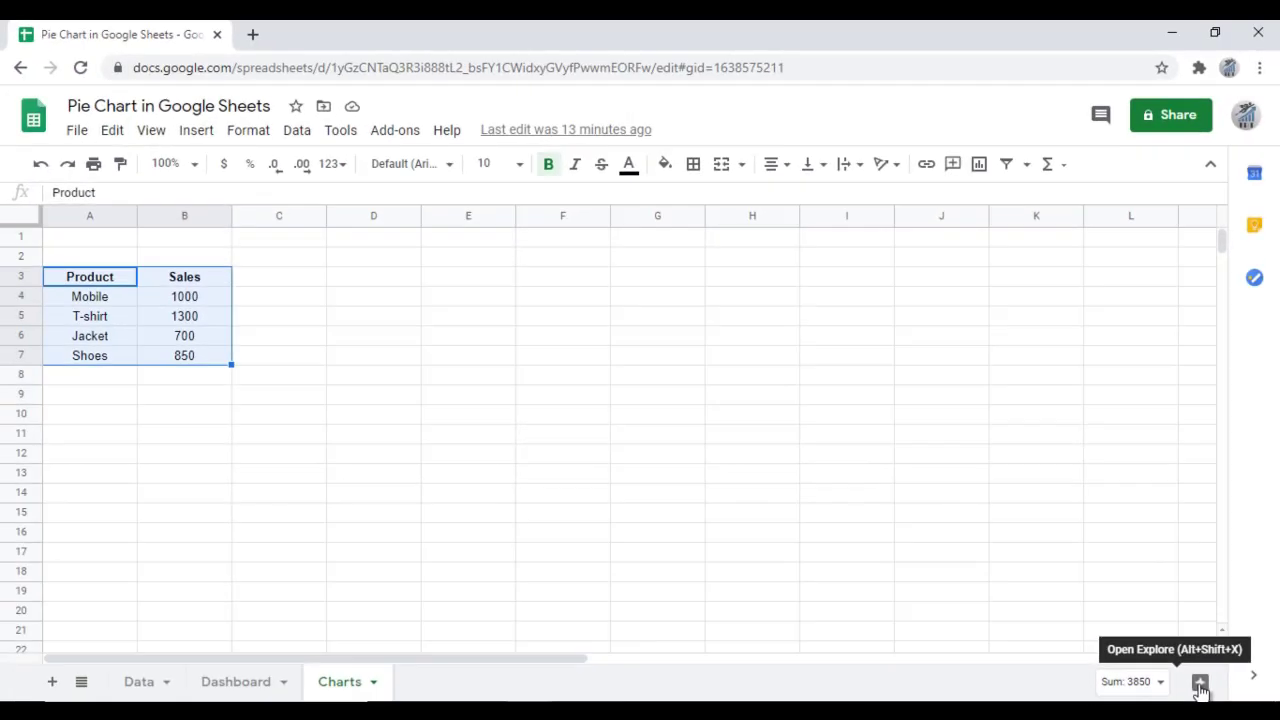
{"action": "left_click", "coordinate": [1200, 683]}
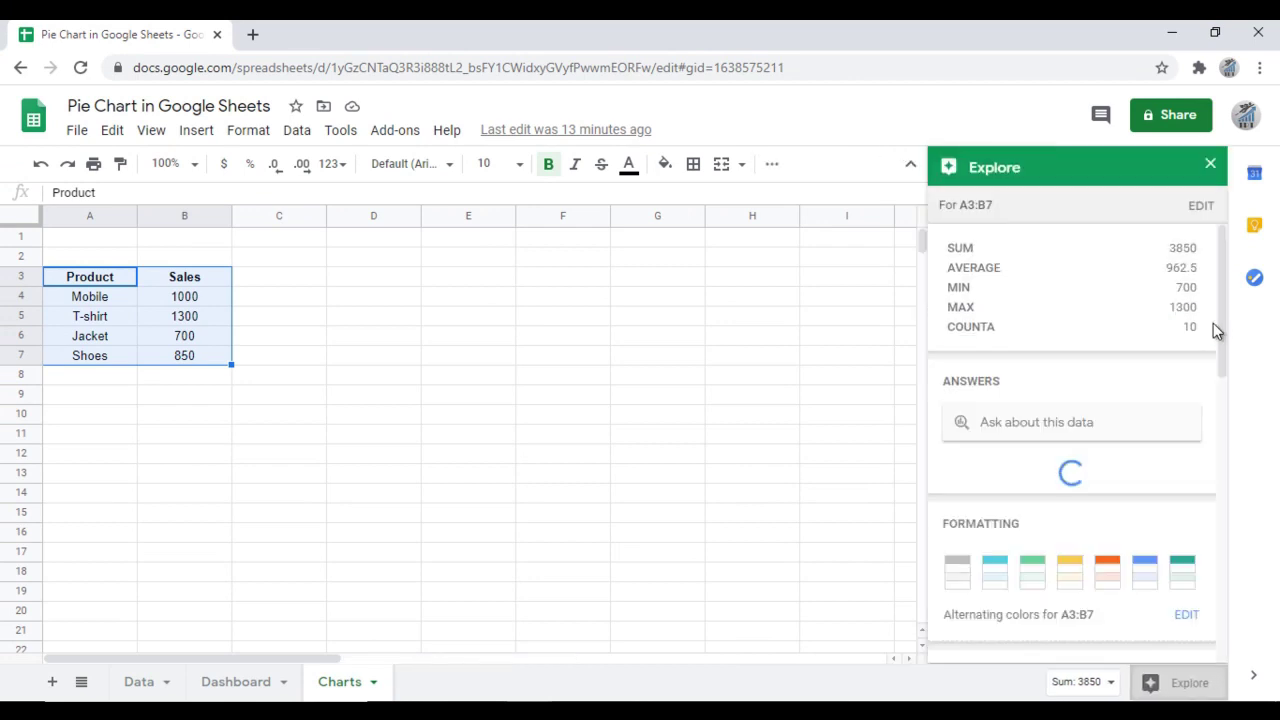
{"action": "left_click_drag", "start_coordinate": [1216, 330], "coordinate": [1214, 437]}
{"action": "mouse_move", "coordinate": [1087, 338]}
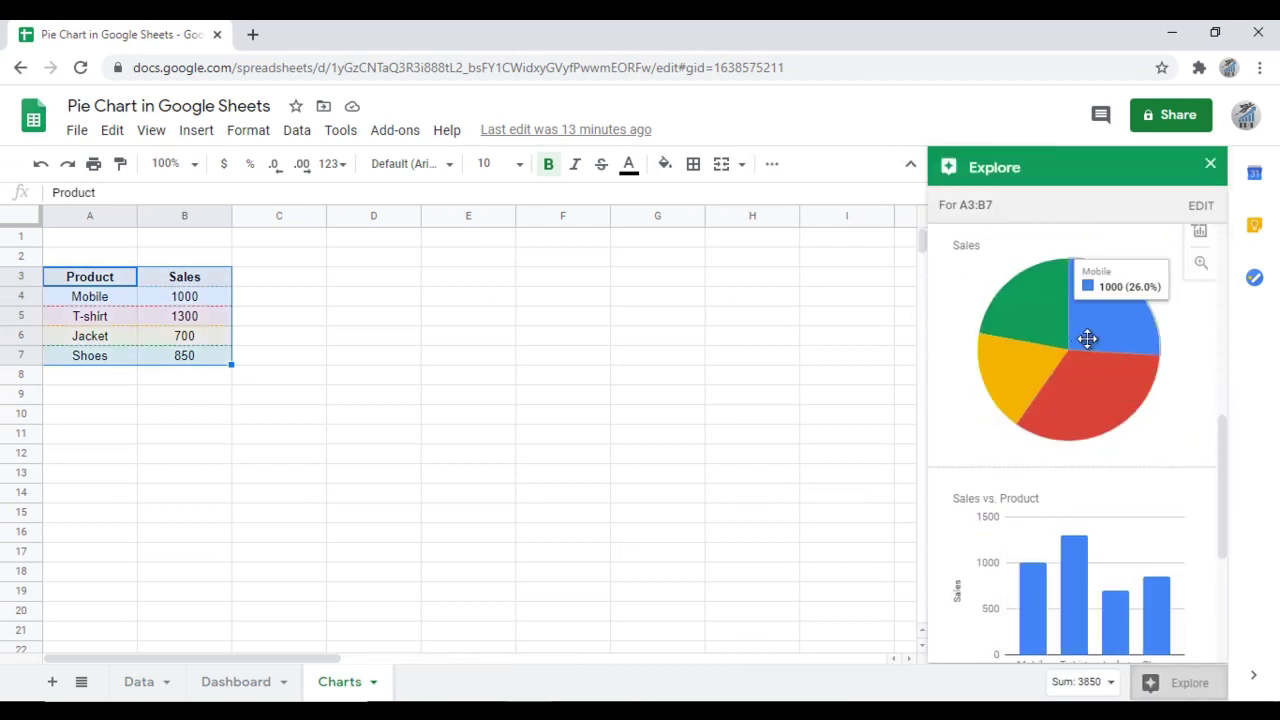
{"action": "left_click_drag", "start_coordinate": [1090, 339], "coordinate": [551, 349]}
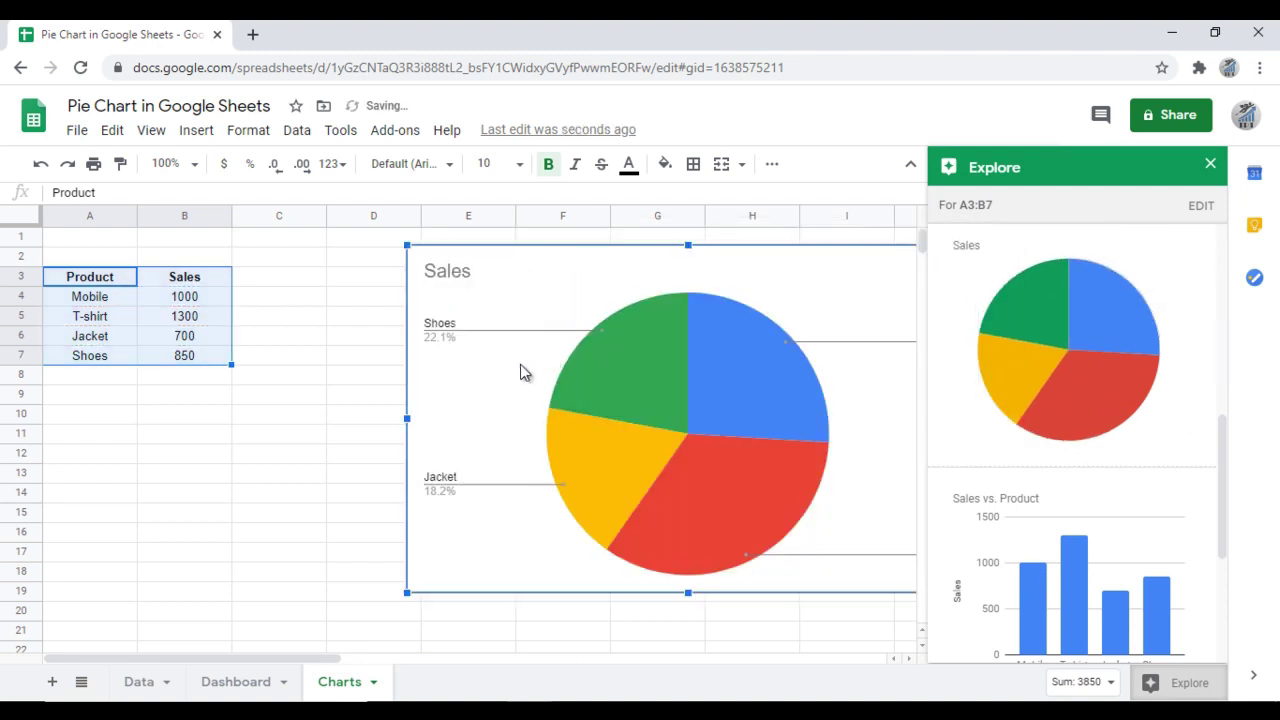
{"action": "left_click", "coordinate": [321, 396]}
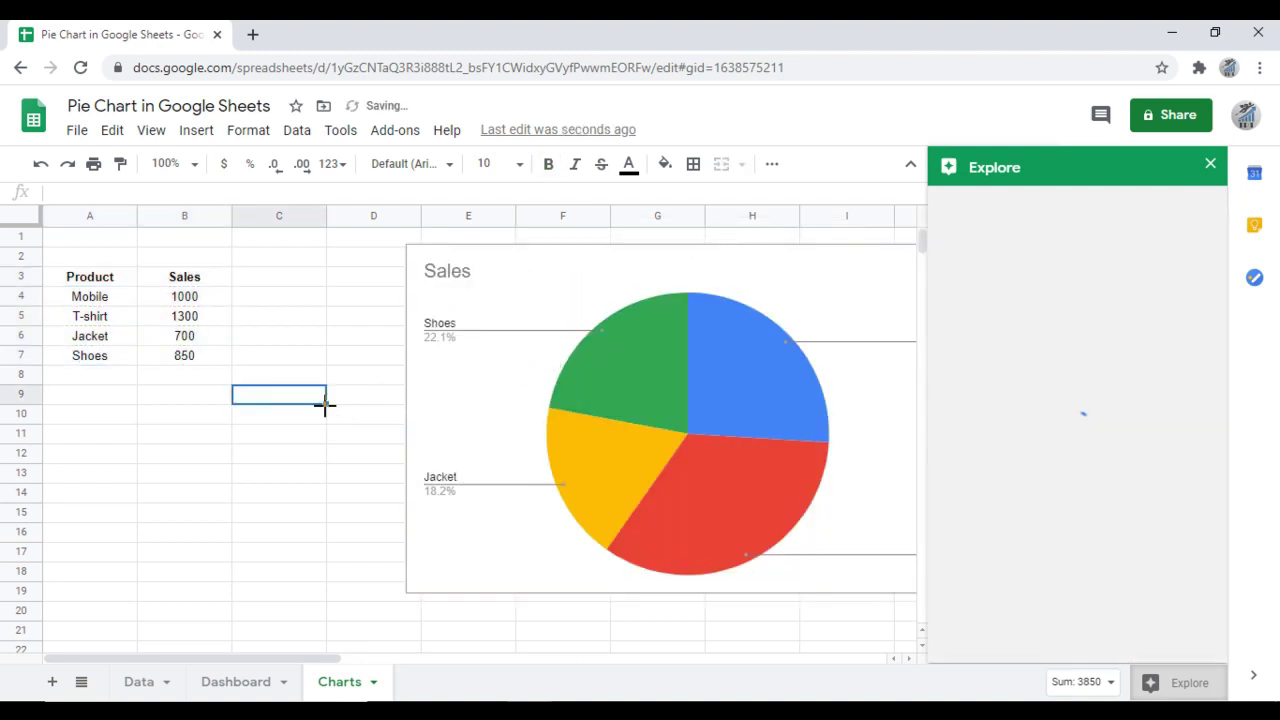
{"action": "left_click", "coordinate": [1210, 166]}
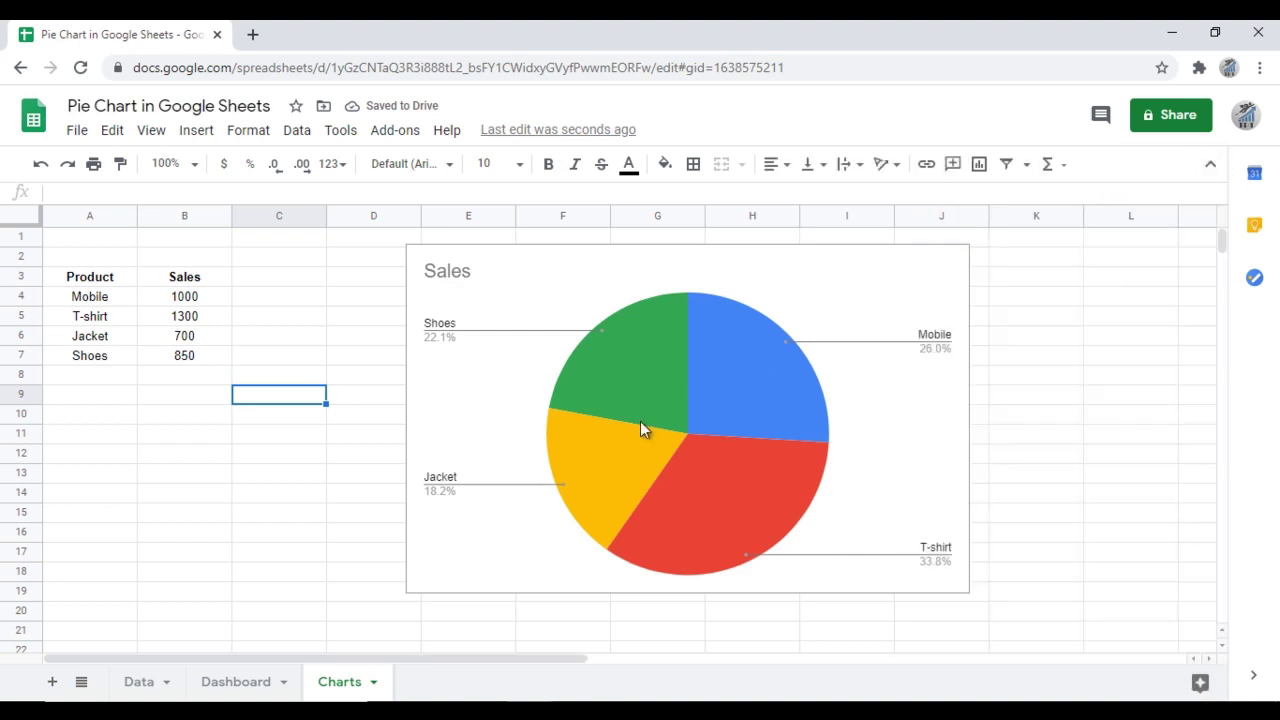
{"action": "left_click", "coordinate": [618, 447]}
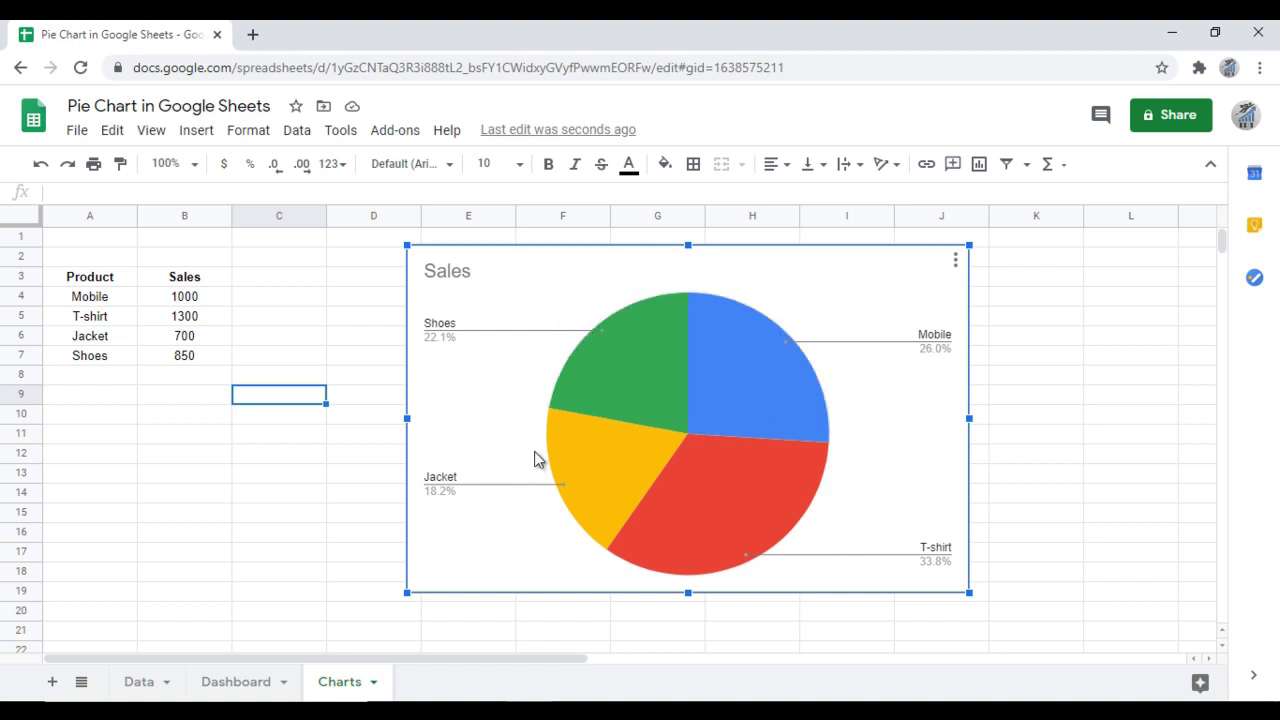
{"action": "key", "text": "Delete"}
- Insert a chart from the Product and Sales table, then delete it
{"action": "left_click", "coordinate": [90, 276]}
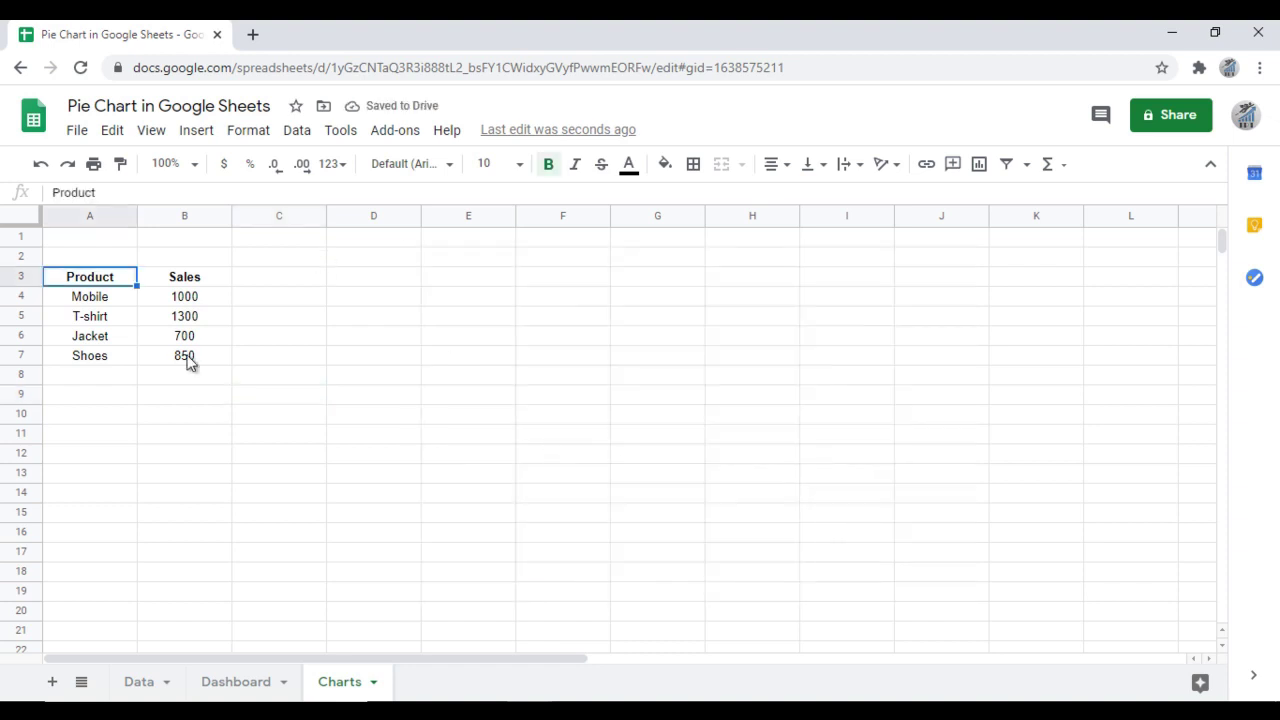
{"action": "left_click", "coordinate": [184, 358], "text": "shift"}
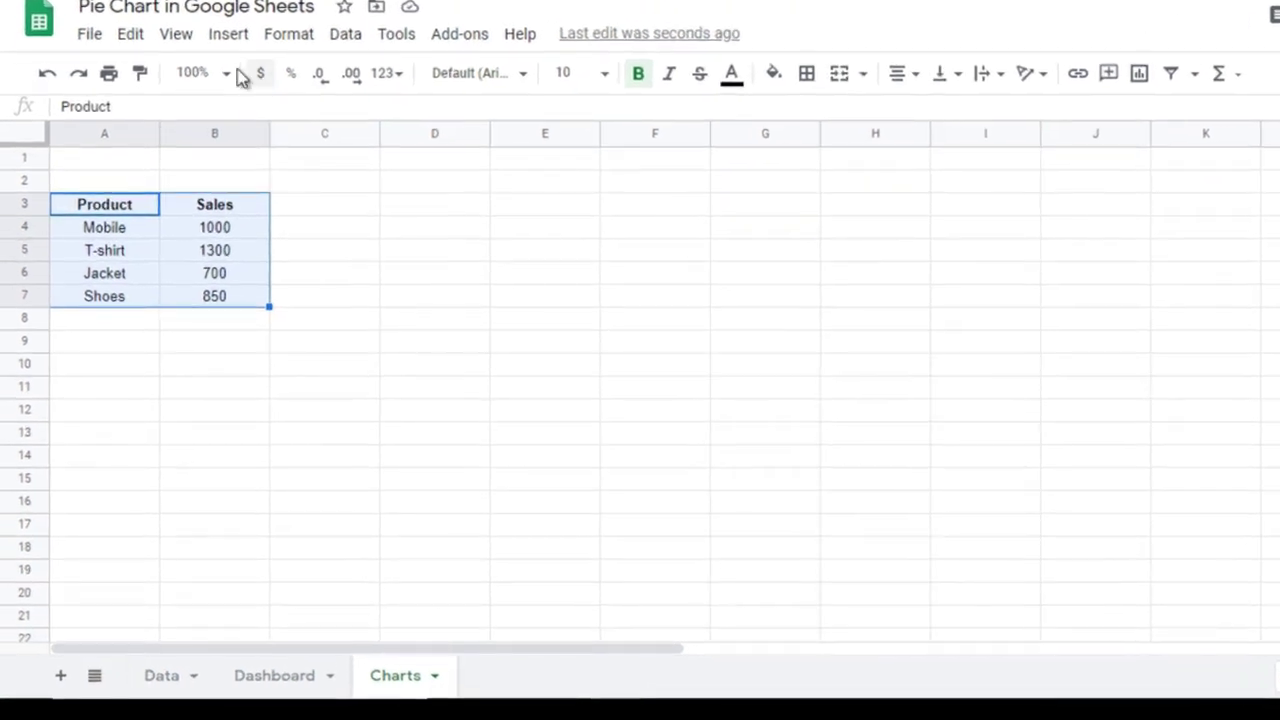
{"action": "left_click", "coordinate": [228, 36]}
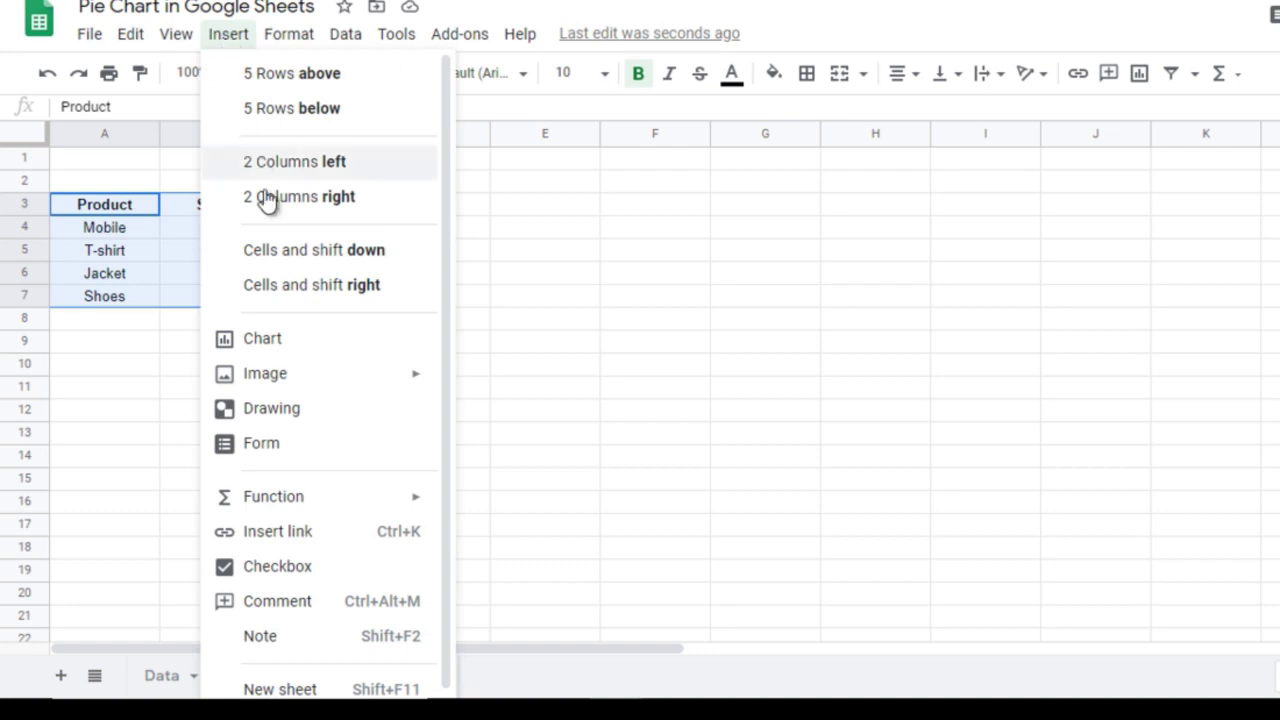
{"action": "left_click", "coordinate": [281, 350]}
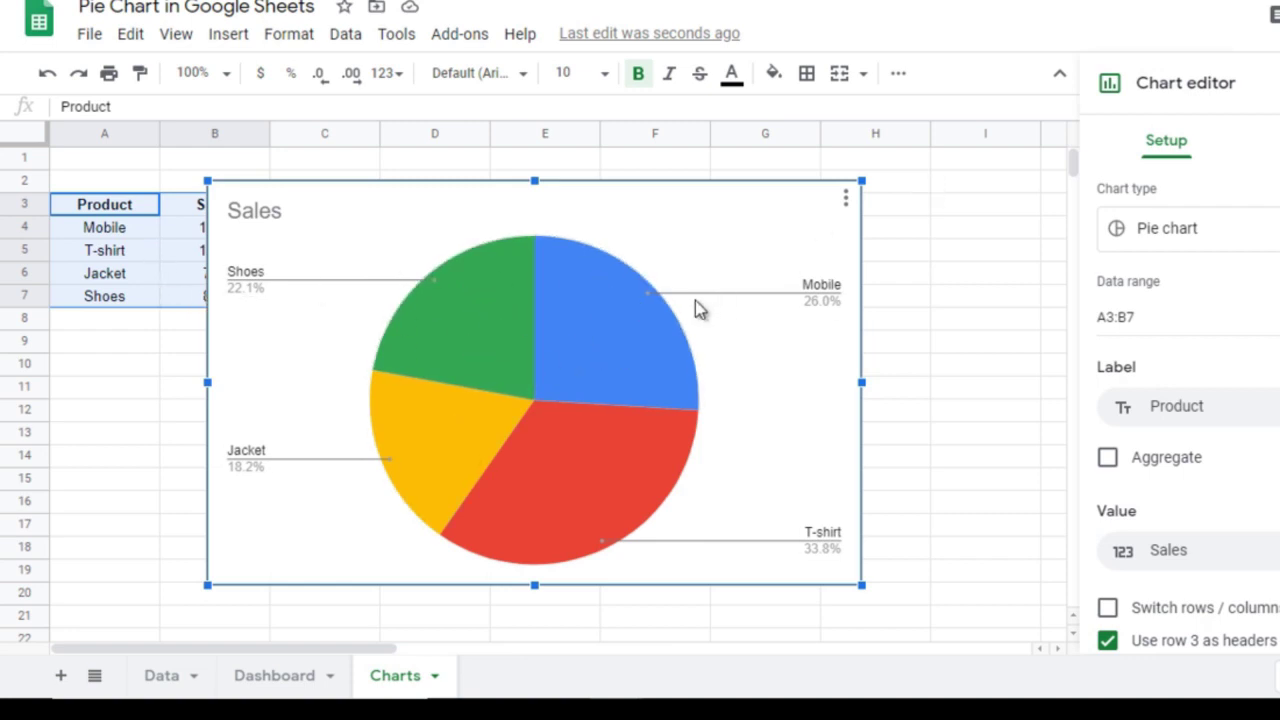
{"action": "key", "text": "Delete"}
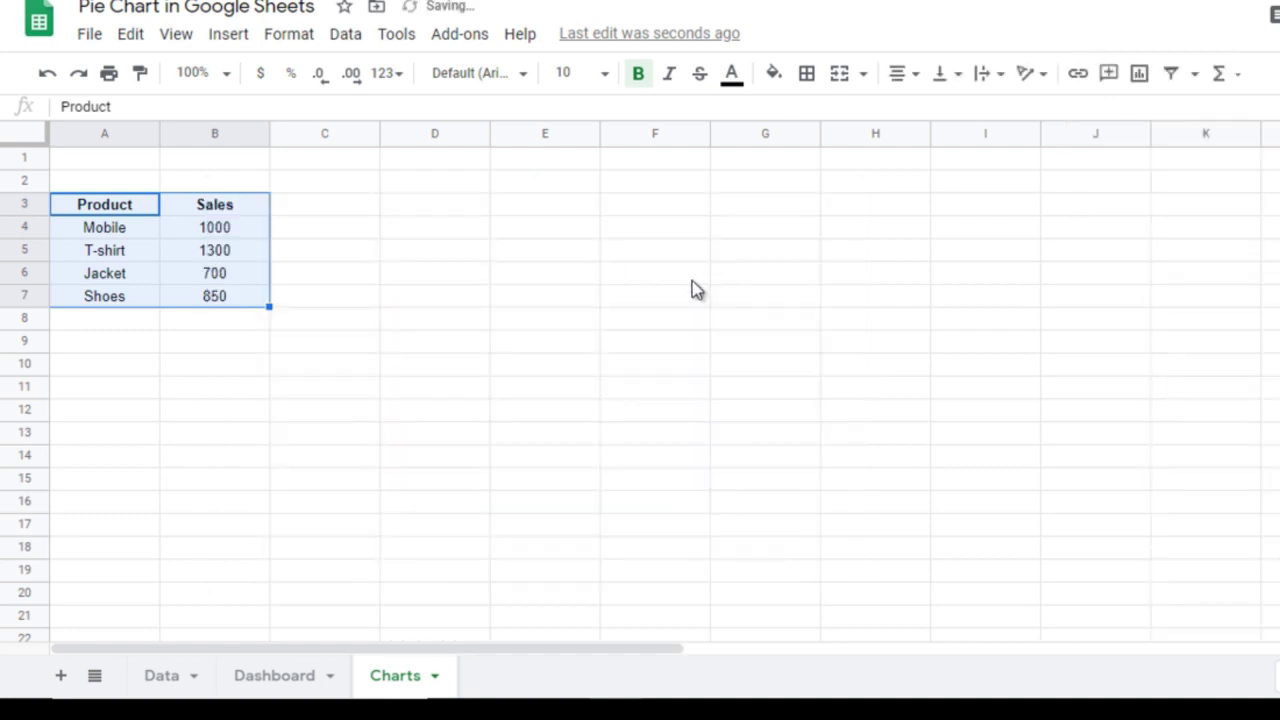
- Add a Cost header in C3 with values 800, 900, 500 and 500 below
{"action": "left_click", "coordinate": [318, 218]}
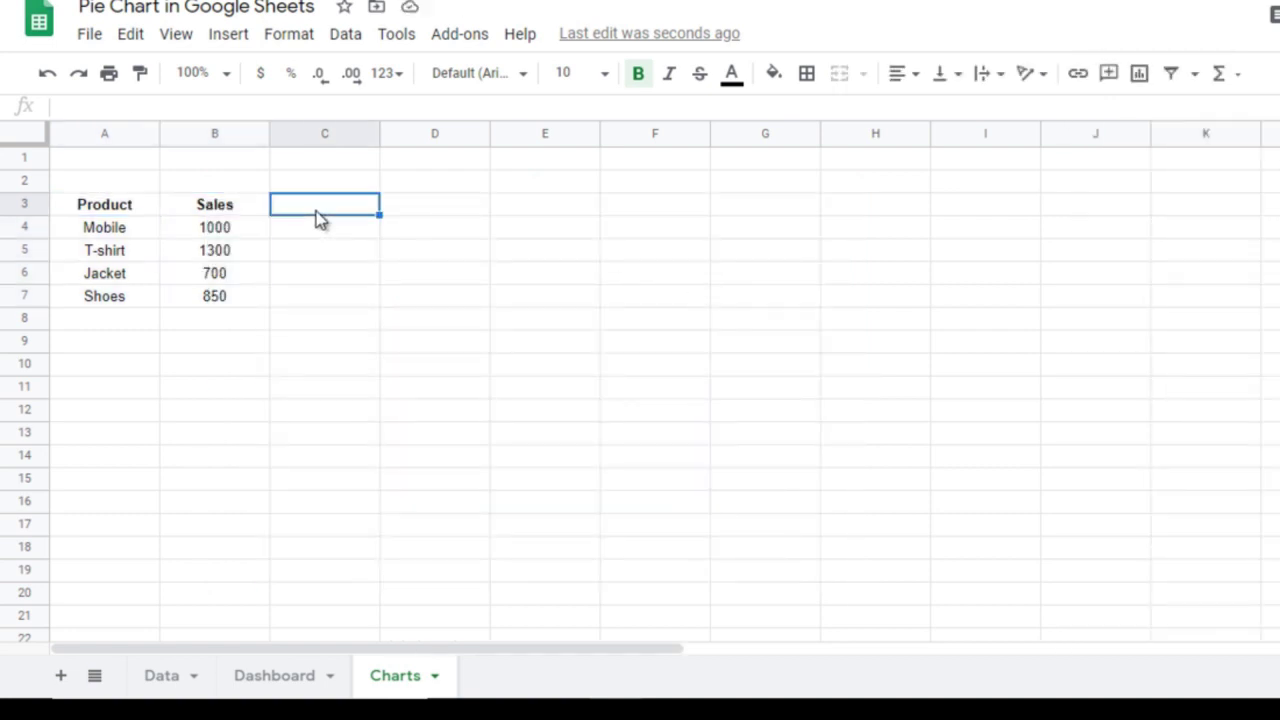
{"action": "type", "text": "Cost 800 900 500"}
{"action": "key", "text": "Return"}
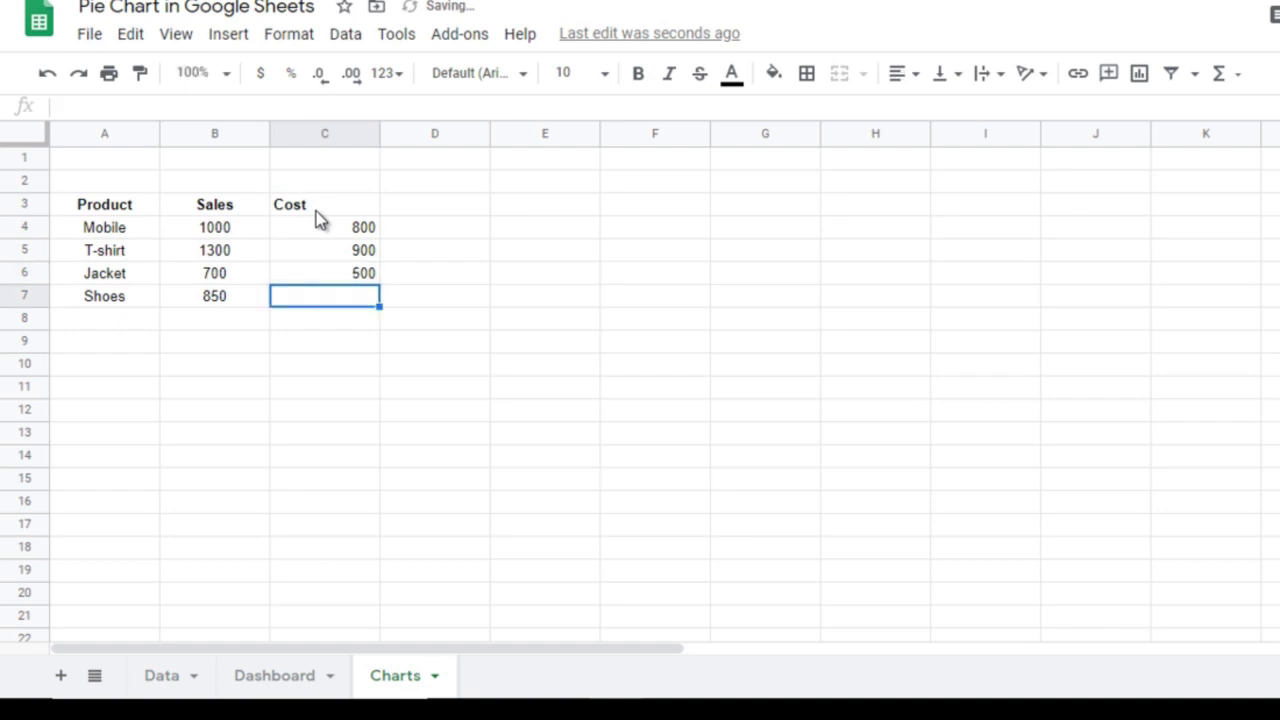
{"action": "type", "text": "500"}
- Reselect the Product and Sales data in A3:B7
{"action": "key", "text": "Left"}
{"action": "key", "text": "Left"}
{"action": "key", "text": "Up"}
{"action": "left_click_drag", "start_coordinate": [104, 204], "coordinate": [214, 296]}
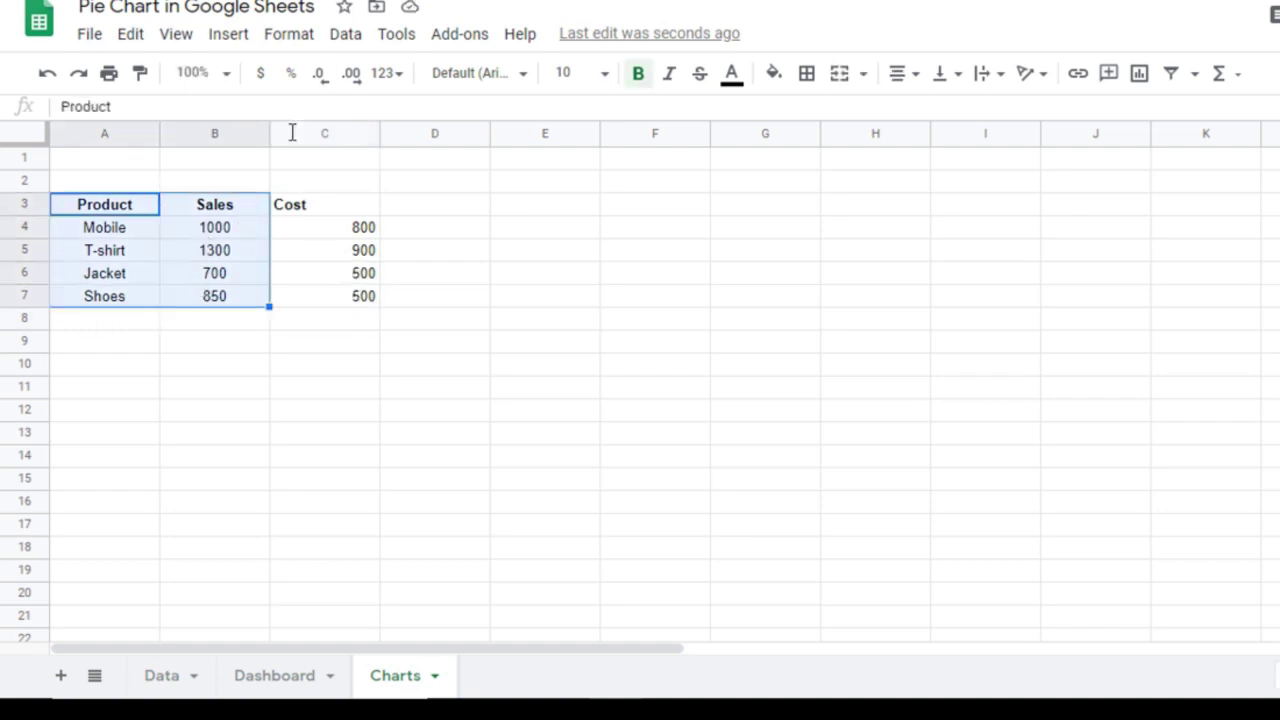
{"action": "left_click", "coordinate": [228, 36]}
- Insert a chart from A3:B7, shrink it and position it beside the table near column D
{"action": "left_click", "coordinate": [293, 345]}
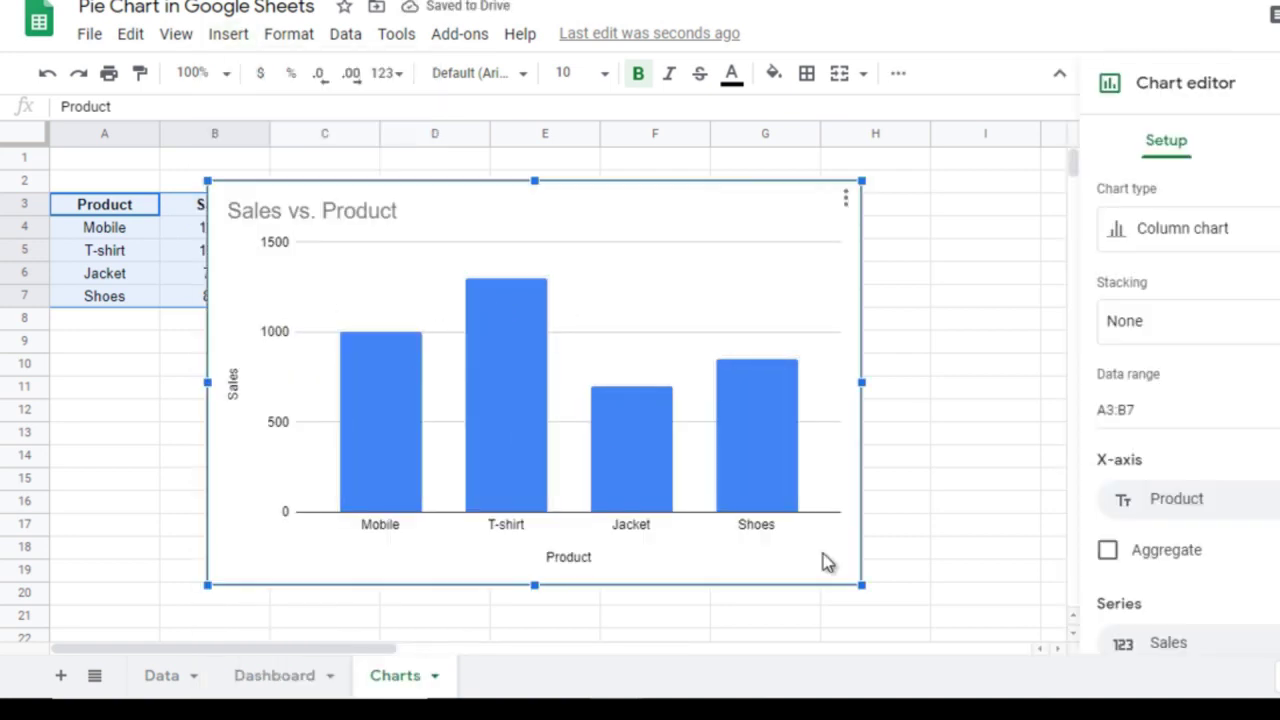
{"action": "left_click_drag", "start_coordinate": [861, 586], "coordinate": [535, 382]}
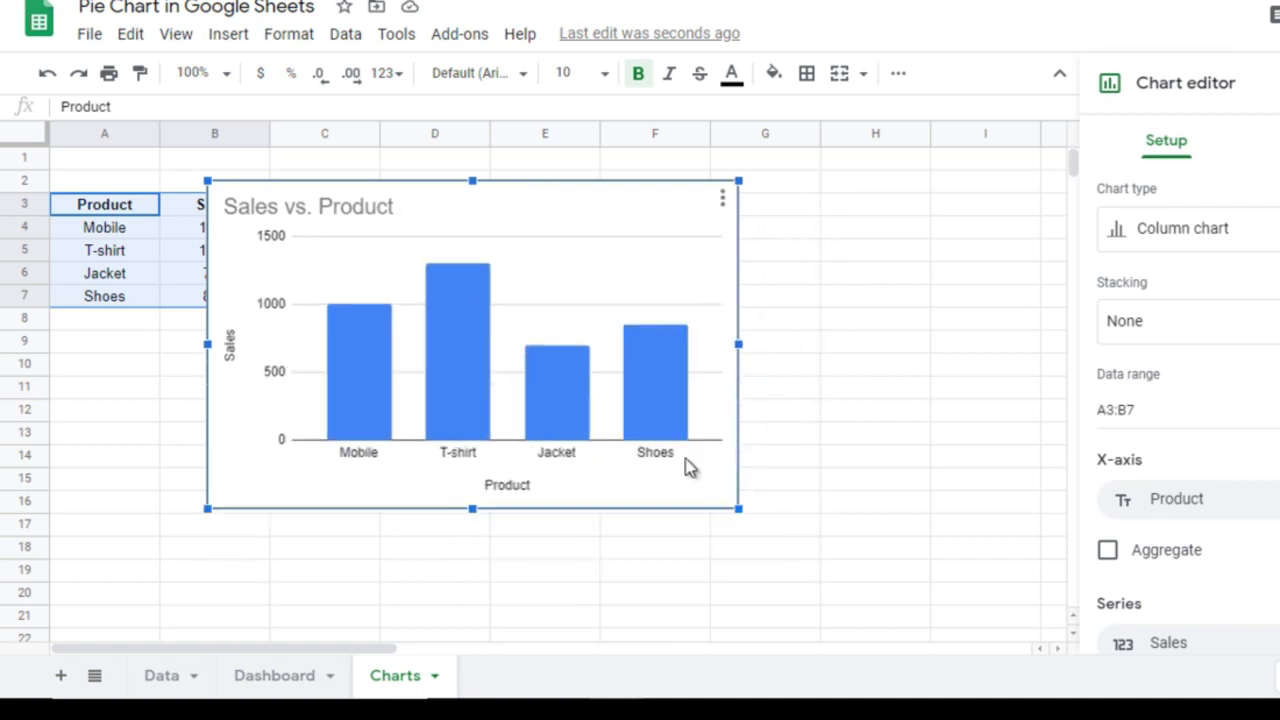
{"action": "left_click_drag", "start_coordinate": [348, 222], "coordinate": [639, 275]}
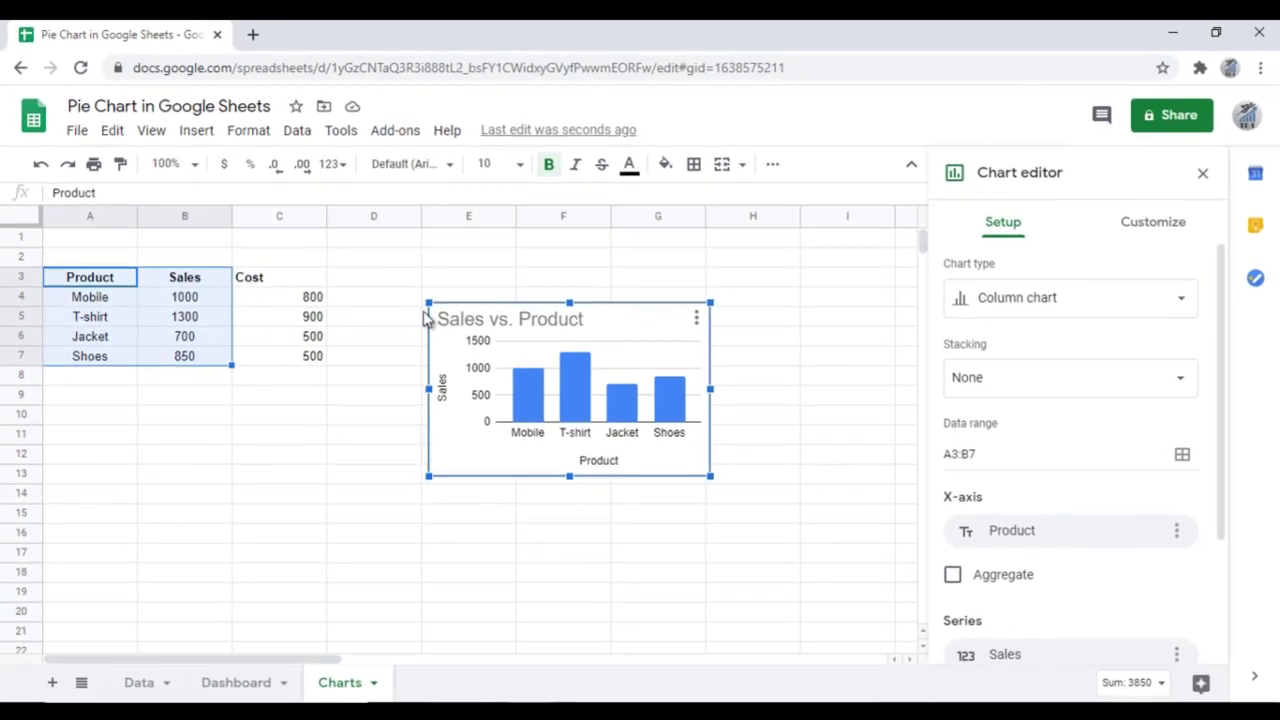
{"action": "left_click_drag", "start_coordinate": [422, 296], "coordinate": [331, 243]}
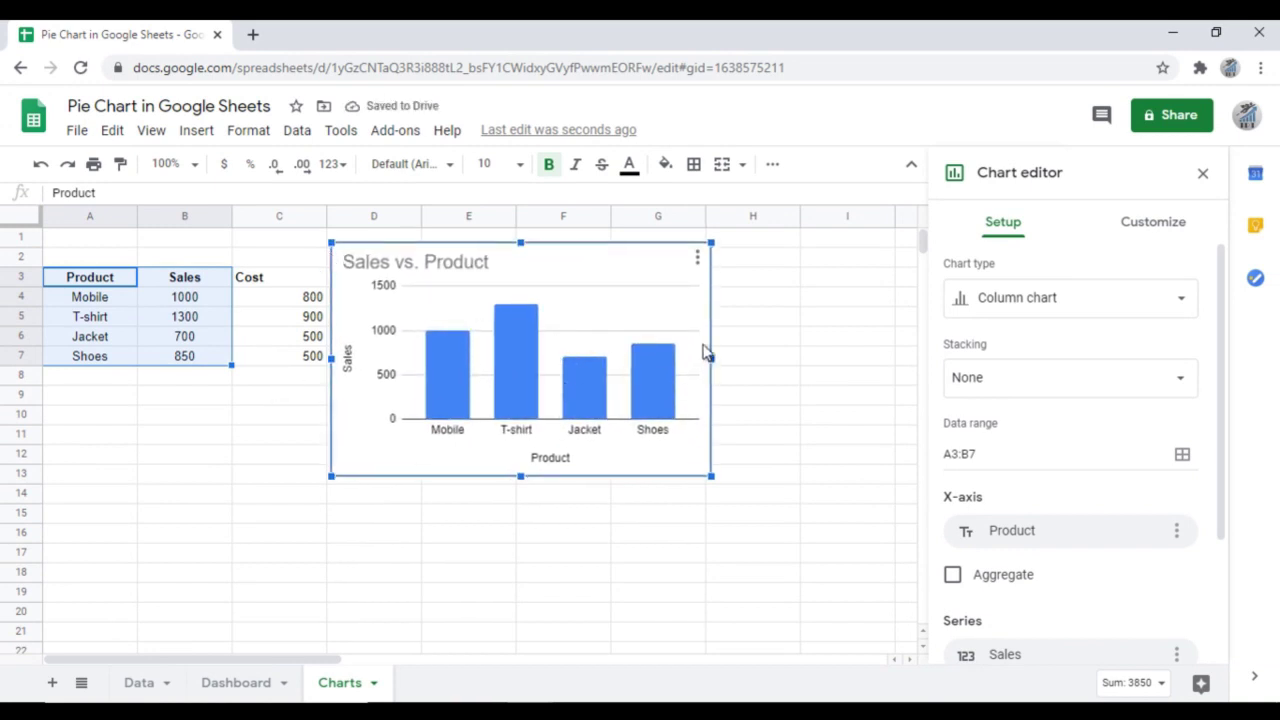
- Change the chart type from column chart to pie chart
{"action": "left_click", "coordinate": [1003, 282]}
{"action": "left_click", "coordinate": [1000, 298]}
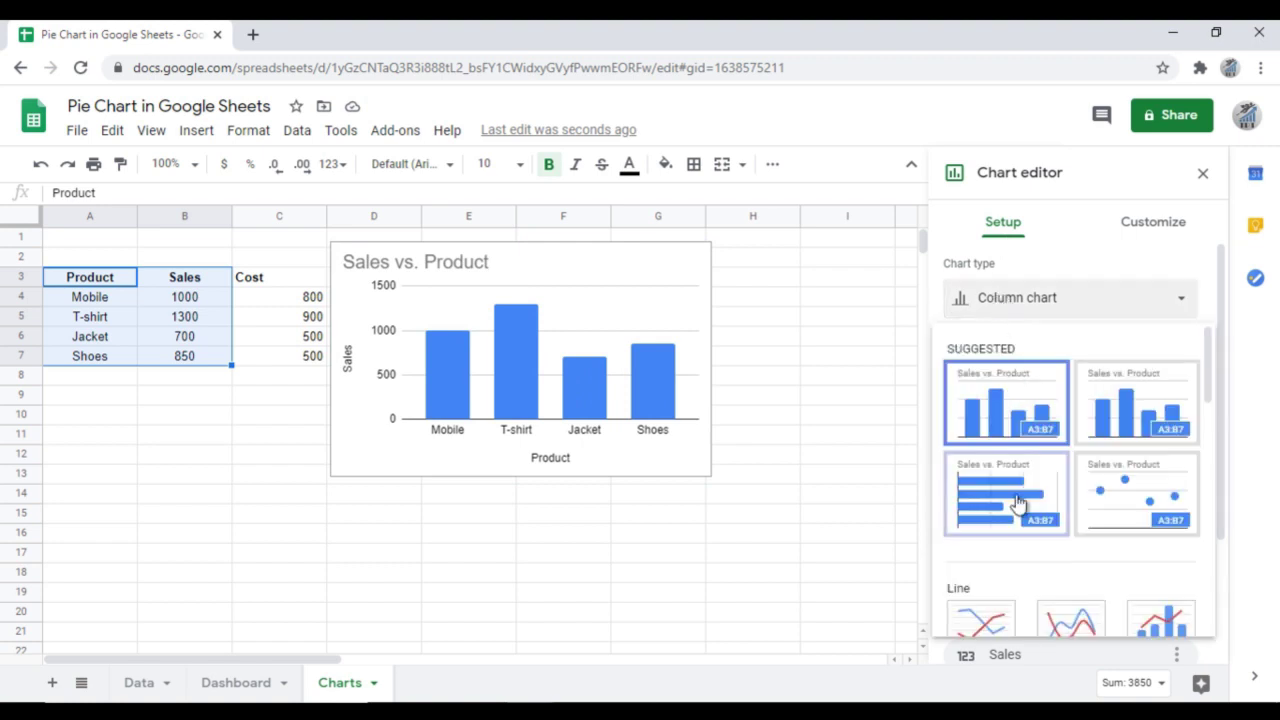
{"action": "scroll", "coordinate": [1206, 352], "scroll_direction": "down", "scroll_amount": 5}
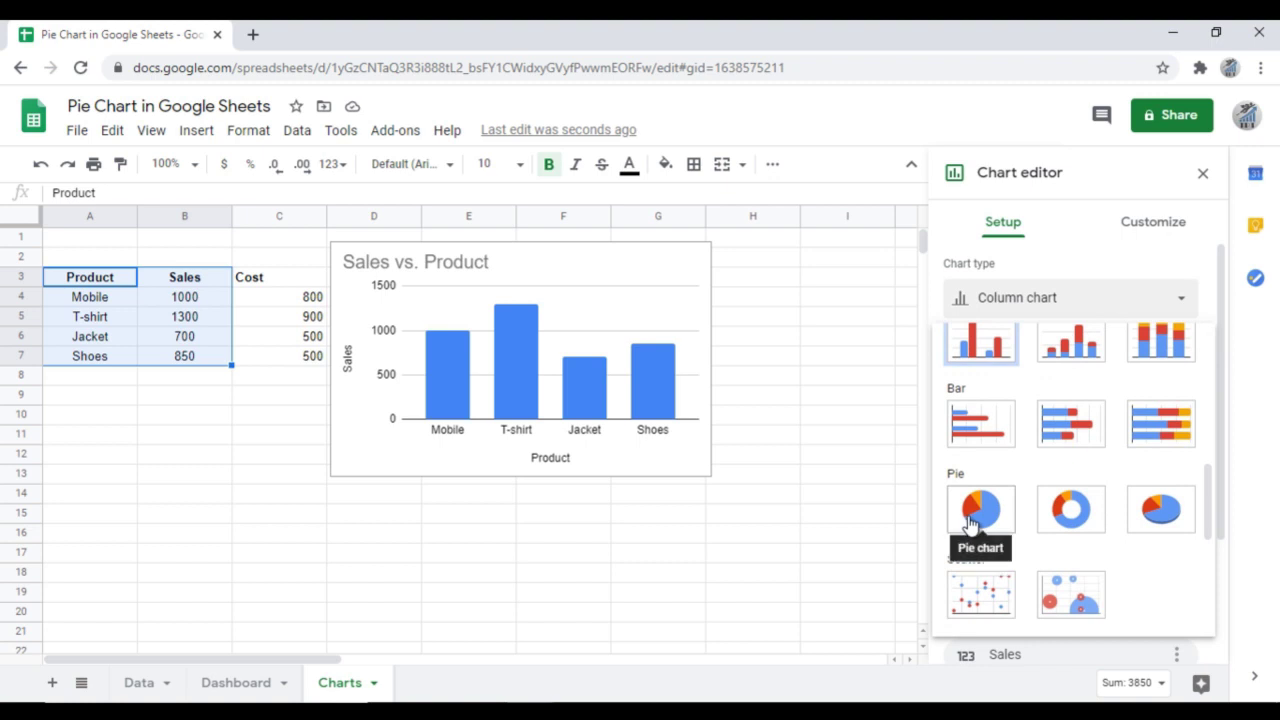
{"action": "left_click", "coordinate": [970, 515]}
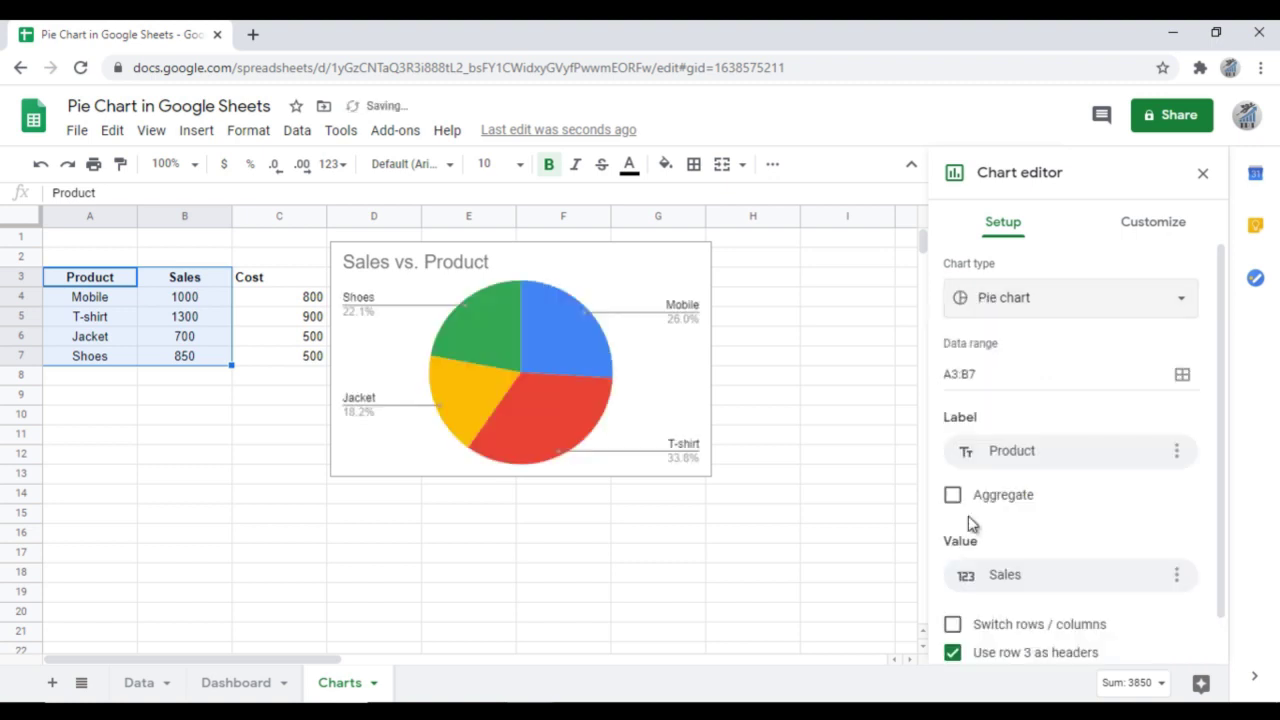
{"action": "left_click", "coordinate": [363, 540]}
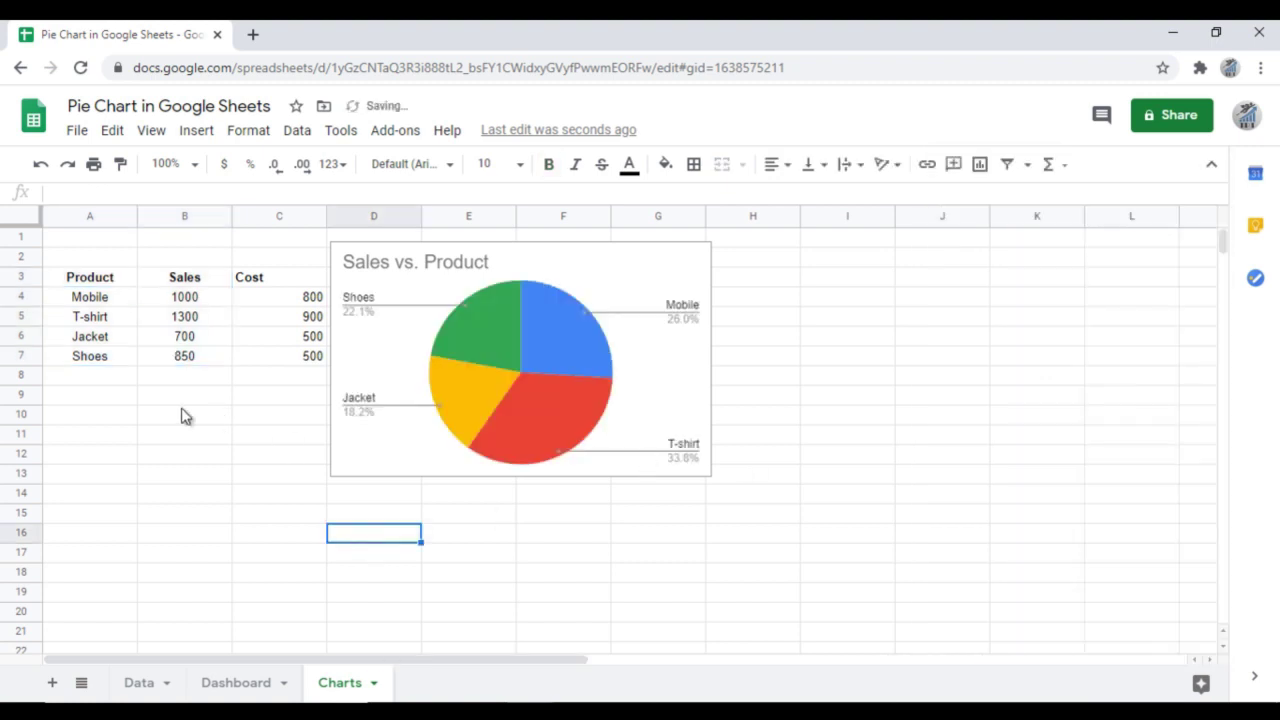
- Clear the Cost column values and look at the pie chart's settings
{"action": "key", "text": "Delete"}
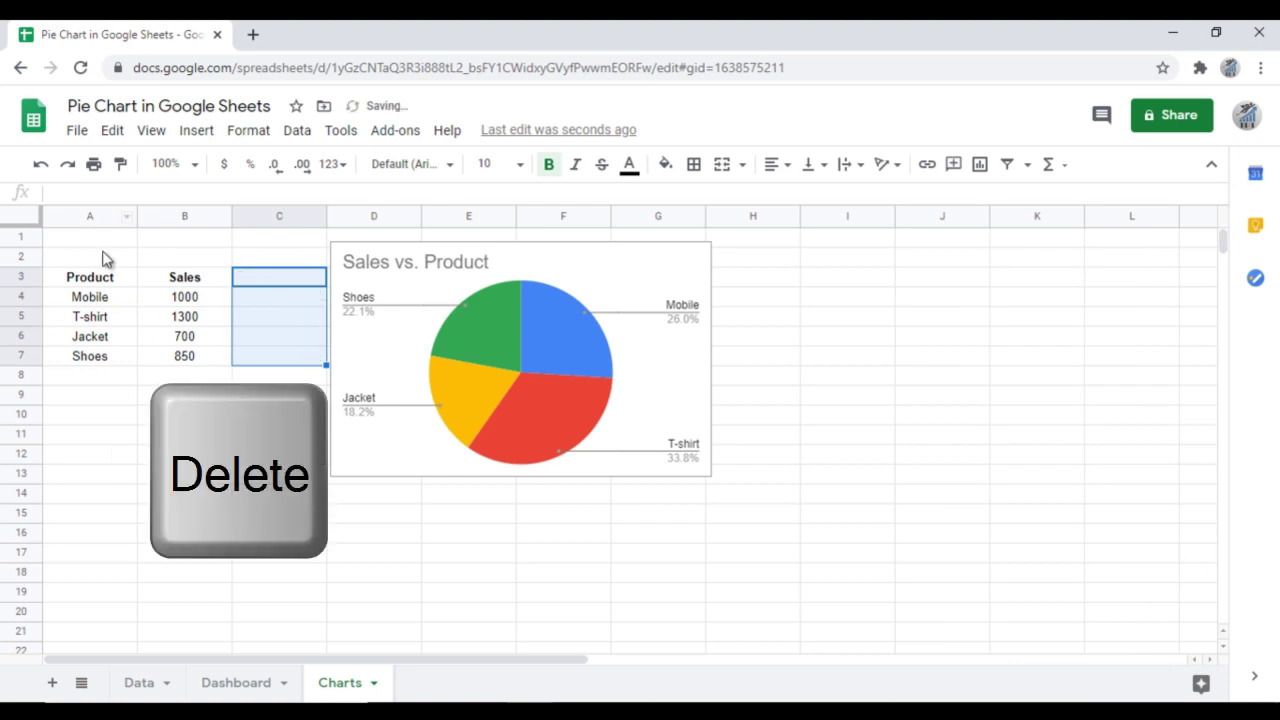
{"action": "left_click", "coordinate": [100, 292]}
{"action": "left_click", "coordinate": [90, 375]}
{"action": "left_click", "coordinate": [490, 310]}
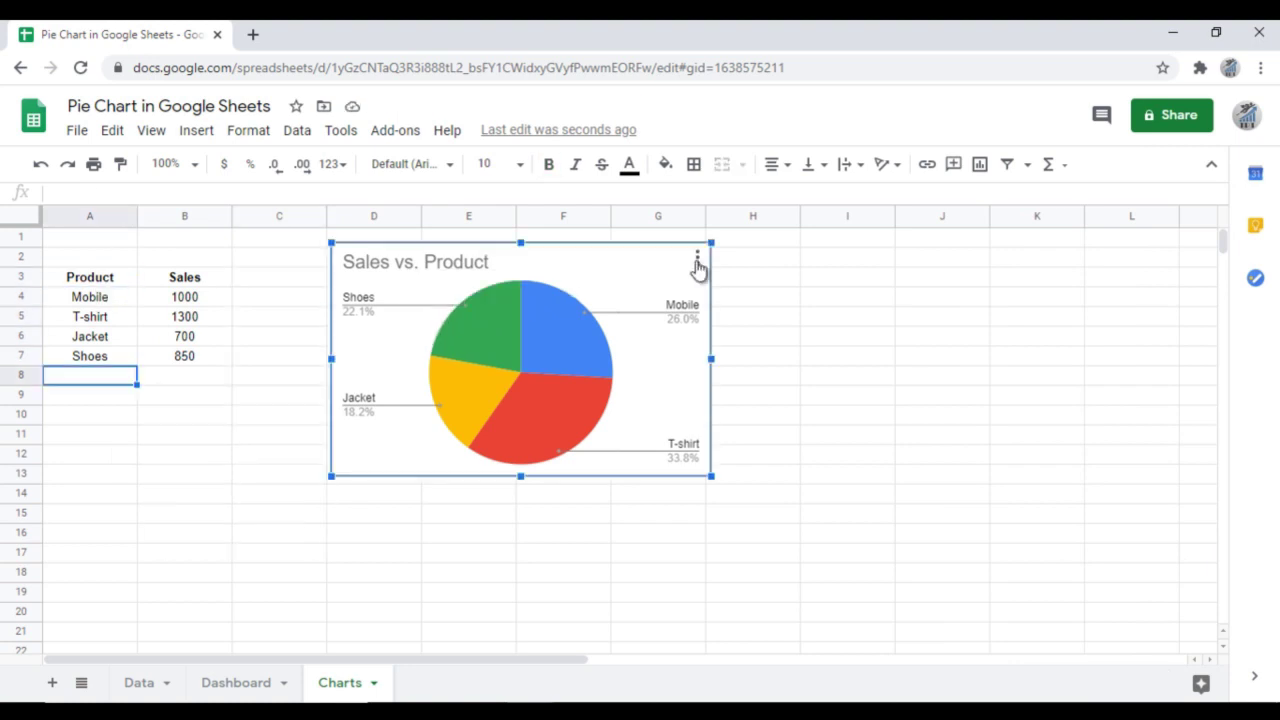
{"action": "left_click", "coordinate": [697, 260]}
{"action": "left_click", "coordinate": [662, 293]}
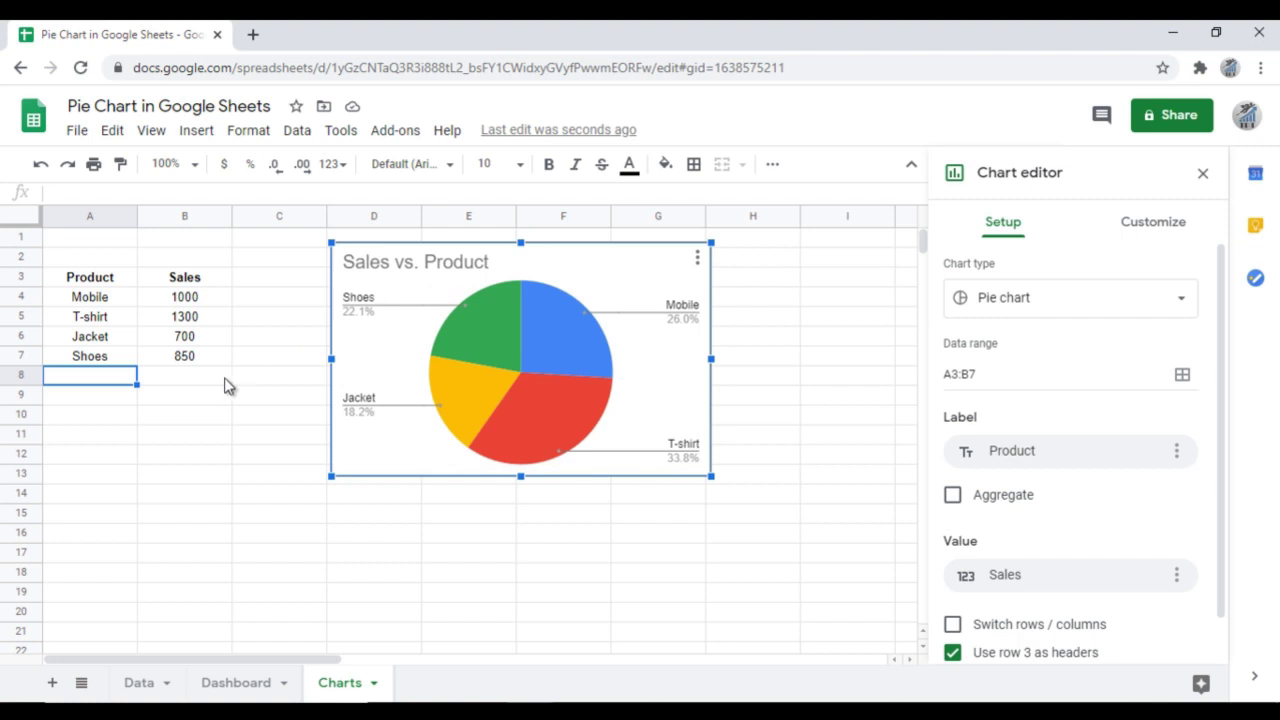
{"action": "left_click", "coordinate": [94, 373]}
- Enter Fruits with sales 200 in row 8 and select B4:B8
{"action": "type", "text": "Fruits"}
{"action": "key", "text": "Tab"}
{"action": "type", "text": "200"}
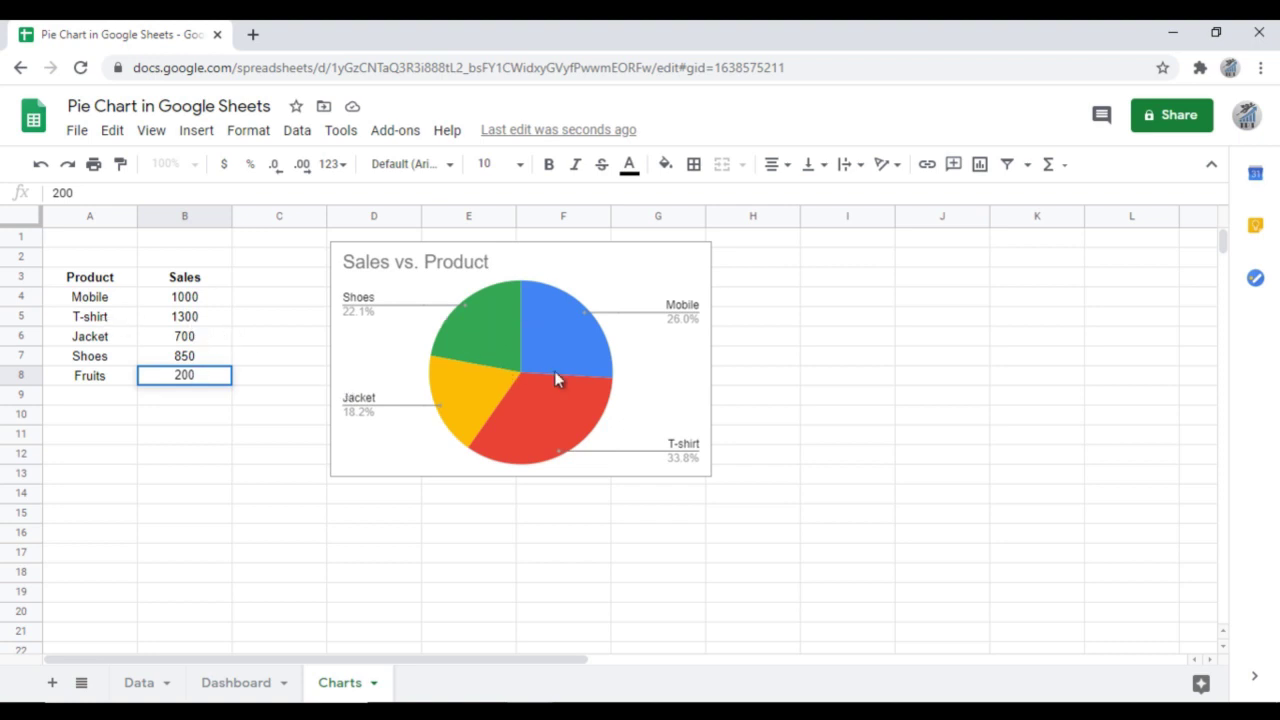
{"action": "key", "text": "Return"}
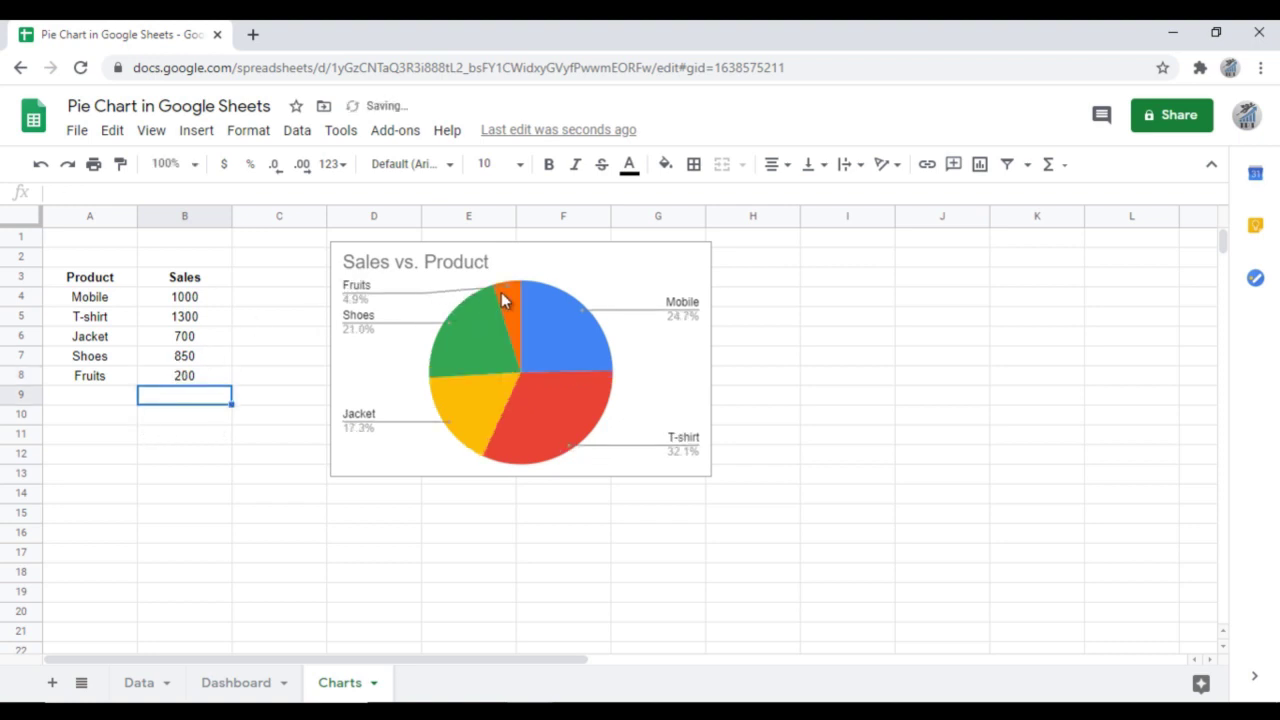
{"action": "left_click", "coordinate": [186, 300]}
{"action": "key", "text": "ctrl+shift+Down"}
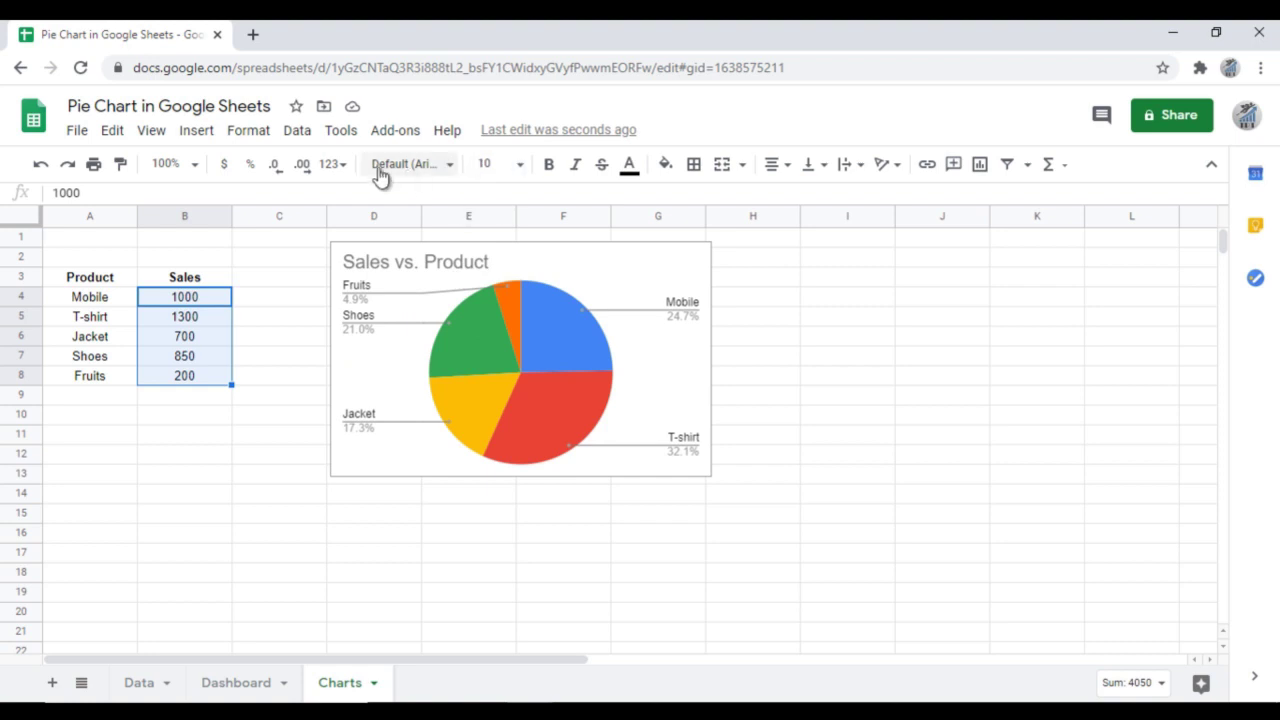
- Set the pie chart's slice labels to Value and enlarge it to about column H, row 15
{"action": "left_click", "coordinate": [699, 272]}
{"action": "left_click", "coordinate": [697, 259]}
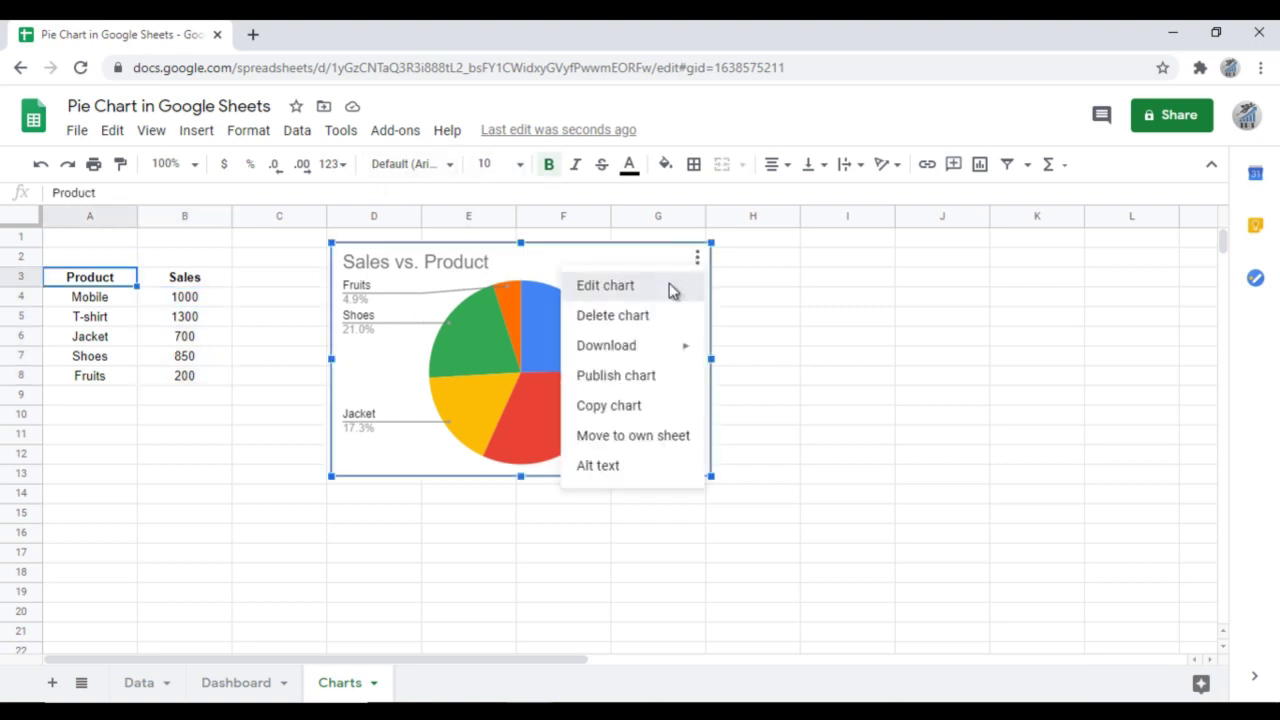
{"action": "left_click", "coordinate": [605, 286]}
{"action": "left_click", "coordinate": [1145, 233]}
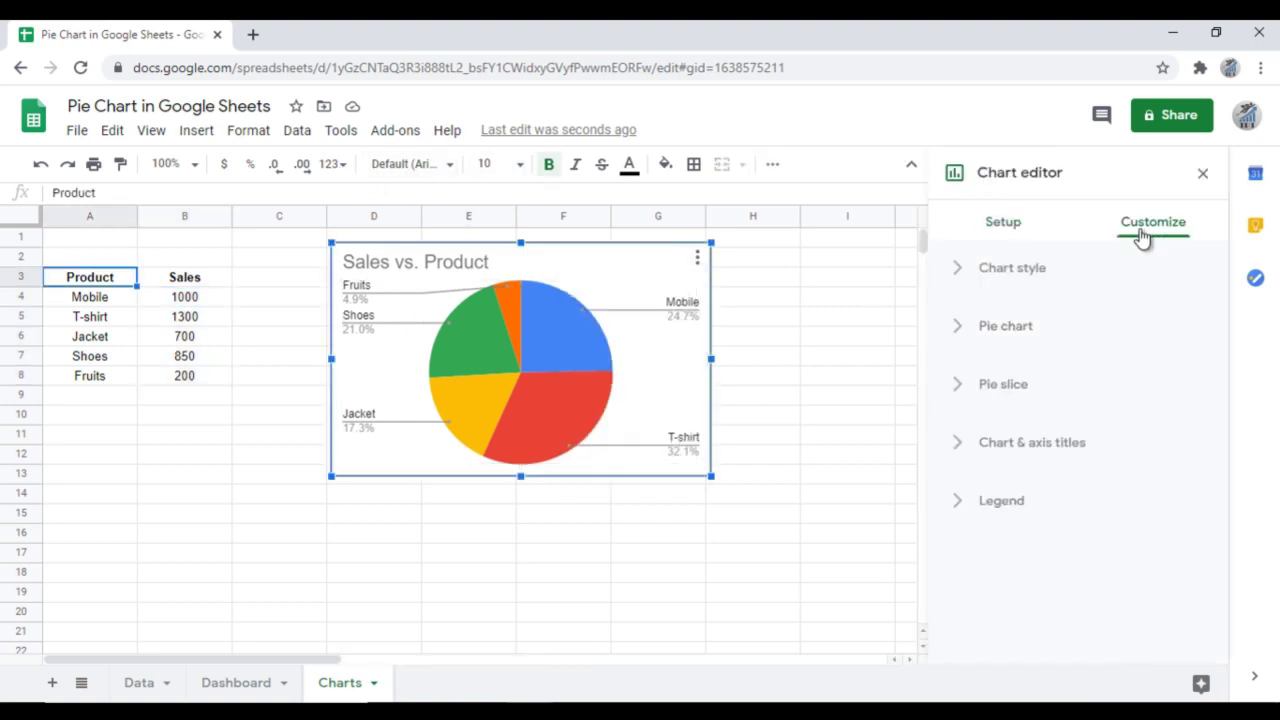
{"action": "left_click", "coordinate": [1005, 326]}
{"action": "left_click", "coordinate": [1000, 483]}
{"action": "left_click", "coordinate": [994, 543]}
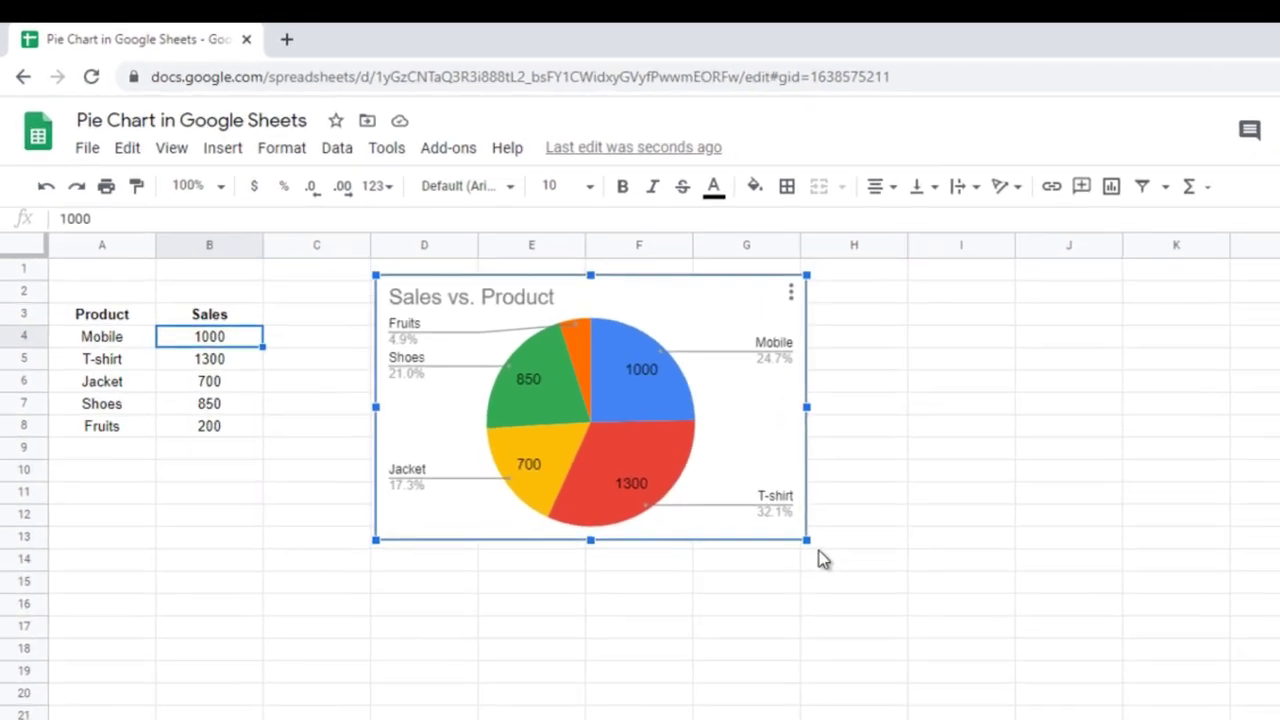
{"action": "left_click_drag", "start_coordinate": [723, 484], "coordinate": [790, 522]}
- Test-change Jacket's sales in B6 to 1300, then undo the edit
{"action": "left_click", "coordinate": [250, 398]}
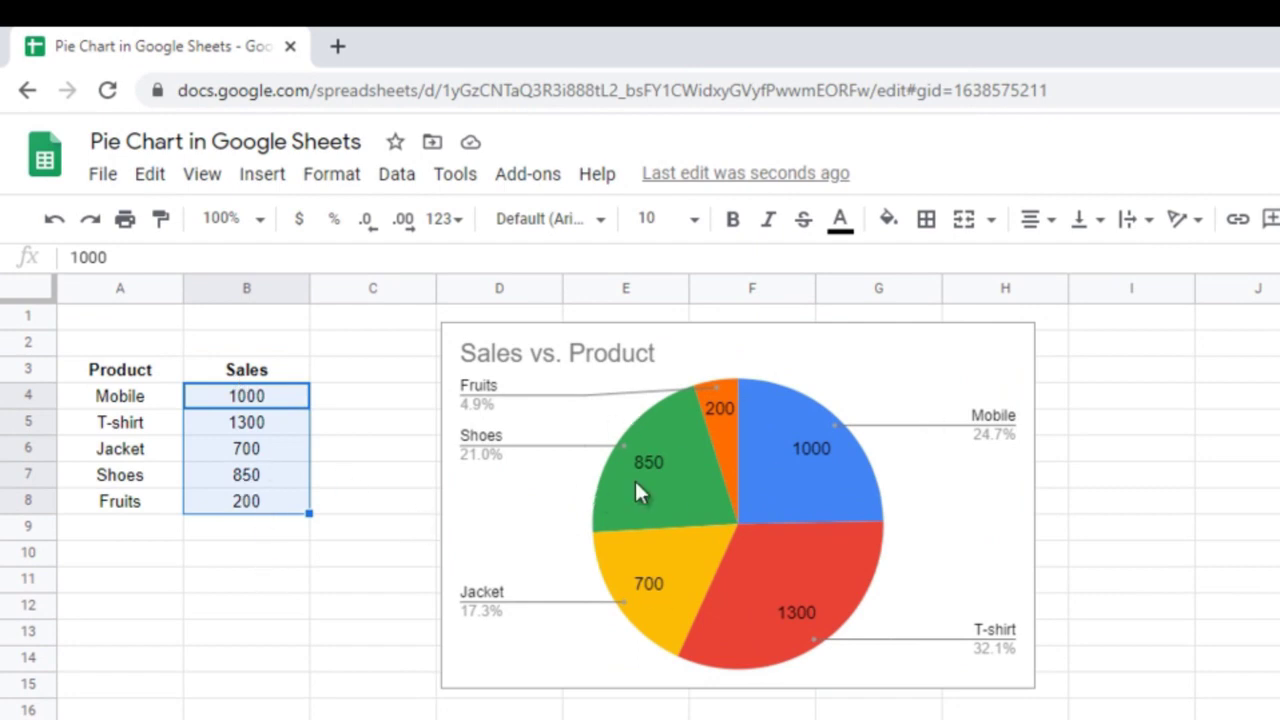
{"action": "left_click", "coordinate": [237, 459]}
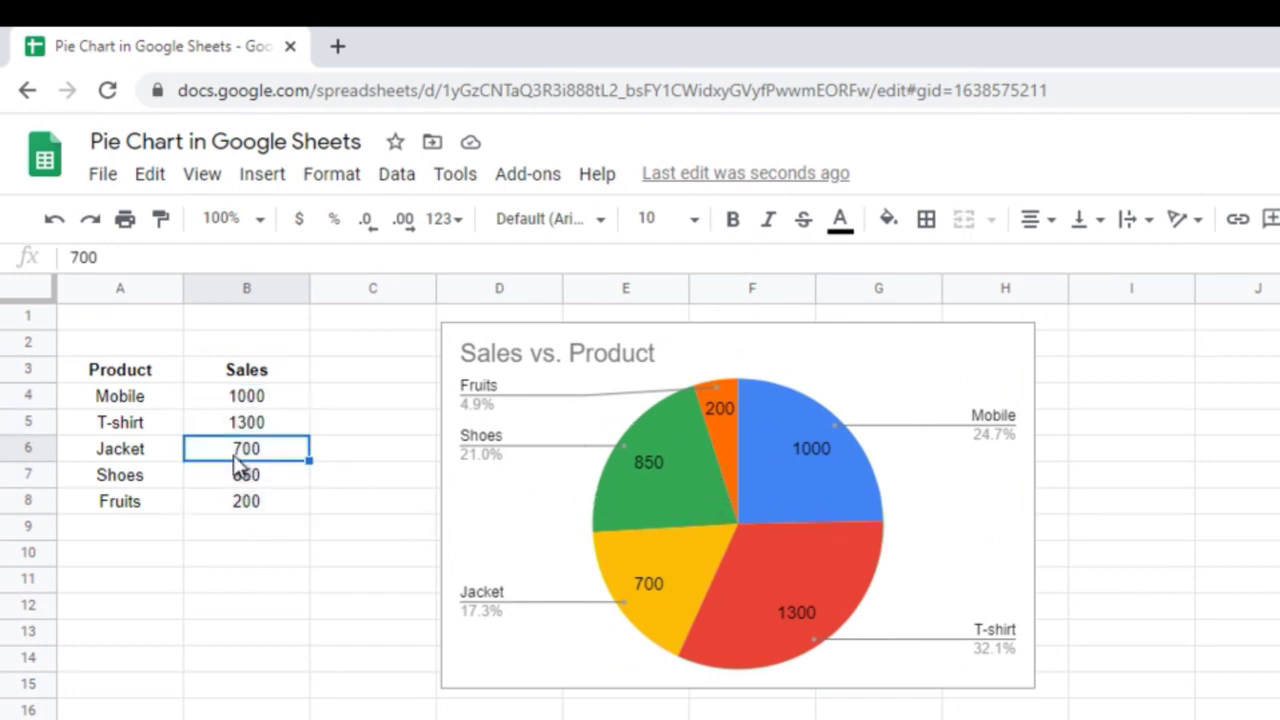
{"action": "type", "text": "1300"}
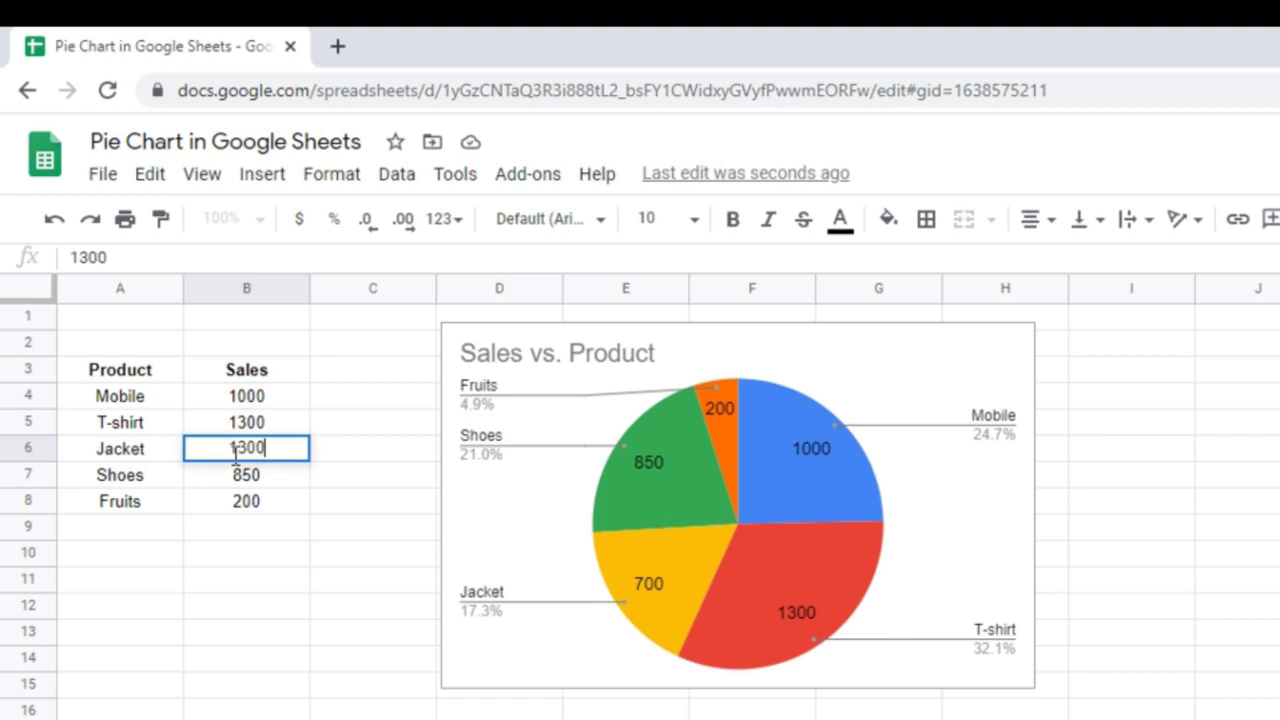
{"action": "key", "text": "Return"}
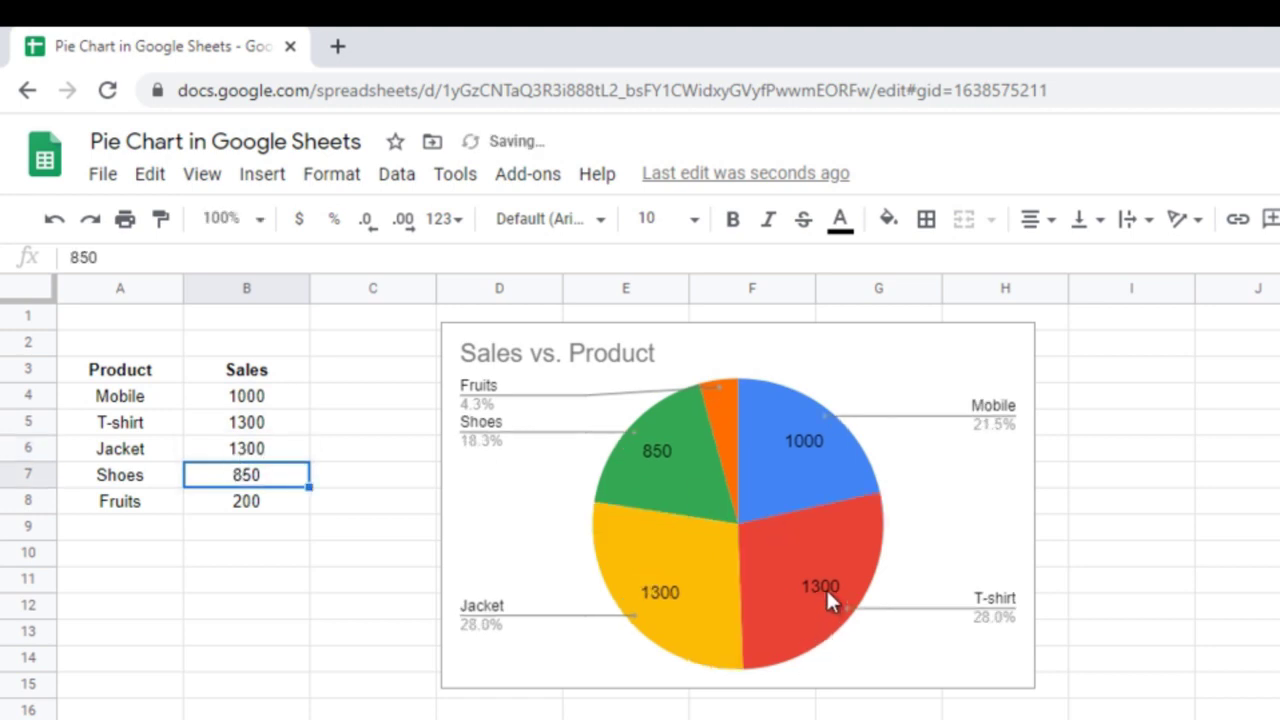
{"action": "key", "text": "ctrl+z"}
{"action": "key", "text": "ctrl+z"}
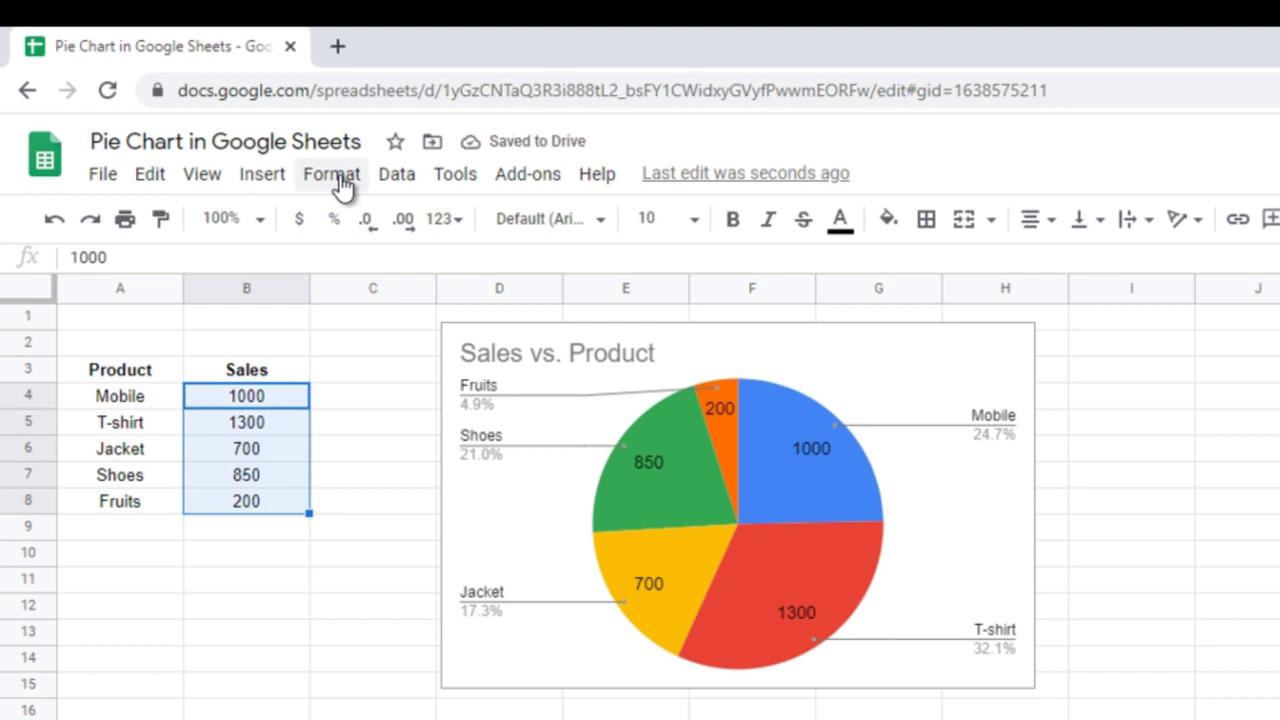
- Apply the Number format with two decimals to the Sales figures, then undo it
{"action": "left_click", "coordinate": [335, 174]}
{"action": "mouse_move", "coordinate": [470, 290]}
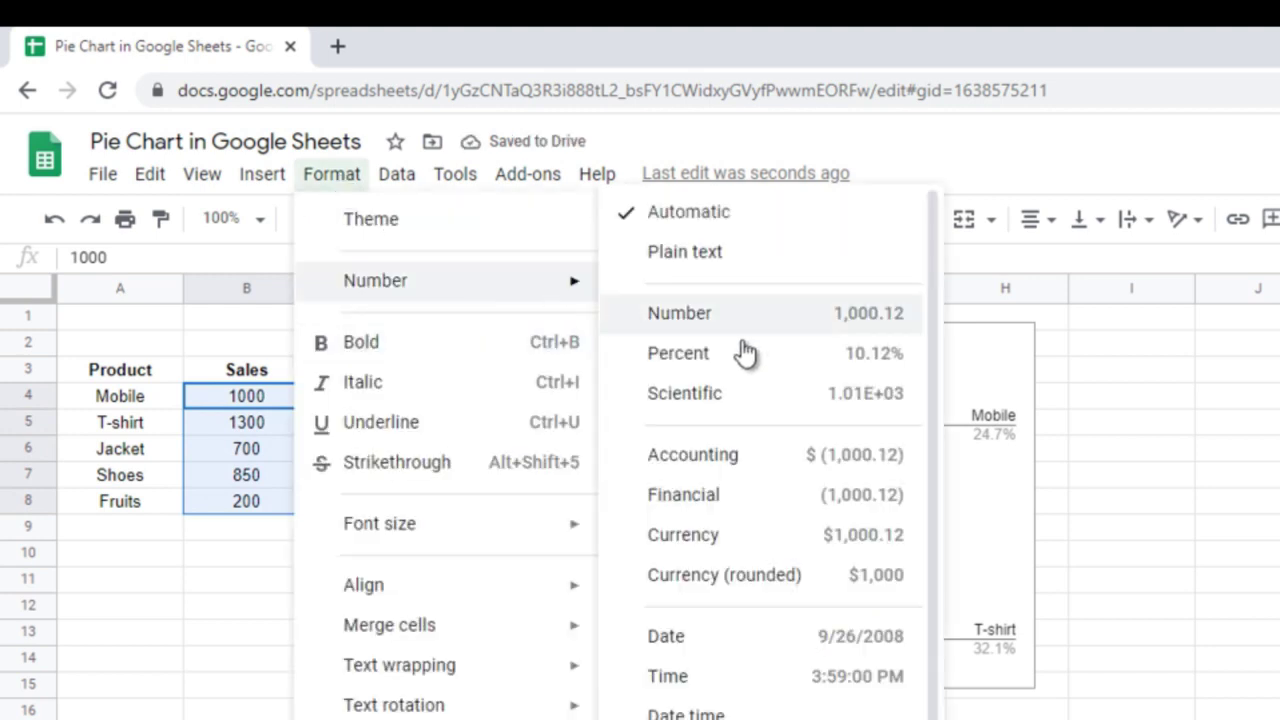
{"action": "left_click", "coordinate": [800, 320]}
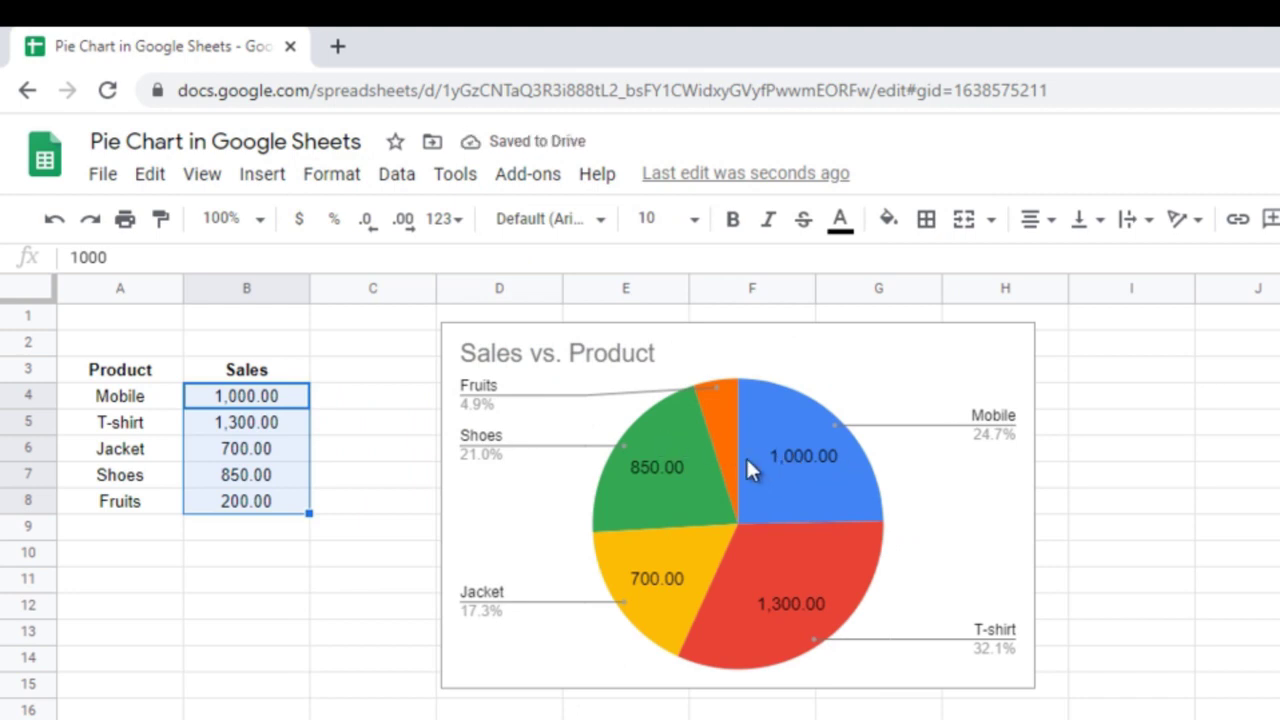
{"action": "key", "text": "ctrl+z"}
- Format the Sales figures in B4:B8 as dollar currency
{"action": "left_click", "coordinate": [335, 174]}
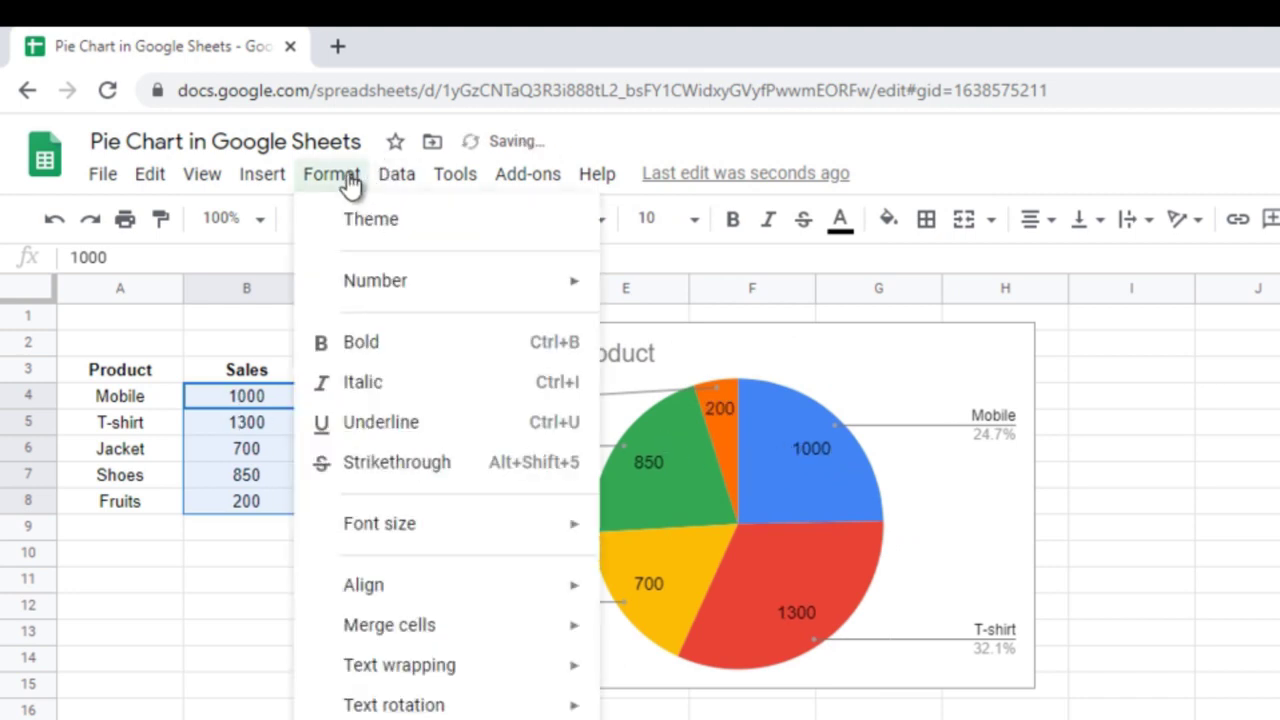
{"action": "mouse_move", "coordinate": [486, 283]}
{"action": "left_click", "coordinate": [797, 538]}
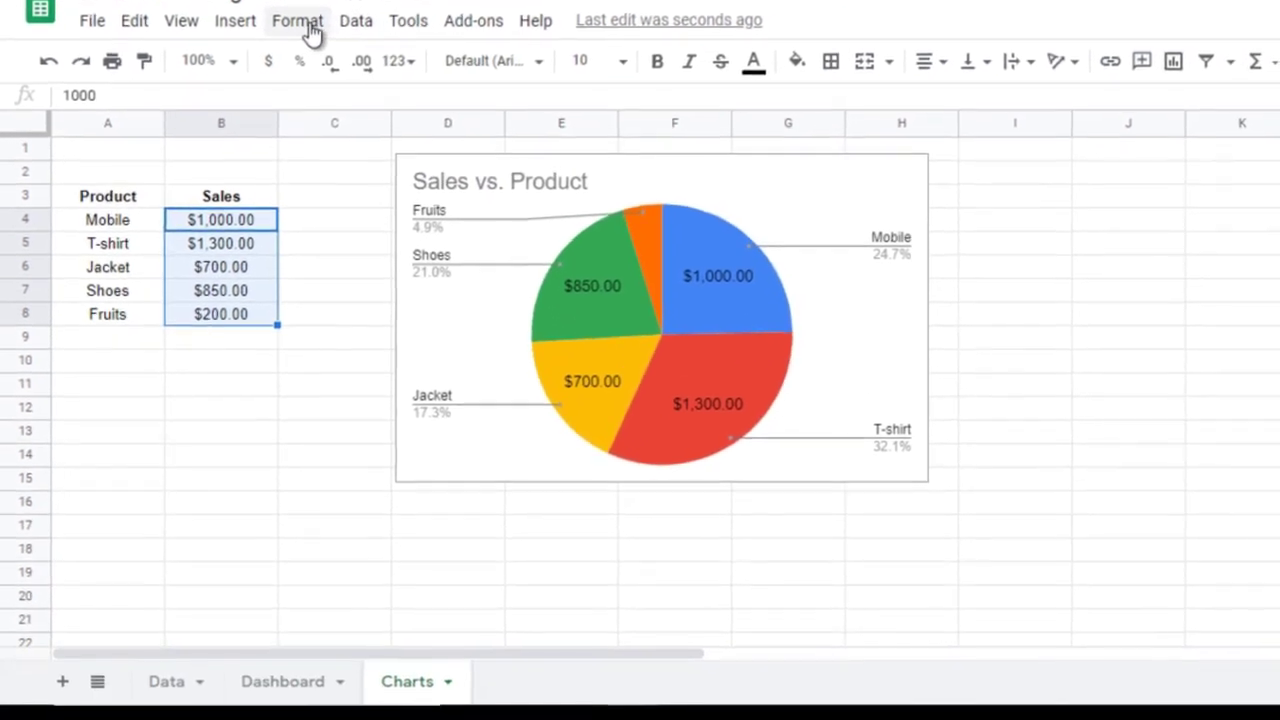
{"action": "left_click", "coordinate": [308, 22]}
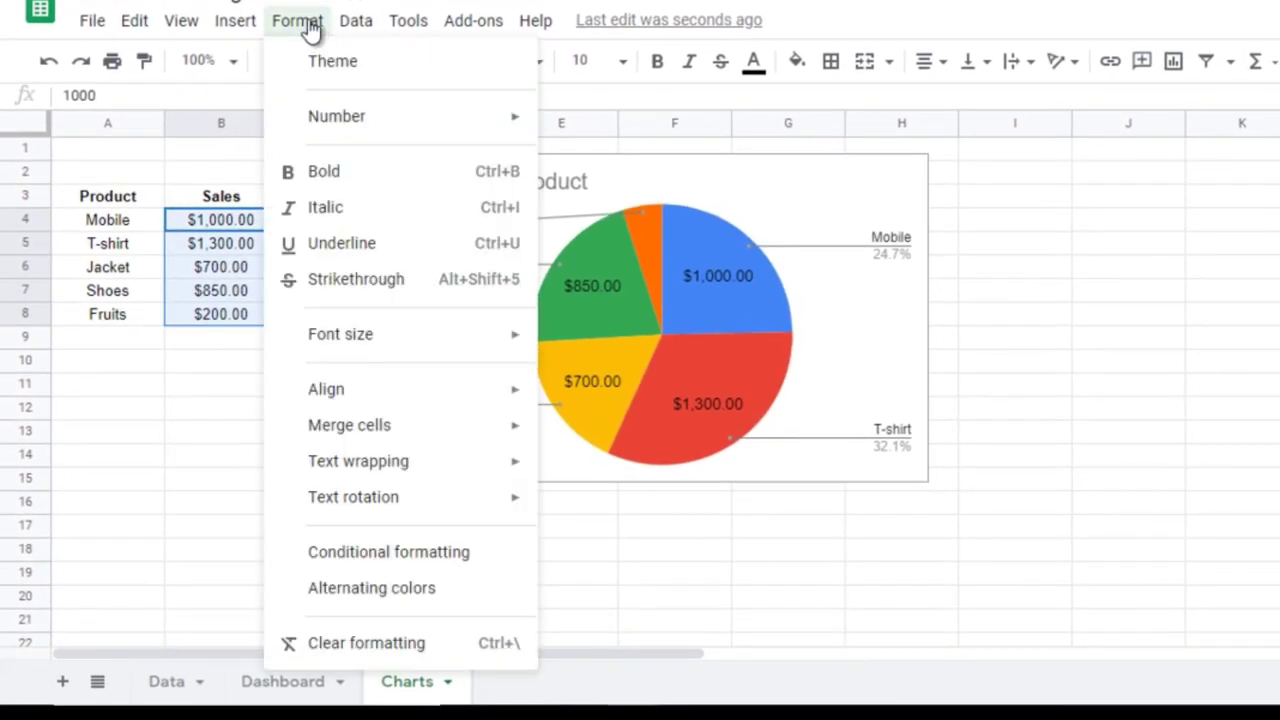
{"action": "mouse_move", "coordinate": [403, 120]}
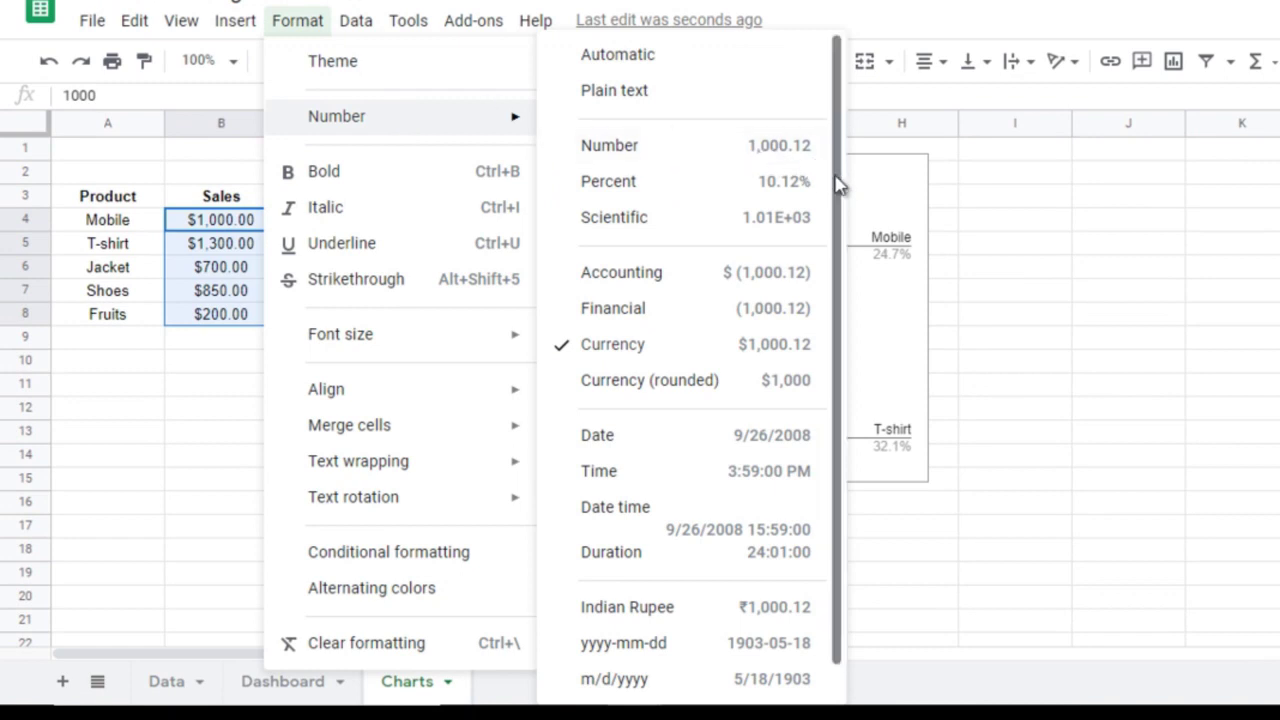
{"action": "scroll", "coordinate": [815, 300], "scroll_direction": "down", "scroll_amount": 2}
{"action": "mouse_move", "coordinate": [723, 680]}
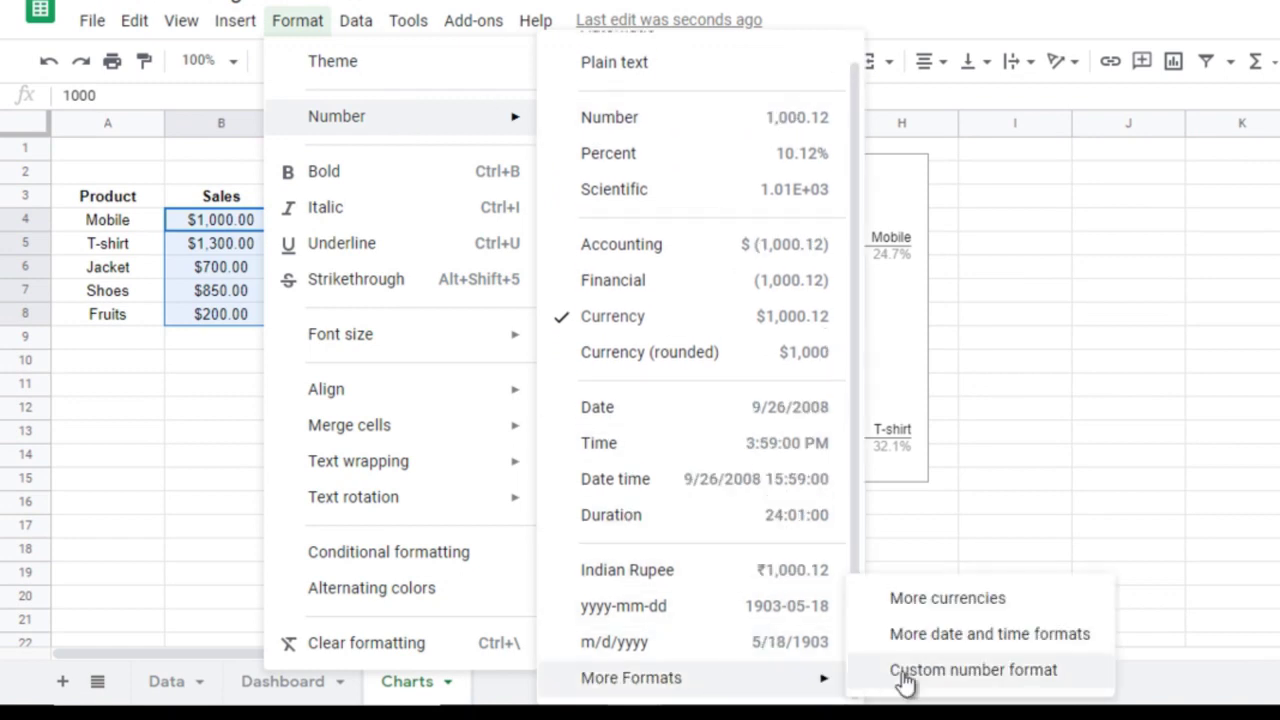
- Search 'india' in more currencies and apply Indian Rupee to the Sales figures
{"action": "left_click", "coordinate": [922, 594]}
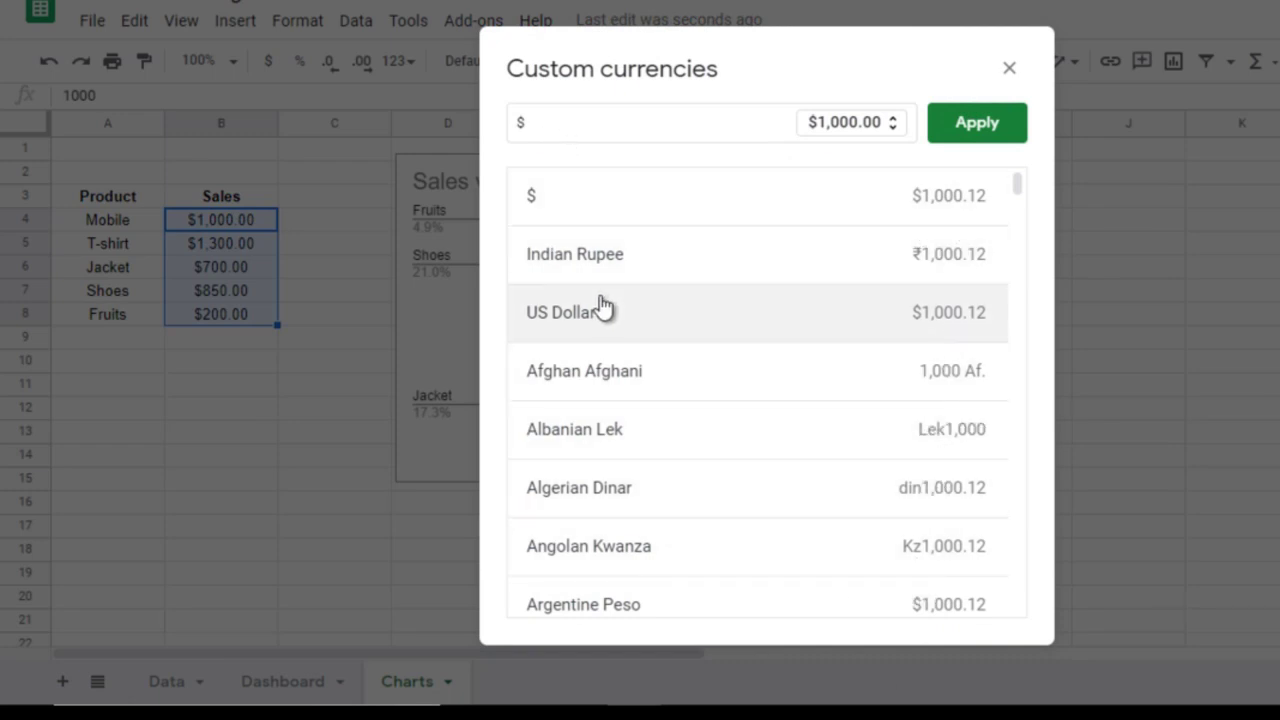
{"action": "left_click", "coordinate": [584, 119]}
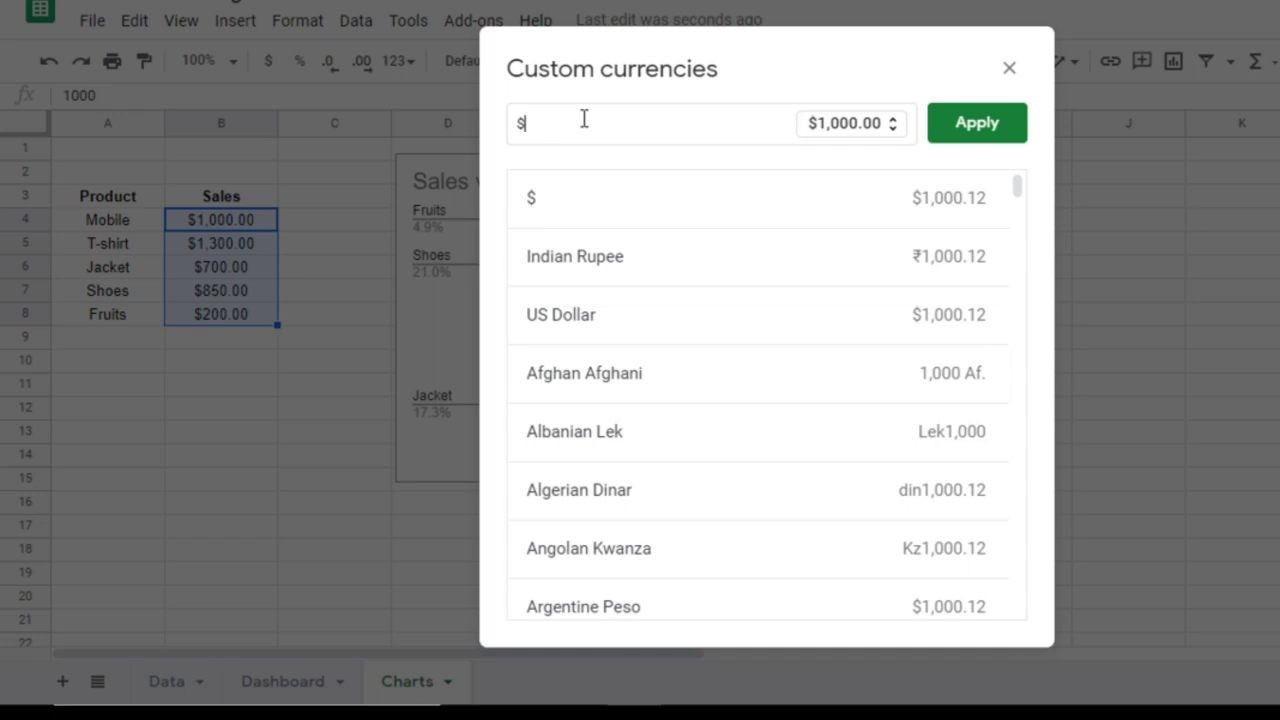
{"action": "type", "text": "india"}
{"action": "key", "text": "ctrl+a"}
{"action": "type", "text": "i"}
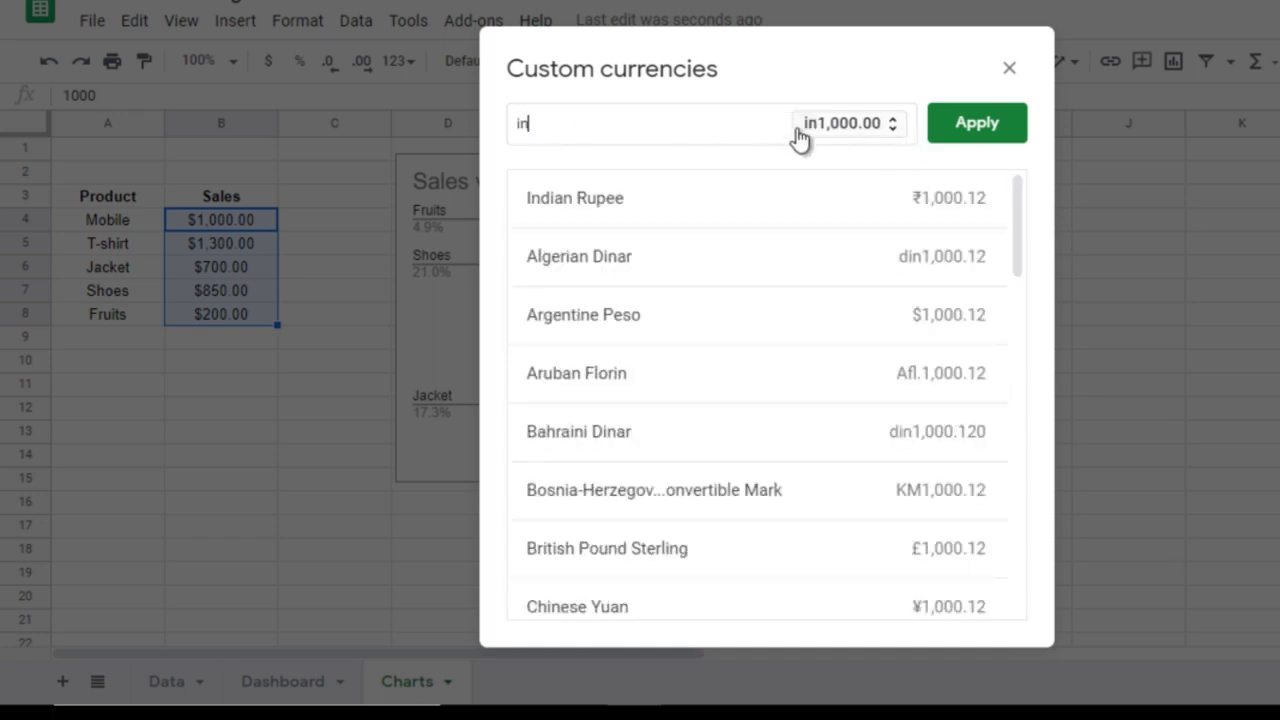
{"action": "type", "text": "ndia"}
{"action": "left_click", "coordinate": [740, 199]}
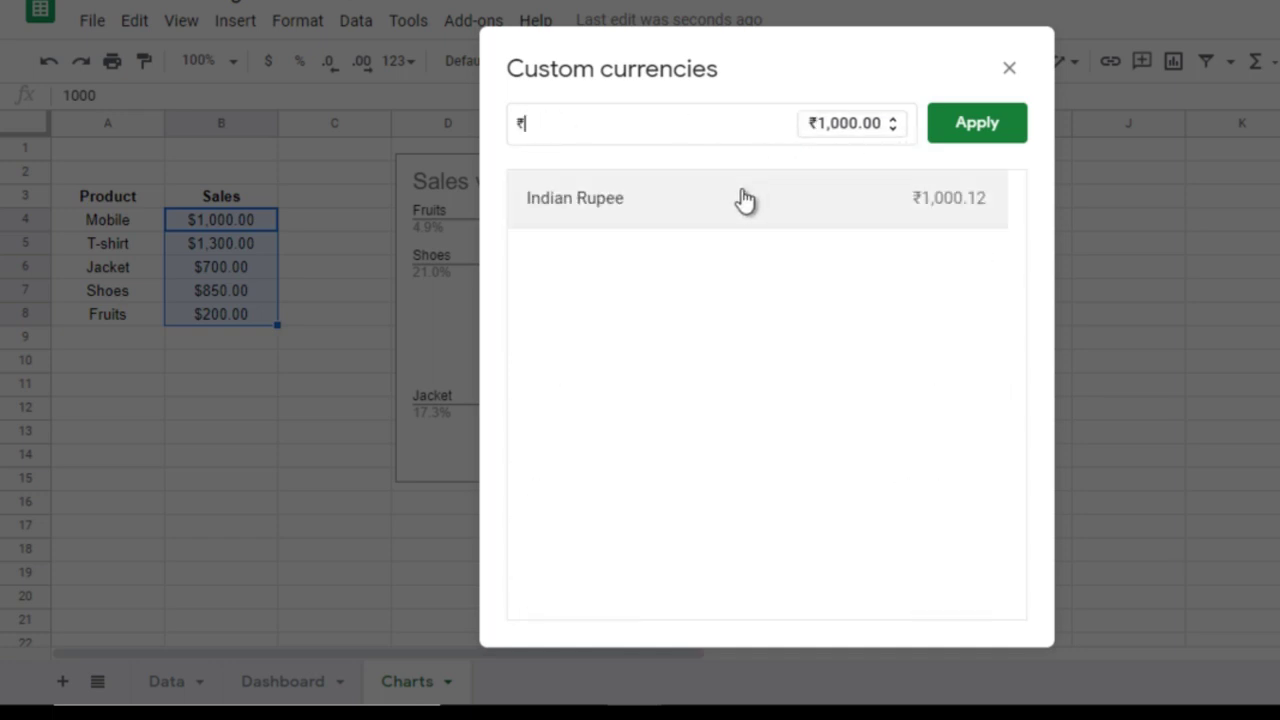
{"action": "left_click", "coordinate": [978, 124]}
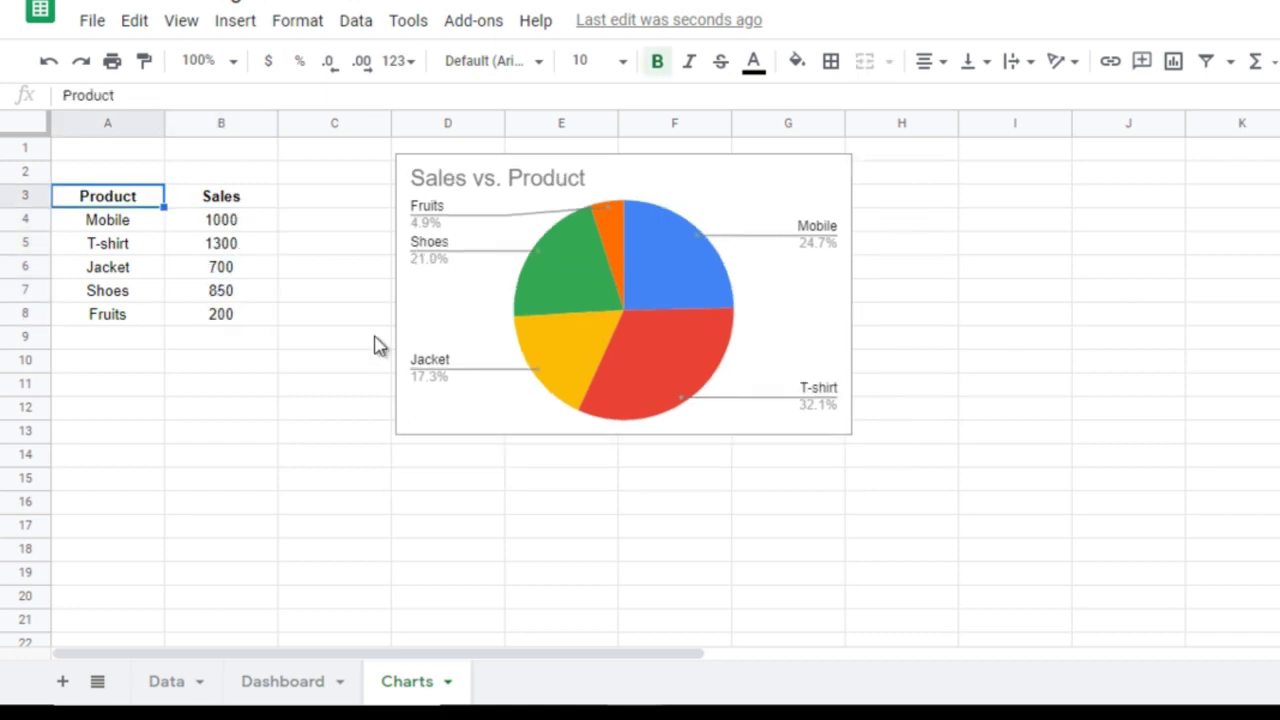
- Drag the pie chart's corner and side handles until it spans columns D–H, rows 3–17
{"action": "left_click", "coordinate": [838, 424]}
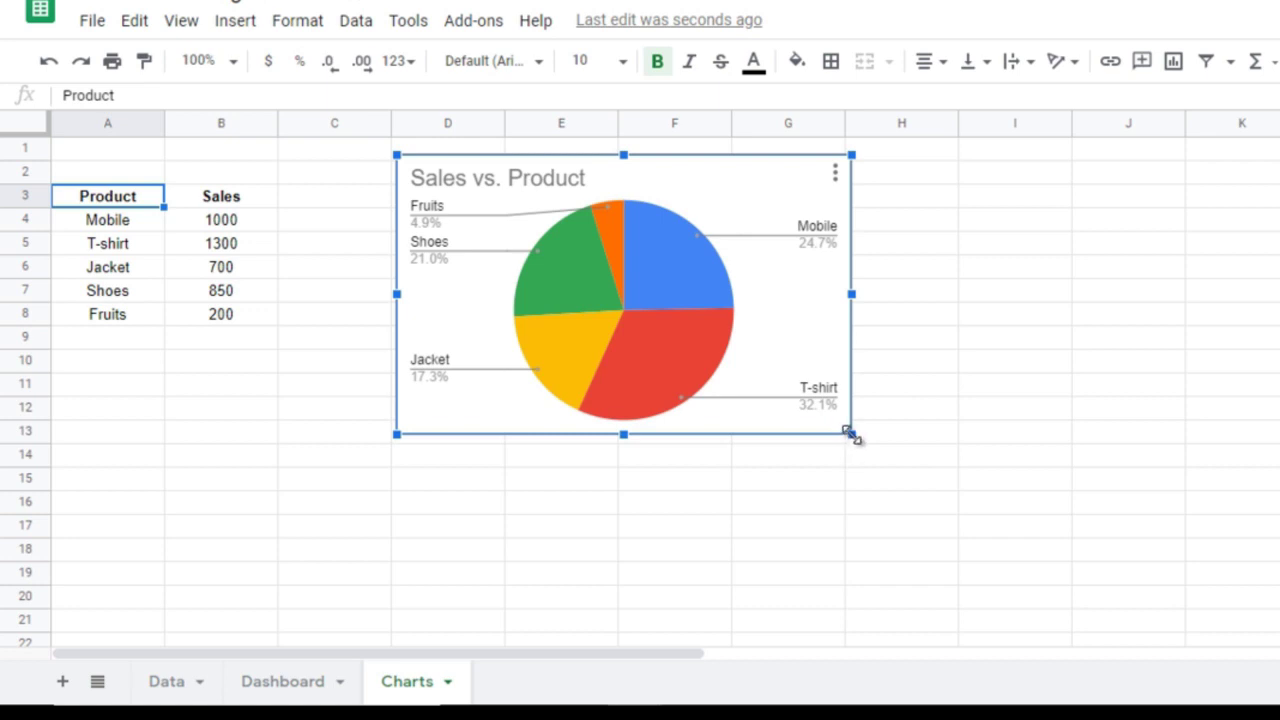
{"action": "mouse_move", "coordinate": [851, 434]}
{"action": "left_mouse_down"}
{"action": "mouse_move", "coordinate": [703, 343]}
{"action": "mouse_move", "coordinate": [706, 378]}
{"action": "mouse_move", "coordinate": [975, 512]}
{"action": "left_mouse_up"}
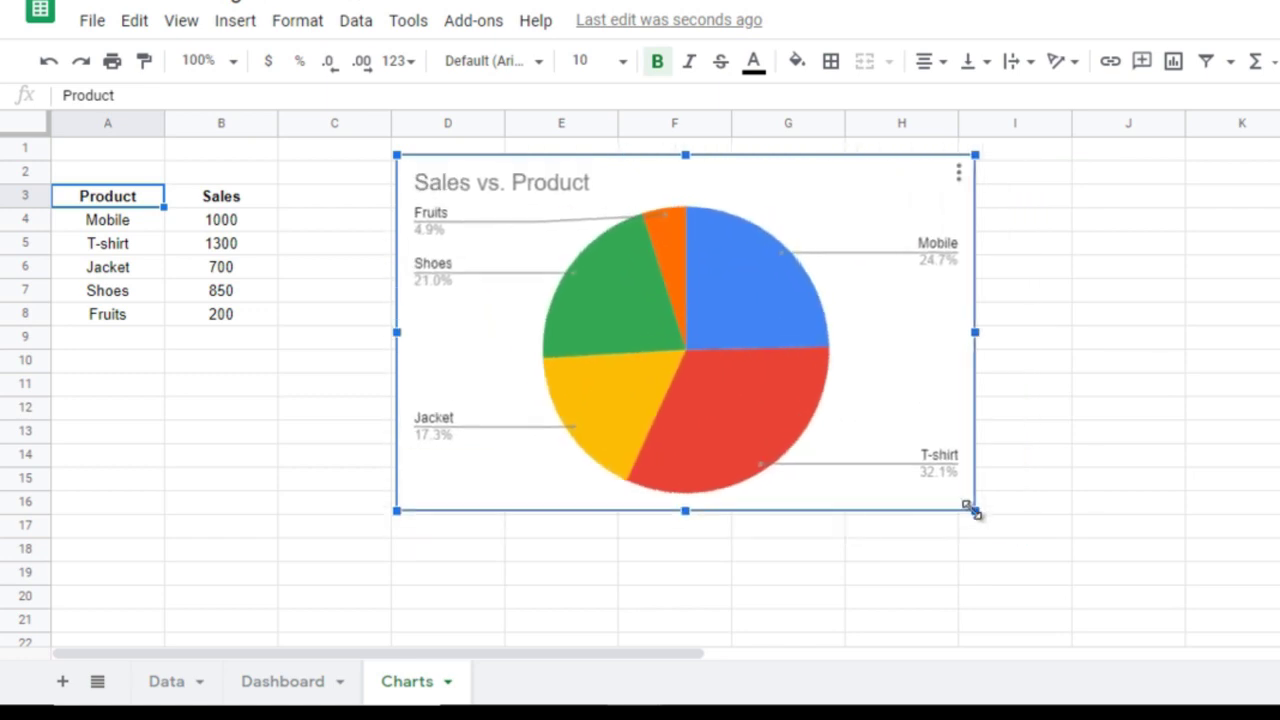
{"action": "mouse_move", "coordinate": [397, 156]}
{"action": "left_mouse_down"}
{"action": "mouse_move", "coordinate": [511, 226]}
{"action": "mouse_move", "coordinate": [401, 216]}
{"action": "left_mouse_up"}
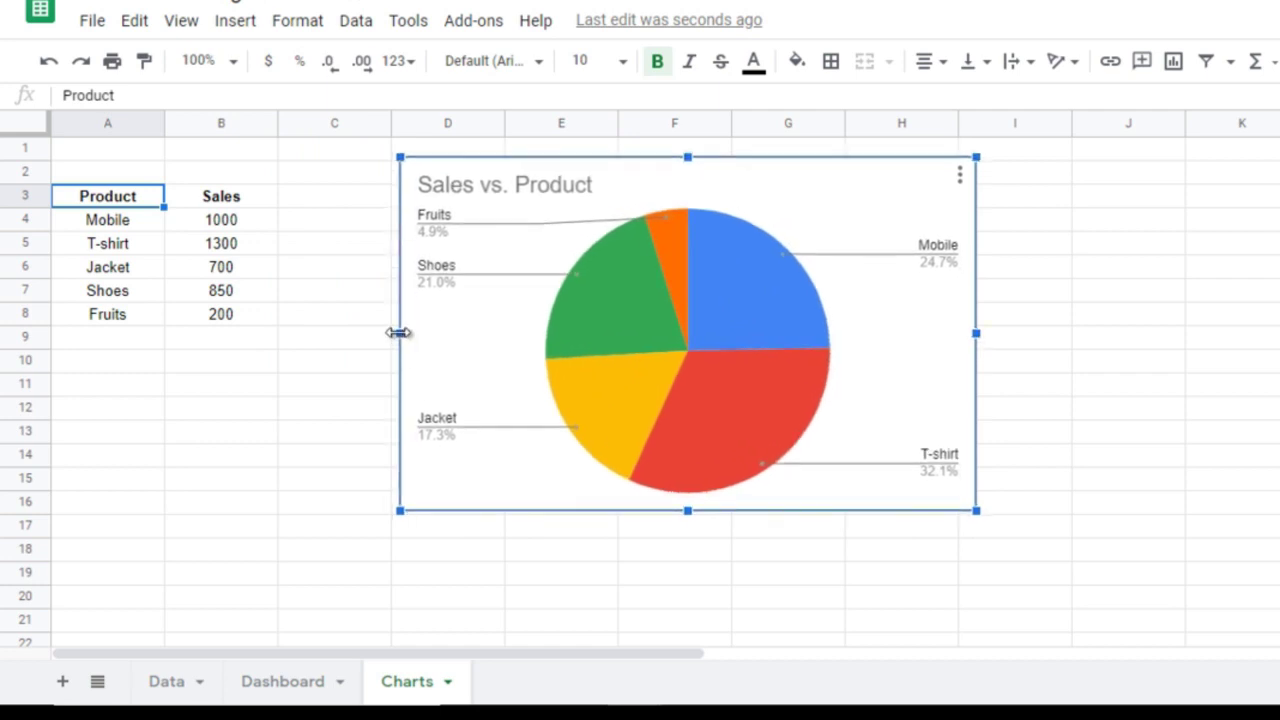
{"action": "mouse_move", "coordinate": [401, 333]}
{"action": "left_mouse_down"}
{"action": "mouse_move", "coordinate": [383, 322]}
{"action": "mouse_move", "coordinate": [738, 328]}
{"action": "mouse_move", "coordinate": [373, 331]}
{"action": "left_mouse_up"}
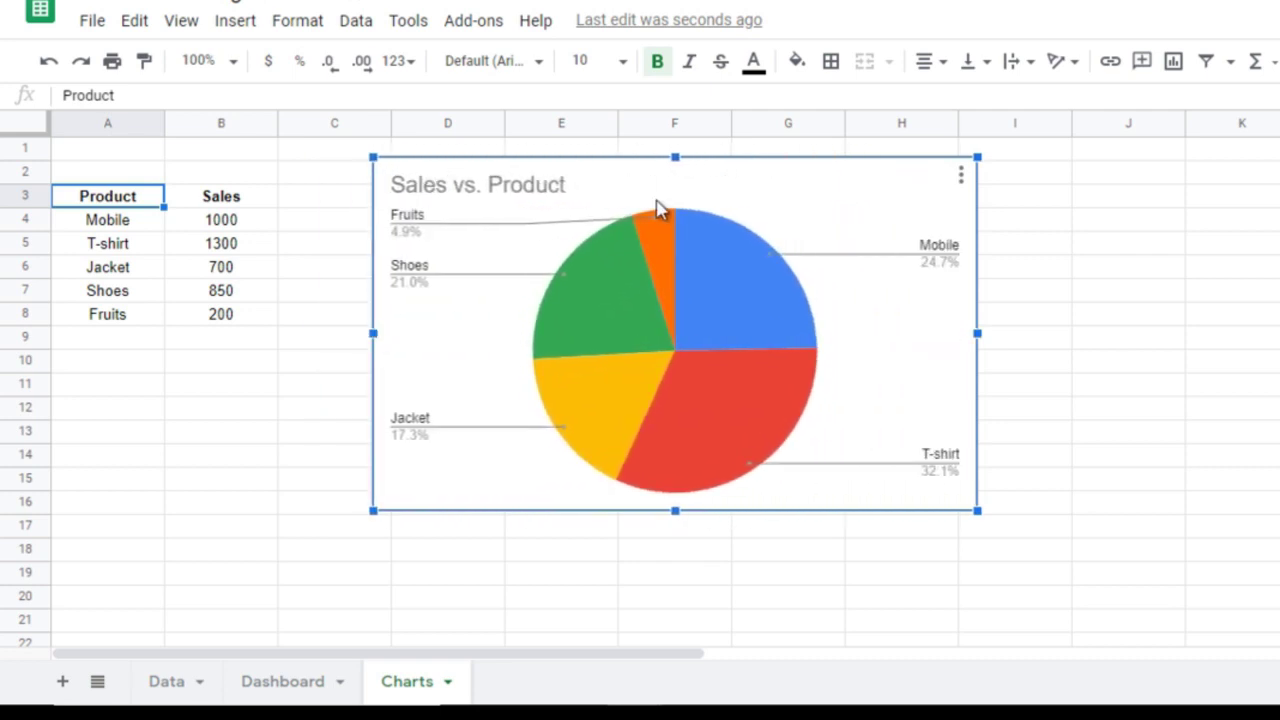
{"action": "mouse_move", "coordinate": [977, 352]}
{"action": "left_mouse_down"}
{"action": "mouse_move", "coordinate": [912, 349]}
{"action": "mouse_move", "coordinate": [963, 348]}
{"action": "left_mouse_up"}
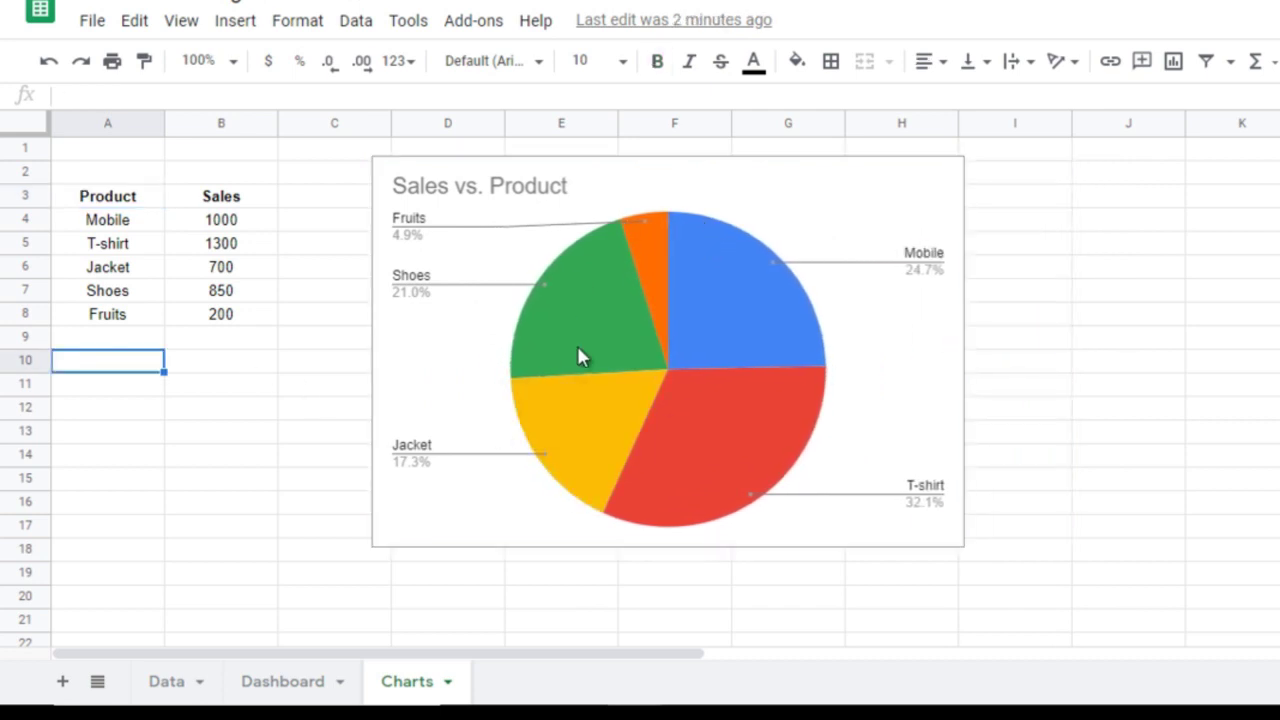
{"action": "left_click", "coordinate": [718, 248]}
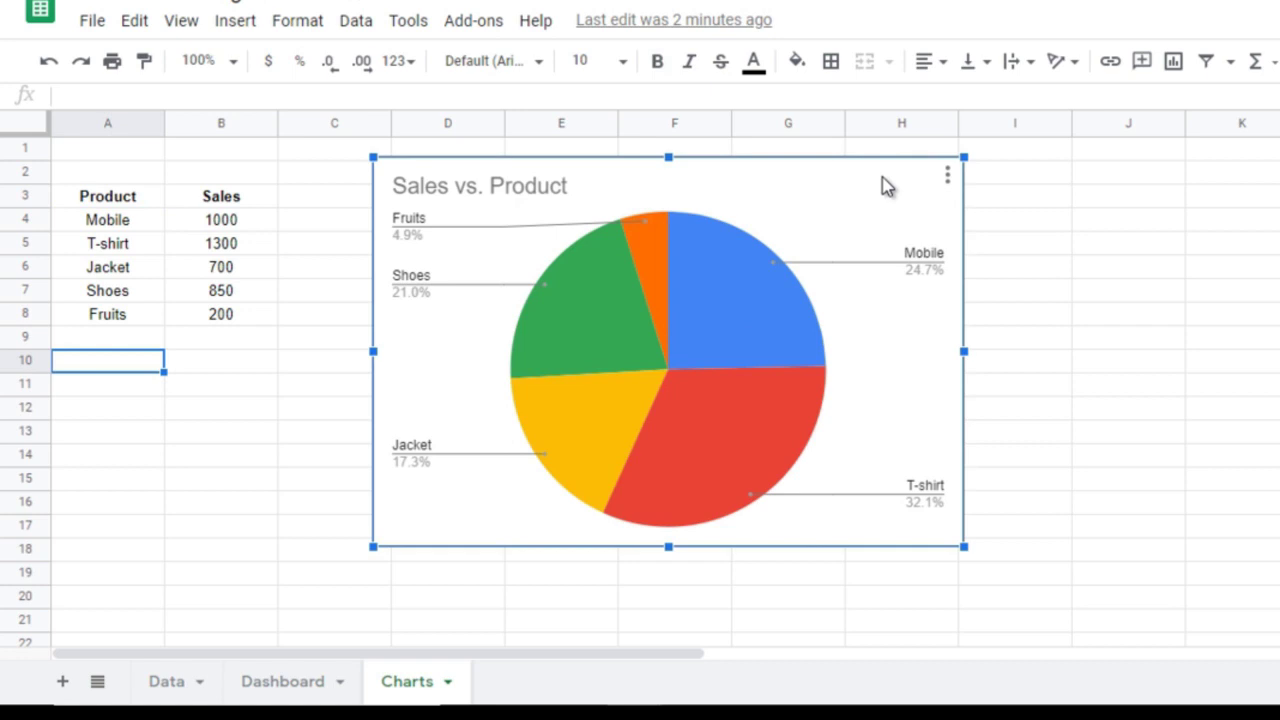
- Download the Sales vs. Product chart as a PNG image, Sales vs. Product (1).png
{"action": "left_click", "coordinate": [947, 178]}
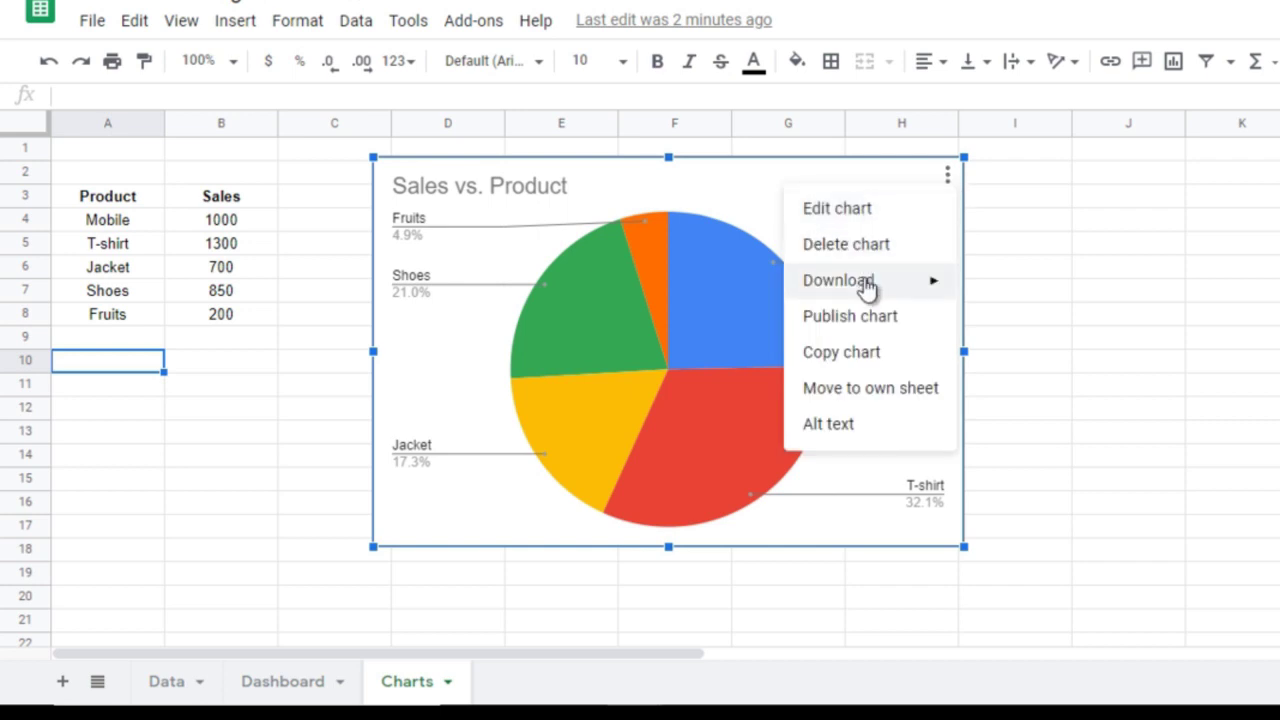
{"action": "mouse_move", "coordinate": [867, 282]}
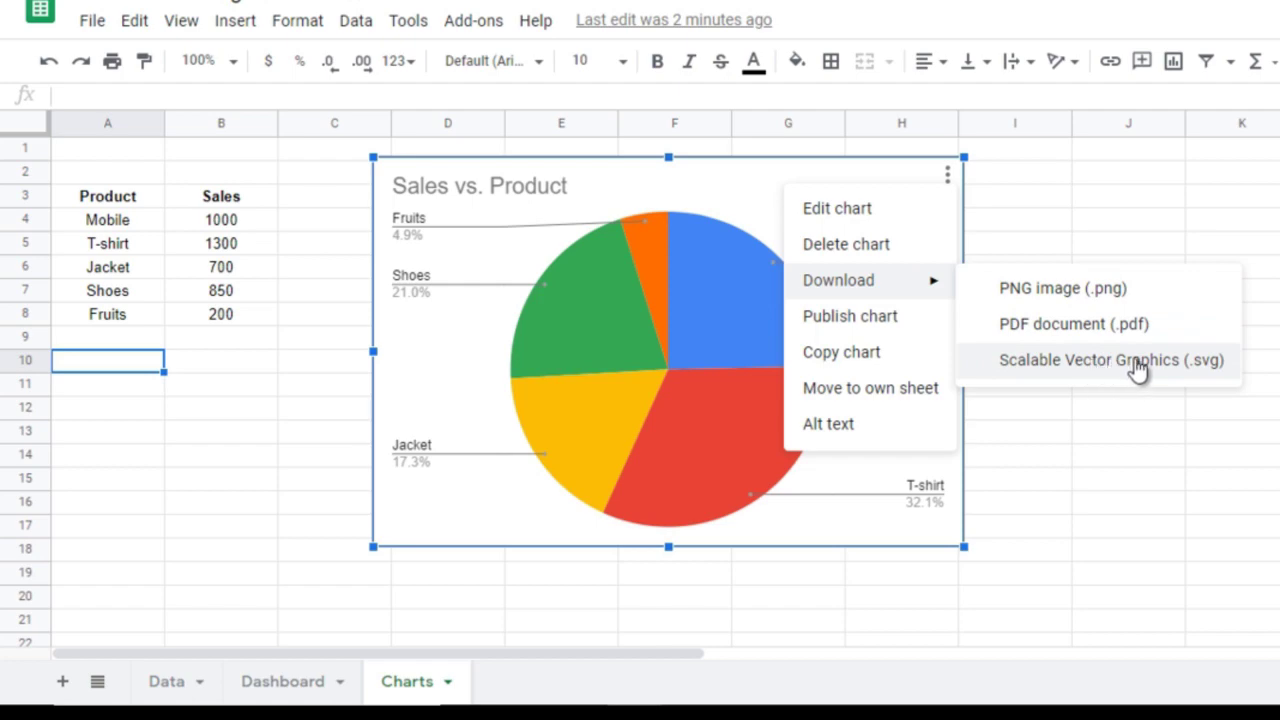
{"action": "left_click", "coordinate": [1052, 290]}
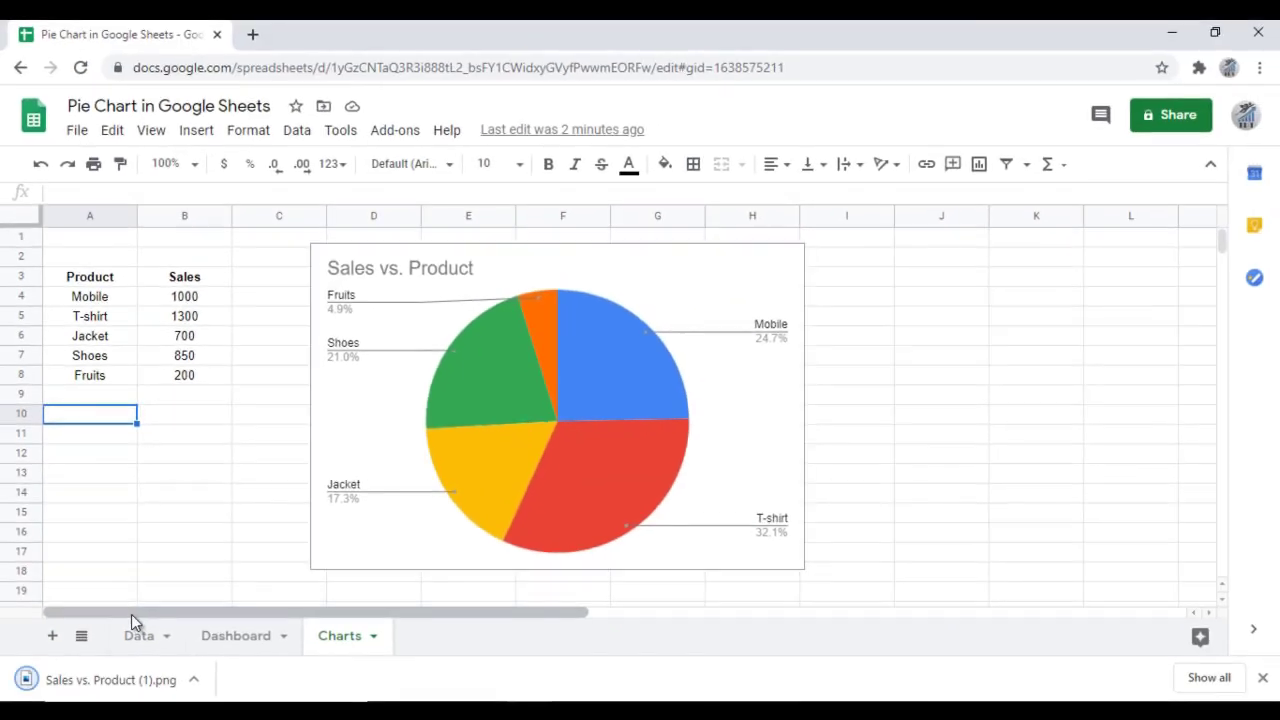
- View Sales vs. Product (1).png in Windows Photos, then close it
{"action": "left_click", "coordinate": [110, 689]}
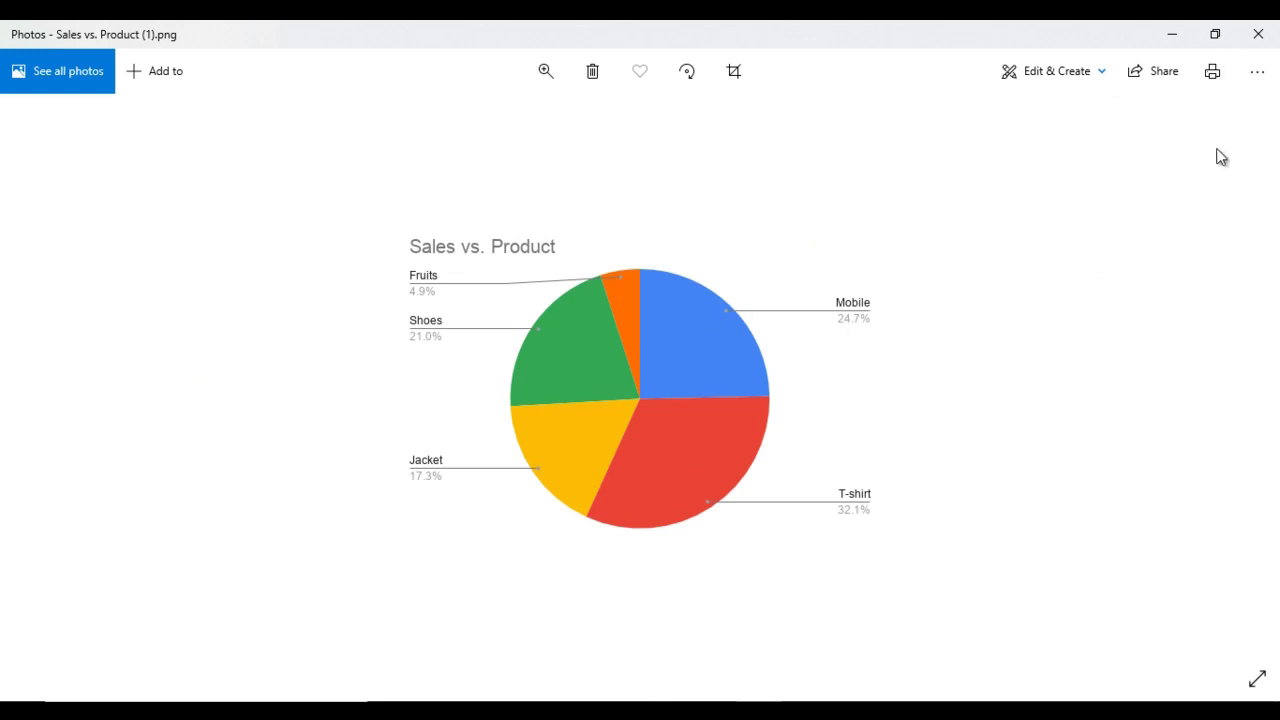
{"action": "left_click", "coordinate": [1258, 36]}
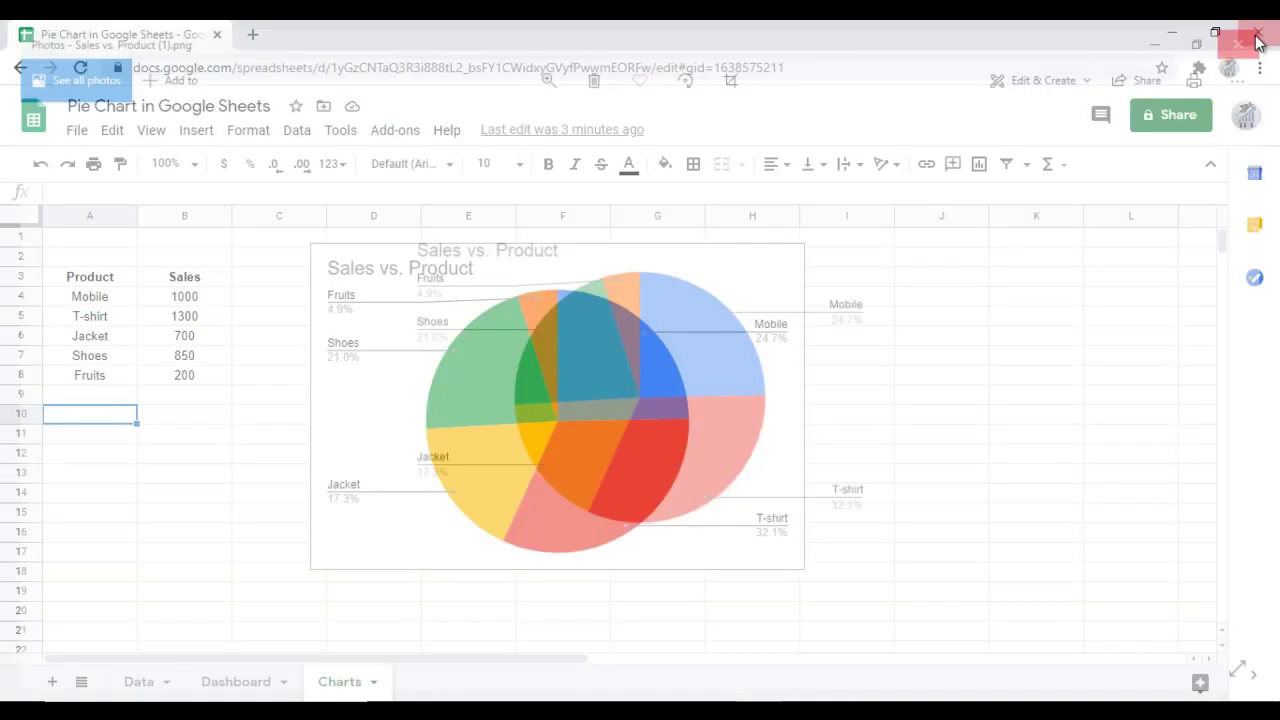
{"action": "left_click", "coordinate": [643, 285]}
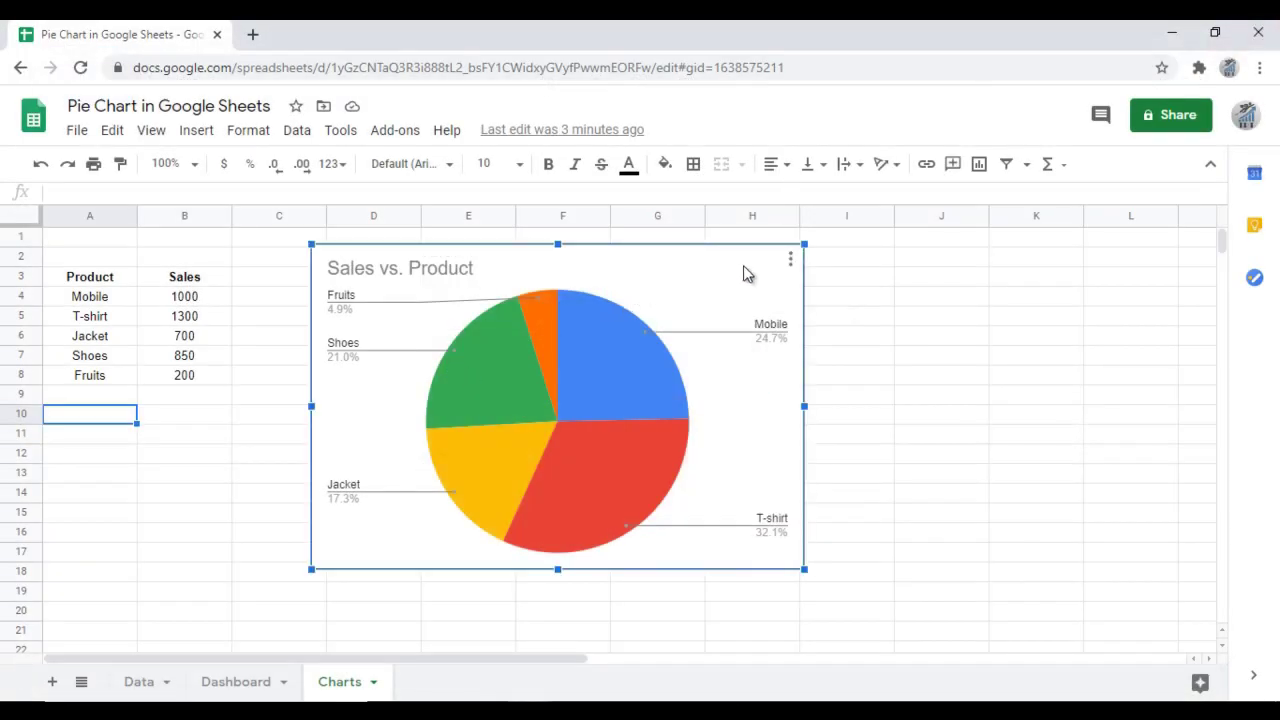
{"action": "left_click", "coordinate": [790, 262]}
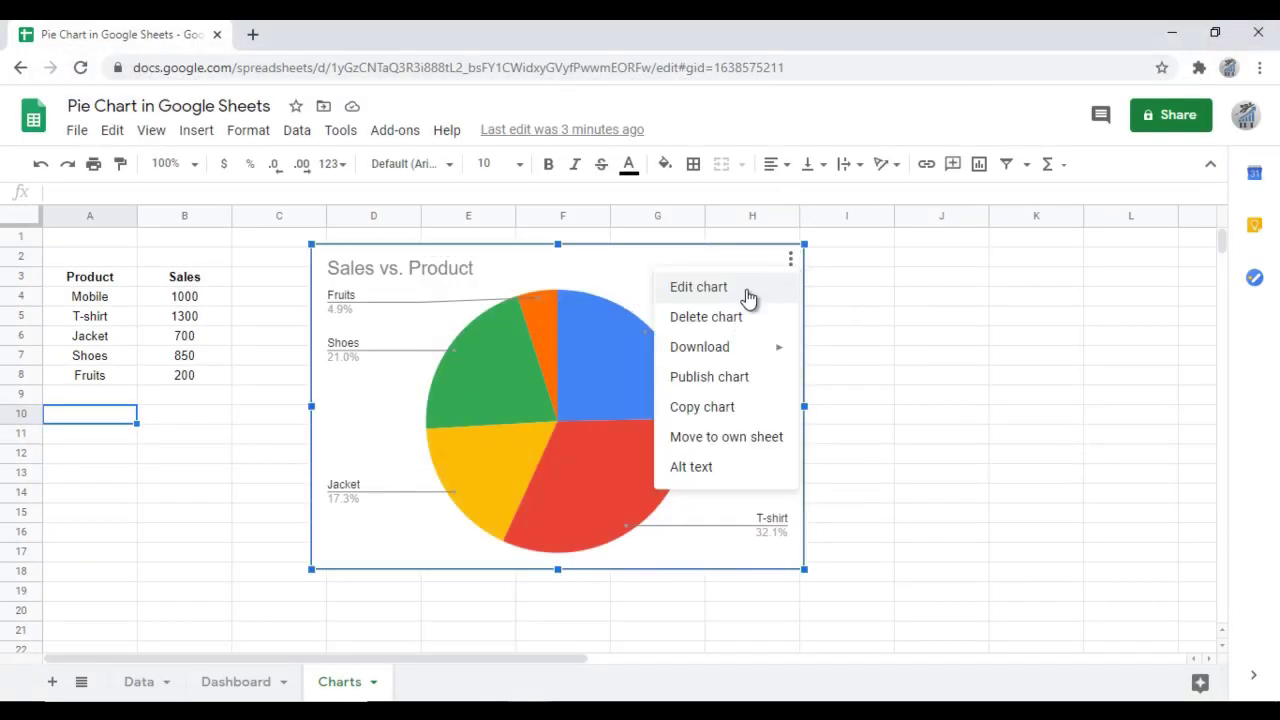
{"action": "left_click", "coordinate": [726, 441]}
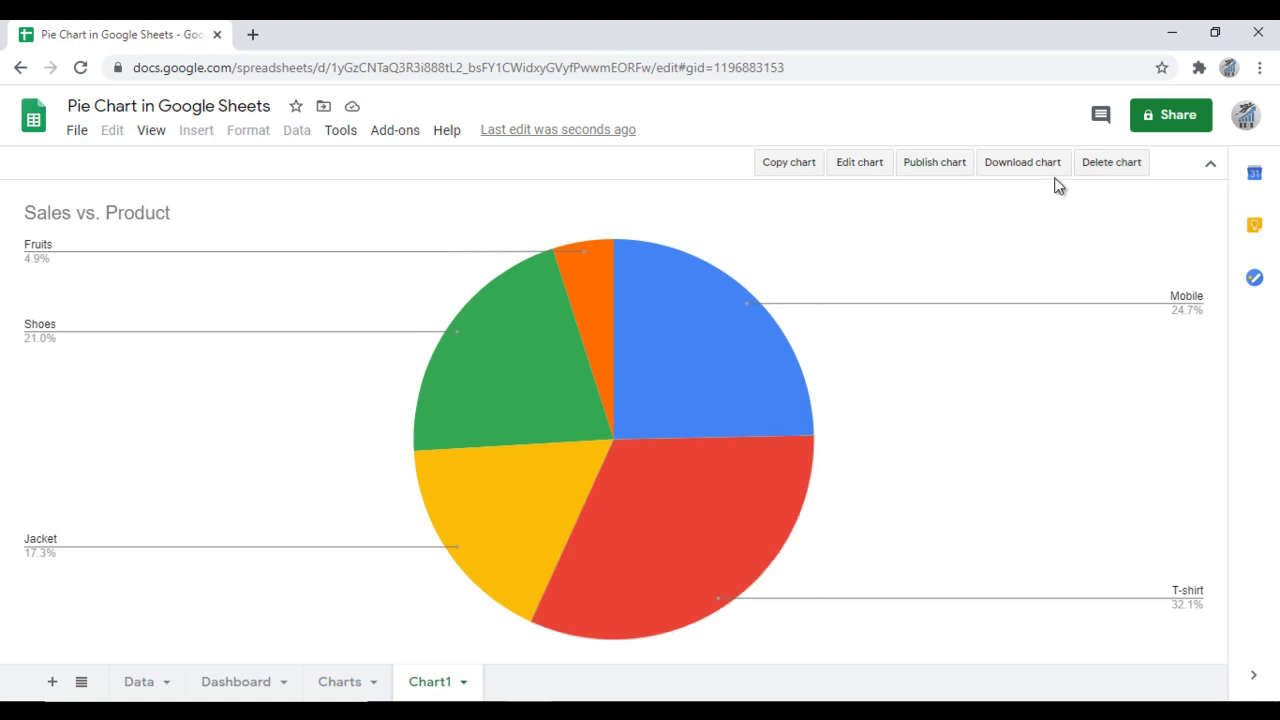
{"action": "left_click", "coordinate": [332, 686]}
{"action": "left_click", "coordinate": [406, 344]}
{"action": "key", "text": "ctrl+z"}
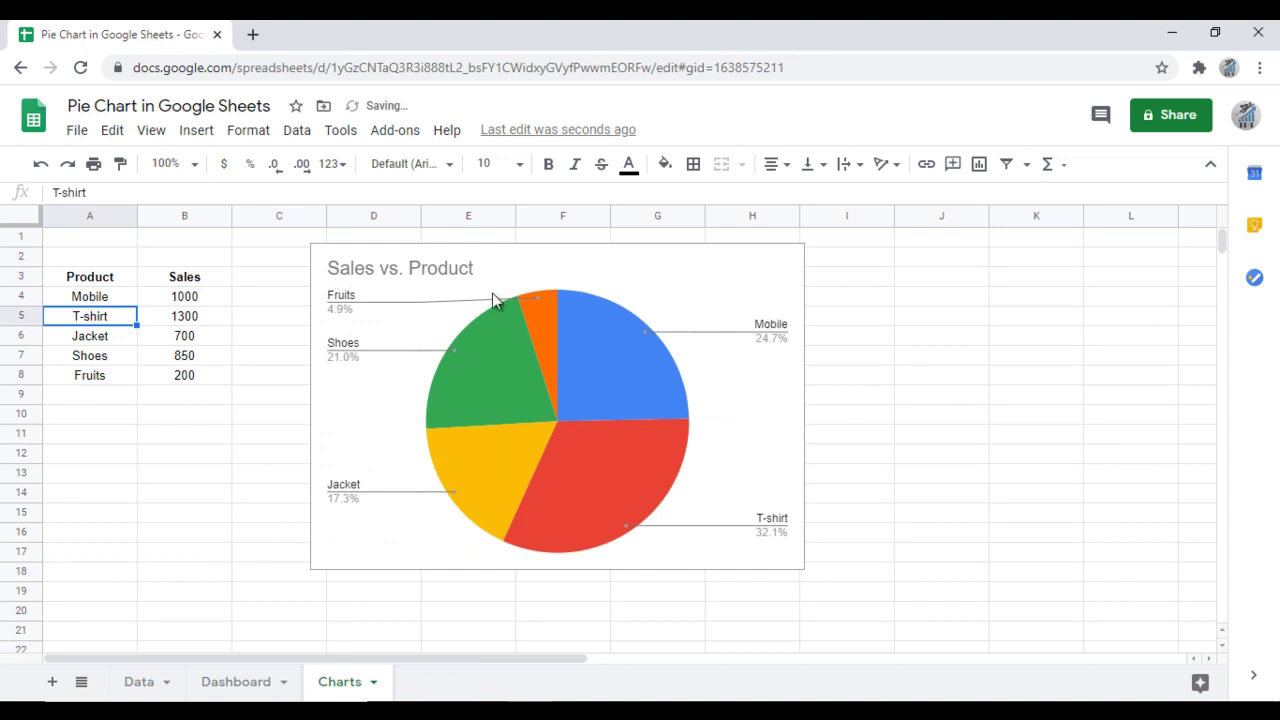
- Publish the Sales vs. Product chart to the web as an interactive embed
{"action": "left_click", "coordinate": [697, 261]}
{"action": "left_click", "coordinate": [791, 262]}
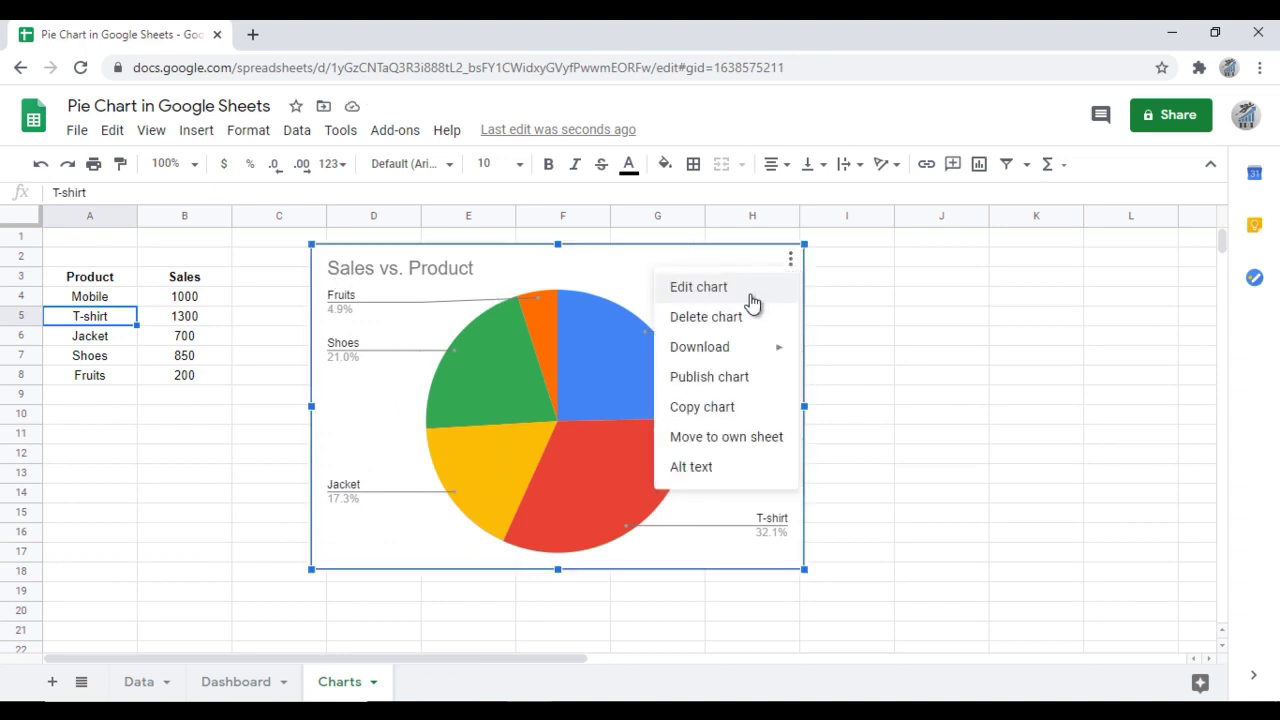
{"action": "mouse_move", "coordinate": [733, 347]}
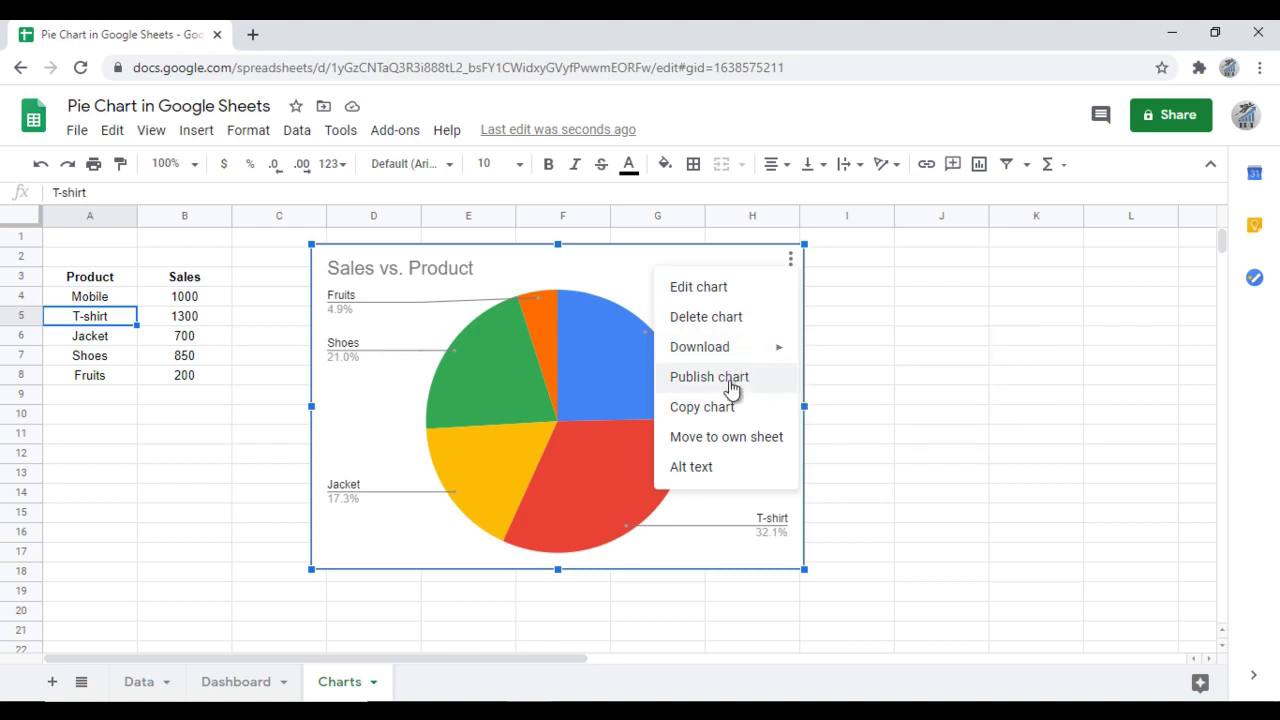
{"action": "left_click", "coordinate": [733, 388]}
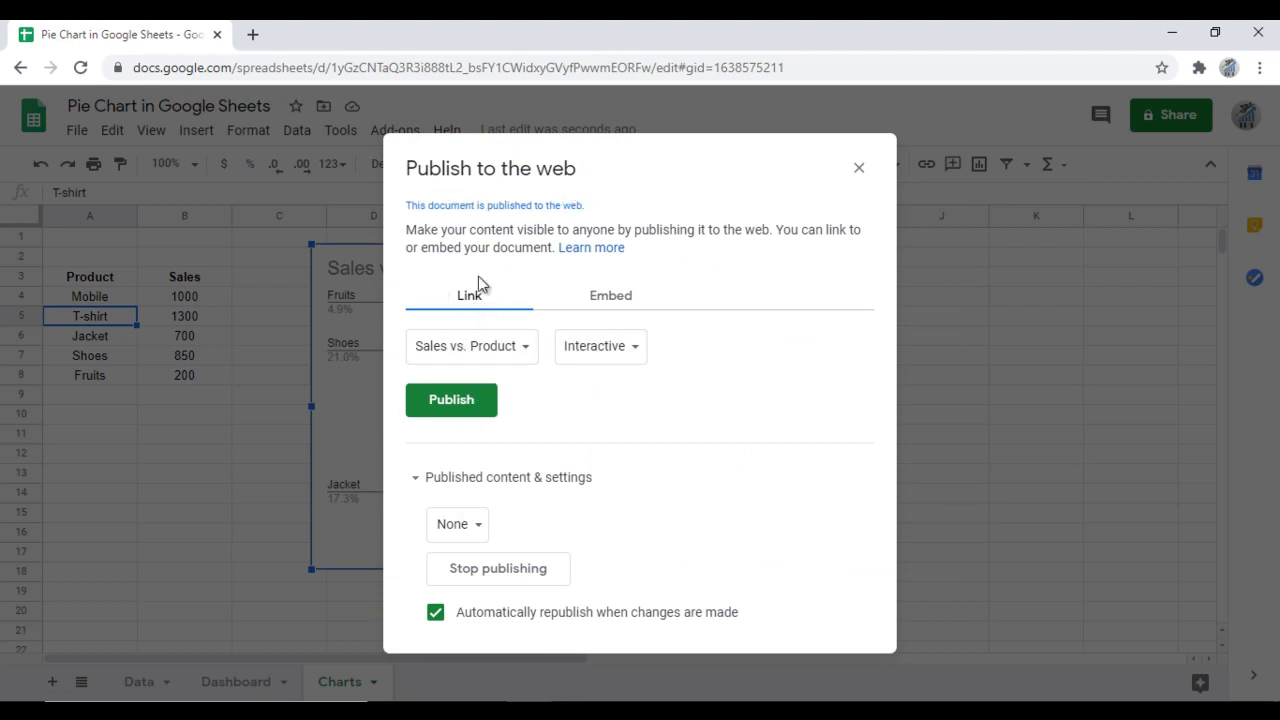
{"action": "left_click", "coordinate": [600, 297]}
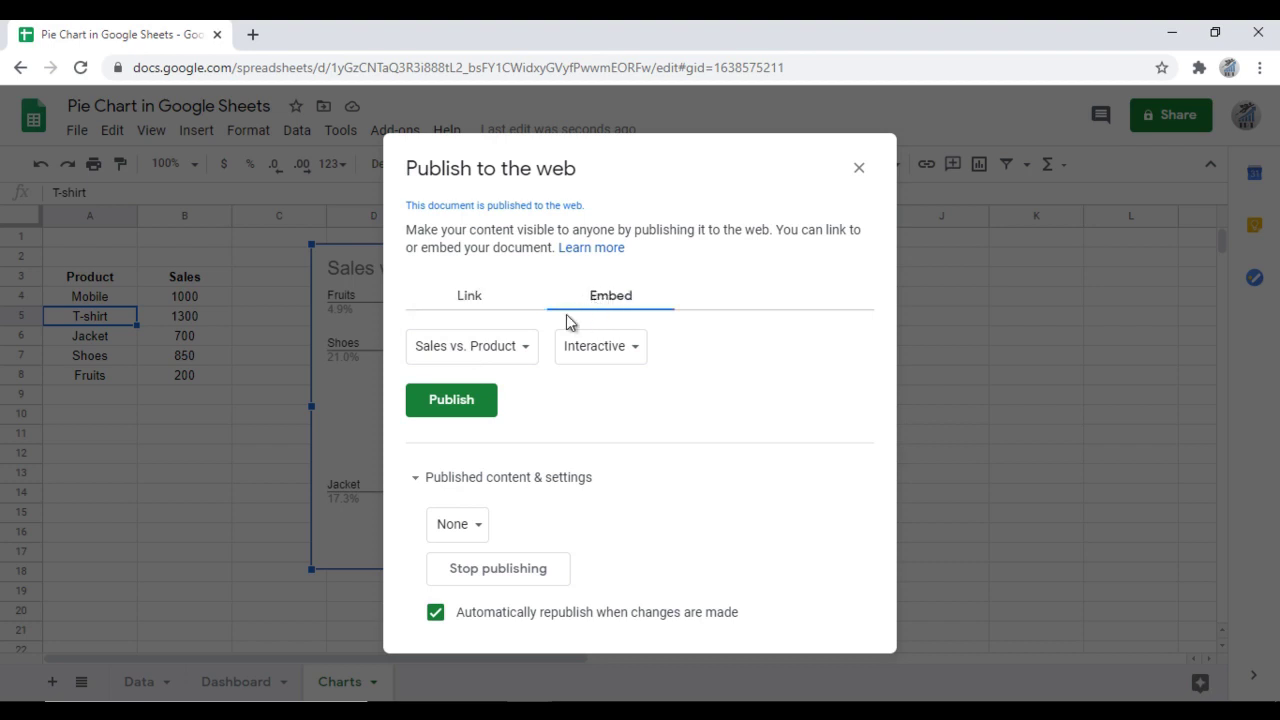
{"action": "left_click", "coordinate": [603, 358]}
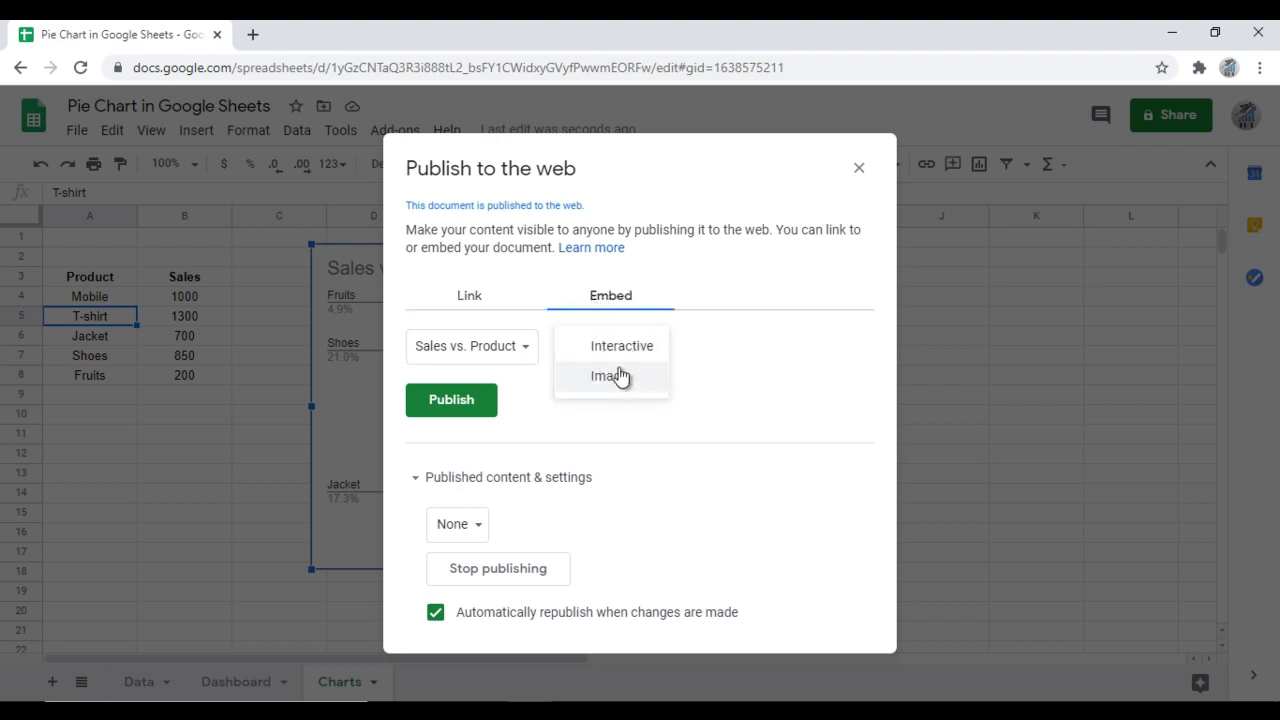
{"action": "left_click", "coordinate": [636, 355]}
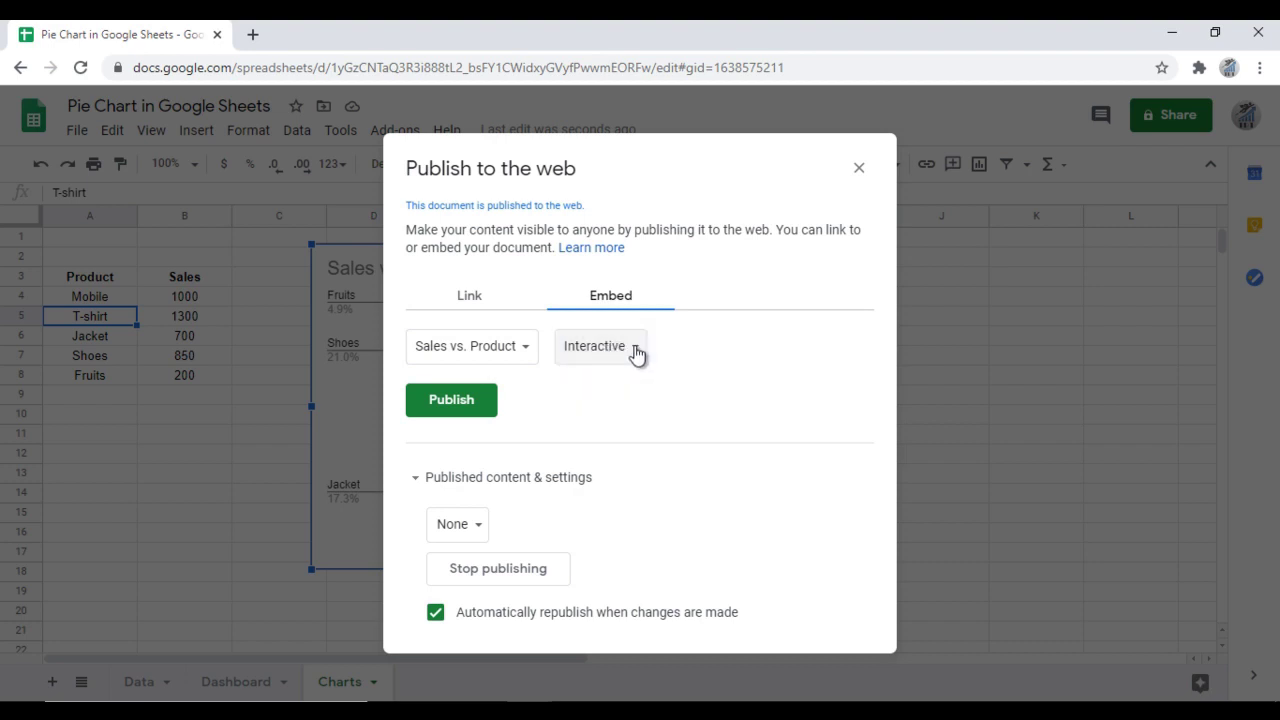
{"action": "left_click", "coordinate": [458, 419]}
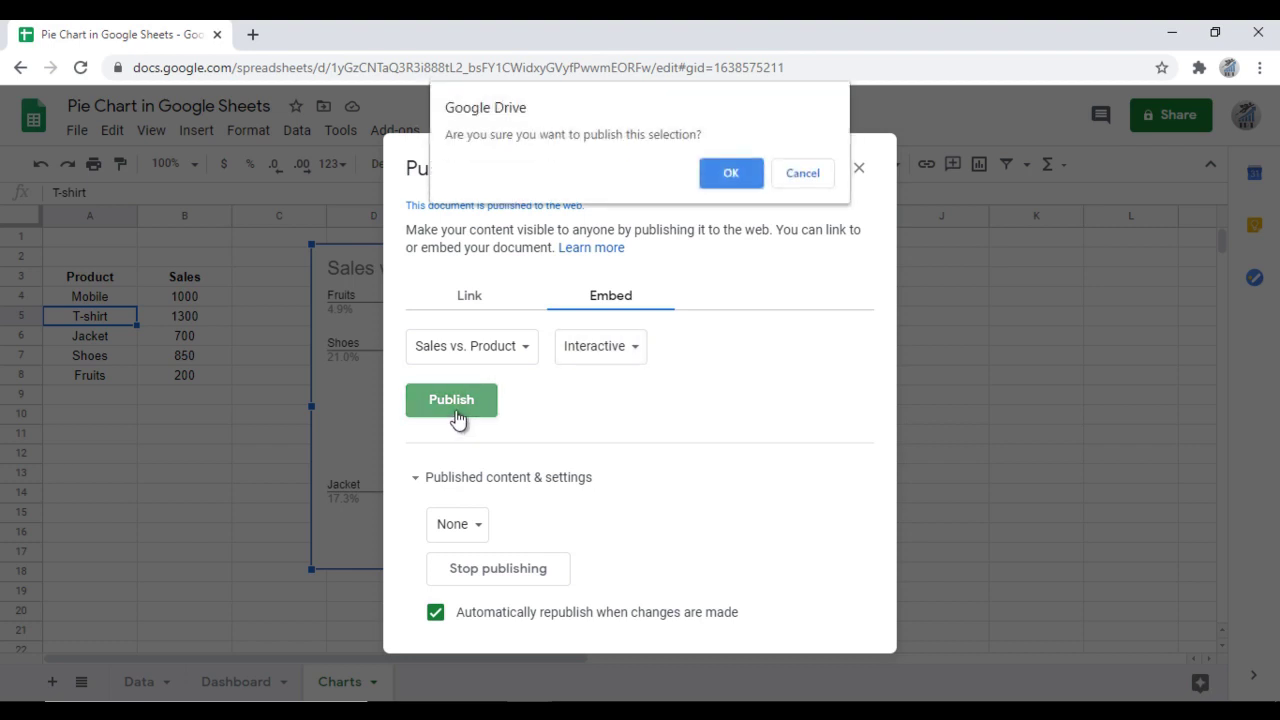
{"action": "left_click", "coordinate": [745, 175]}
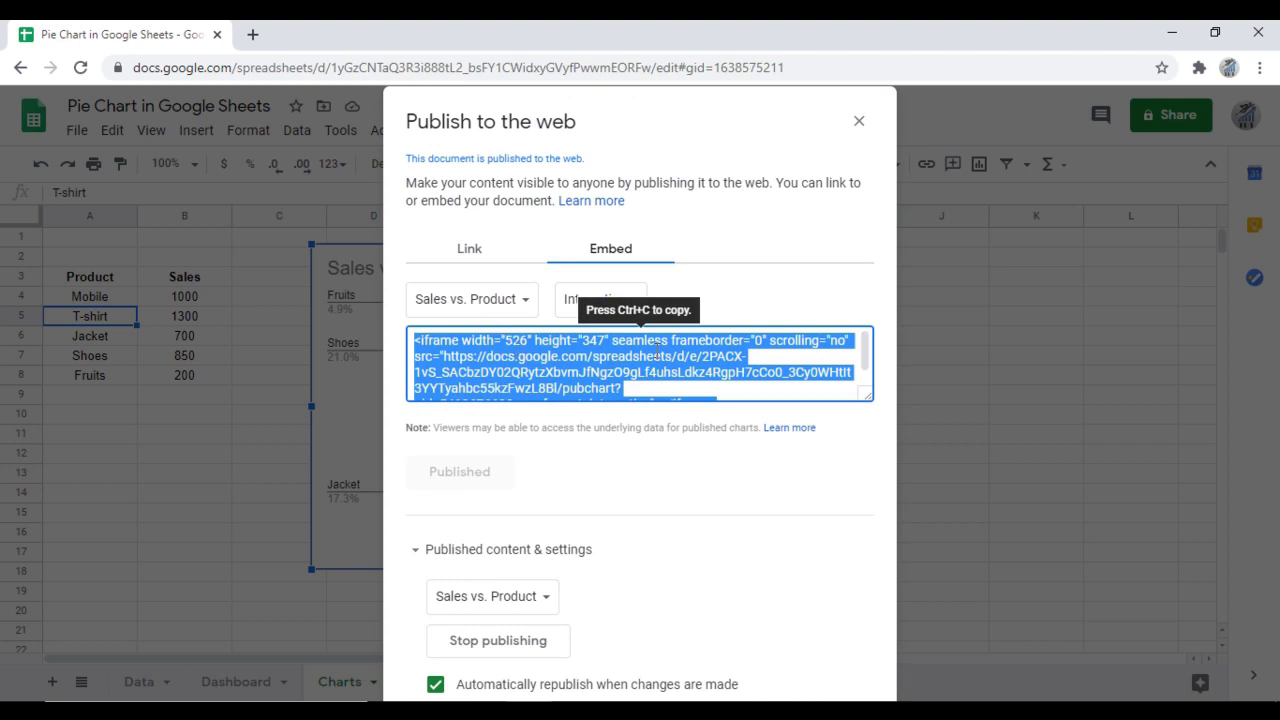
- Copy the chart's iframe embed code and close the publishing window
{"action": "key", "text": "ctrl+c"}
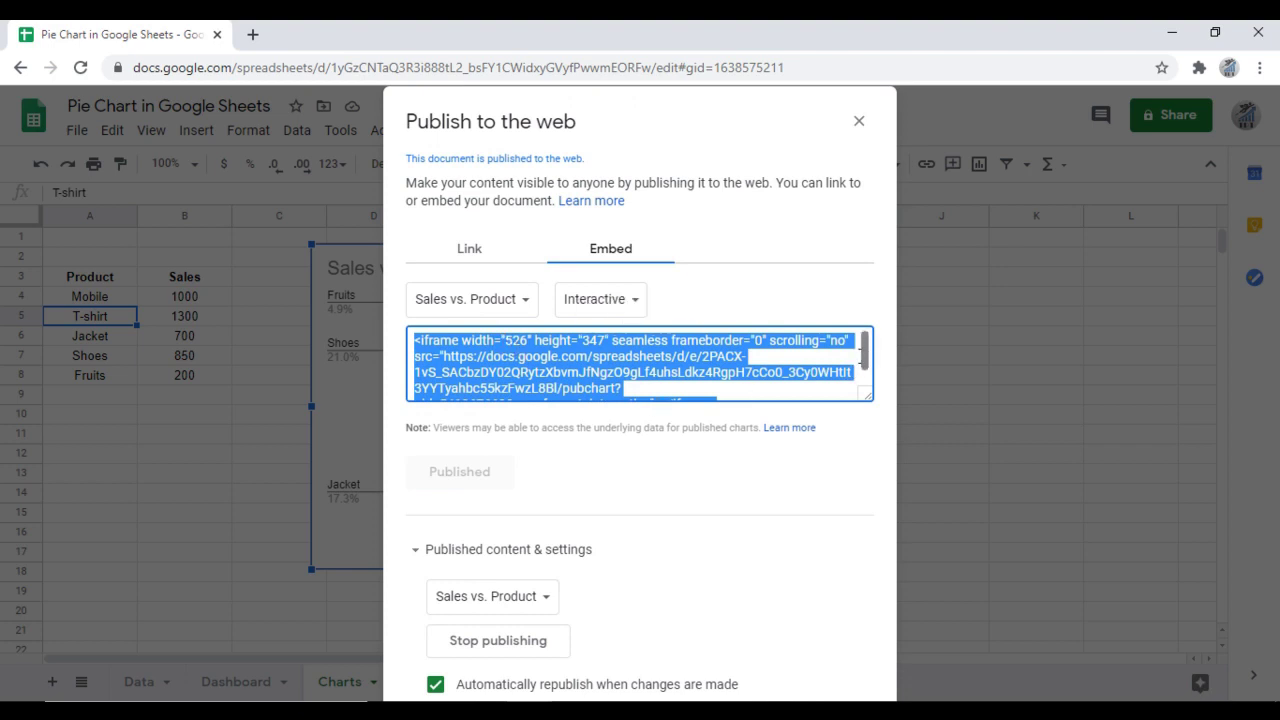
{"action": "scroll", "coordinate": [640, 363], "scroll_direction": "down", "scroll_amount": 2}
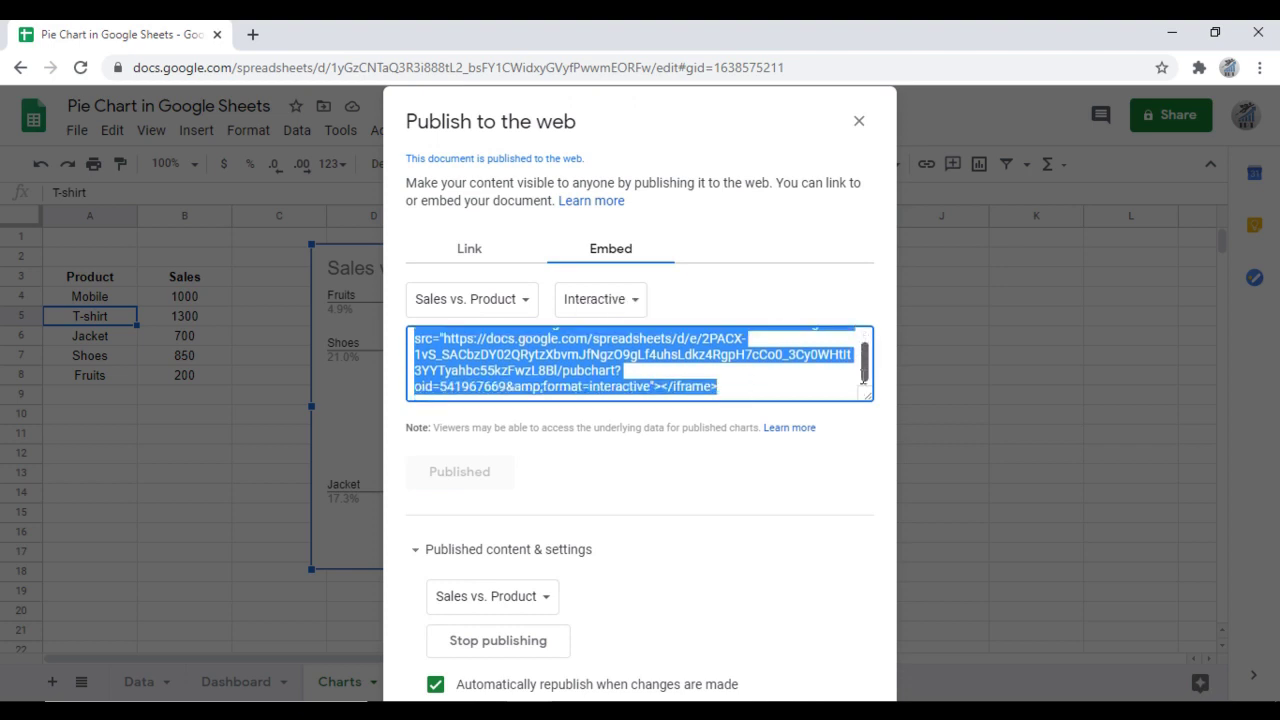
{"action": "scroll", "coordinate": [864, 376], "scroll_direction": "up", "scroll_amount": 1}
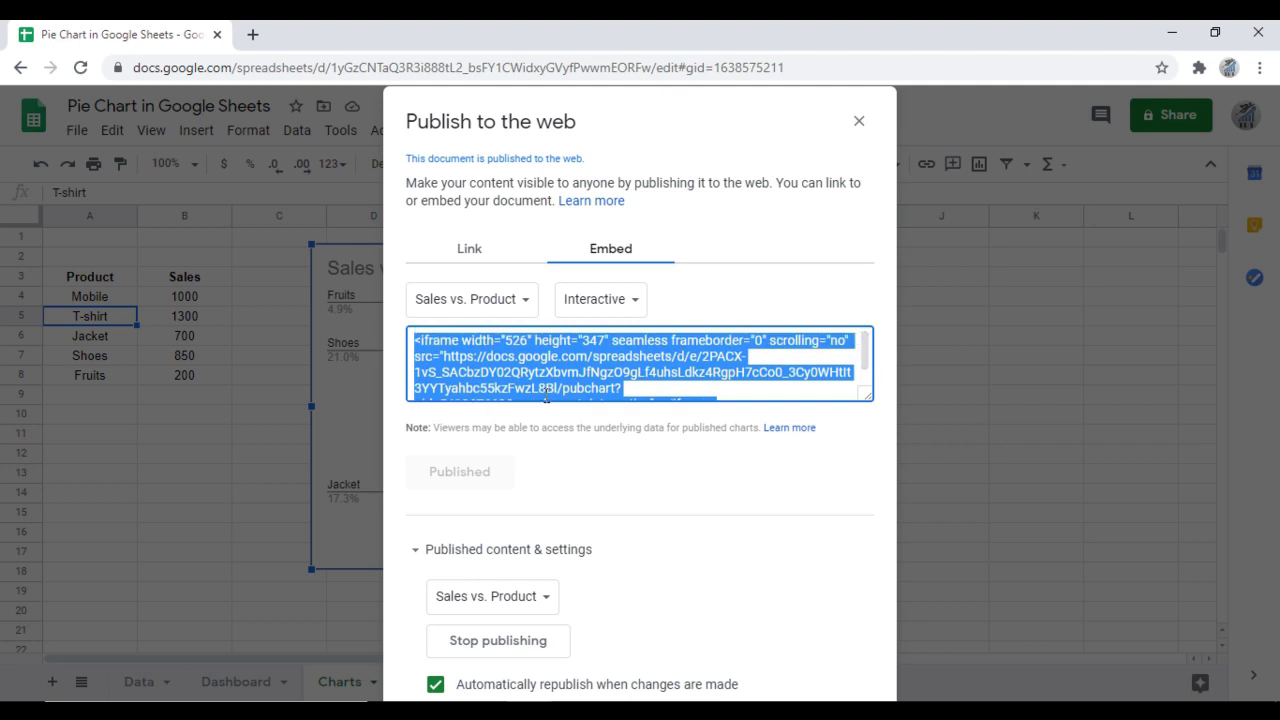
{"action": "left_click", "coordinate": [639, 381]}
{"action": "key", "text": "ctrl+c"}
{"action": "left_click", "coordinate": [858, 124]}
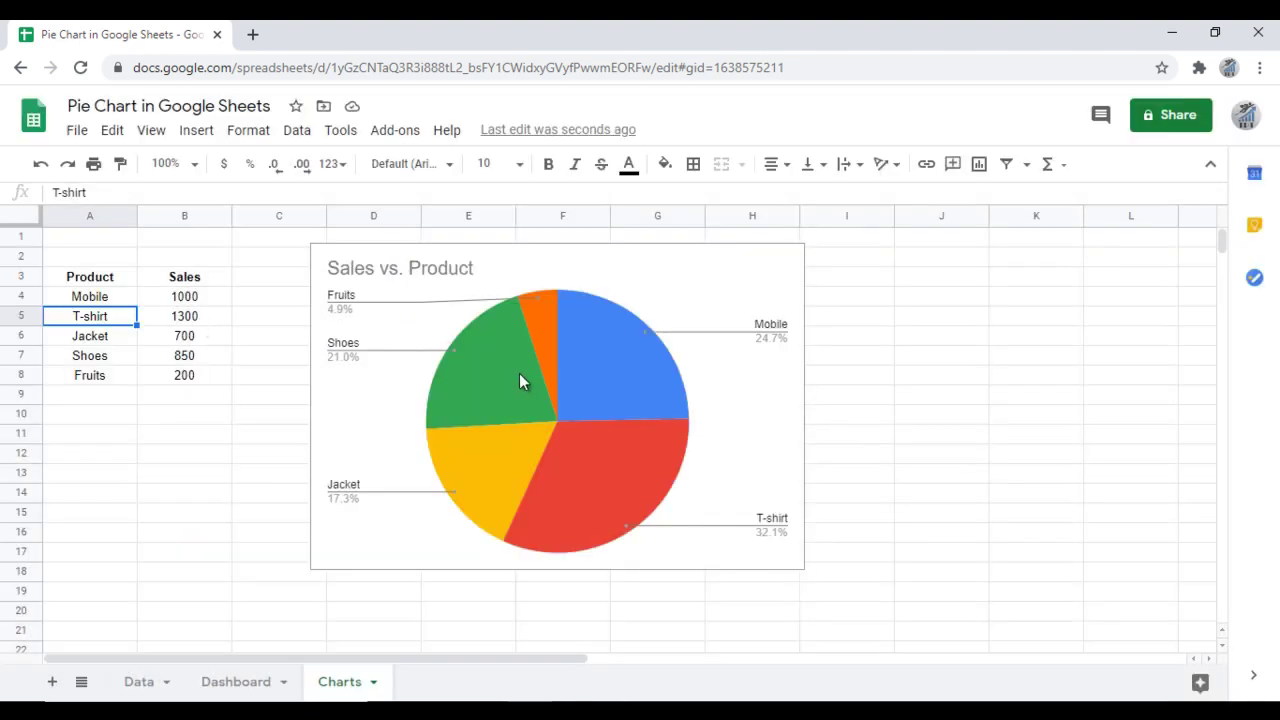
{"action": "left_click", "coordinate": [790, 259]}
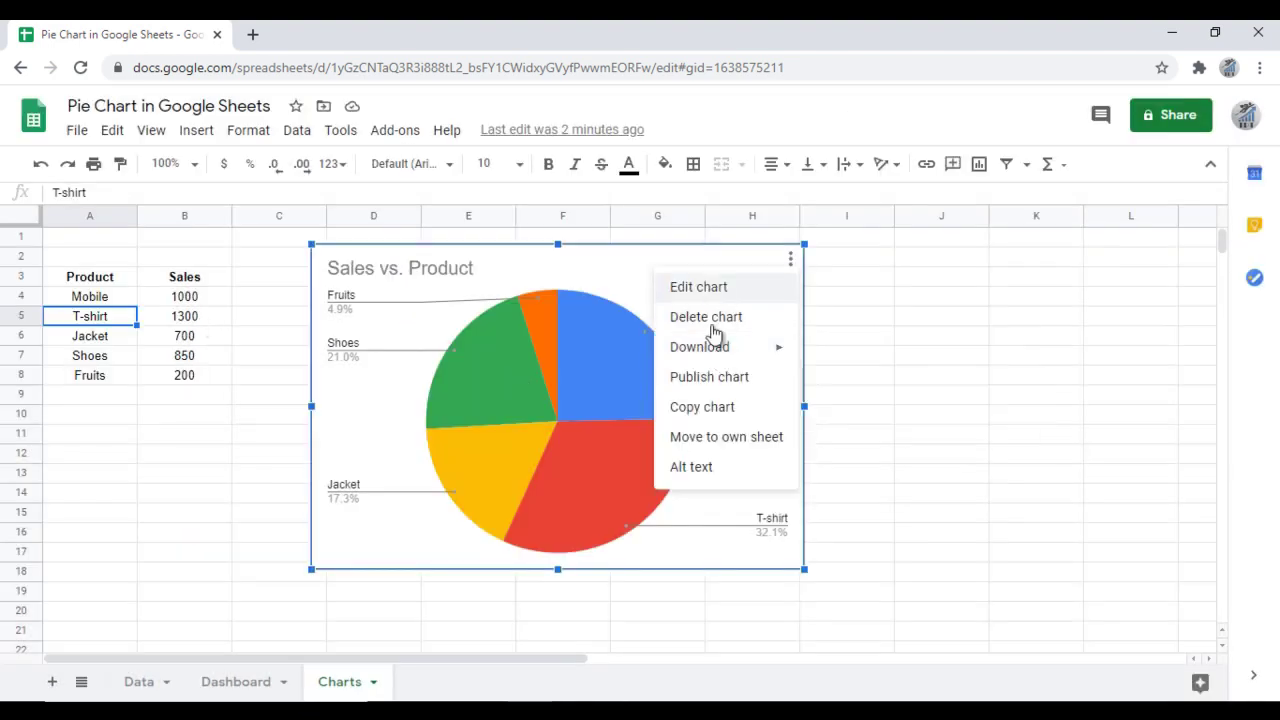
{"action": "left_click", "coordinate": [715, 405]}
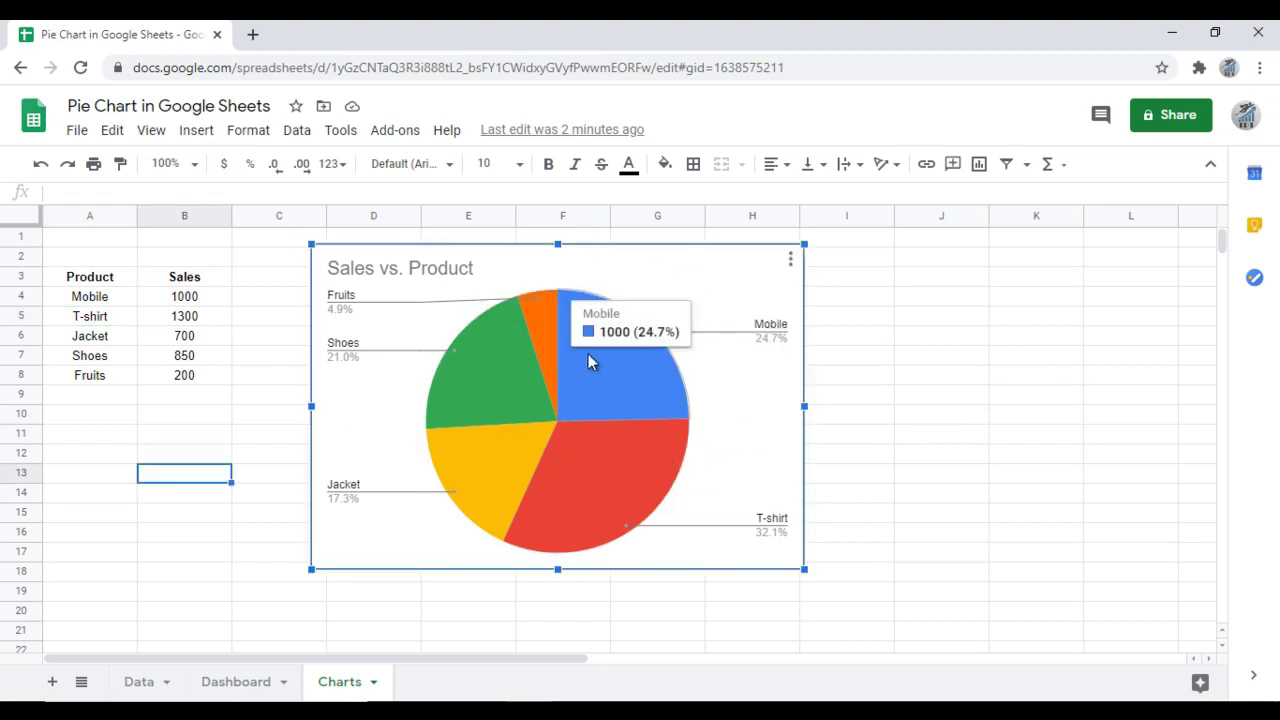
{"action": "key", "text": "Delete"}
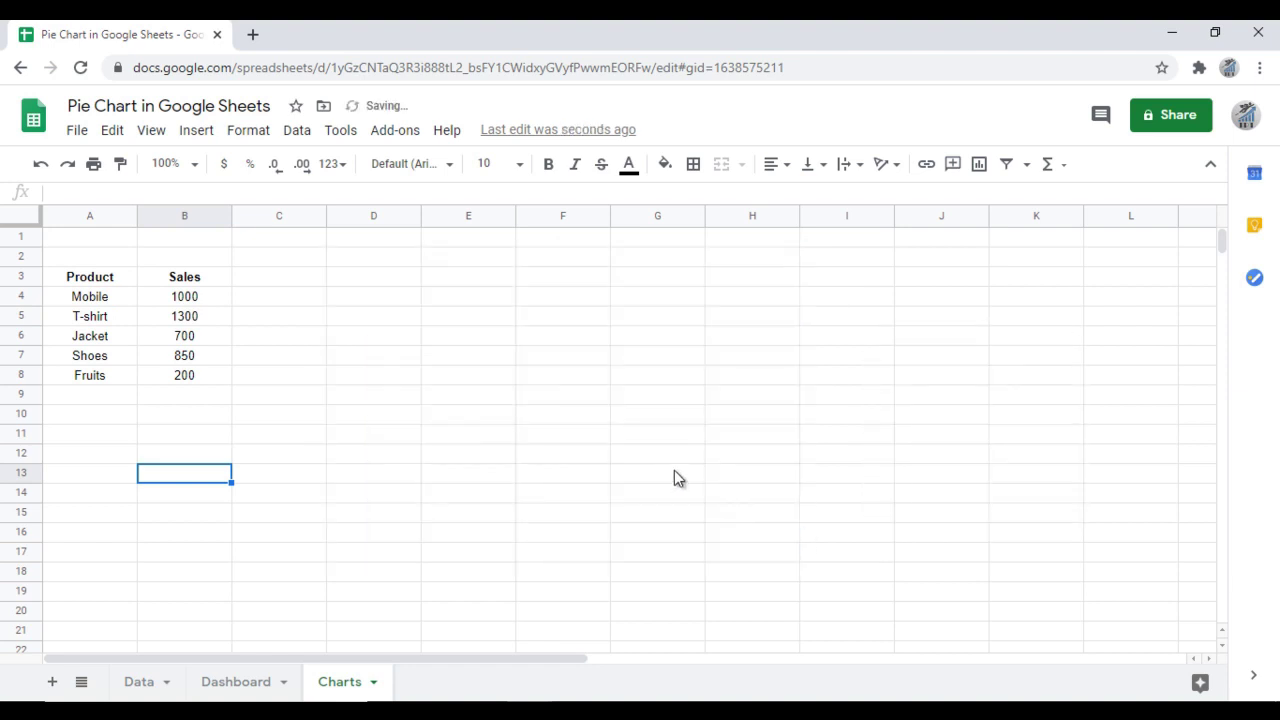
{"action": "key", "text": "ctrl+v"}
{"action": "left_click", "coordinate": [589, 422]}
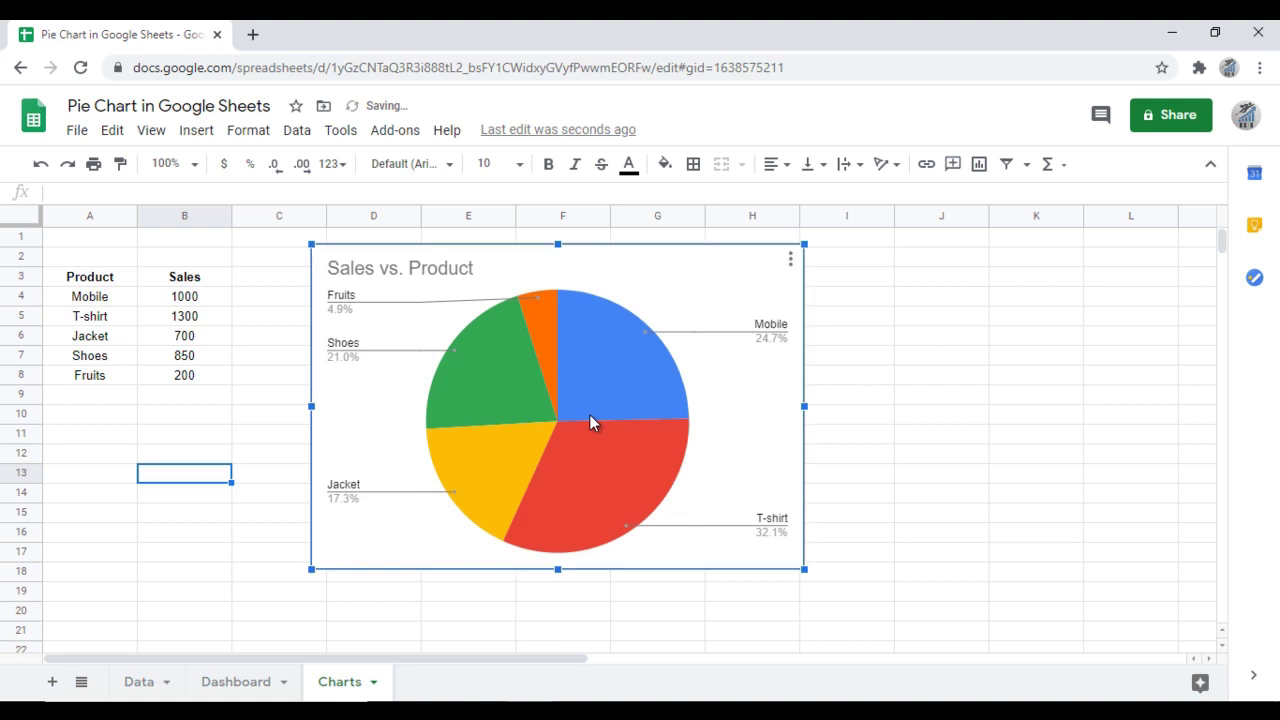
{"action": "left_click", "coordinate": [172, 558]}
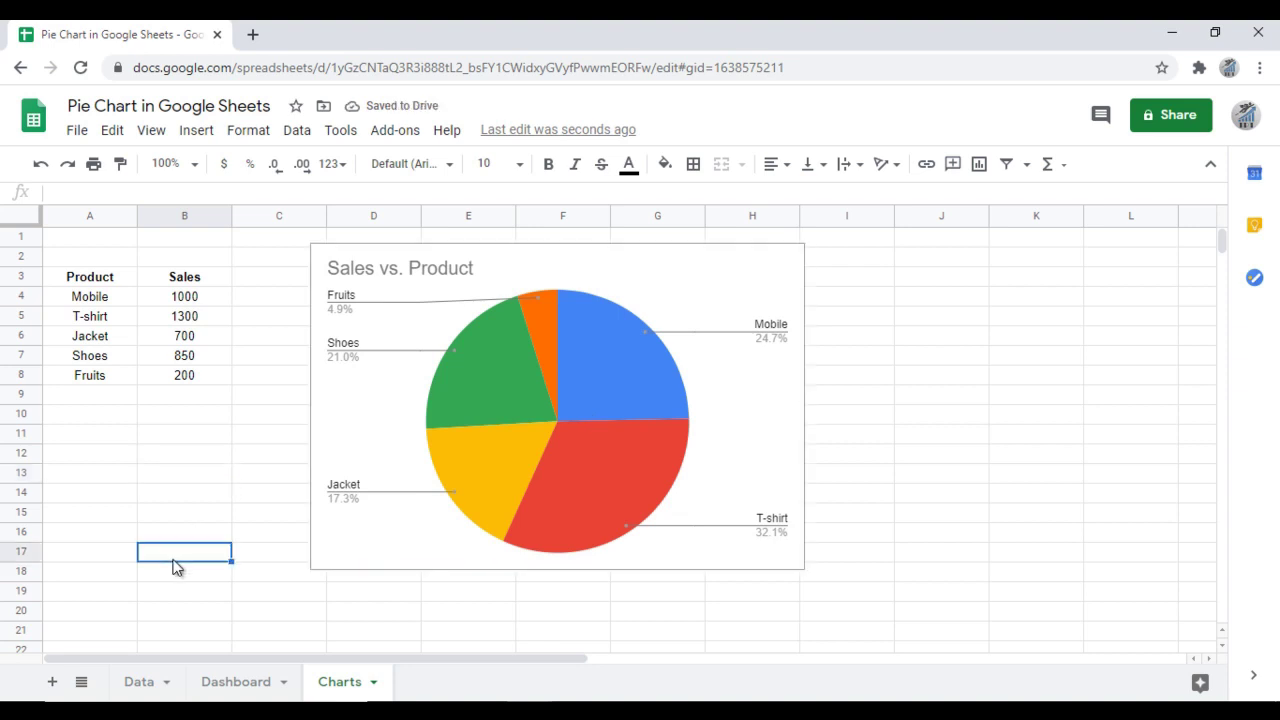
{"action": "left_click", "coordinate": [559, 336]}
{"action": "left_click", "coordinate": [790, 260]}
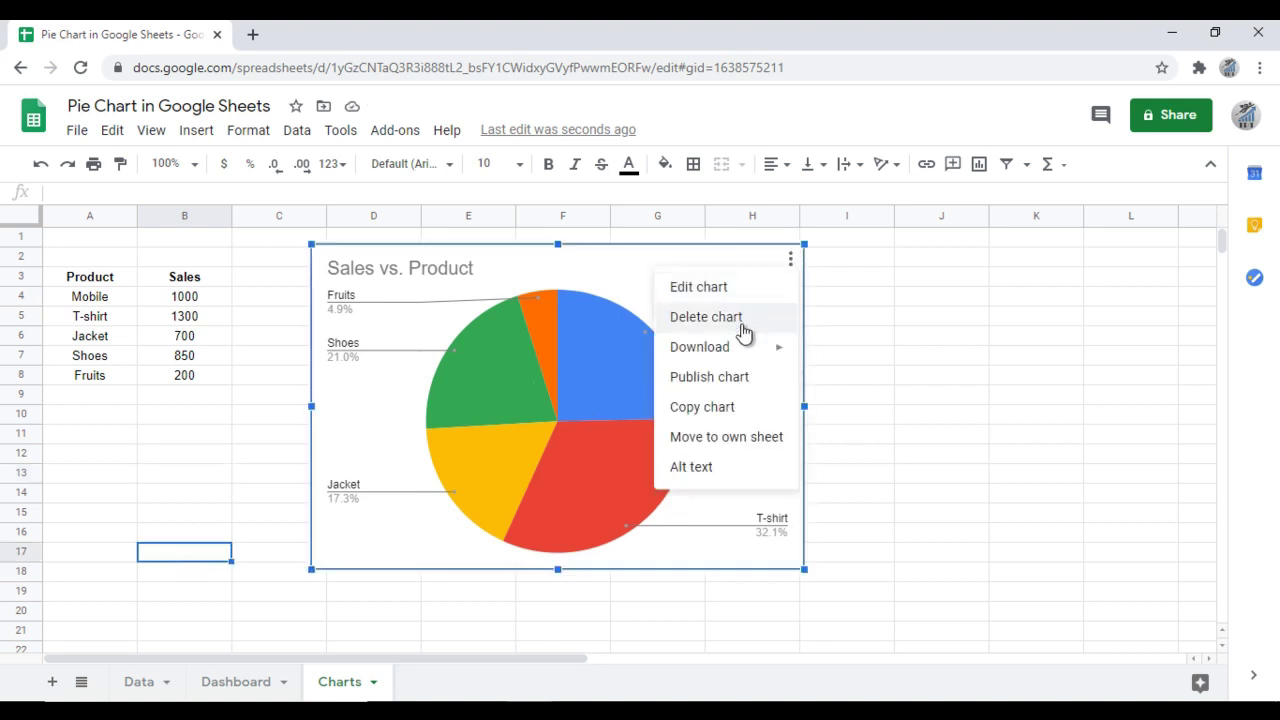
{"action": "left_click", "coordinate": [714, 407]}
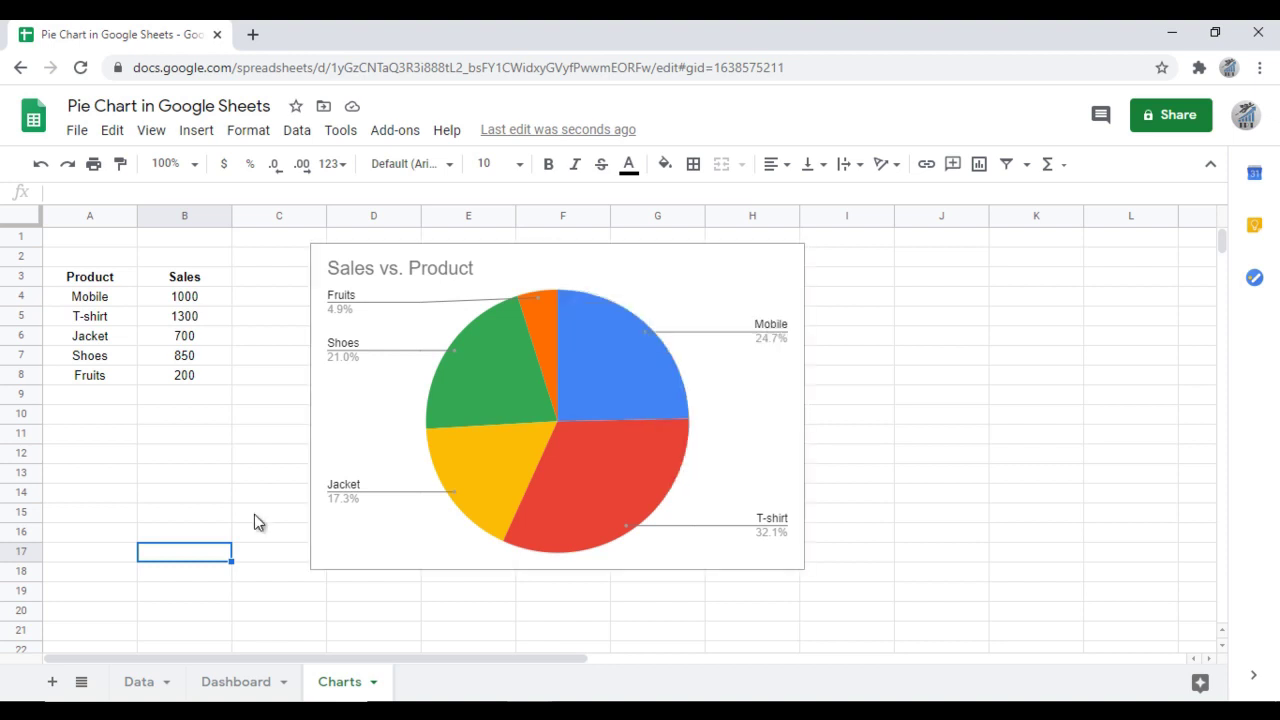
{"action": "left_click", "coordinate": [437, 410]}
{"action": "left_click", "coordinate": [90, 596]}
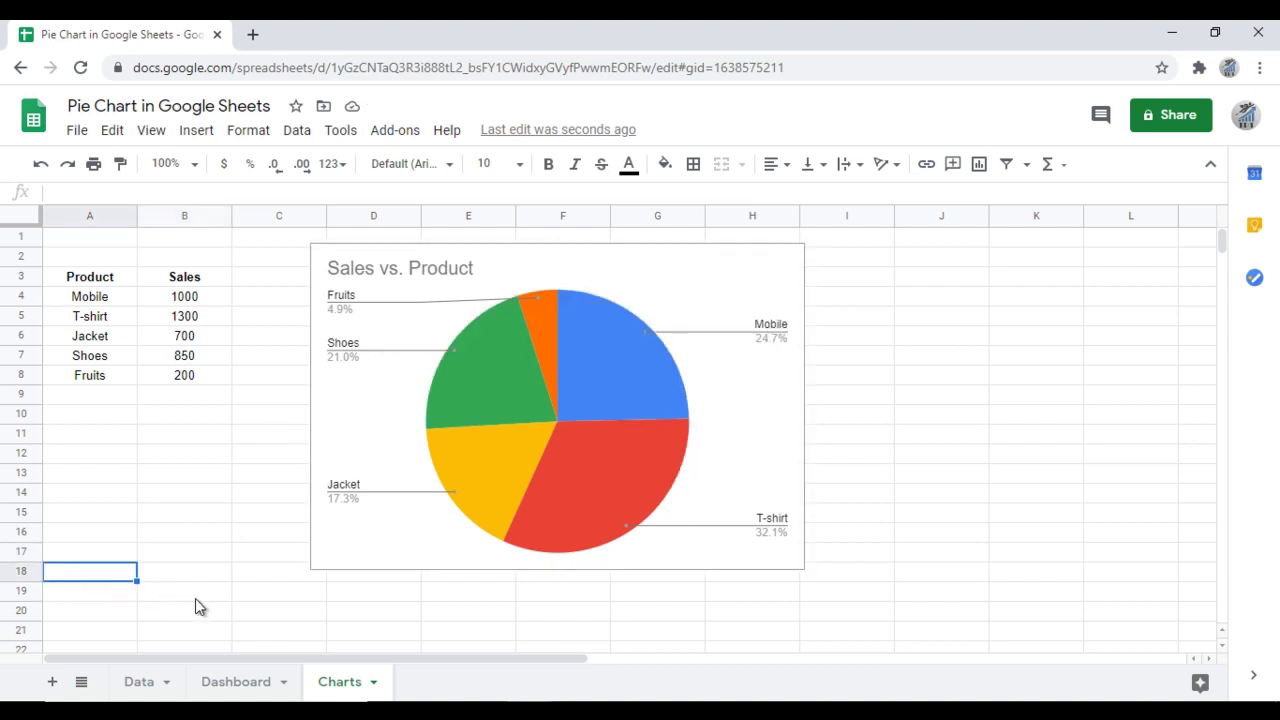
- Paste a copy of the pie chart onto the Dashboard sheet
{"action": "key", "text": "ctrl+v"}
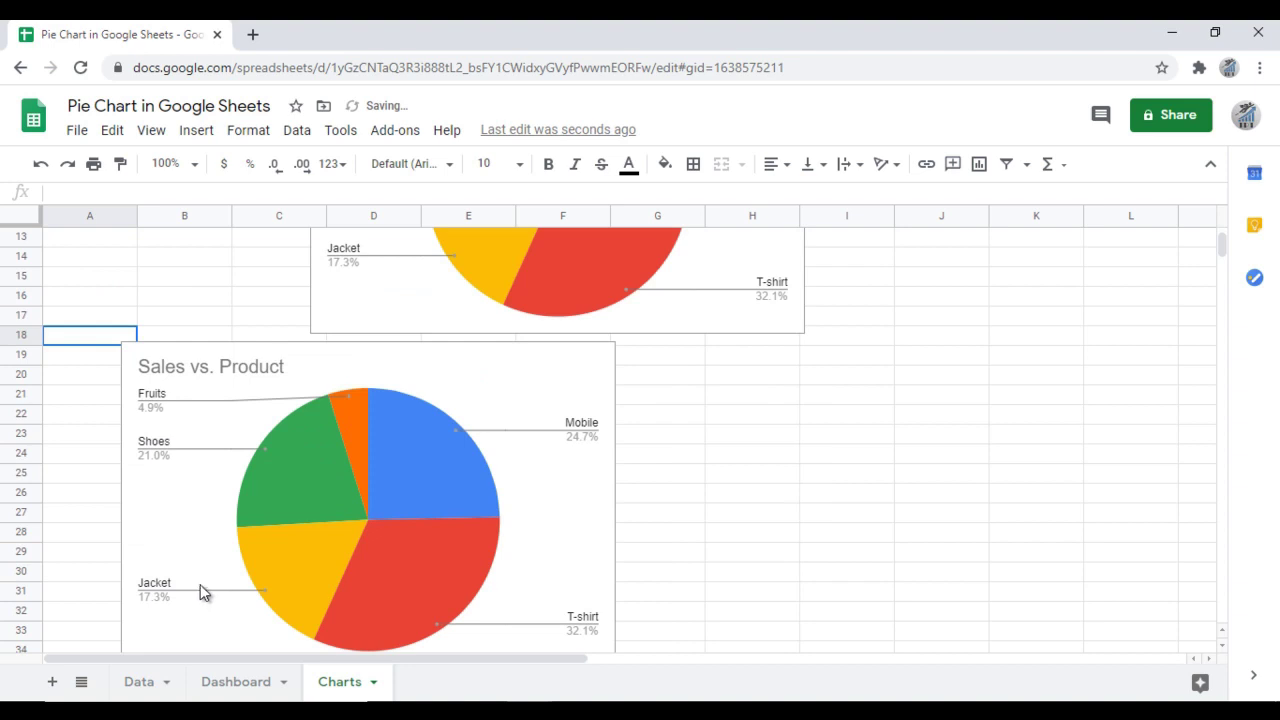
{"action": "key", "text": "ctrl+x"}
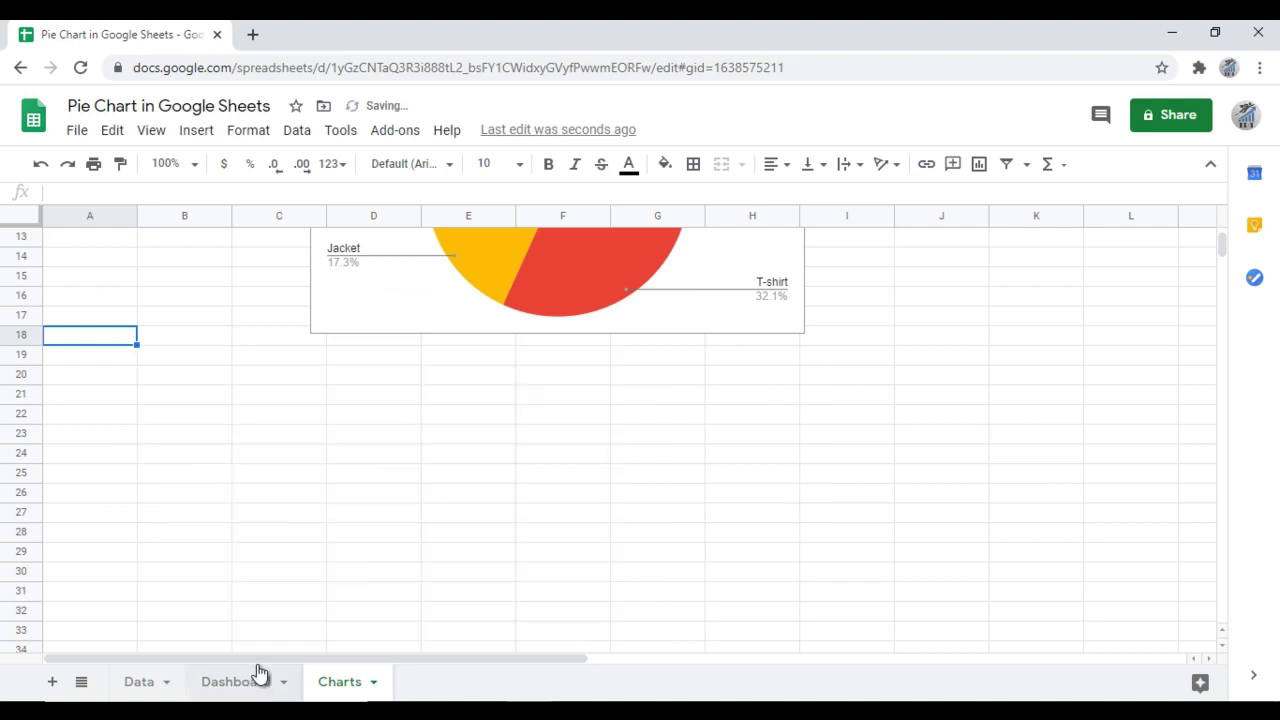
{"action": "left_click", "coordinate": [236, 681]}
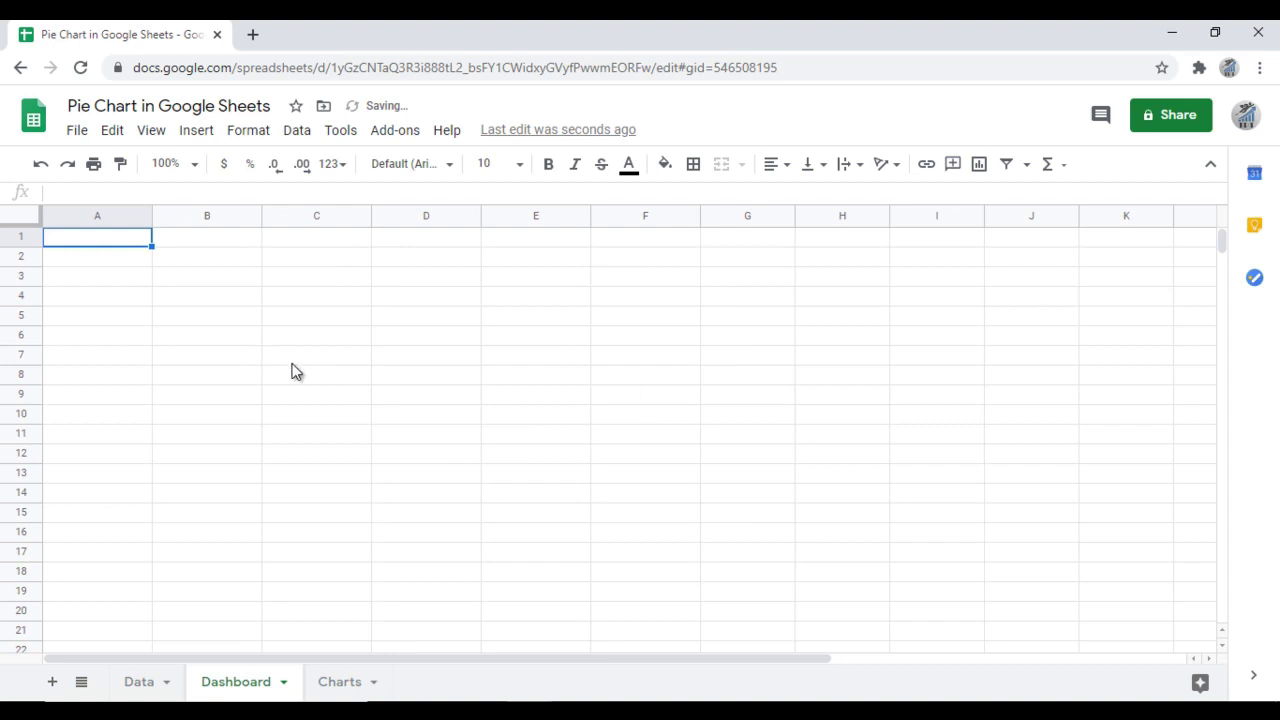
{"action": "key", "text": "ctrl+v"}
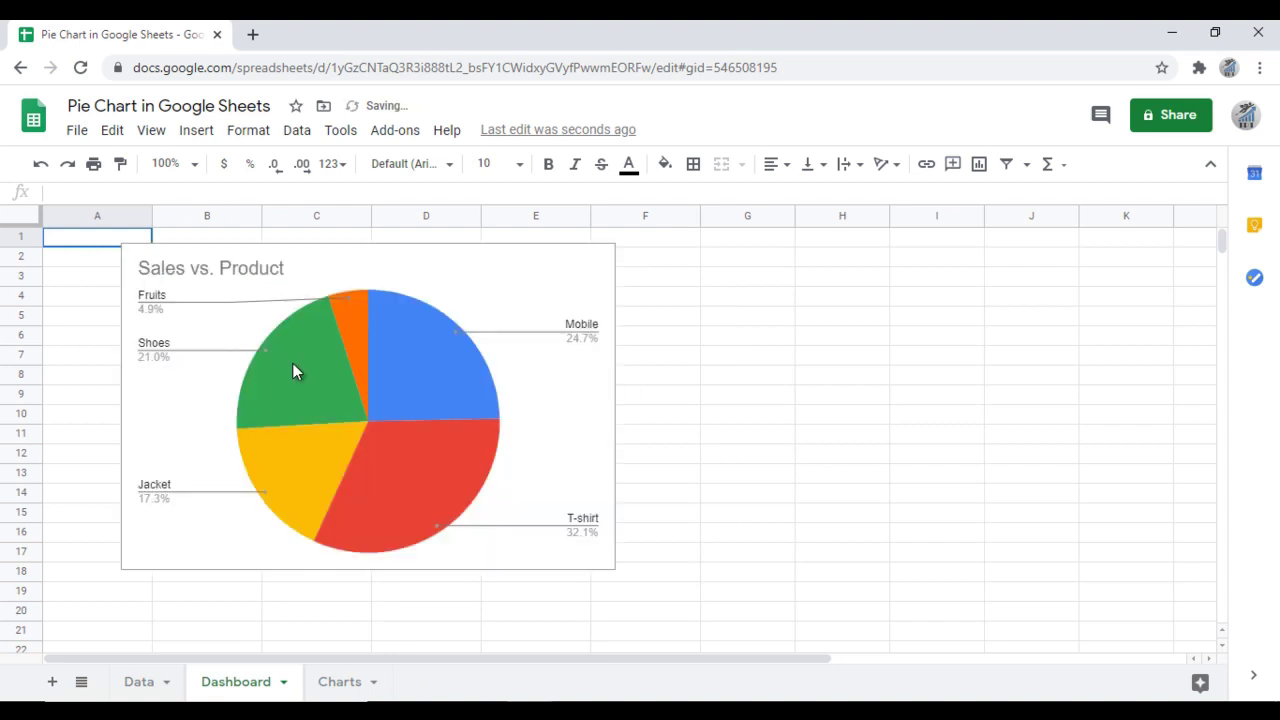
- Undo the Dashboard paste and return to the pie chart on the Charts sheet
{"action": "key", "text": "ctrl+z"}
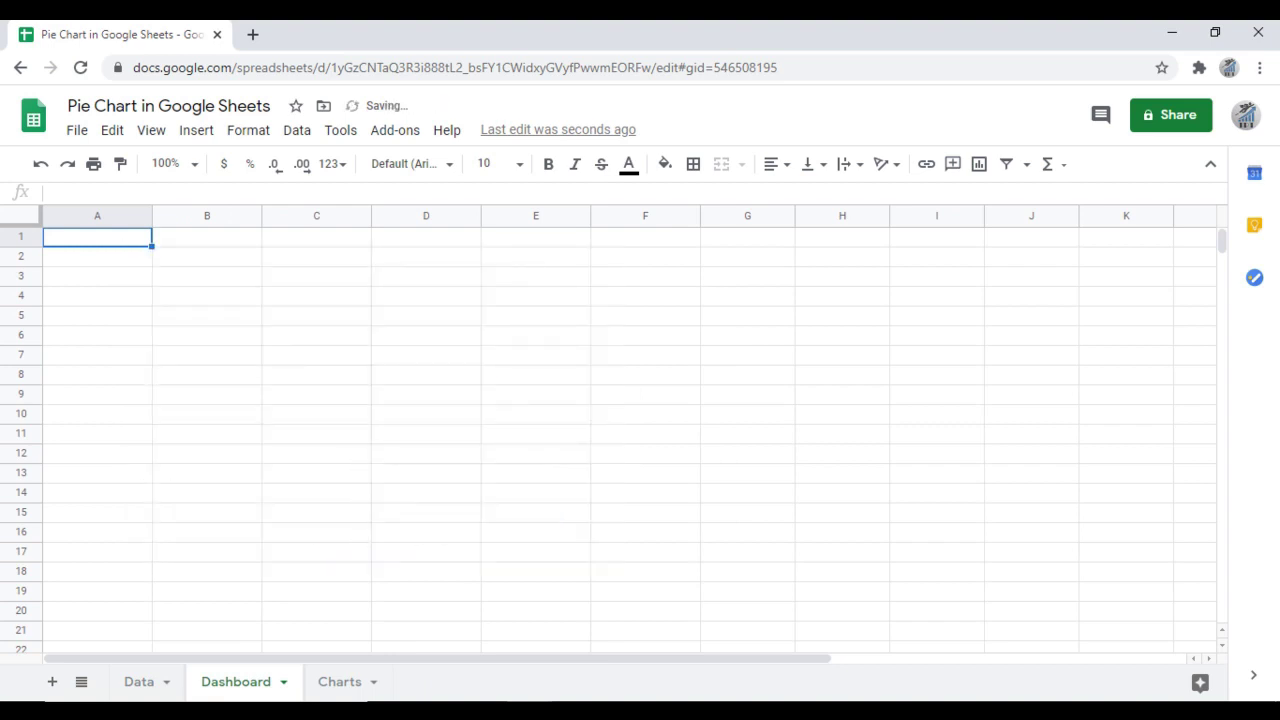
{"action": "key", "text": "ctrl+z"}
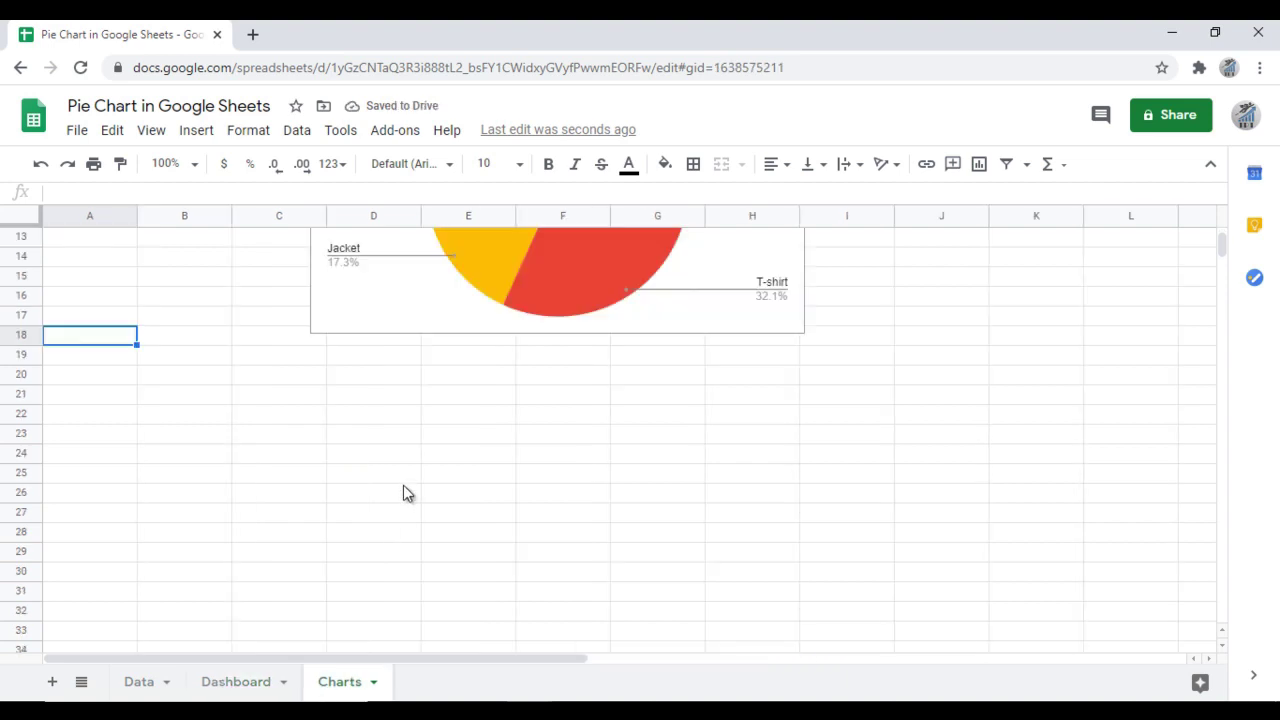
{"action": "key", "text": "ctrl+z"}
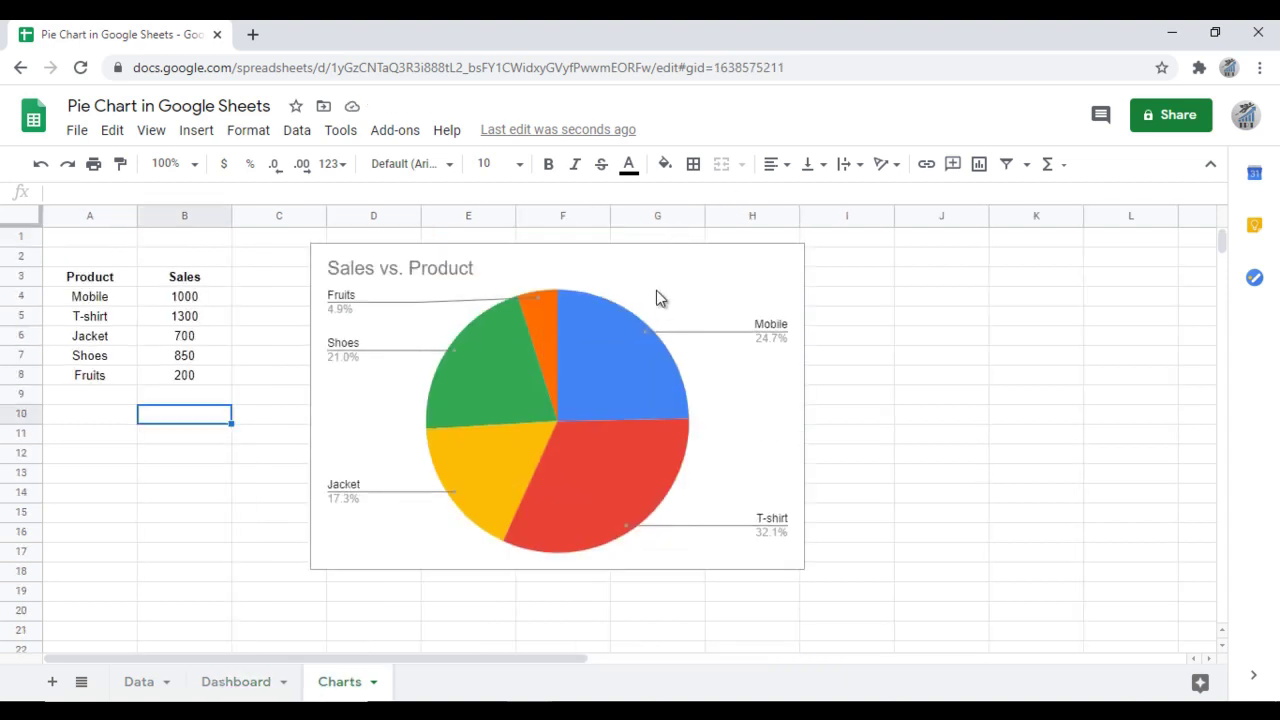
{"action": "left_click", "coordinate": [656, 290]}
- Open Edit chart for the pie chart and review the Label column choices in Setup
{"action": "left_click", "coordinate": [791, 262]}
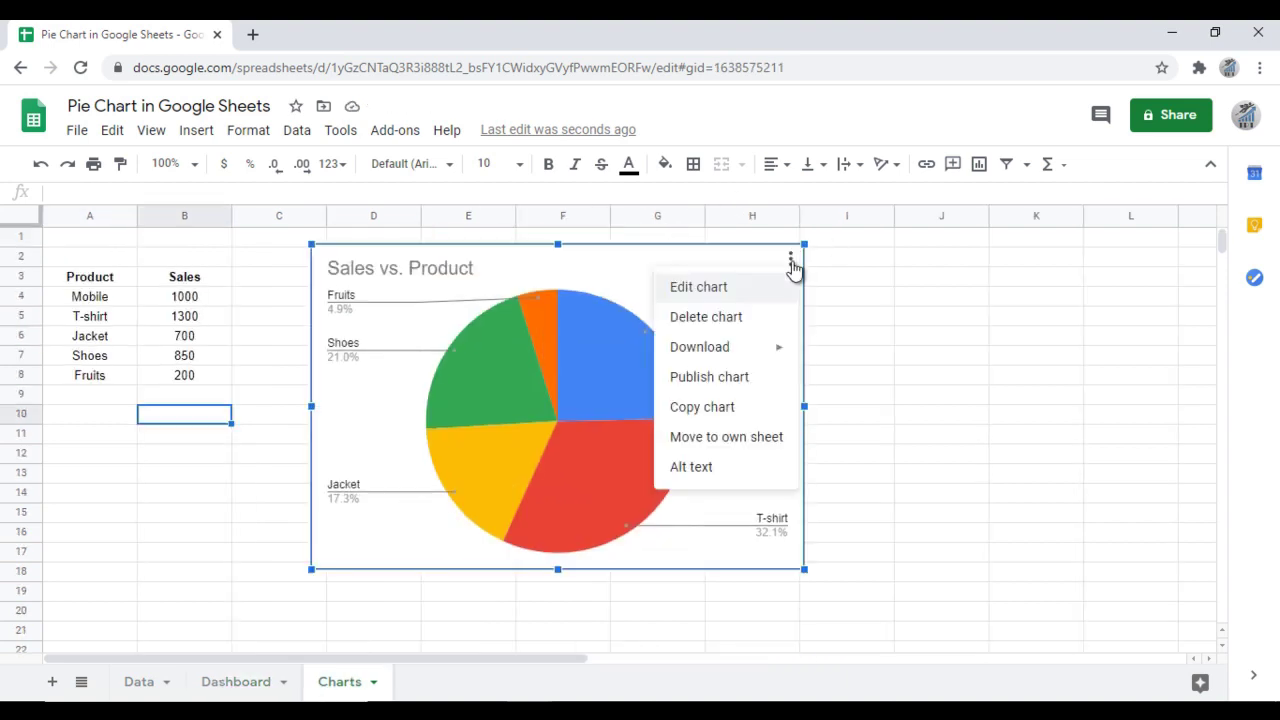
{"action": "left_click", "coordinate": [705, 292]}
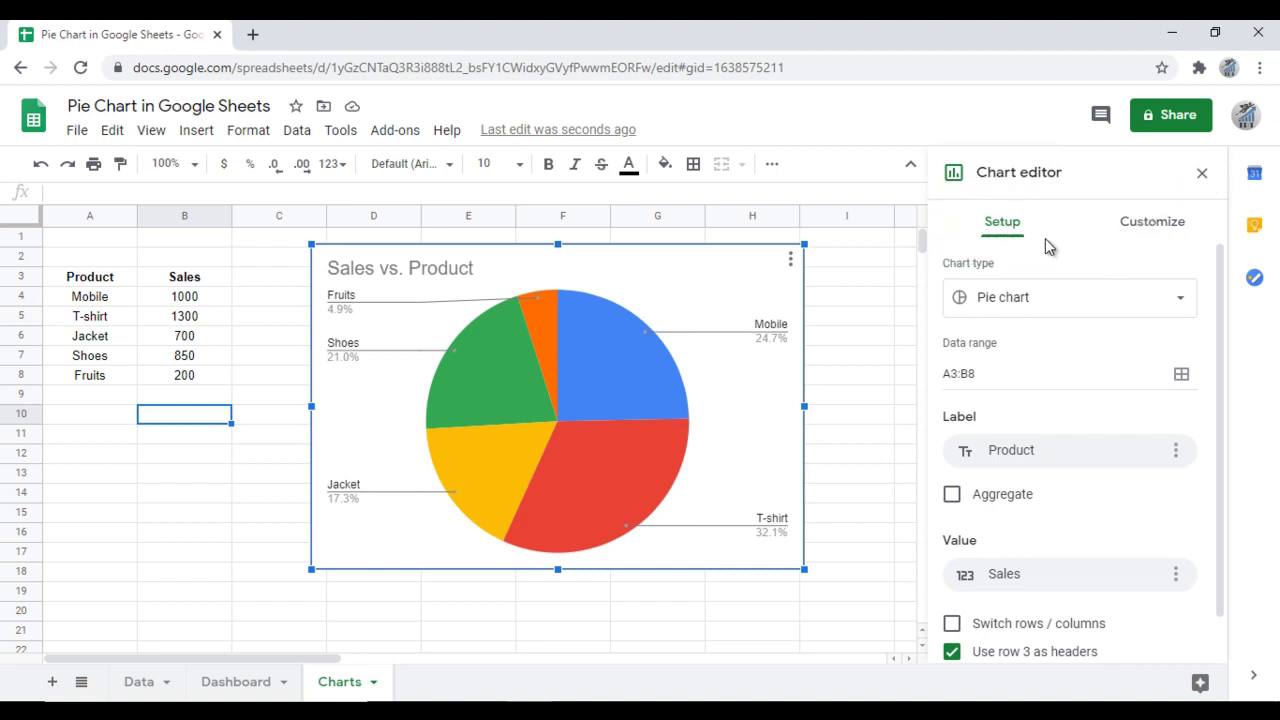
{"action": "scroll", "coordinate": [1036, 356], "scroll_direction": "down", "scroll_amount": 1}
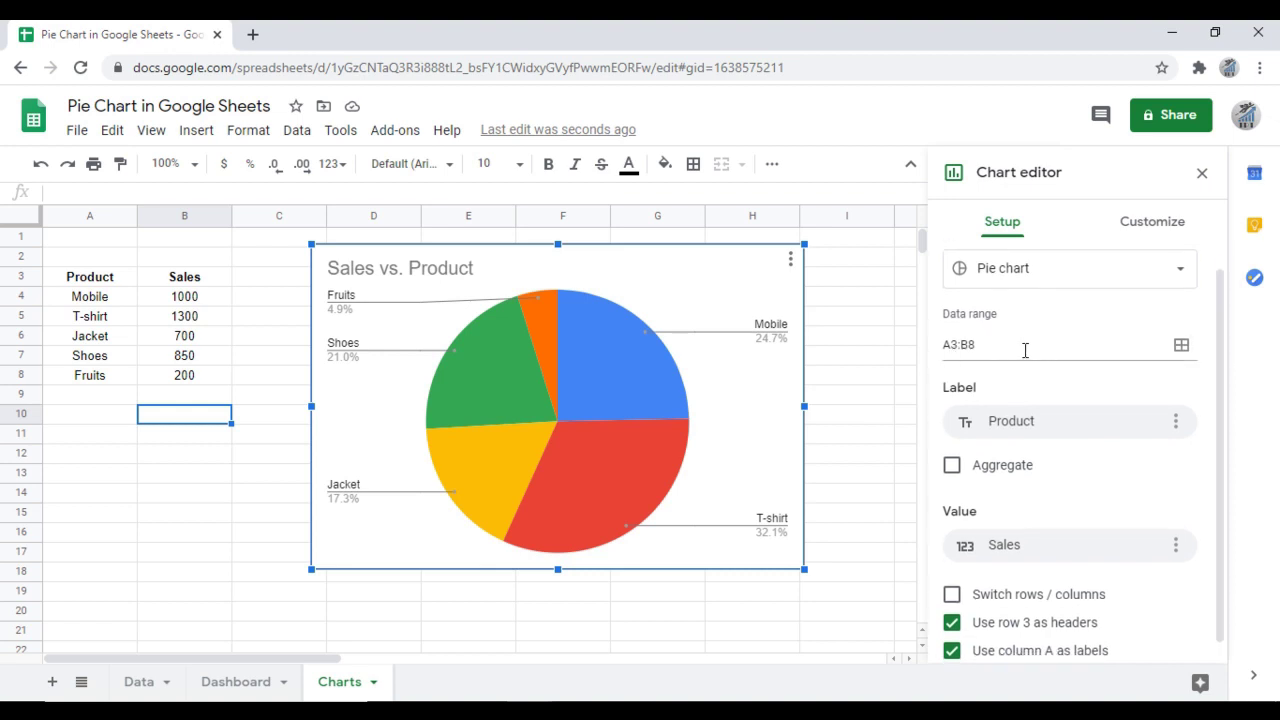
{"action": "left_click", "coordinate": [996, 433]}
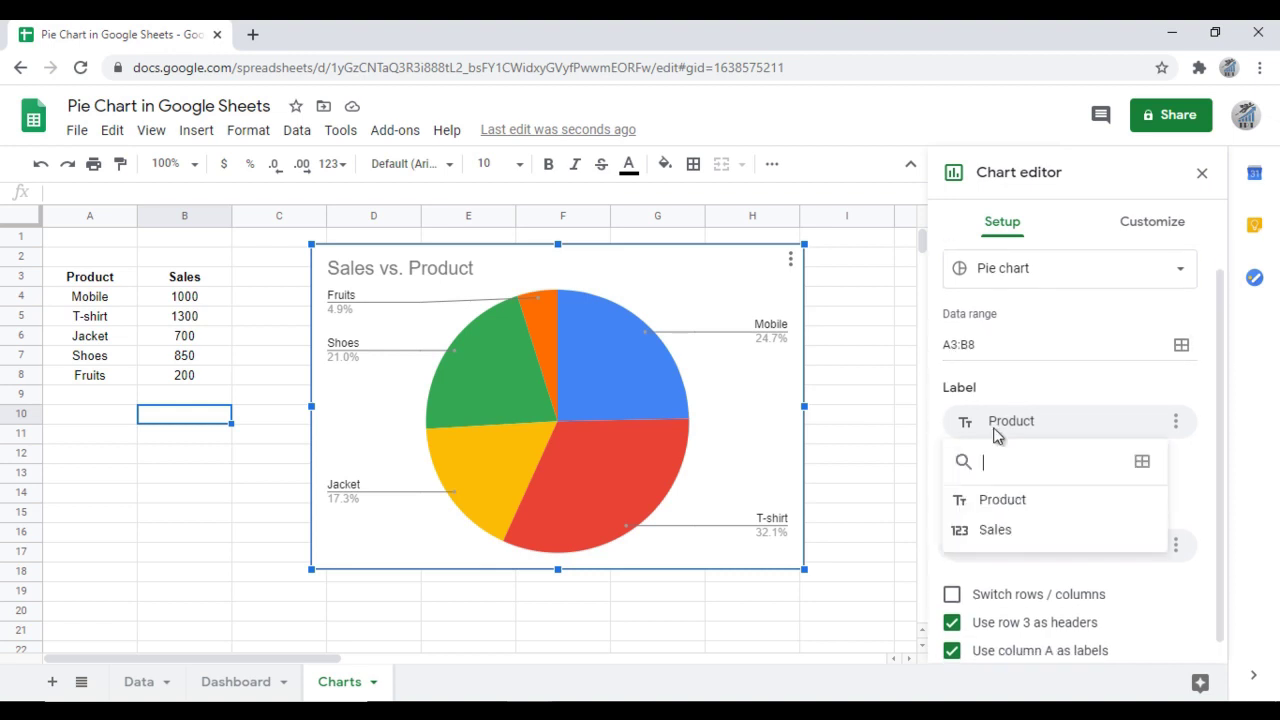
{"action": "left_click", "coordinate": [1079, 422]}
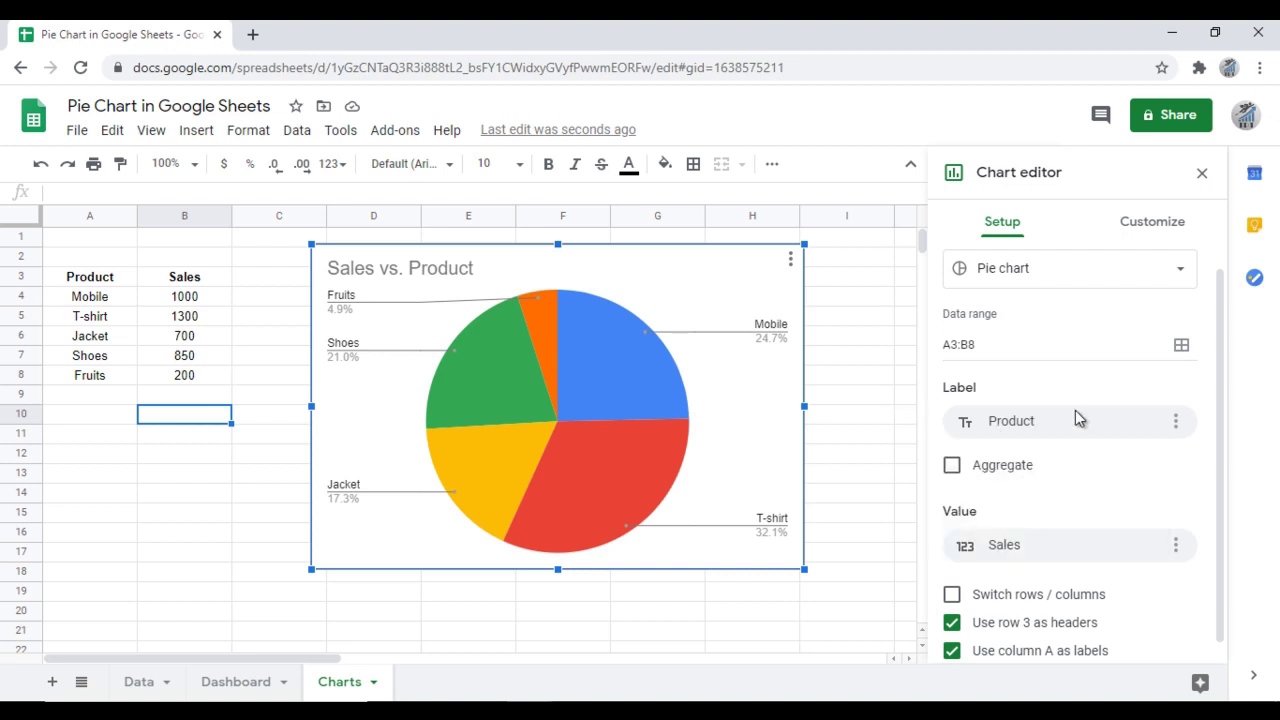
{"action": "left_click", "coordinate": [244, 283]}
- Add a Students column with A–E in C3:C8 and extend the chart data range to A3:C8
{"action": "type", "text": "Stude"}
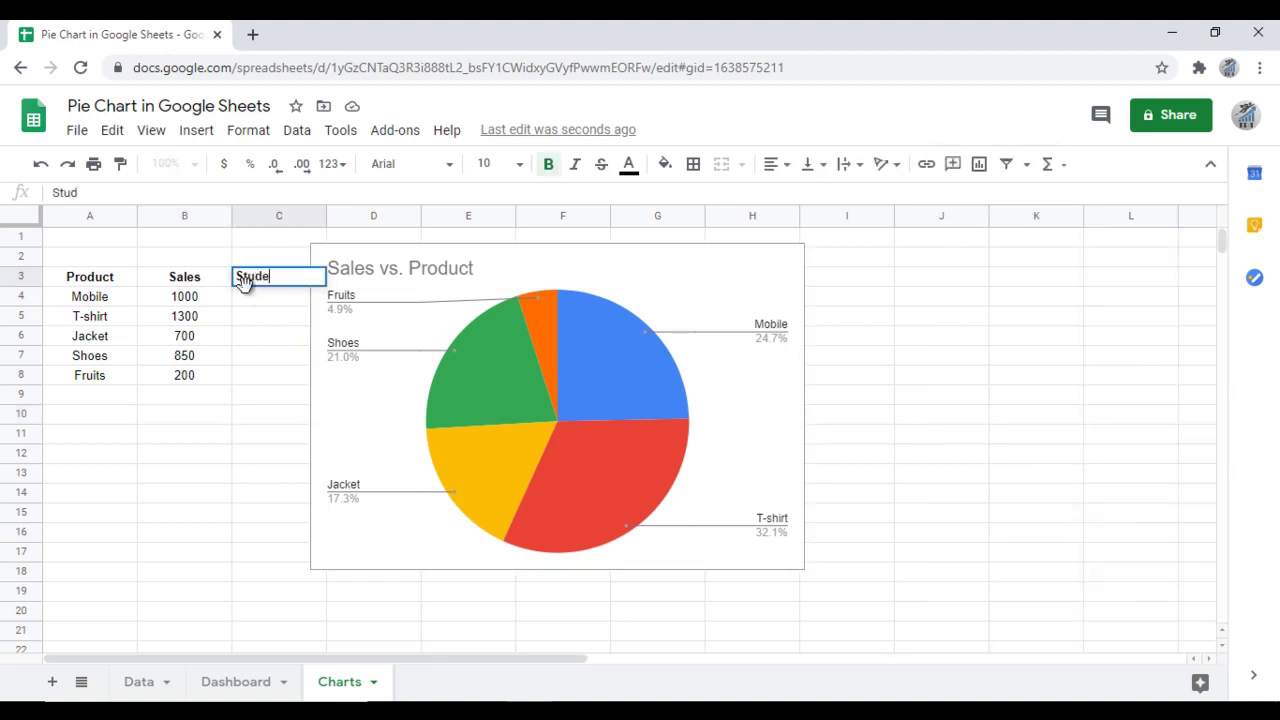
{"action": "type", "text": " A B C D E"}
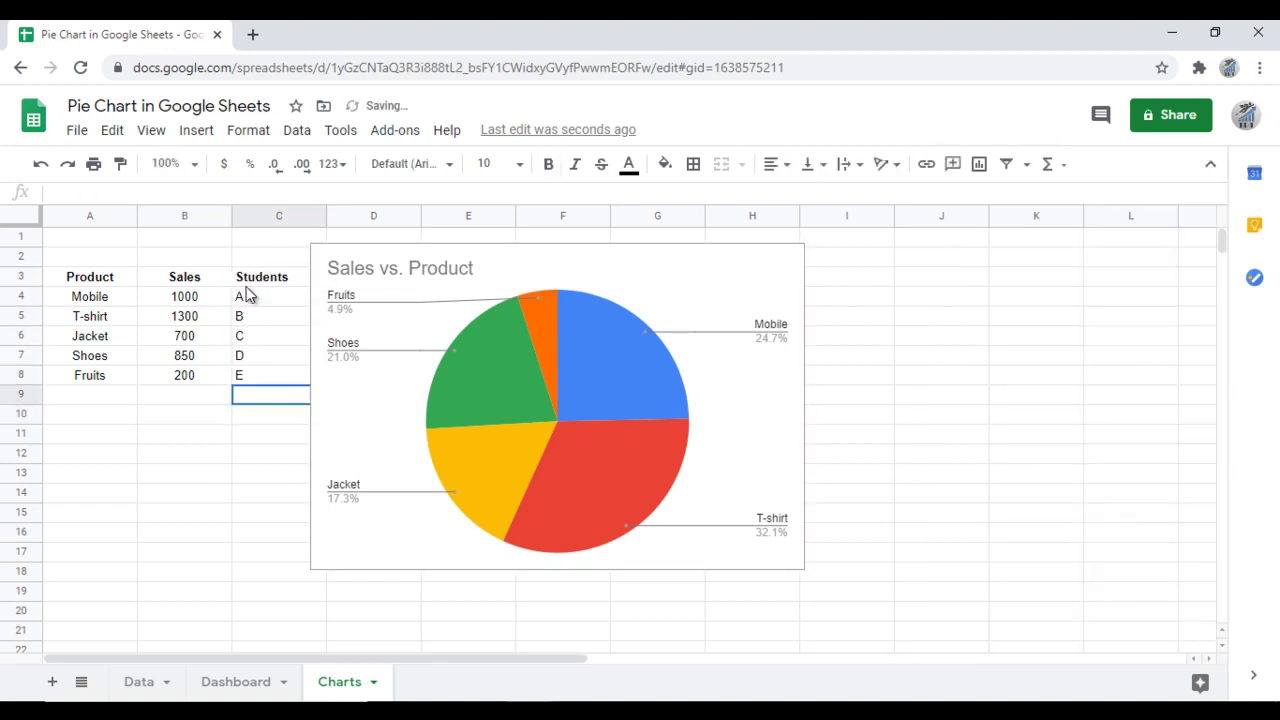
{"action": "left_click", "coordinate": [239, 299]}
{"action": "left_click", "coordinate": [790, 259]}
{"action": "left_click", "coordinate": [731, 289]}
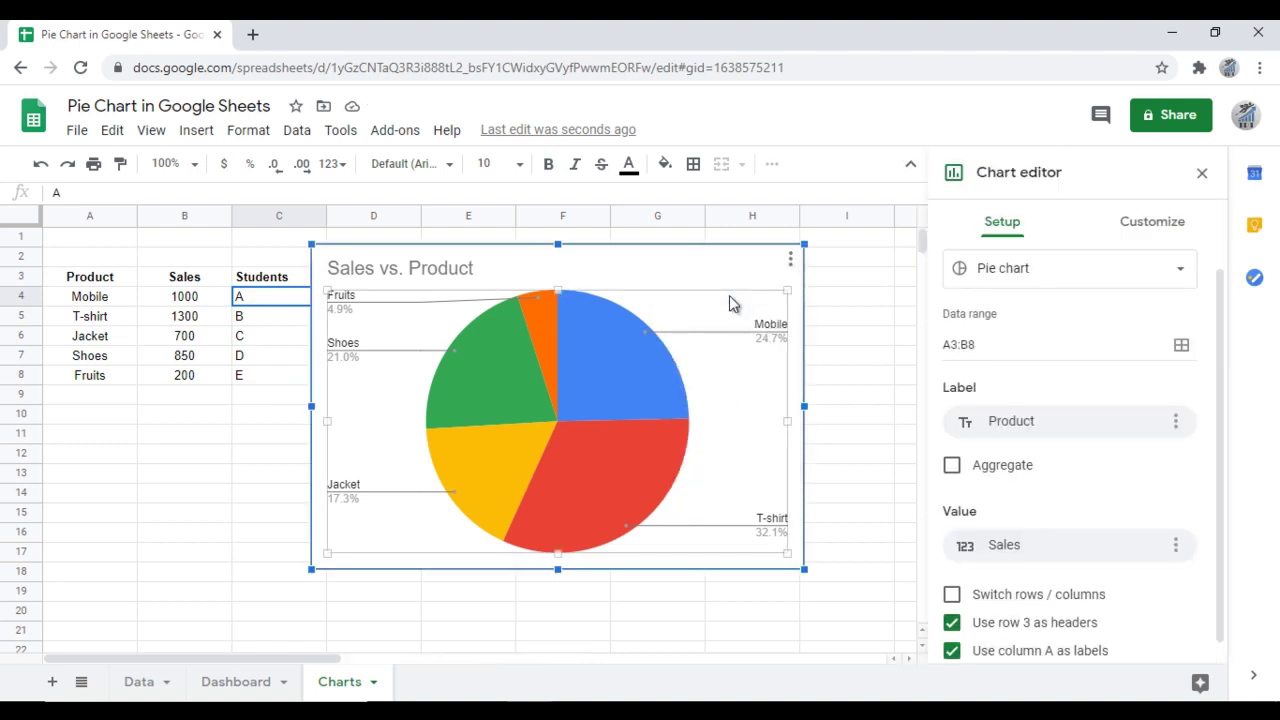
{"action": "left_click", "coordinate": [1004, 355]}
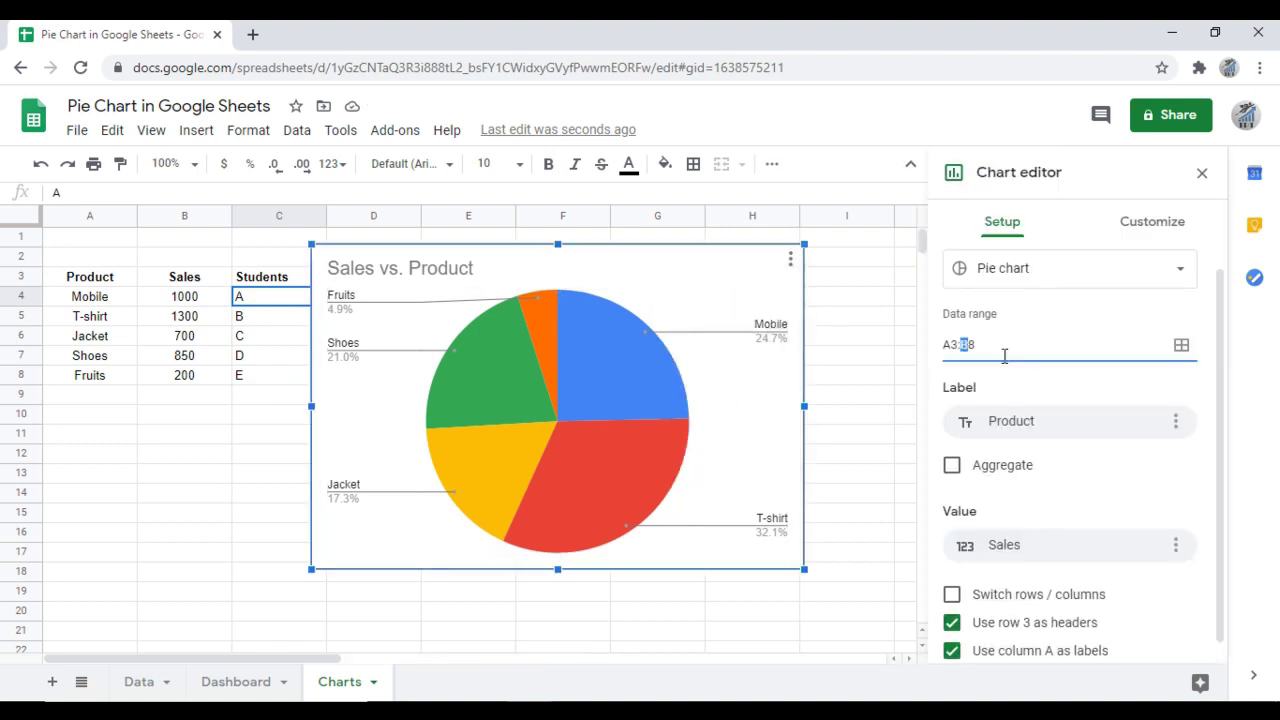
{"action": "type", "text": "C"}
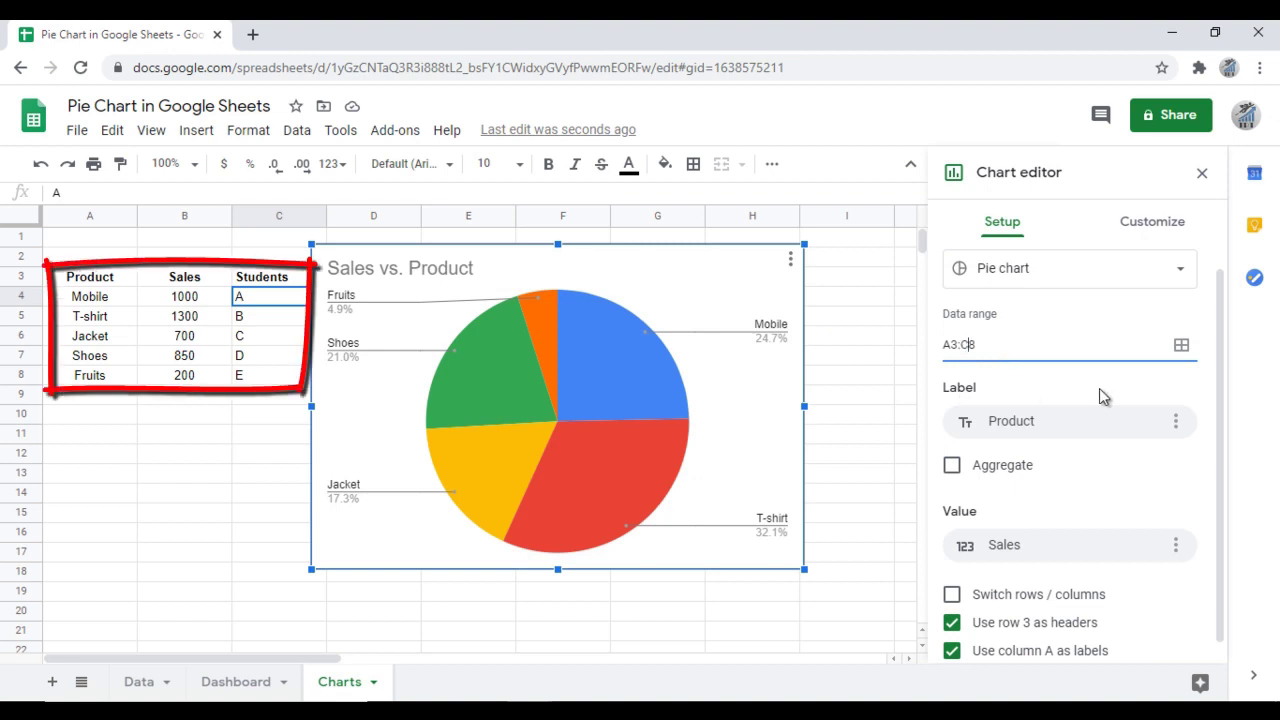
{"action": "key", "text": "Return"}
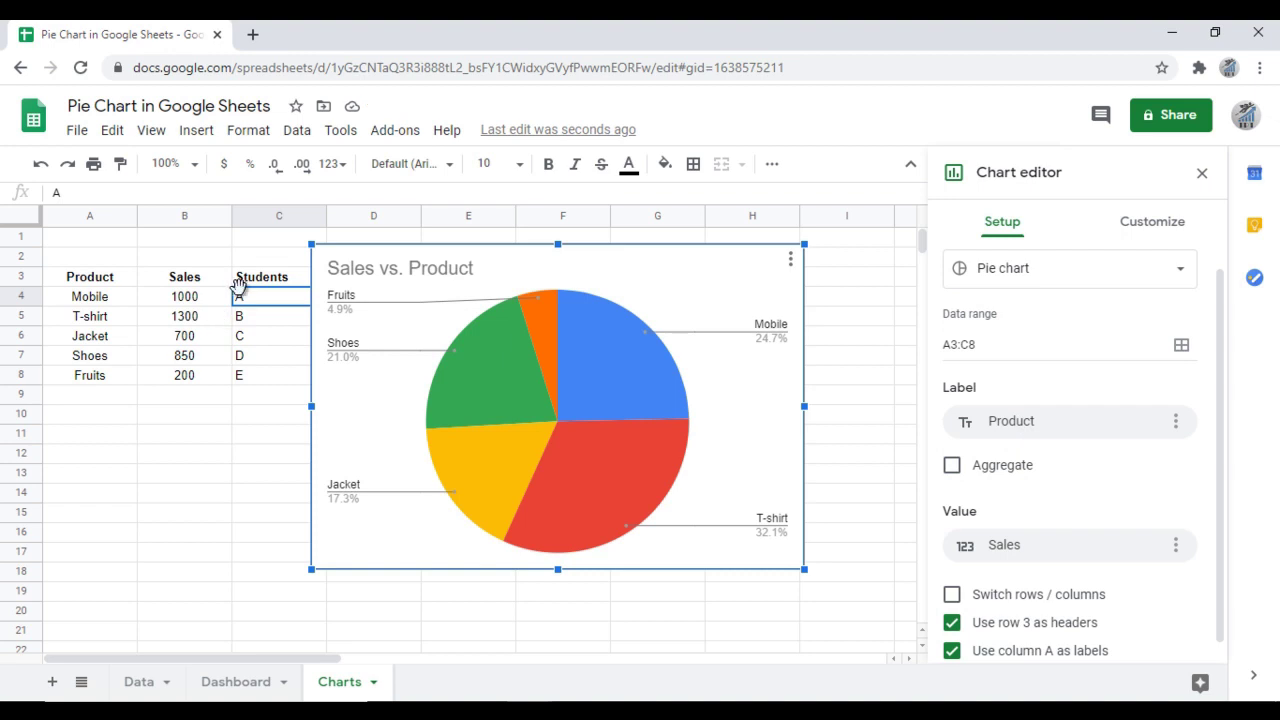
- Try Students as the label column, then remove it and restore Product as the label
{"action": "left_click", "coordinate": [972, 424]}
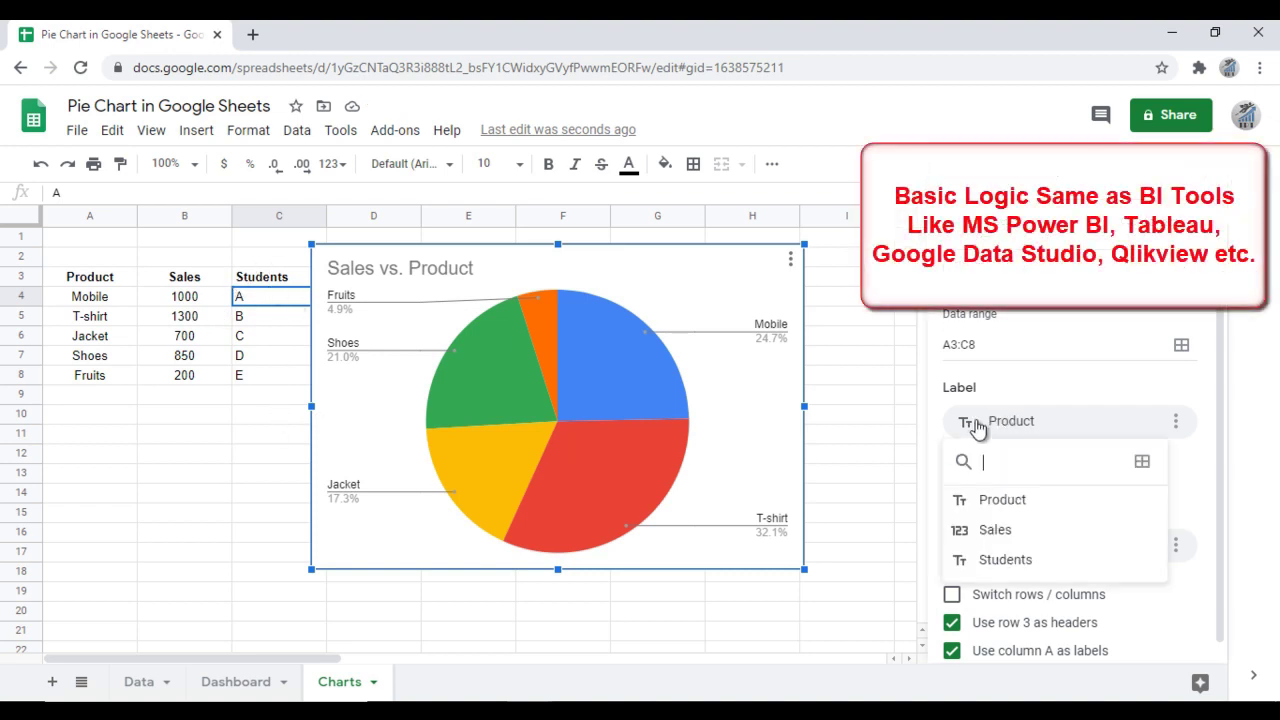
{"action": "left_click", "coordinate": [985, 560]}
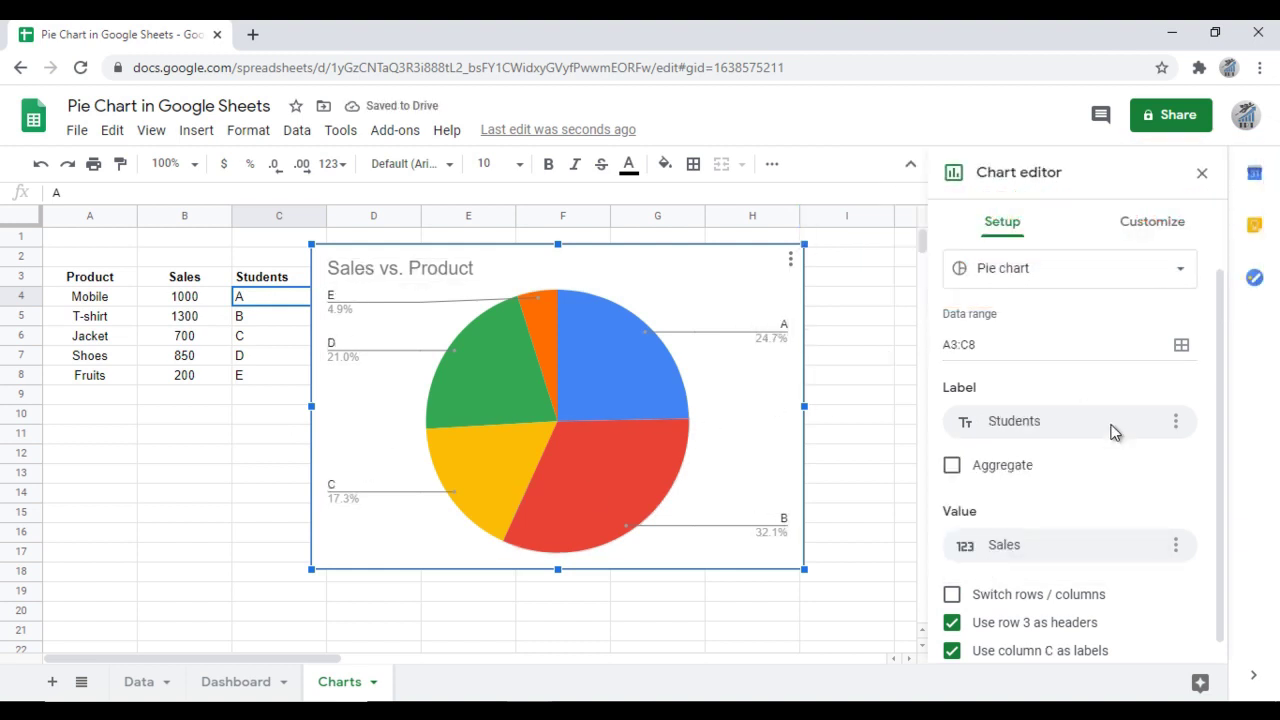
{"action": "left_click", "coordinate": [1176, 421]}
{"action": "left_click", "coordinate": [1222, 460]}
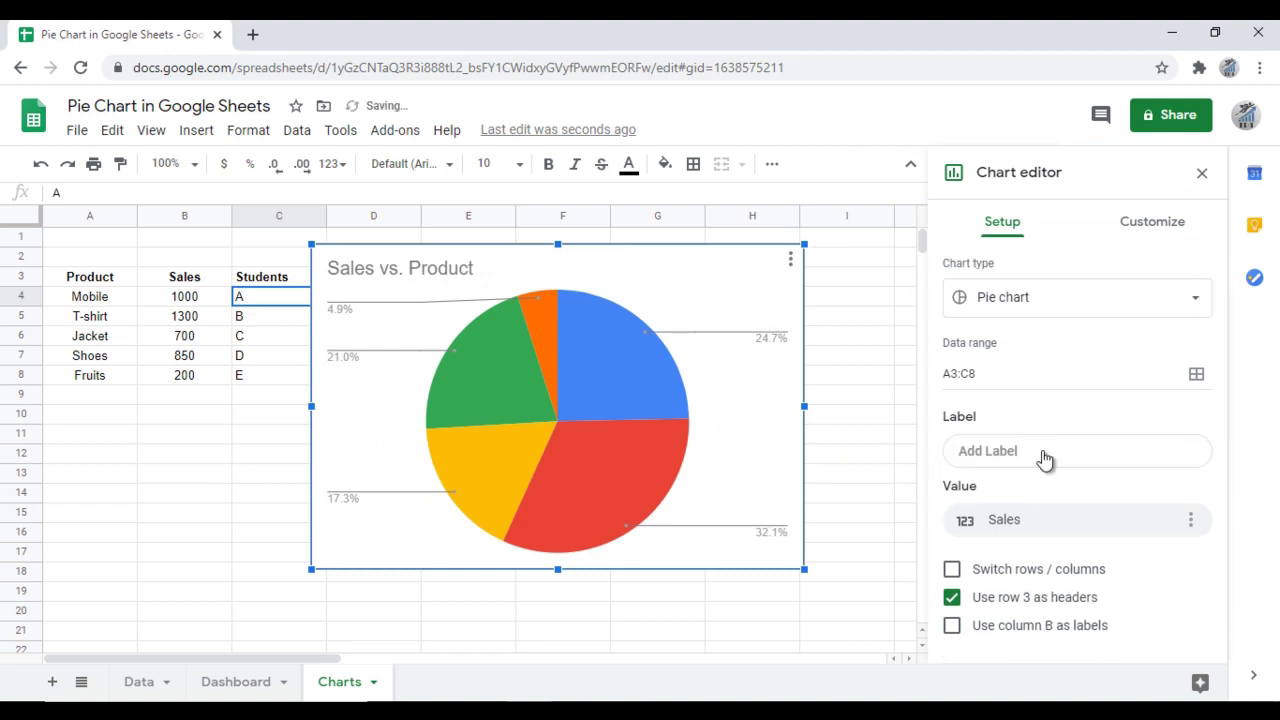
{"action": "left_click", "coordinate": [974, 455]}
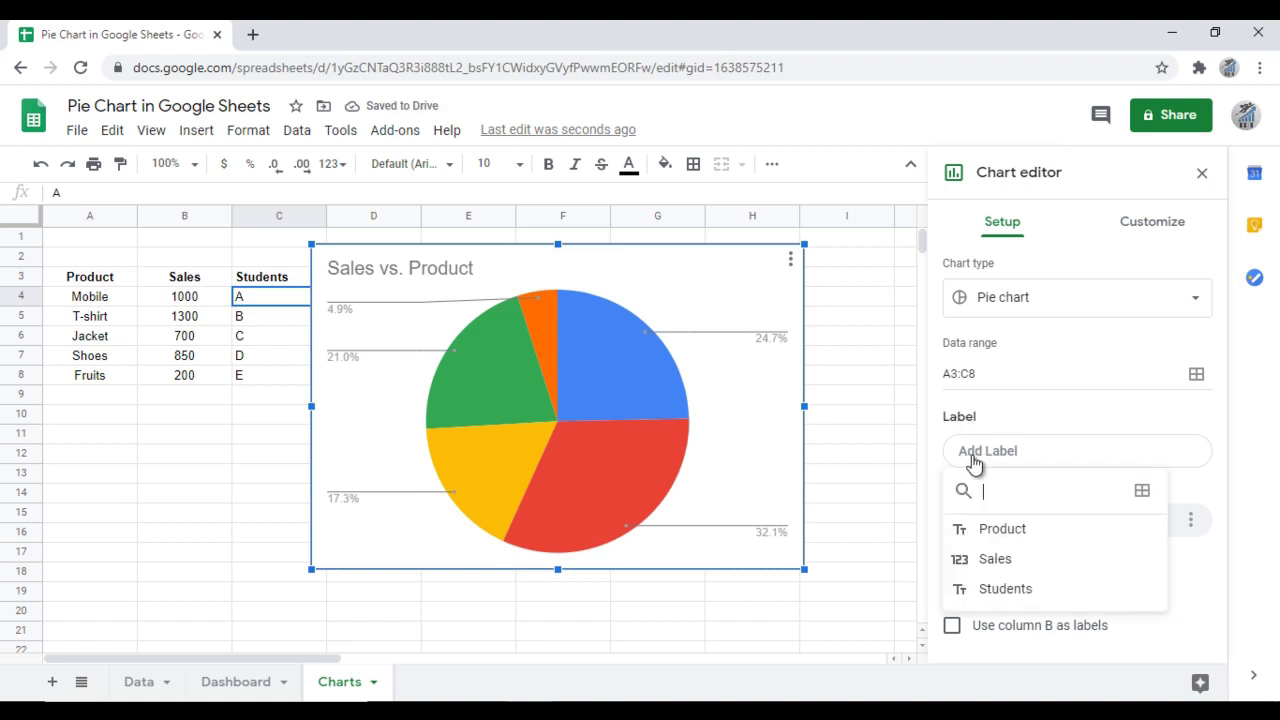
{"action": "left_click", "coordinate": [986, 529]}
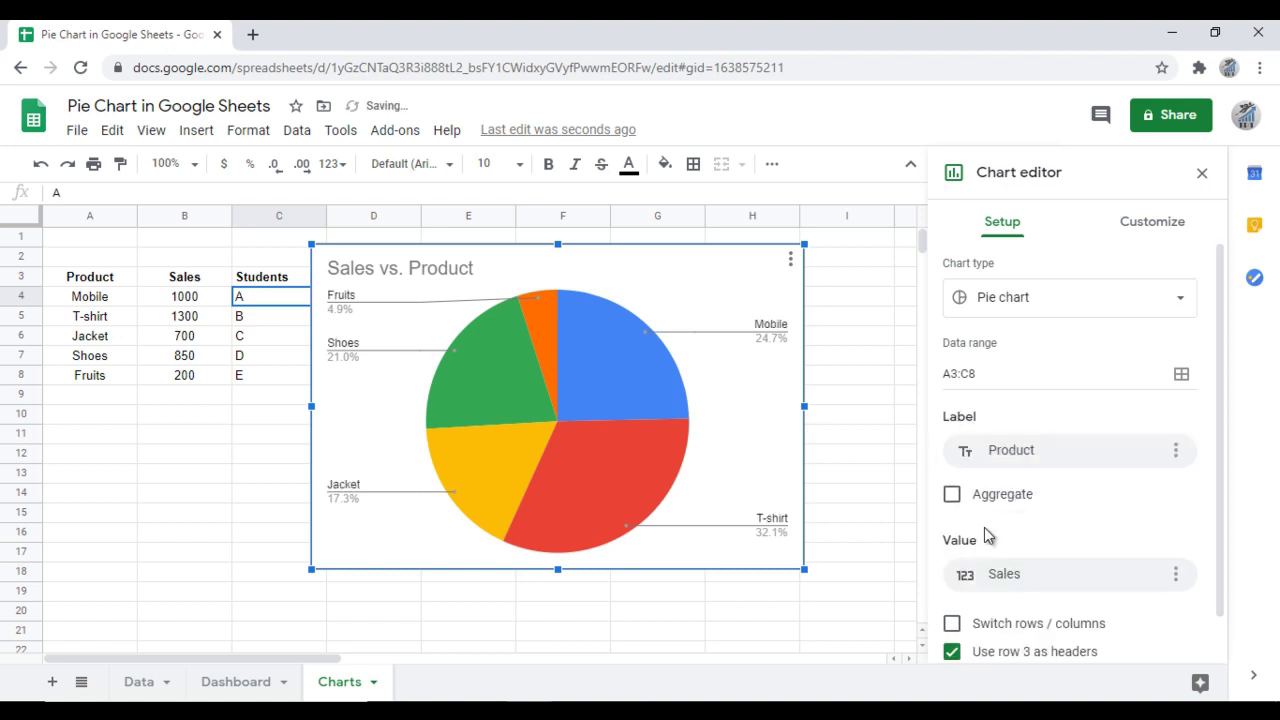
{"action": "scroll", "coordinate": [1220, 509], "scroll_direction": "down", "scroll_amount": 2}
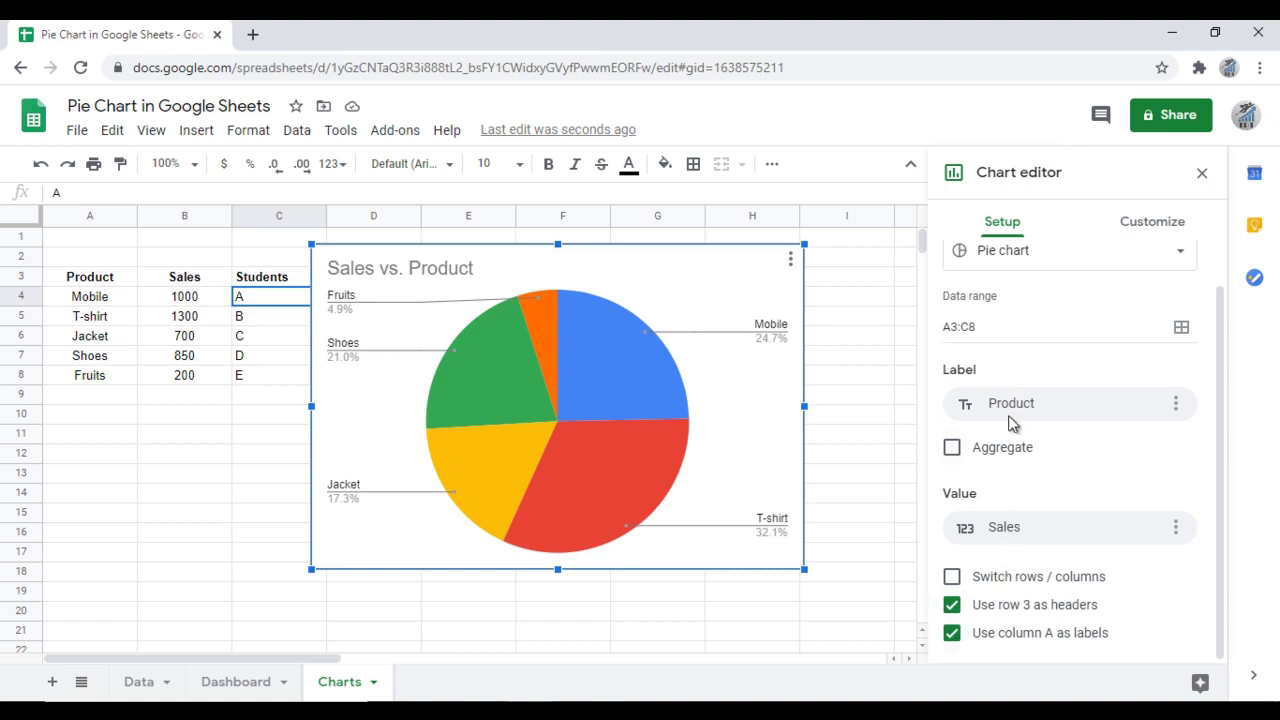
{"action": "left_click", "coordinate": [952, 605]}
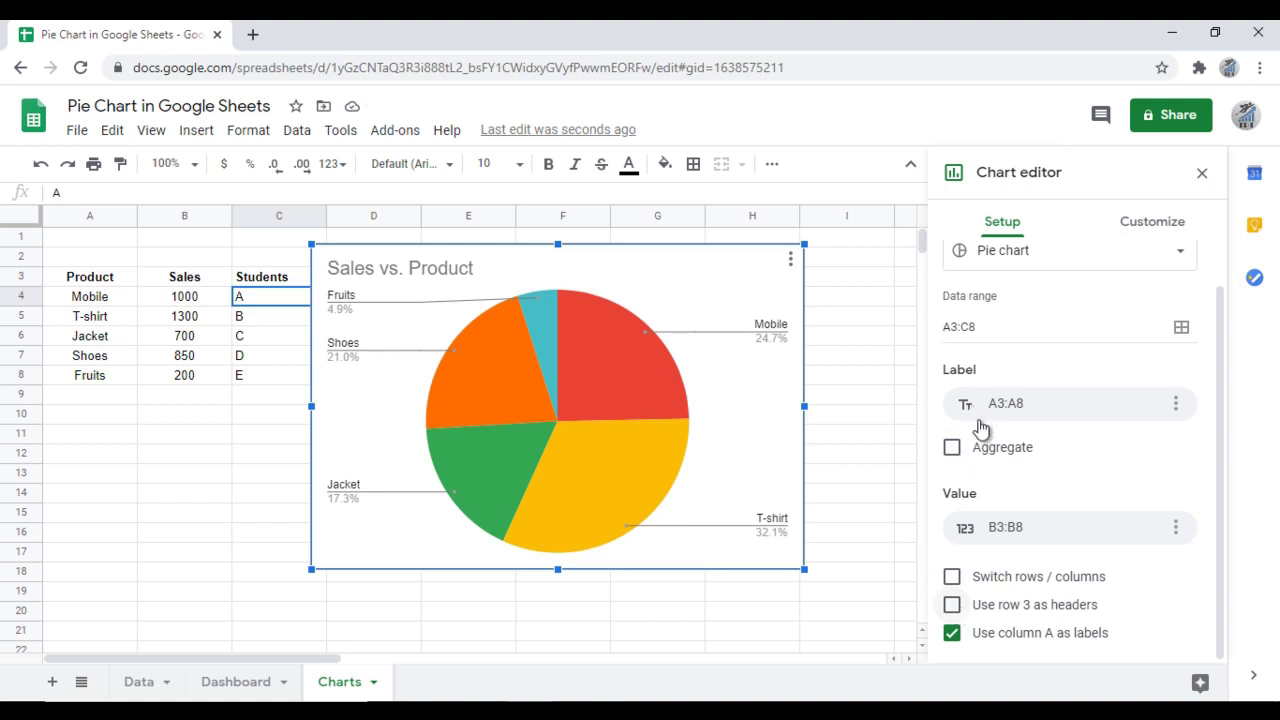
{"action": "left_click", "coordinate": [952, 606]}
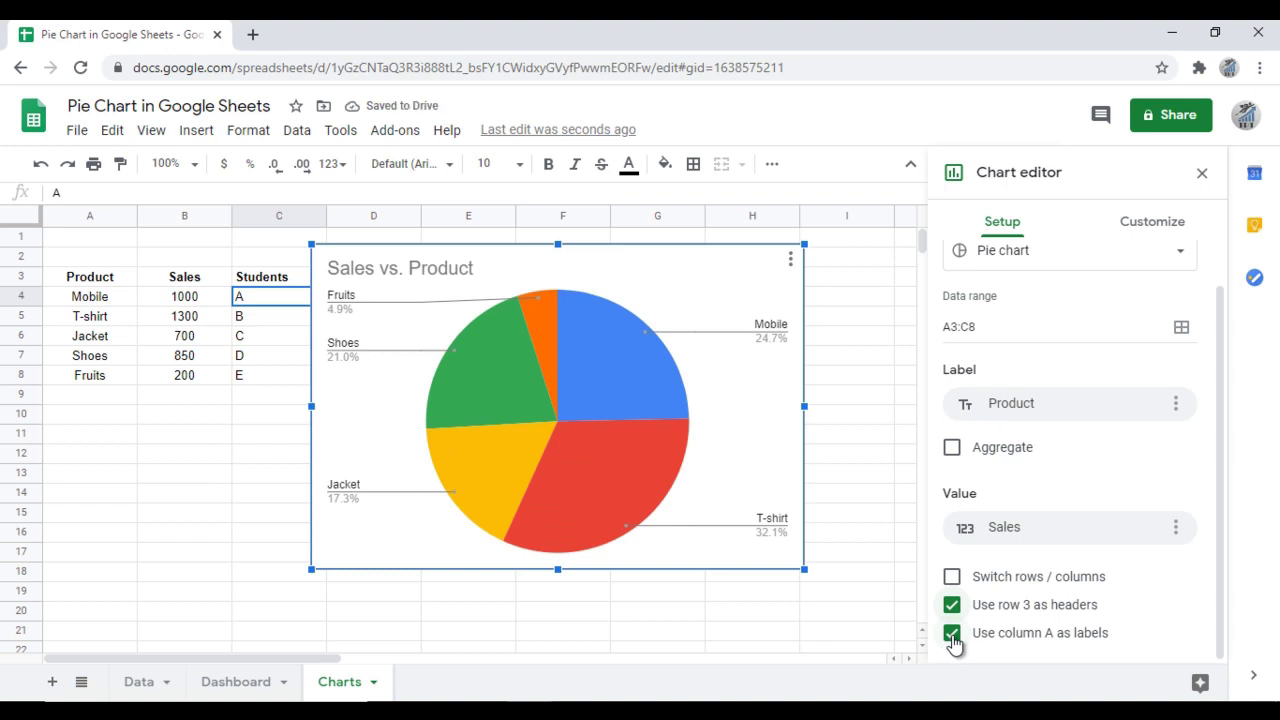
- Clear the Students column C3:C8
{"action": "left_click", "coordinate": [253, 282]}
{"action": "key", "text": "ctrl+shift+Down"}
{"action": "key", "text": "Delete"}
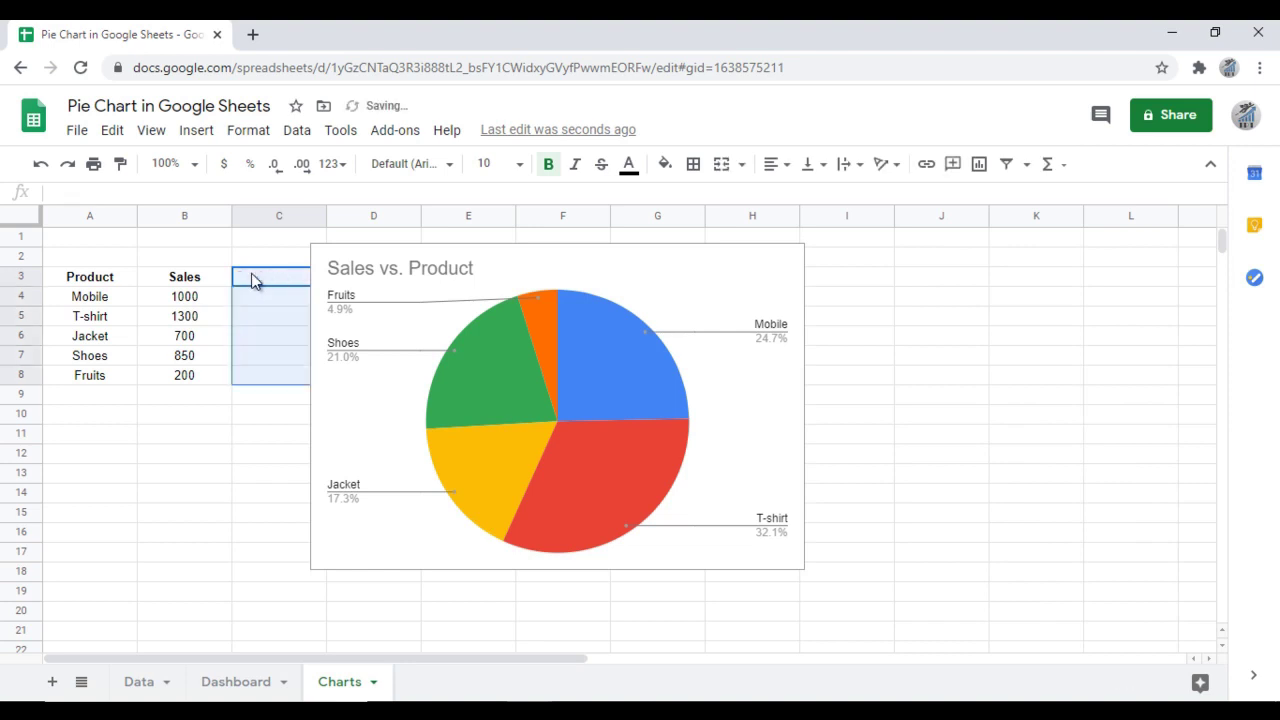
{"action": "left_click", "coordinate": [177, 286]}
- Reopen the pie chart editor and expand Customize > Chart style
{"action": "left_click", "coordinate": [684, 325]}
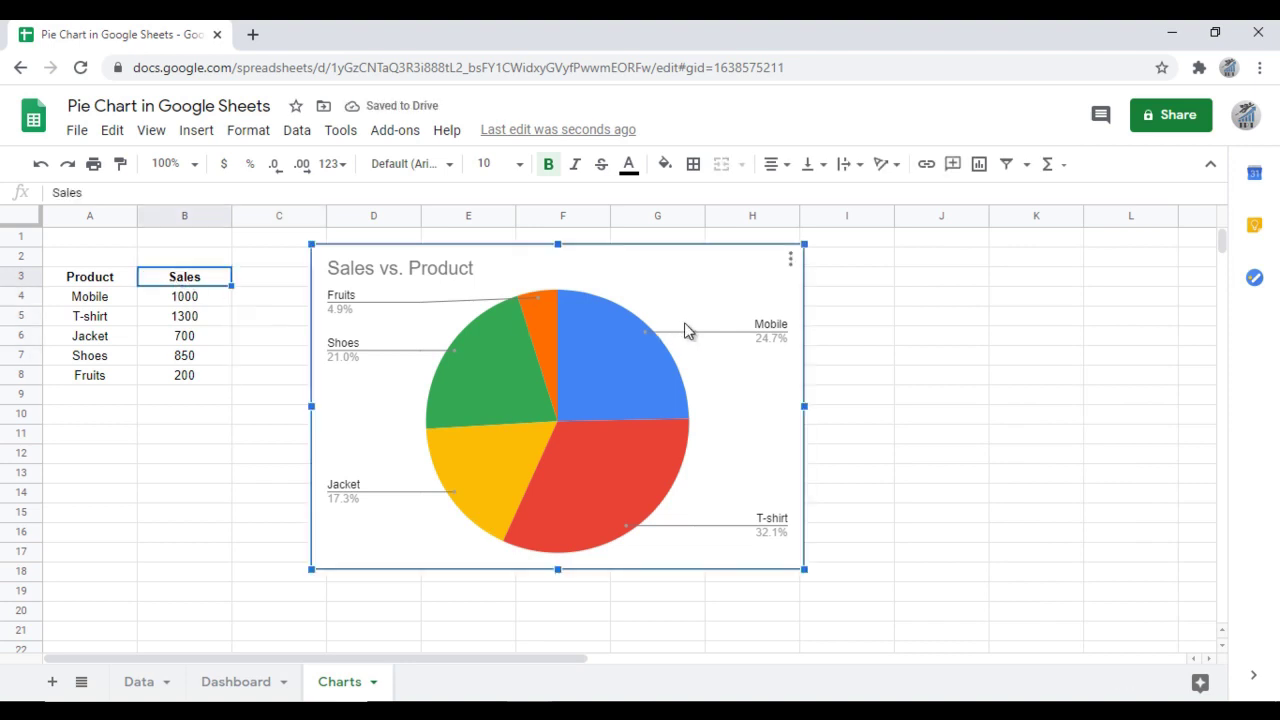
{"action": "left_click", "coordinate": [790, 262]}
{"action": "left_click", "coordinate": [734, 288]}
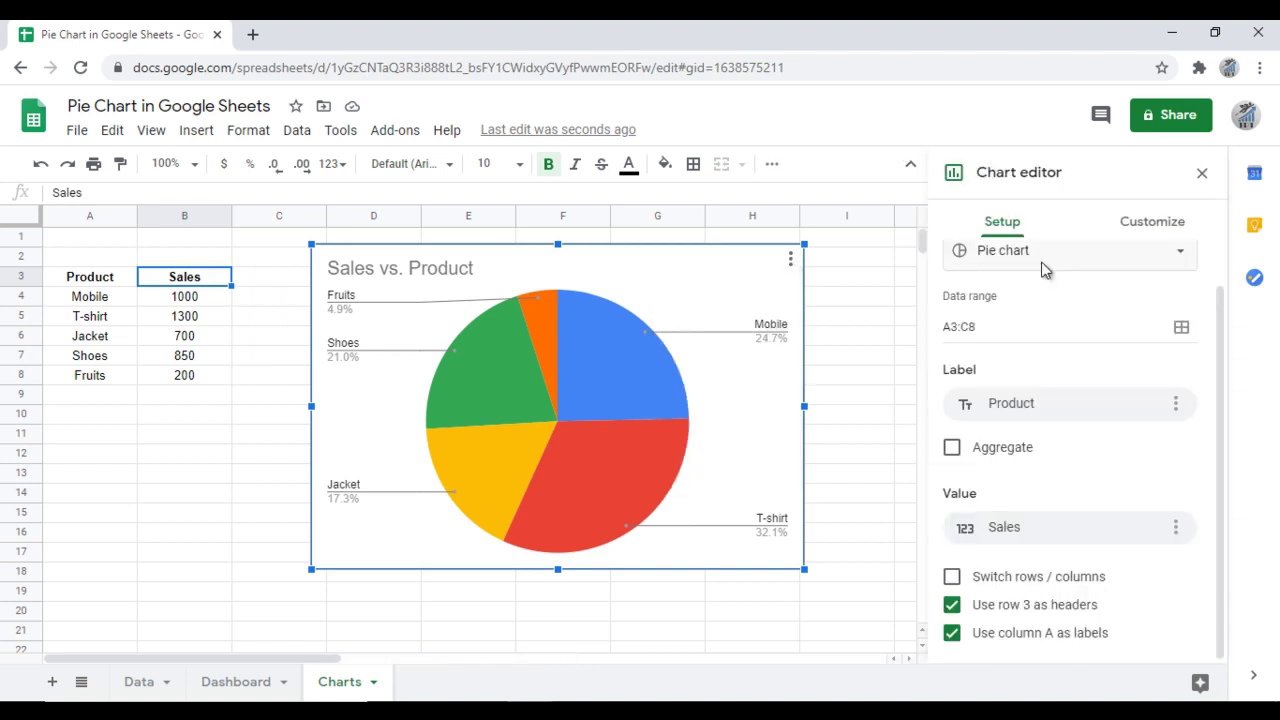
{"action": "left_click", "coordinate": [1163, 228]}
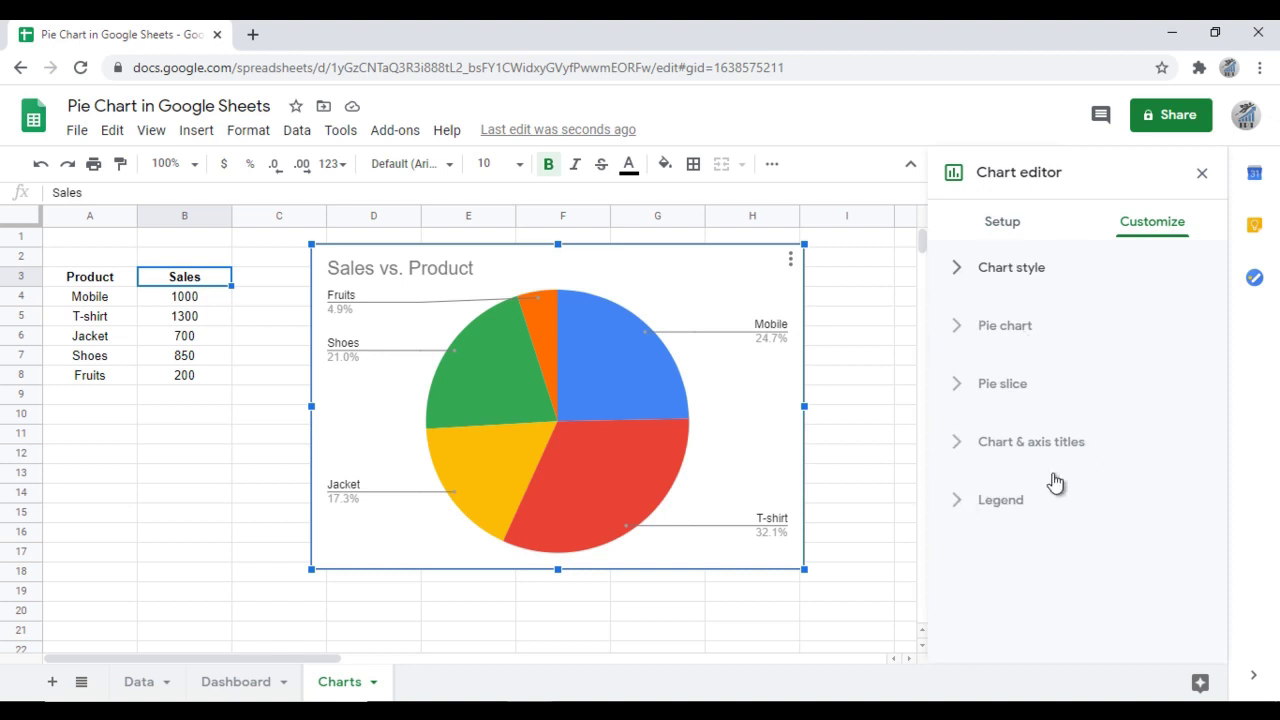
{"action": "left_click", "coordinate": [987, 280]}
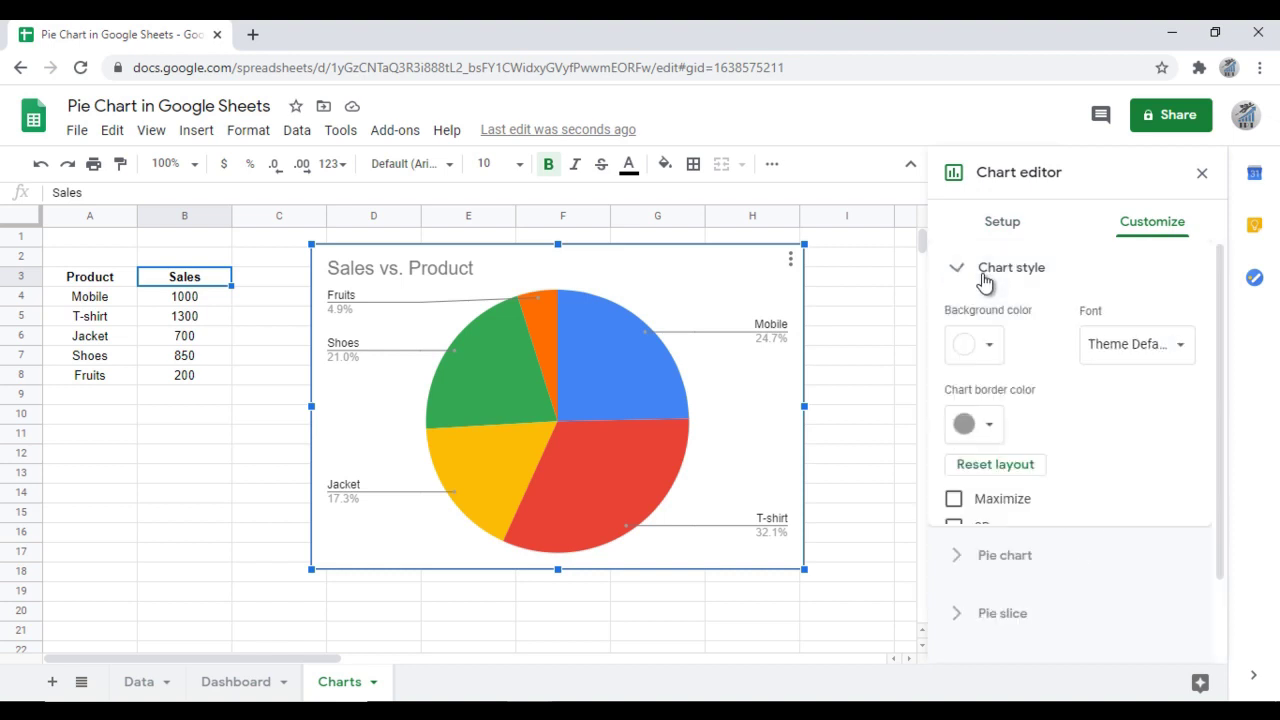
- Give the chart a light peach background and keep the text in the Theme default font
{"action": "left_click", "coordinate": [990, 345]}
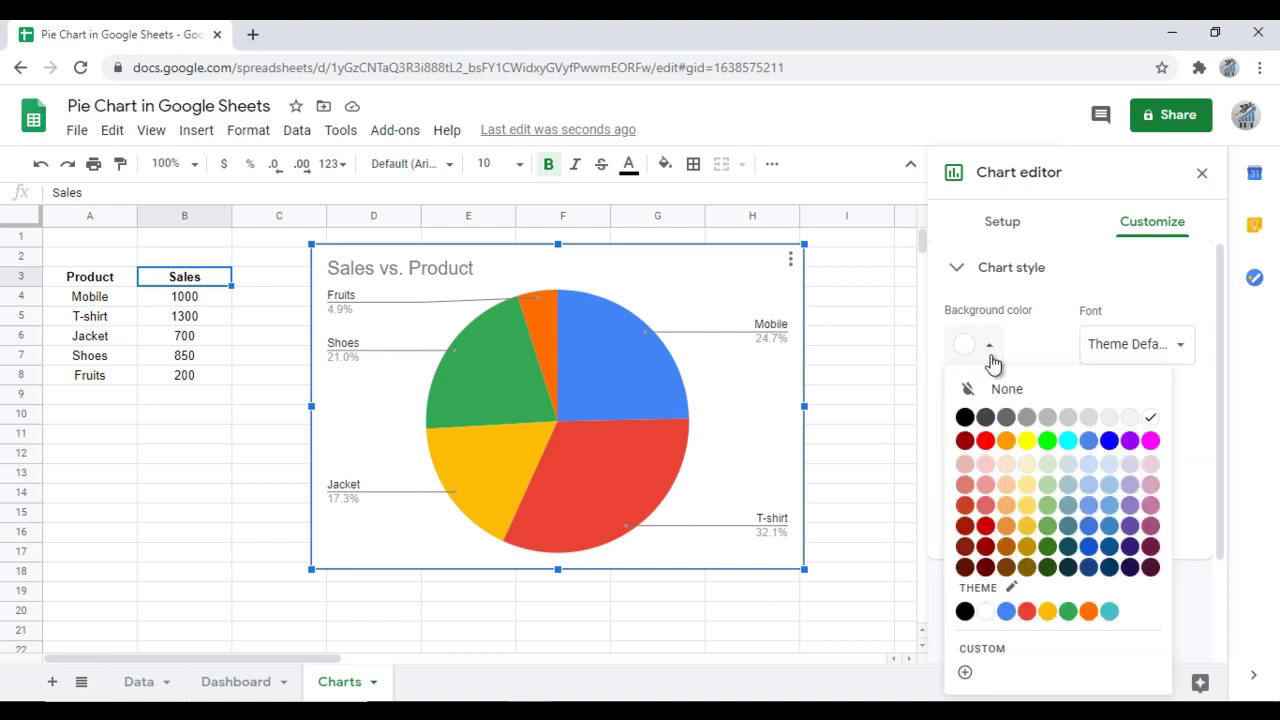
{"action": "left_click", "coordinate": [1093, 485]}
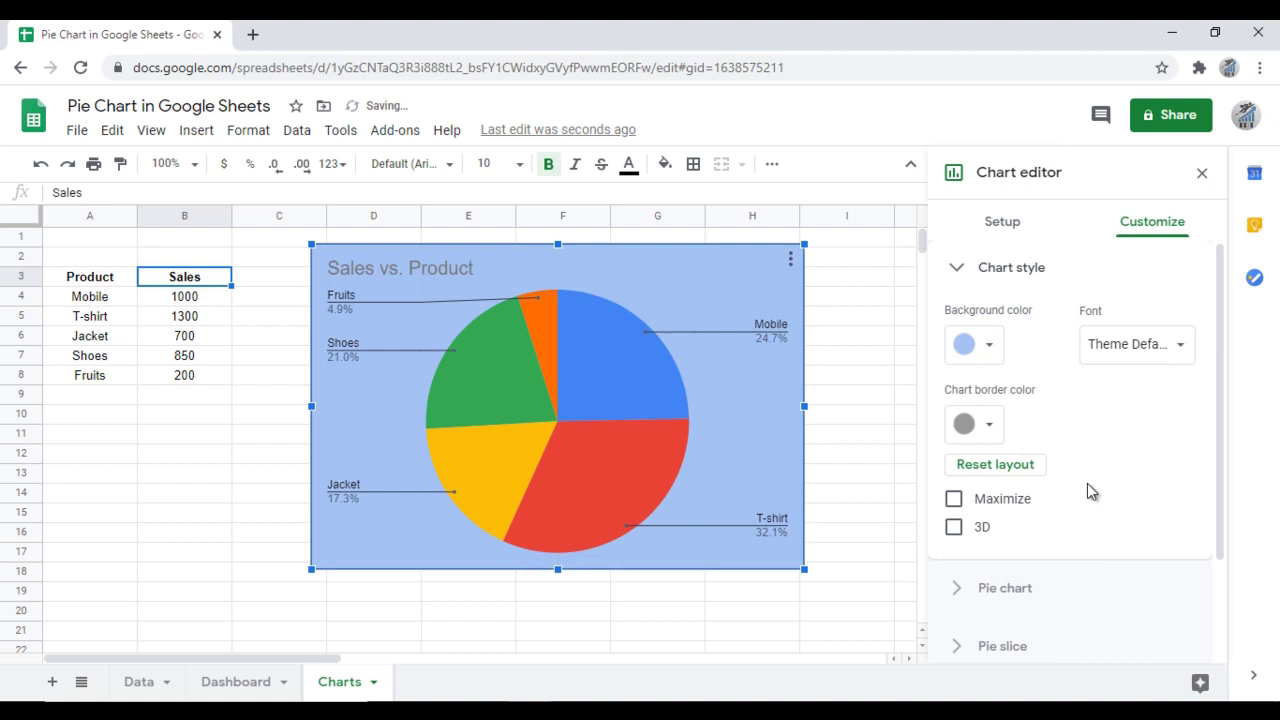
{"action": "left_click", "coordinate": [986, 350]}
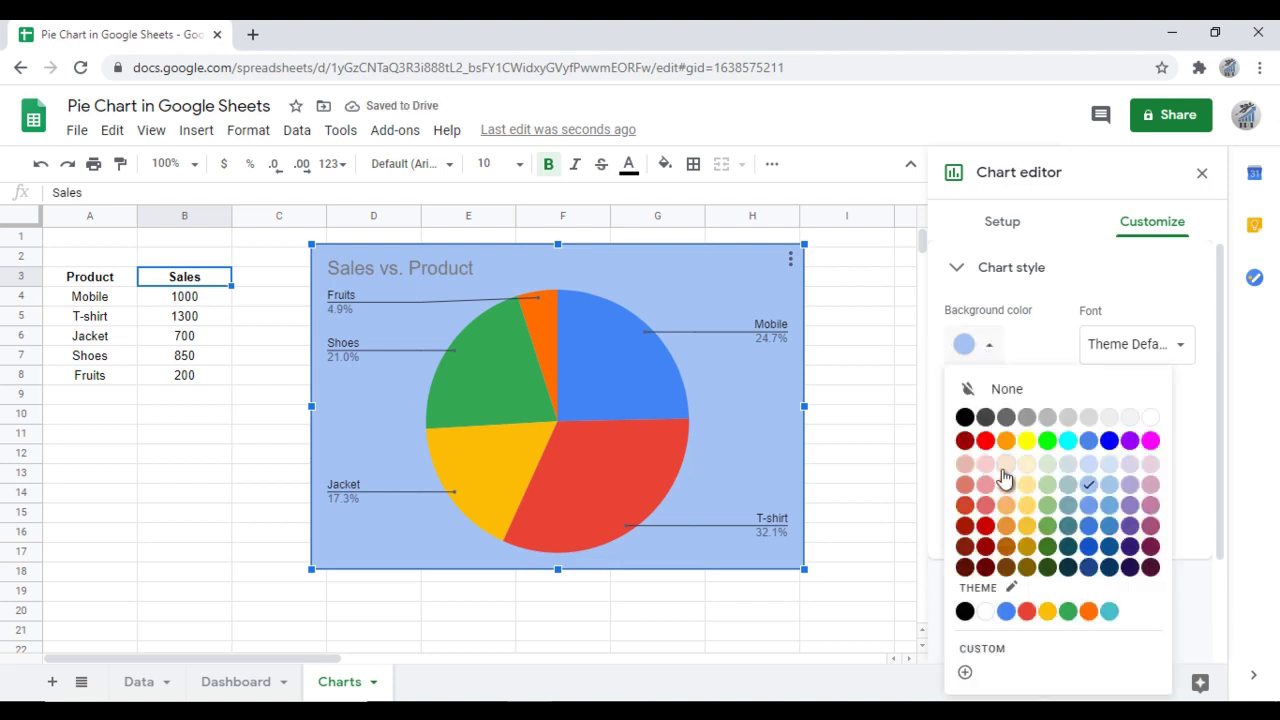
{"action": "left_click", "coordinate": [1006, 479]}
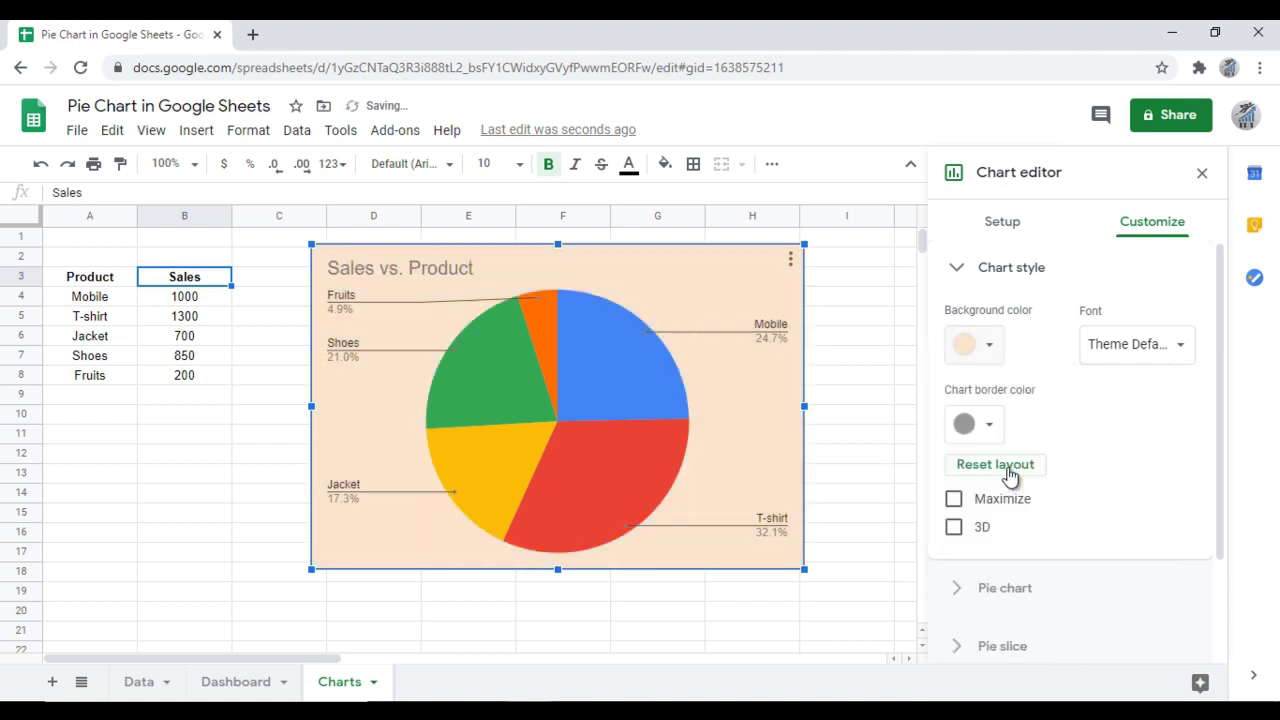
{"action": "left_click", "coordinate": [1117, 350]}
{"action": "left_click", "coordinate": [1137, 467]}
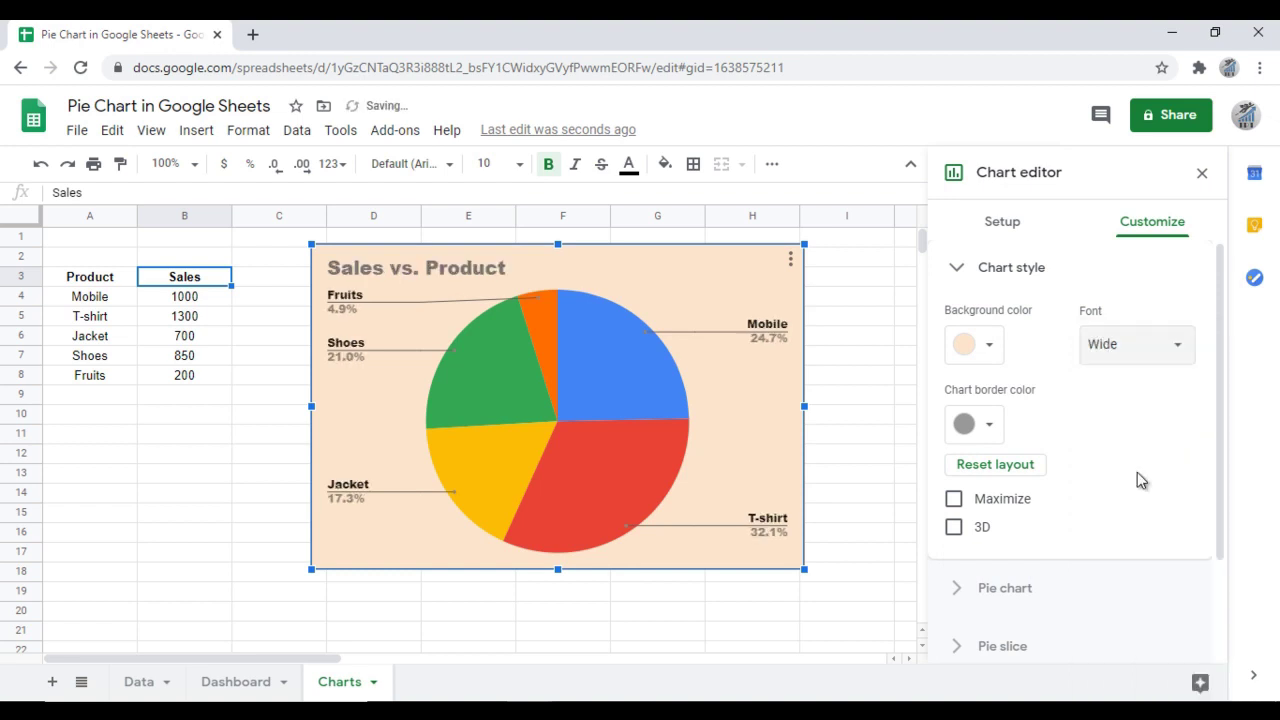
{"action": "left_click", "coordinate": [1112, 358]}
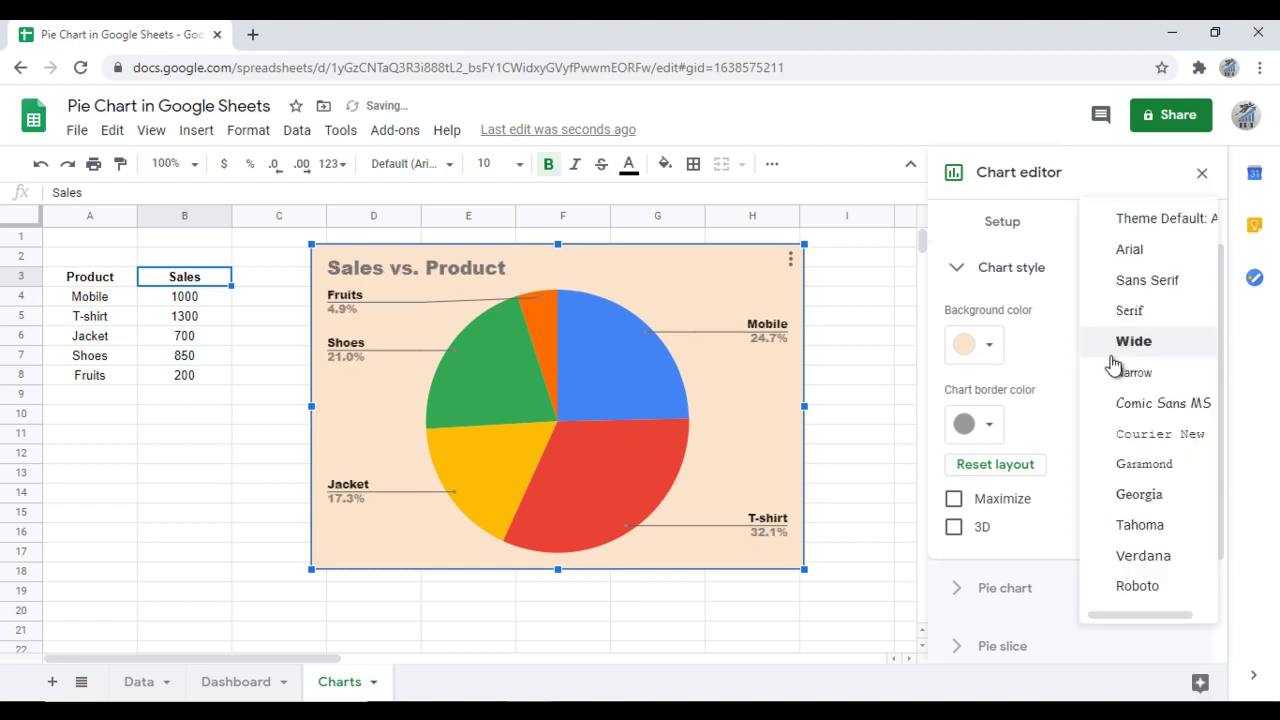
{"action": "left_click", "coordinate": [1157, 222]}
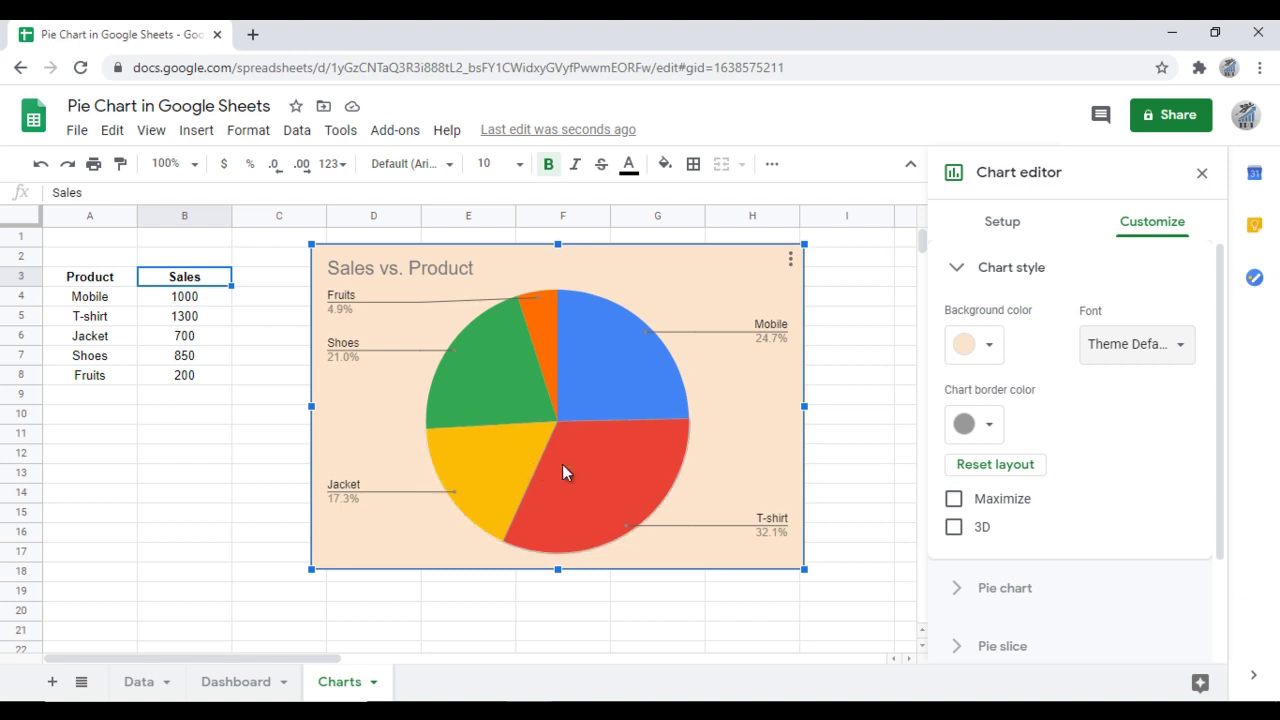
- Toggle Maximize and 3D on then off, leaving the pie flat and unmaximized
{"action": "left_click", "coordinate": [955, 499]}
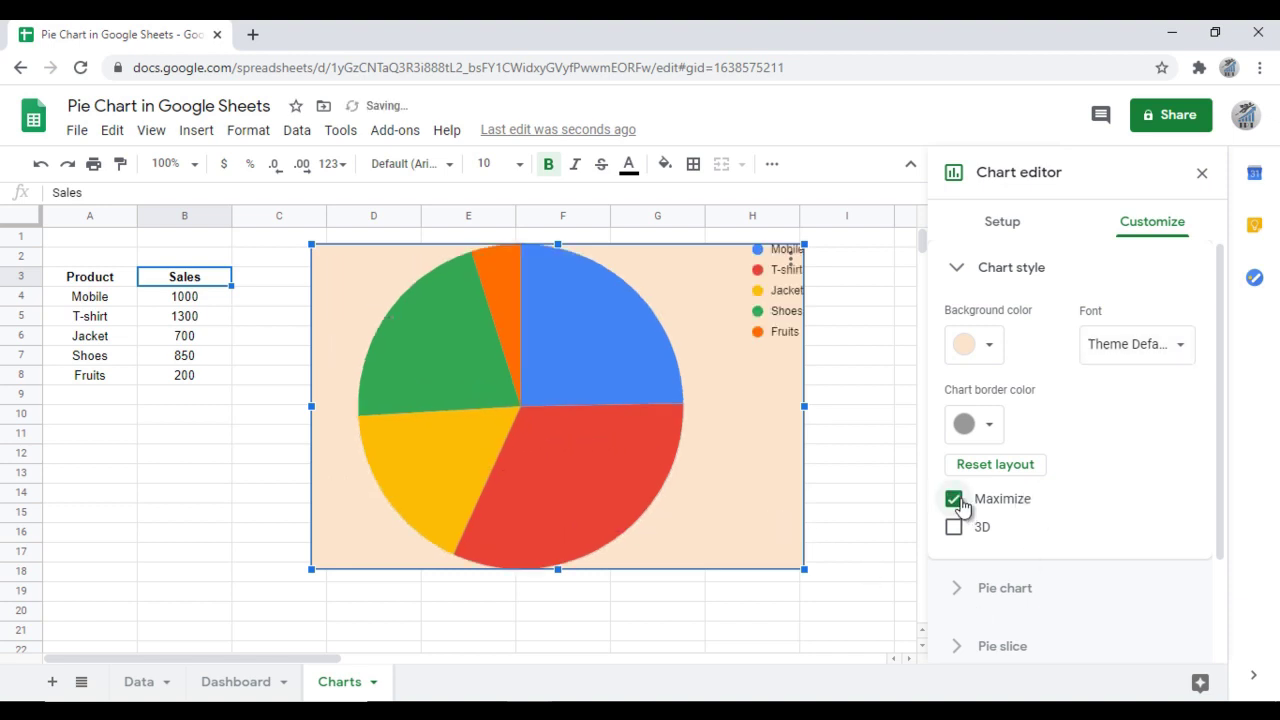
{"action": "left_click", "coordinate": [955, 500]}
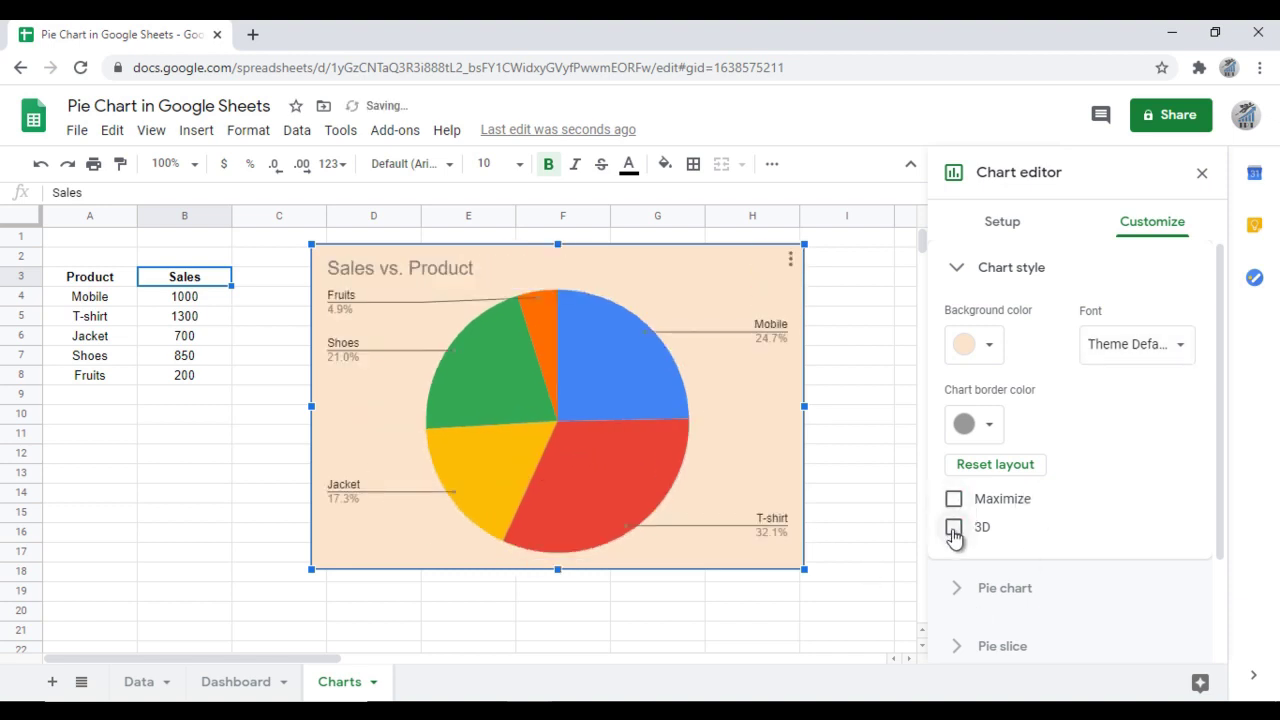
{"action": "left_click", "coordinate": [955, 530]}
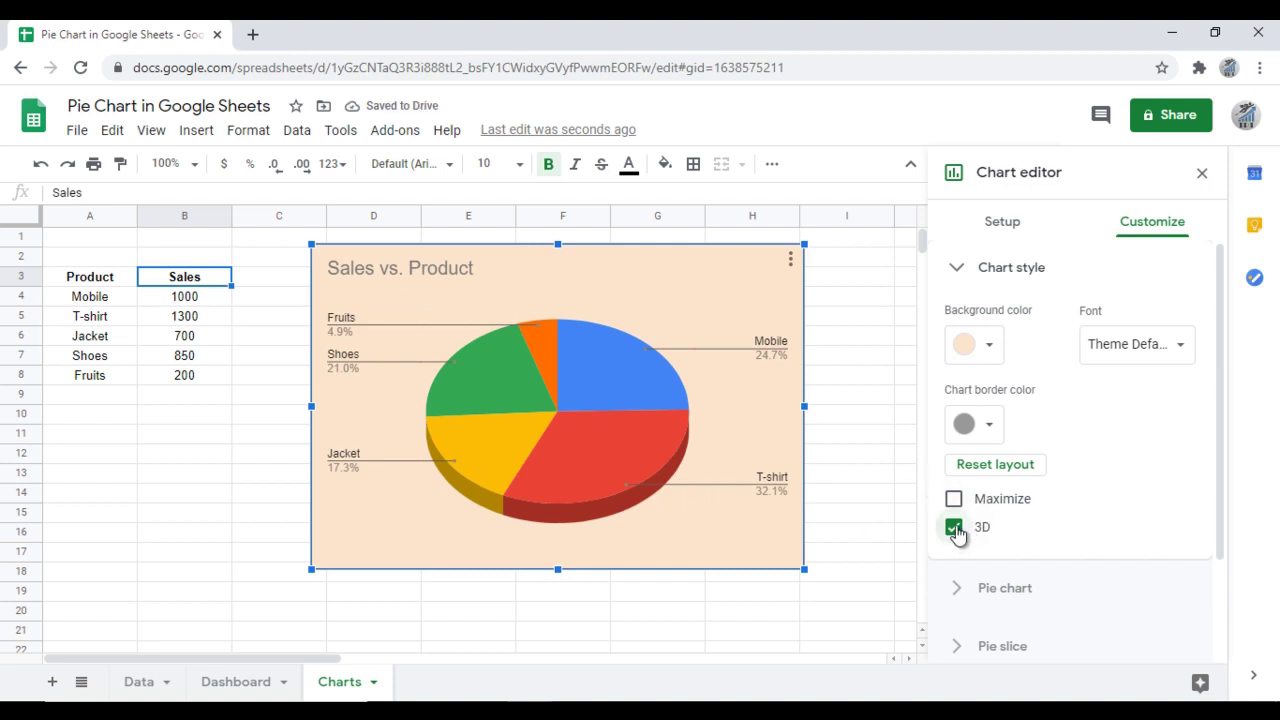
{"action": "left_click", "coordinate": [955, 528]}
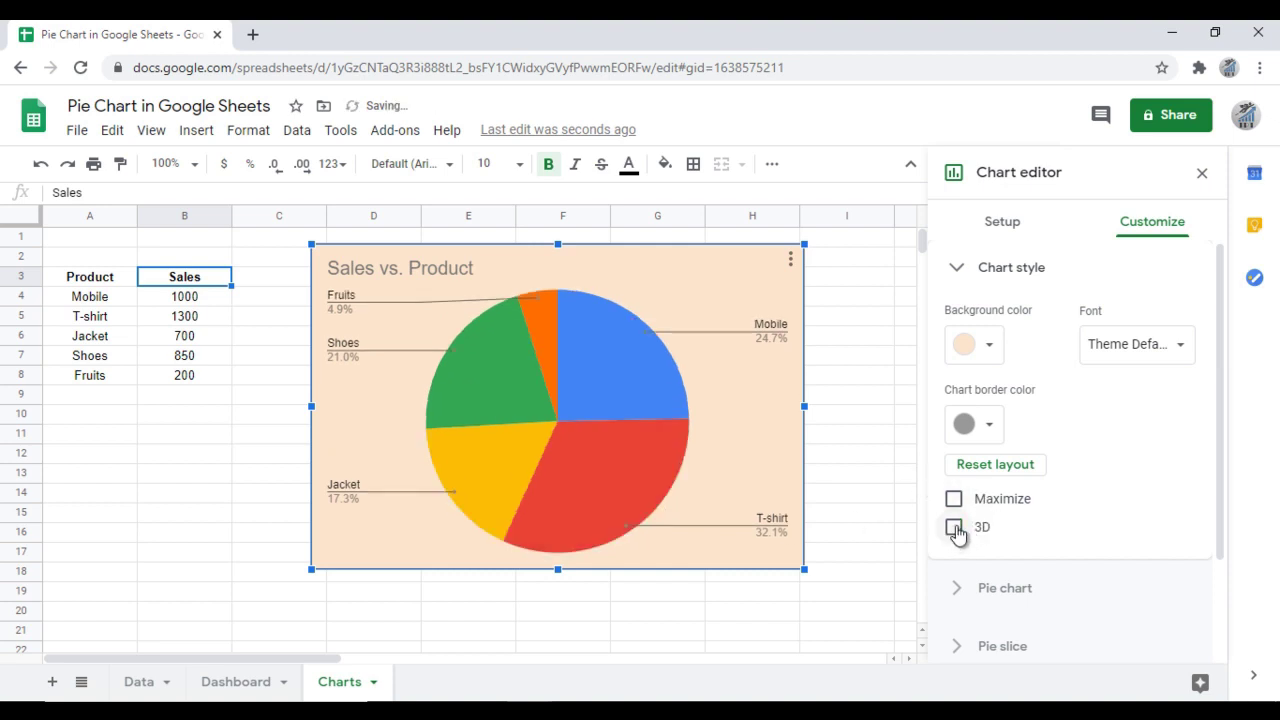
{"action": "left_click", "coordinate": [957, 276]}
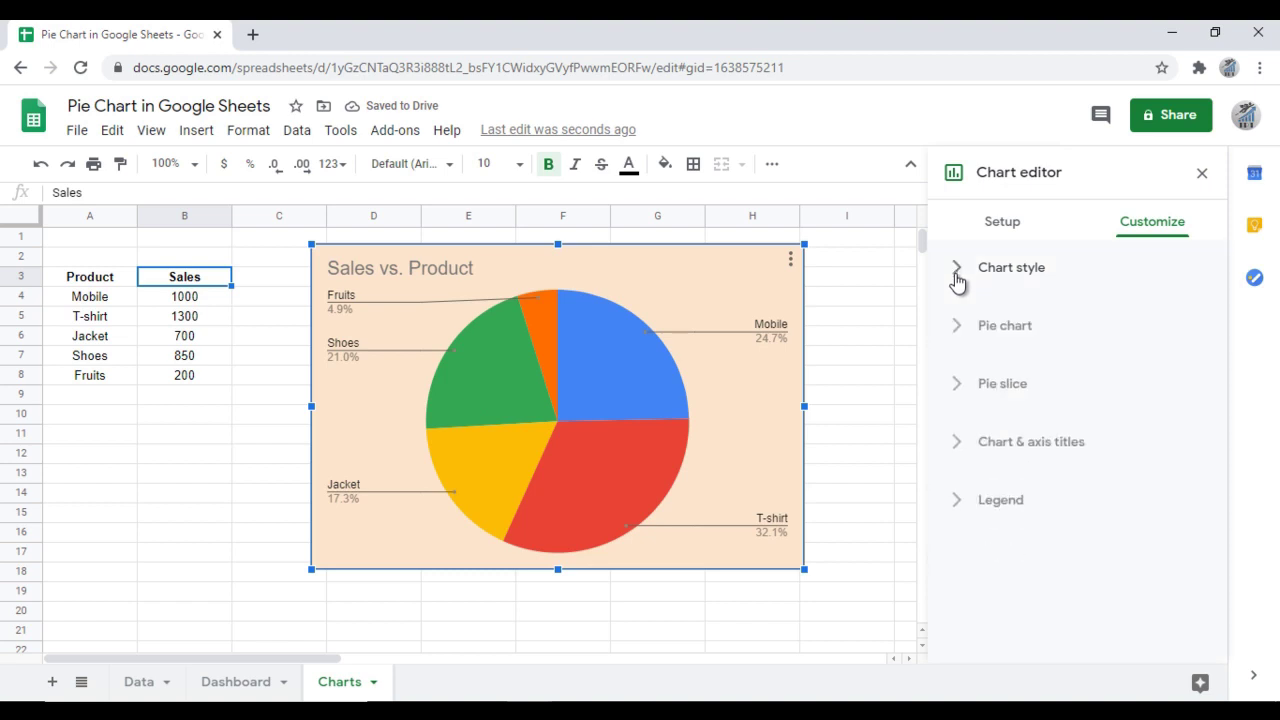
- Try 25%, 50% and 75% donut holes, return to a full pie, and give slices a red border
{"action": "left_click", "coordinate": [960, 334]}
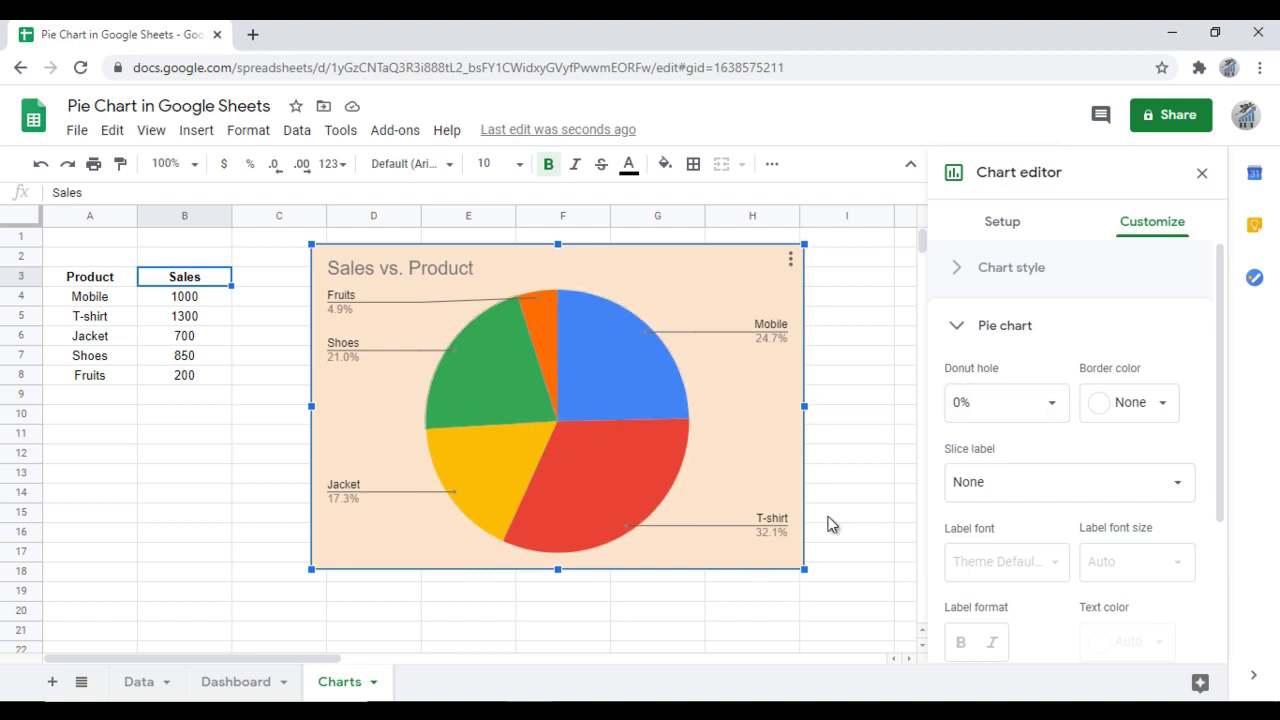
{"action": "left_click", "coordinate": [1040, 406]}
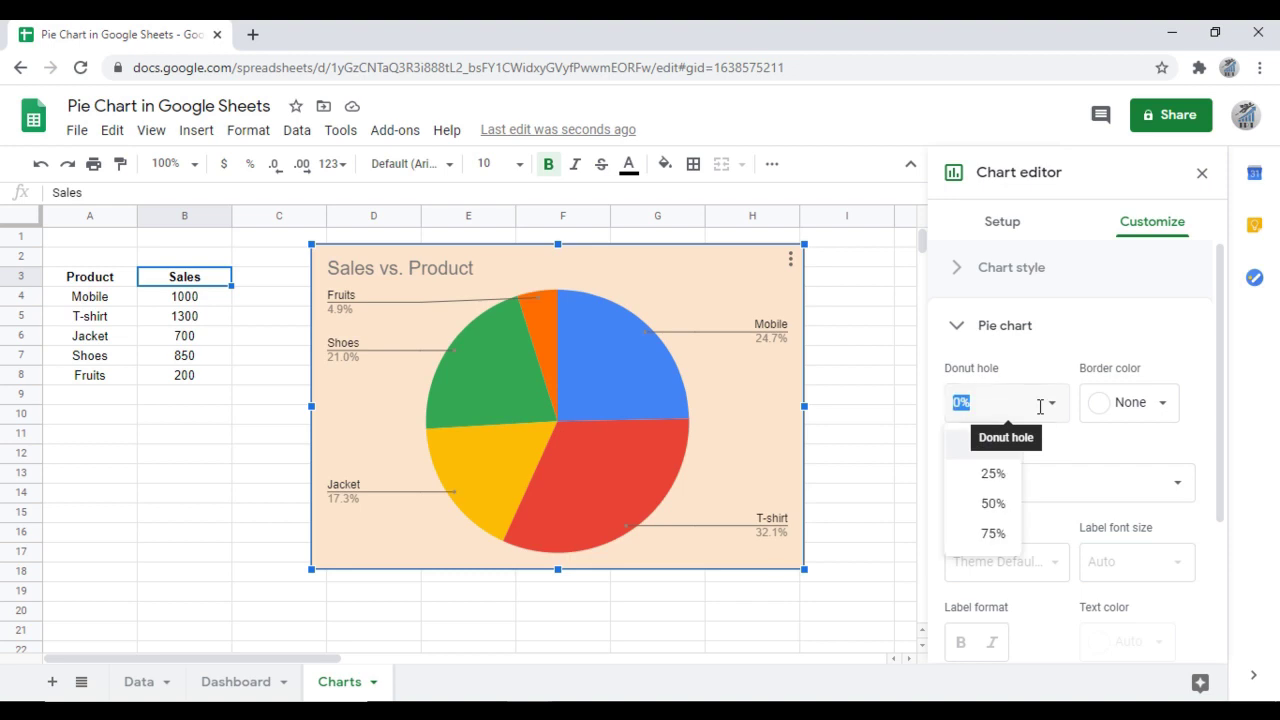
{"action": "left_click", "coordinate": [1000, 474]}
{"action": "left_click", "coordinate": [1046, 407]}
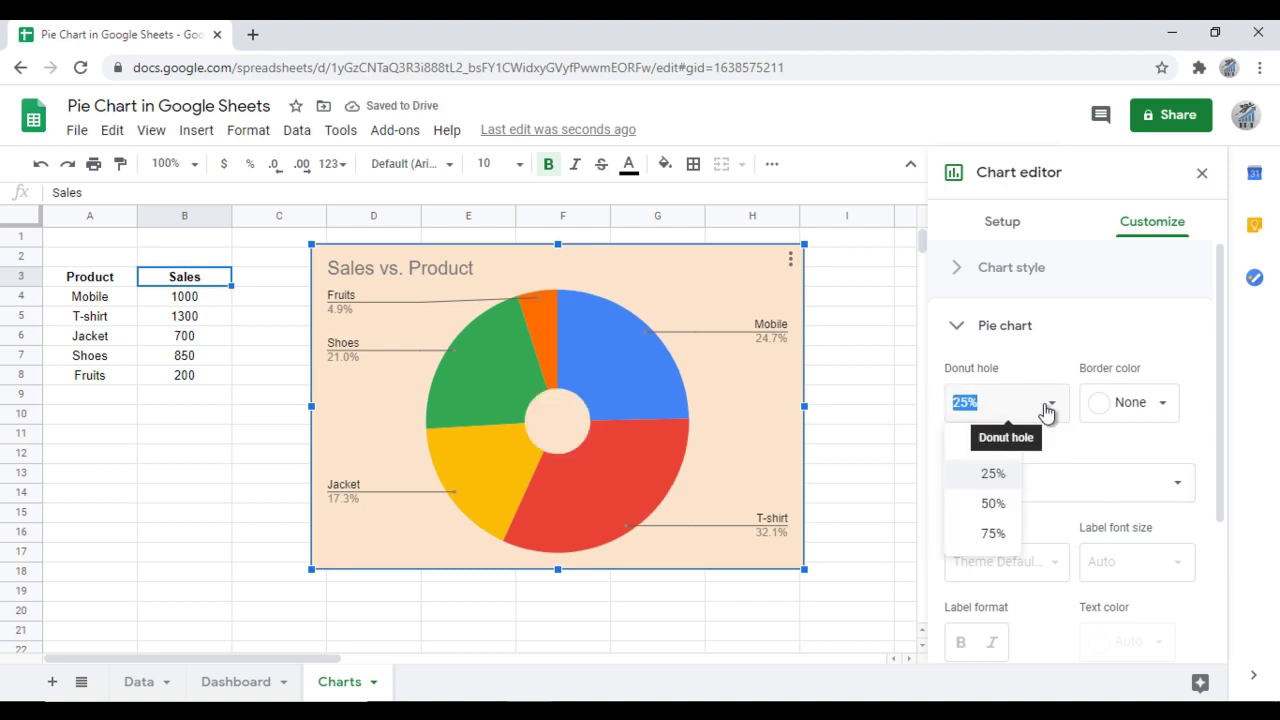
{"action": "left_click", "coordinate": [990, 505]}
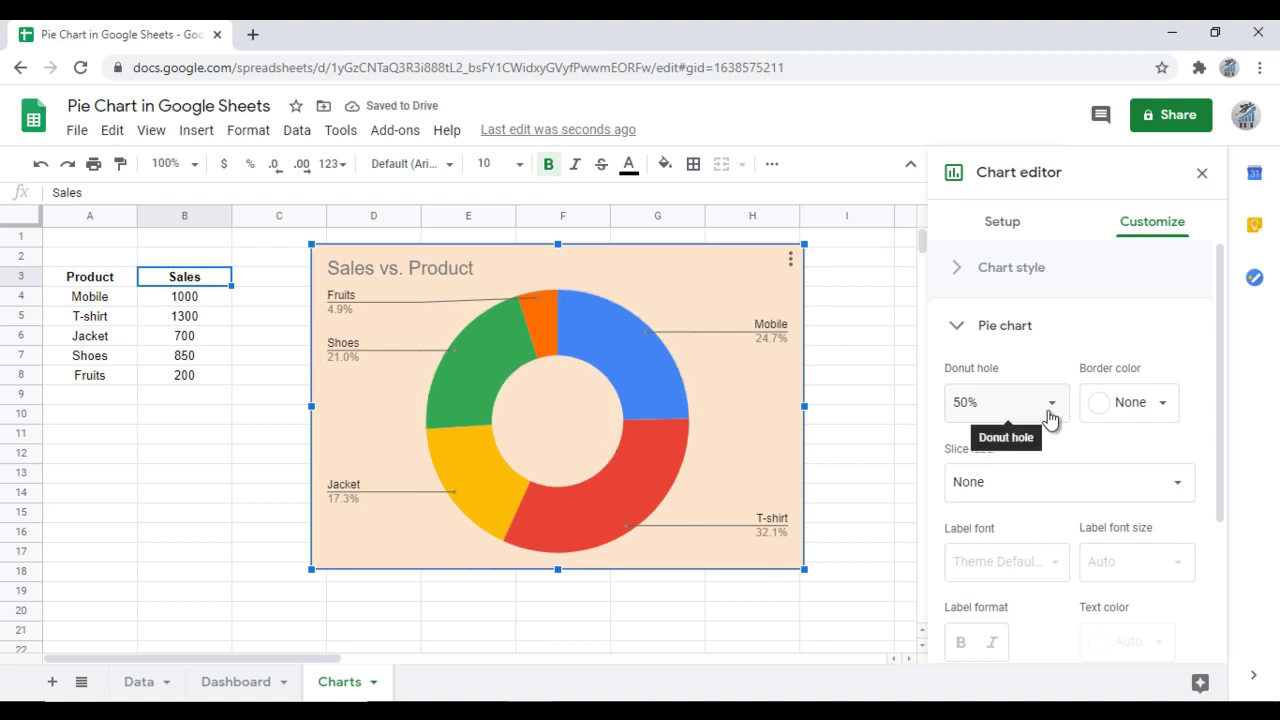
{"action": "left_click", "coordinate": [1050, 416]}
{"action": "left_click", "coordinate": [1004, 537]}
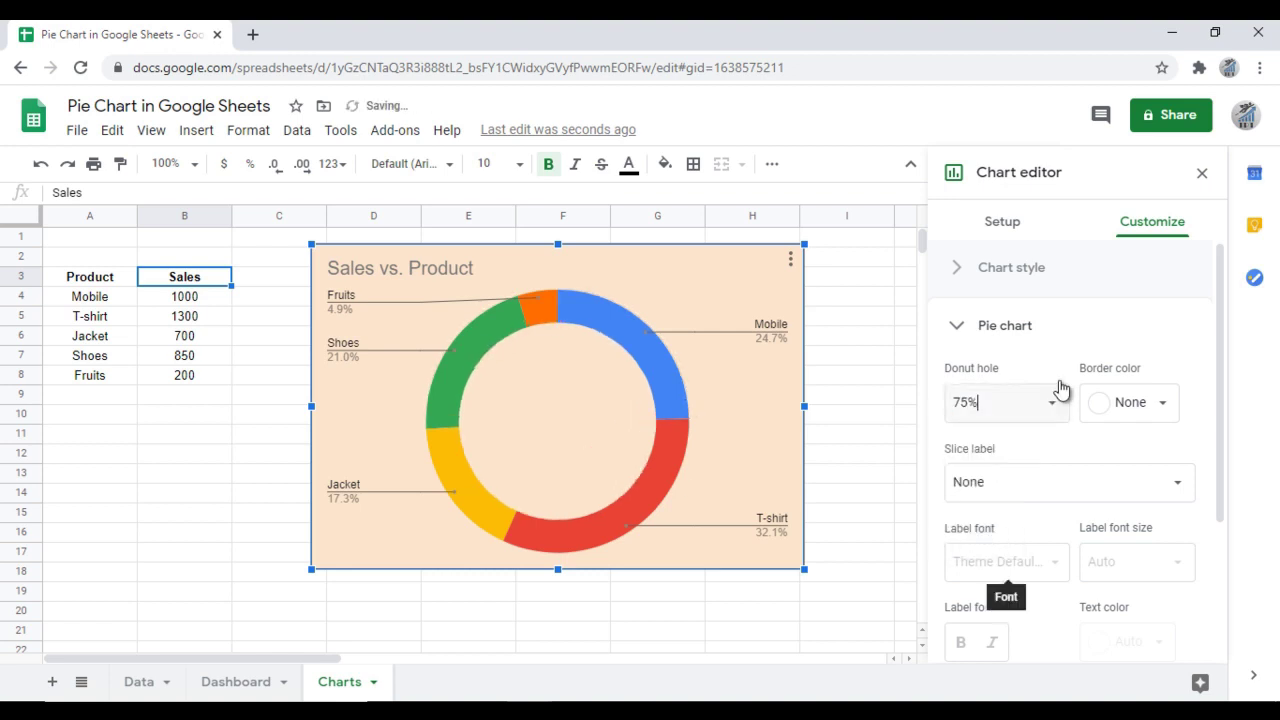
{"action": "left_click", "coordinate": [1050, 408]}
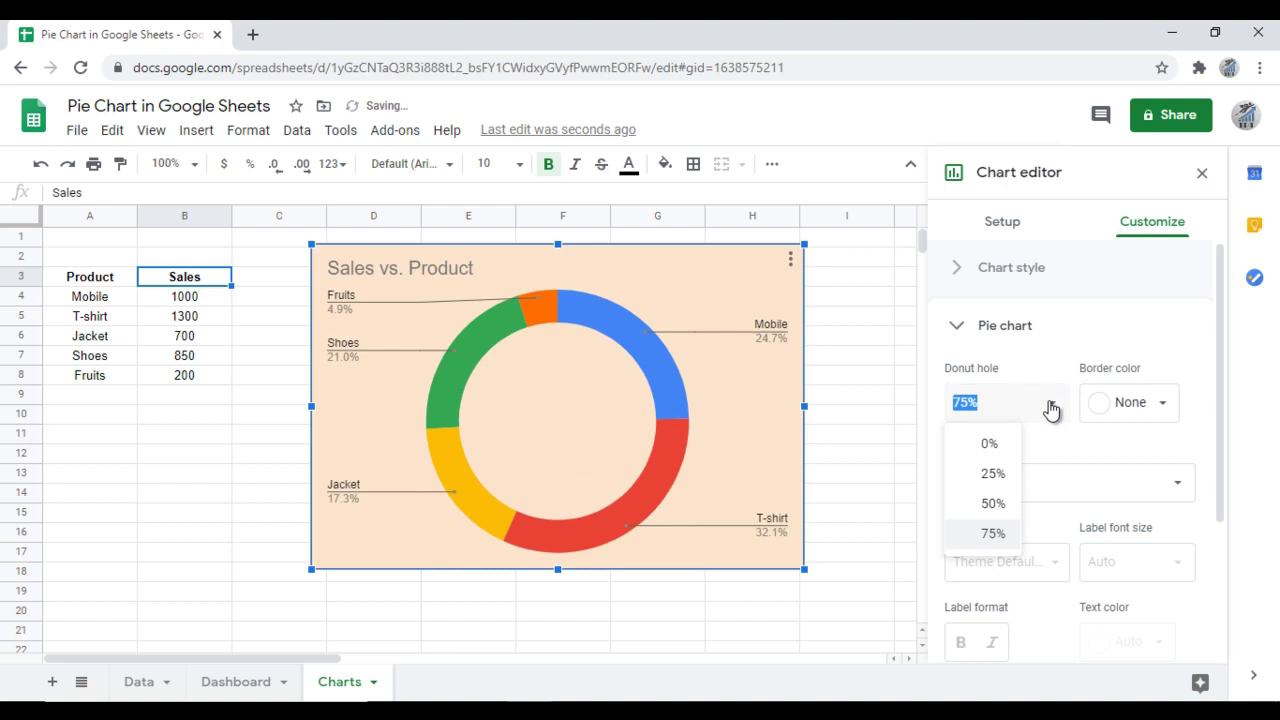
{"action": "left_click", "coordinate": [989, 445]}
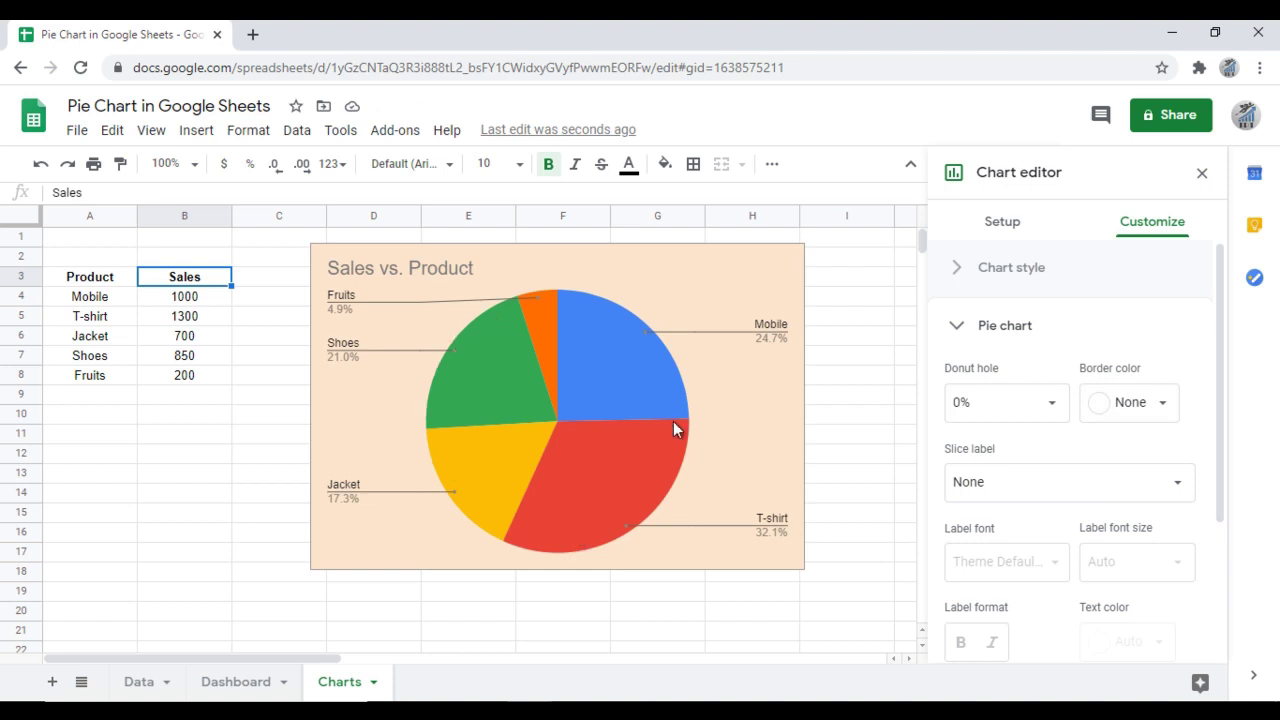
{"action": "left_click", "coordinate": [1155, 405]}
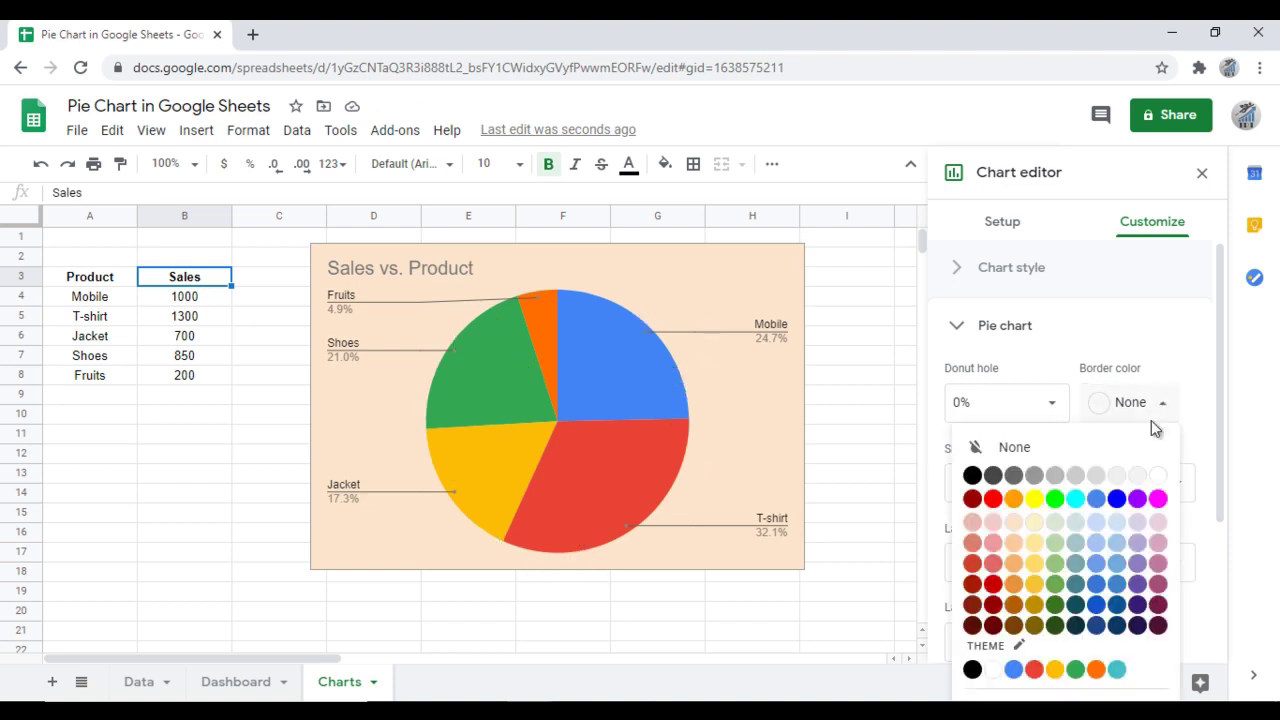
{"action": "left_click", "coordinate": [993, 499]}
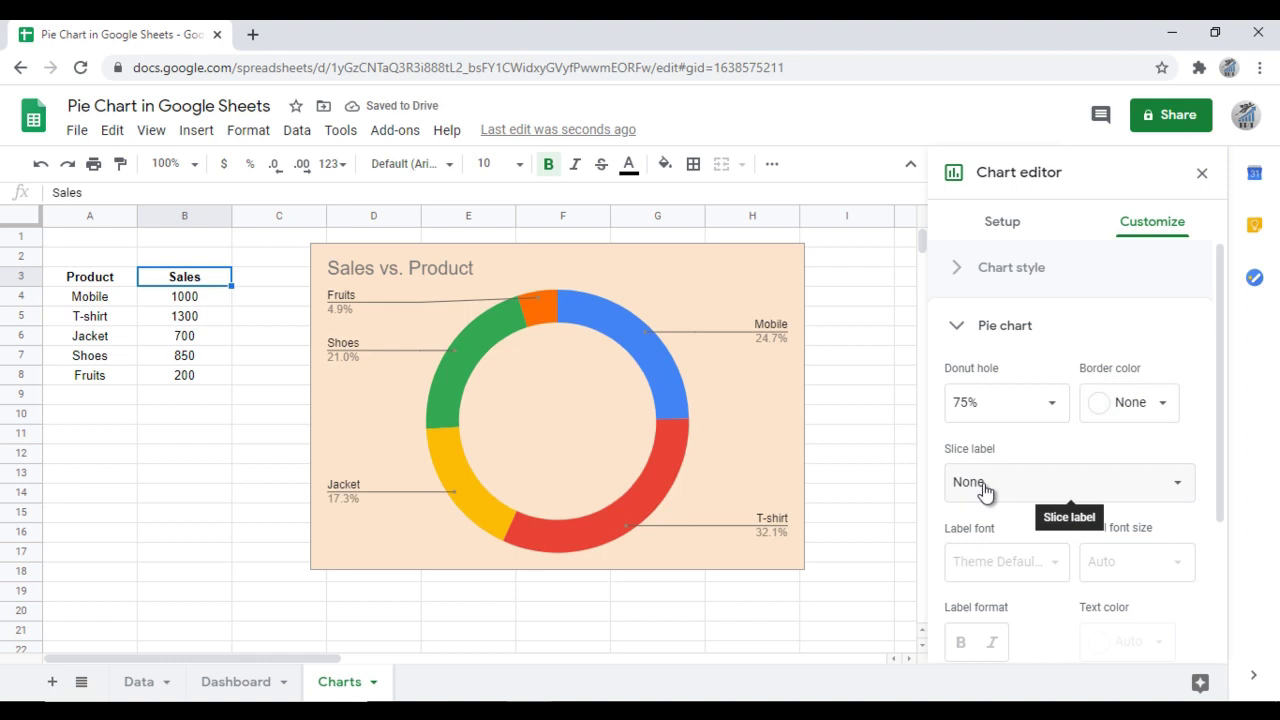
- Undo the last chart change and delete the Fruits row from the table
{"action": "key", "text": "ctrl+z"}
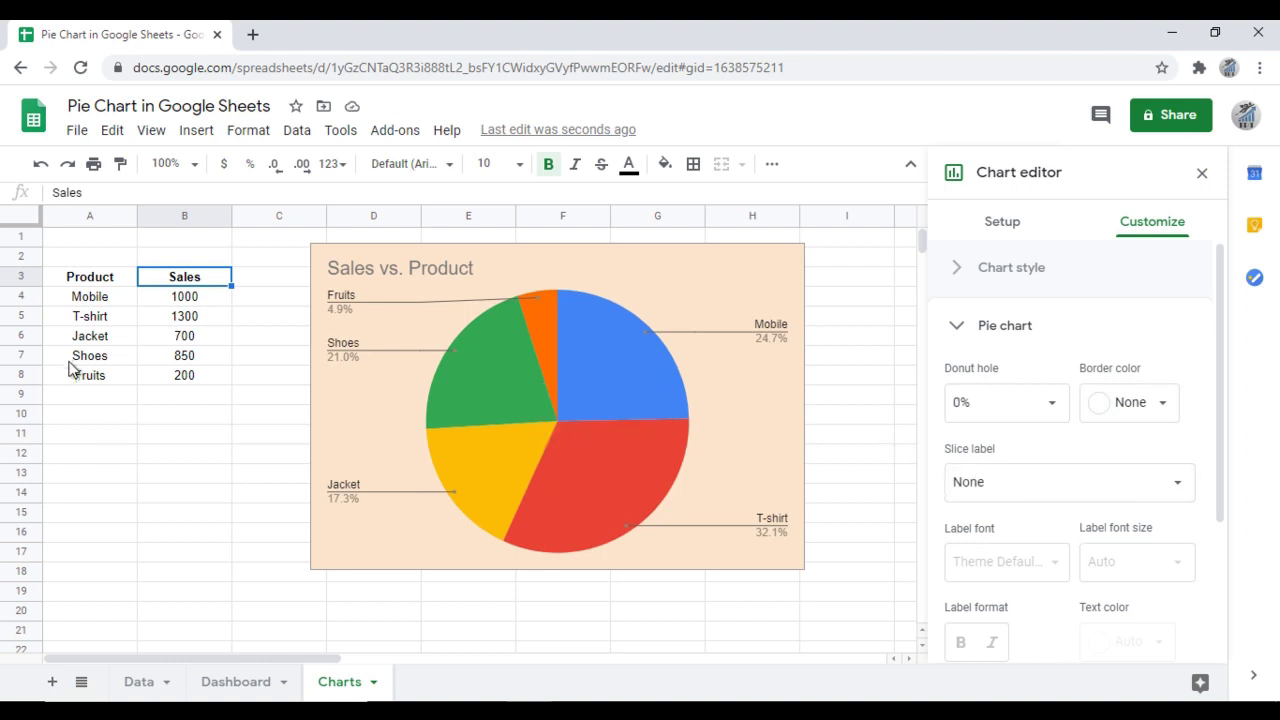
{"action": "left_click", "coordinate": [86, 388]}
{"action": "key", "text": "shift+Right"}
{"action": "key", "text": "Delete"}
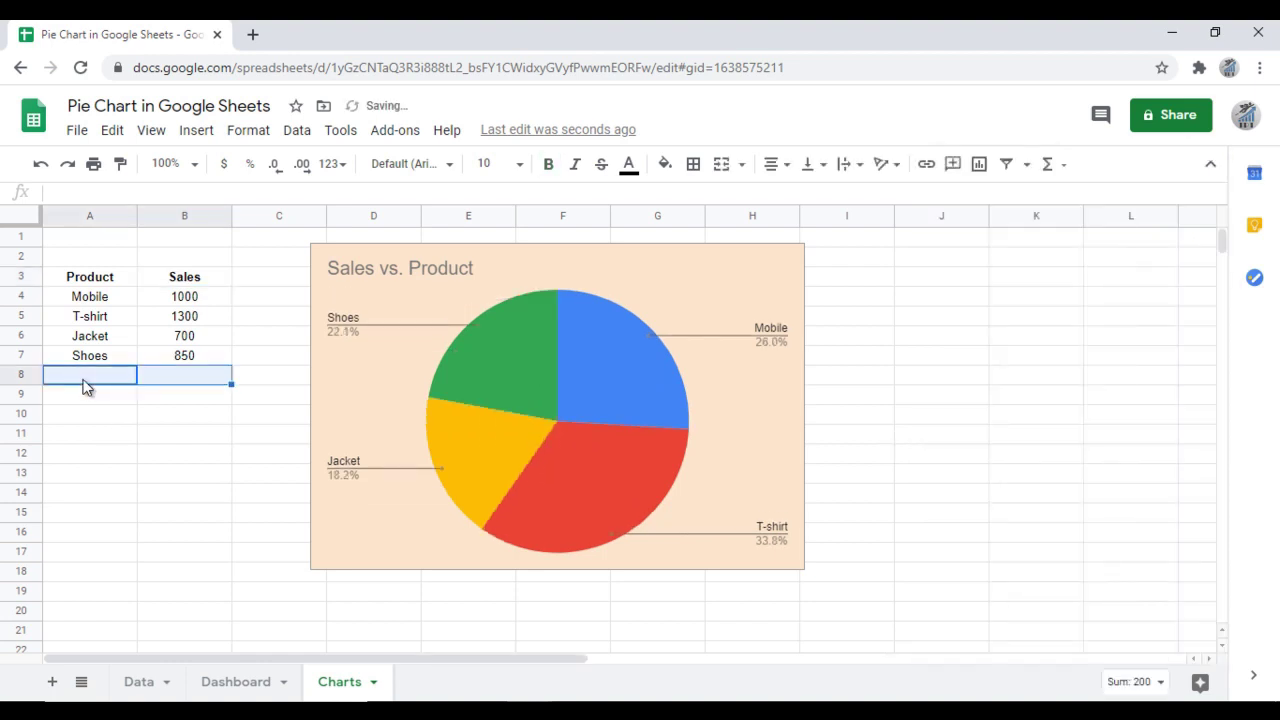
{"action": "left_click", "coordinate": [75, 304]}
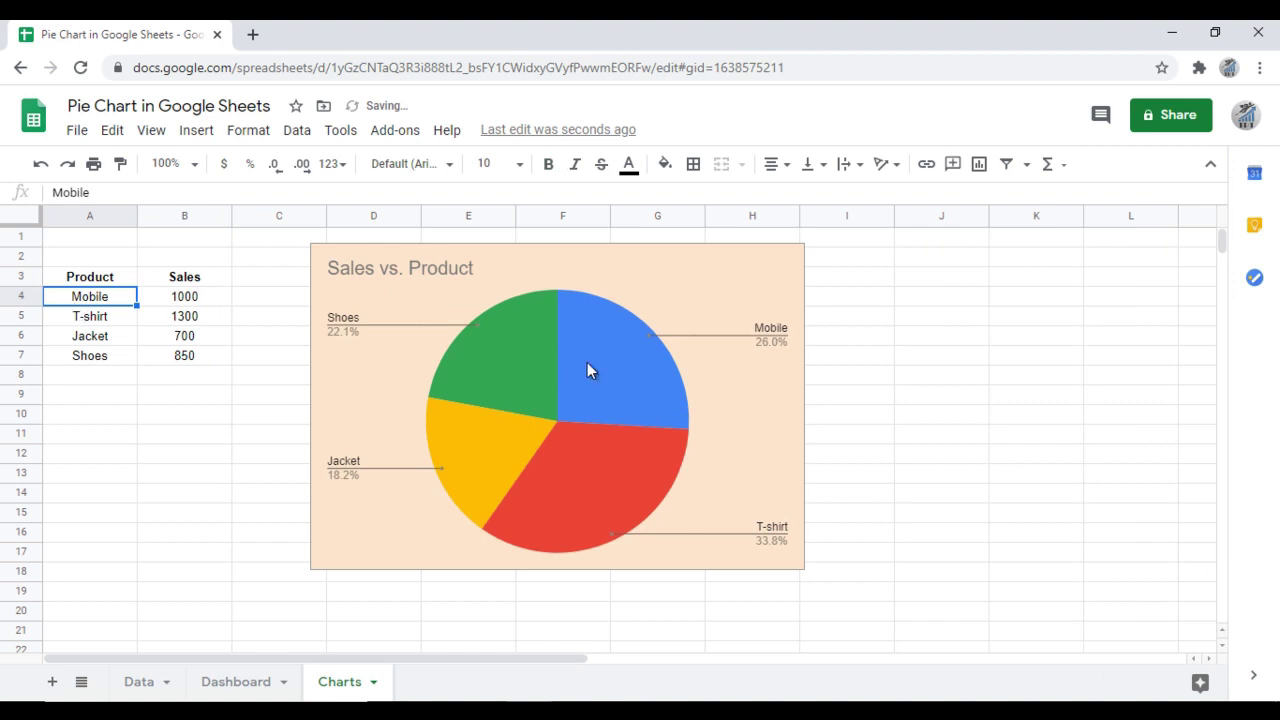
- Open the pie chart's Customize > Pie chart settings
{"action": "left_click", "coordinate": [562, 332]}
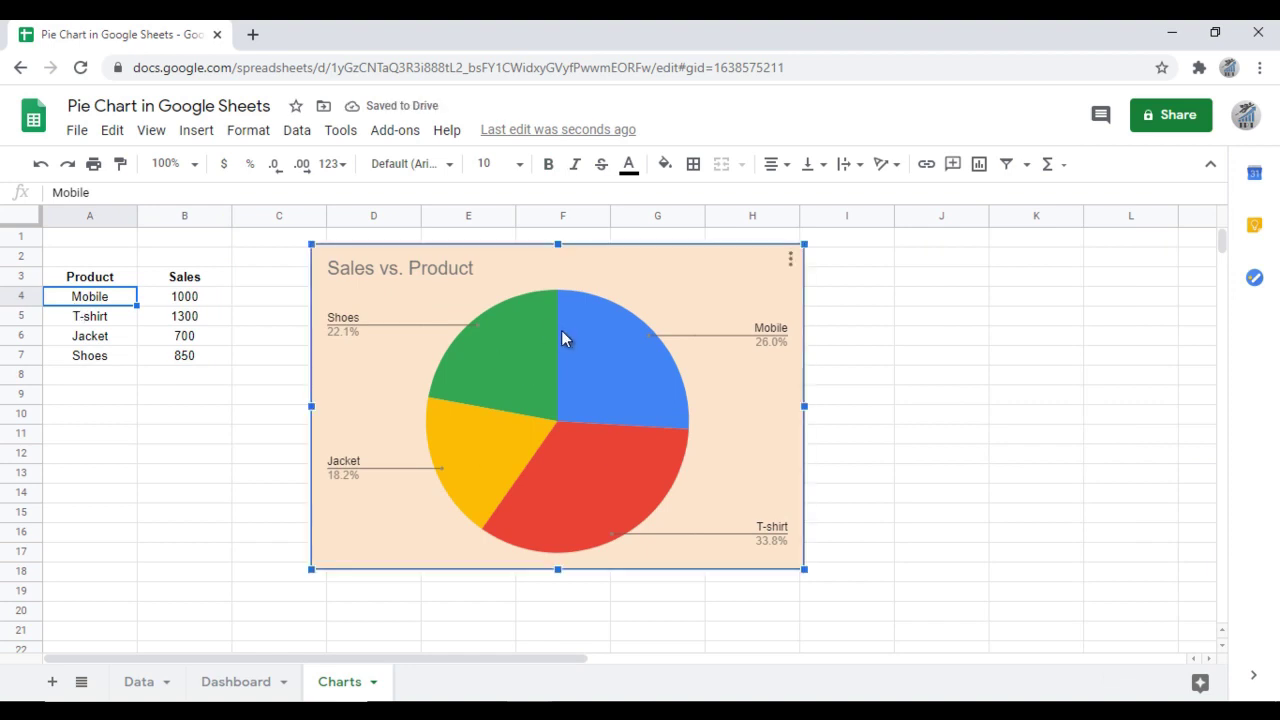
{"action": "left_click", "coordinate": [787, 259]}
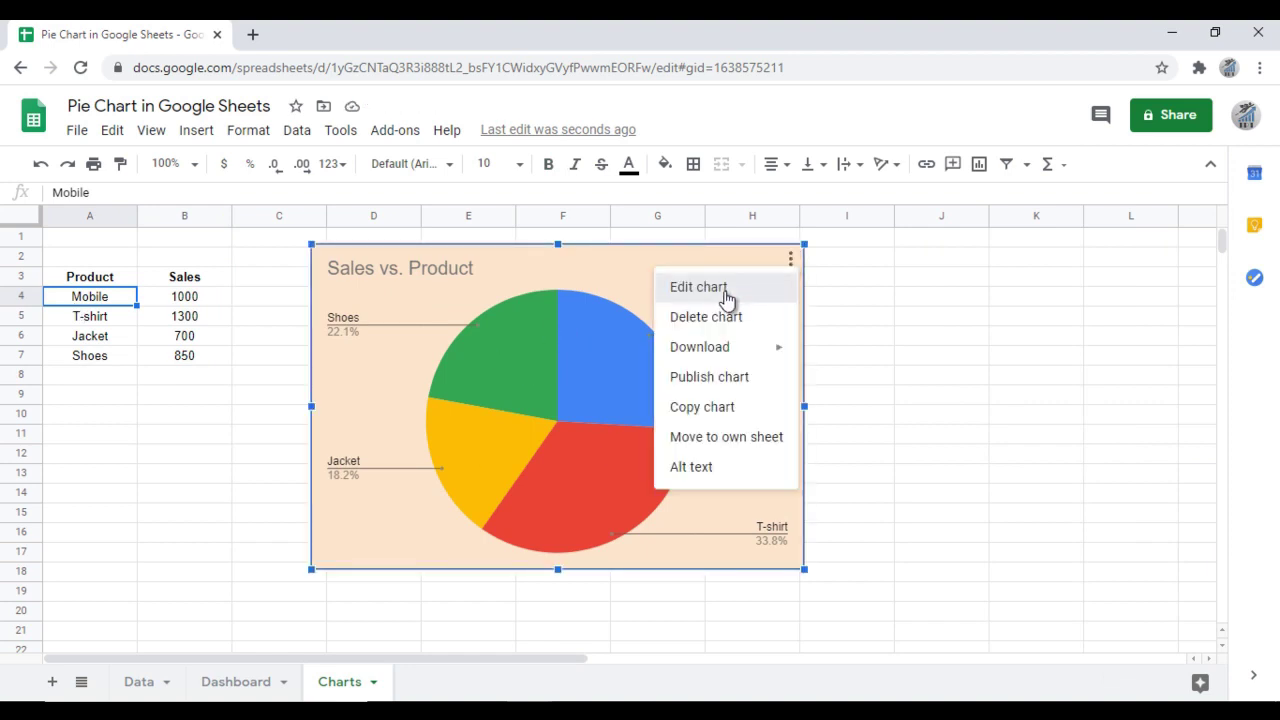
{"action": "left_click", "coordinate": [734, 294]}
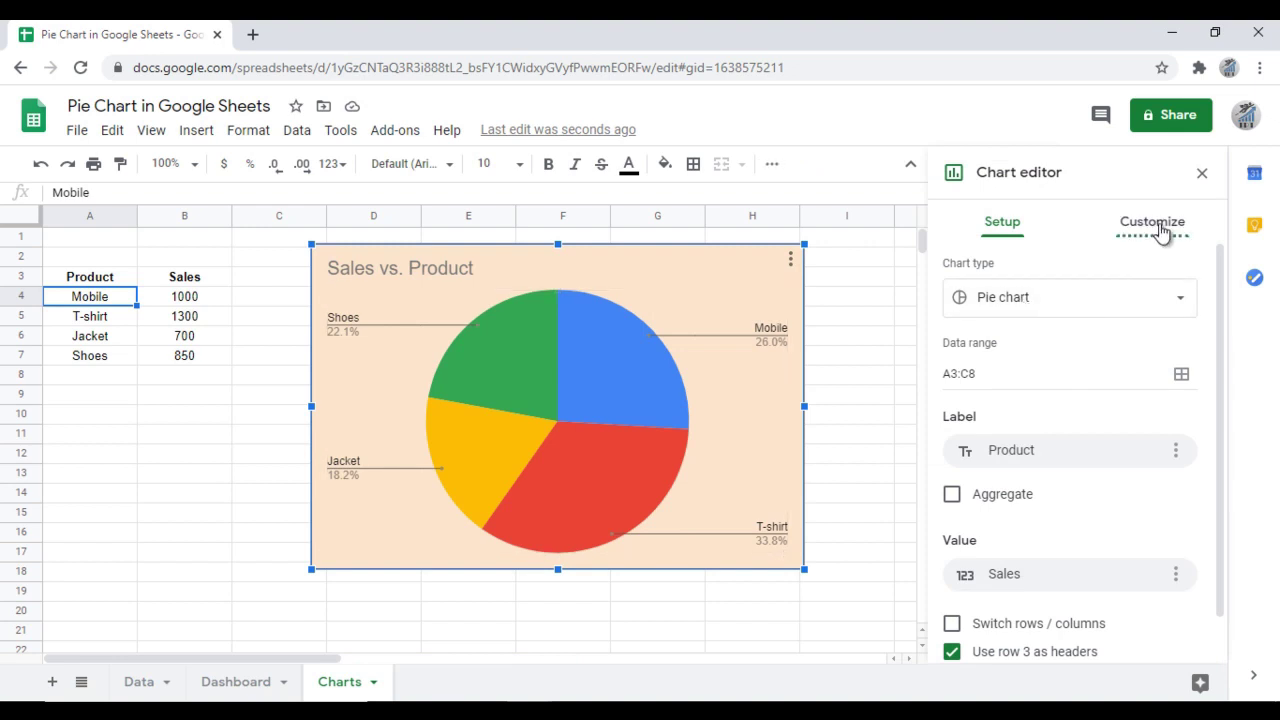
{"action": "left_click", "coordinate": [1163, 233]}
{"action": "left_click", "coordinate": [1037, 330]}
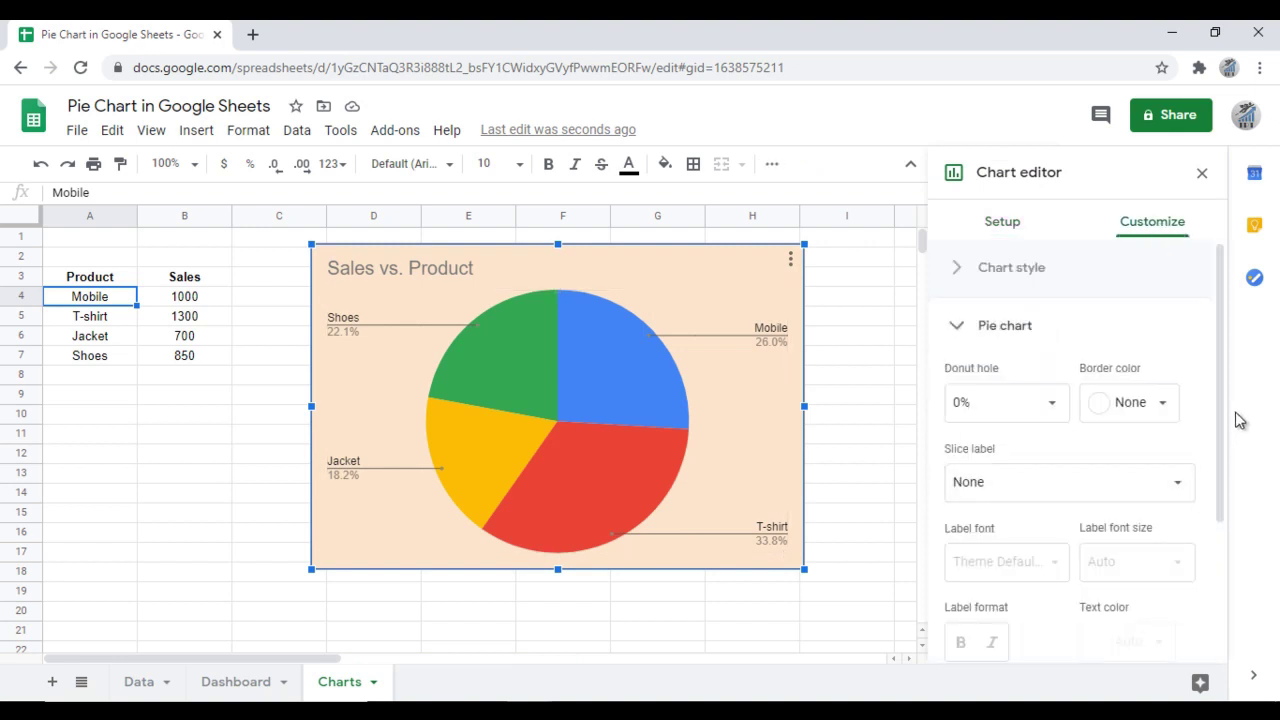
{"action": "left_click_drag", "start_coordinate": [1220, 407], "coordinate": [1220, 470]}
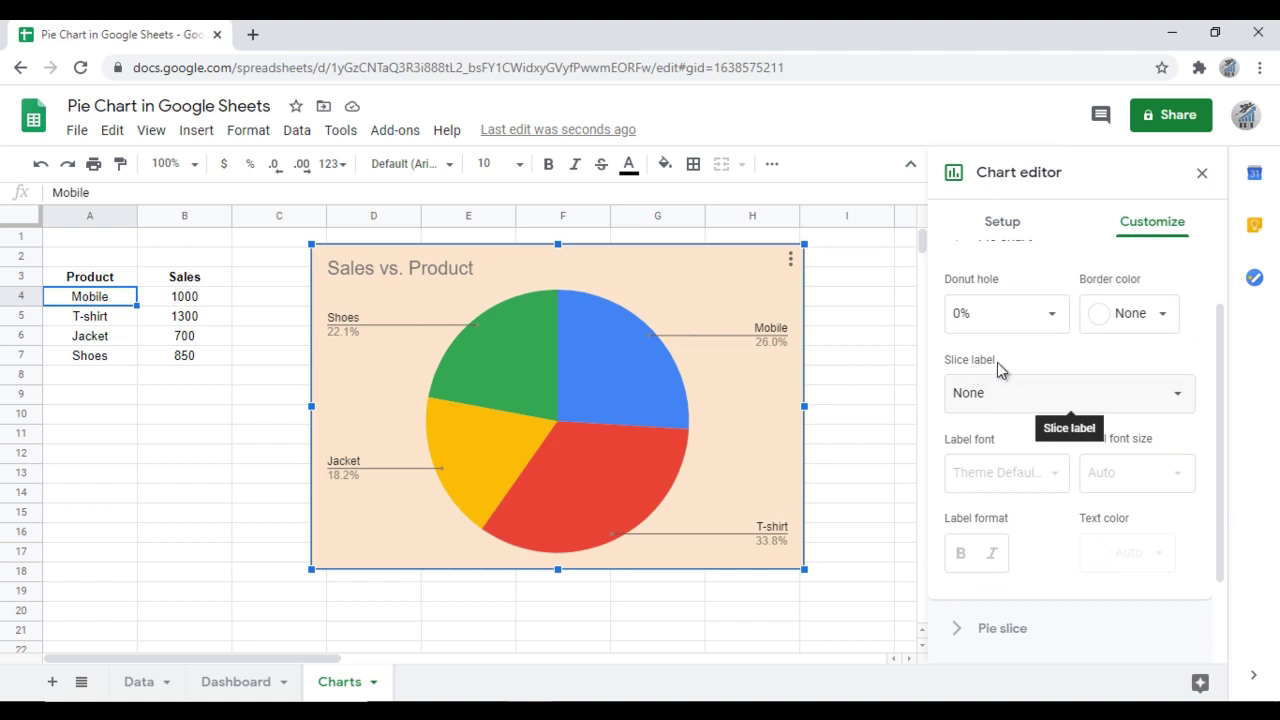
- Try each slice label option, then set Slice label to Value
{"action": "left_click", "coordinate": [1013, 390]}
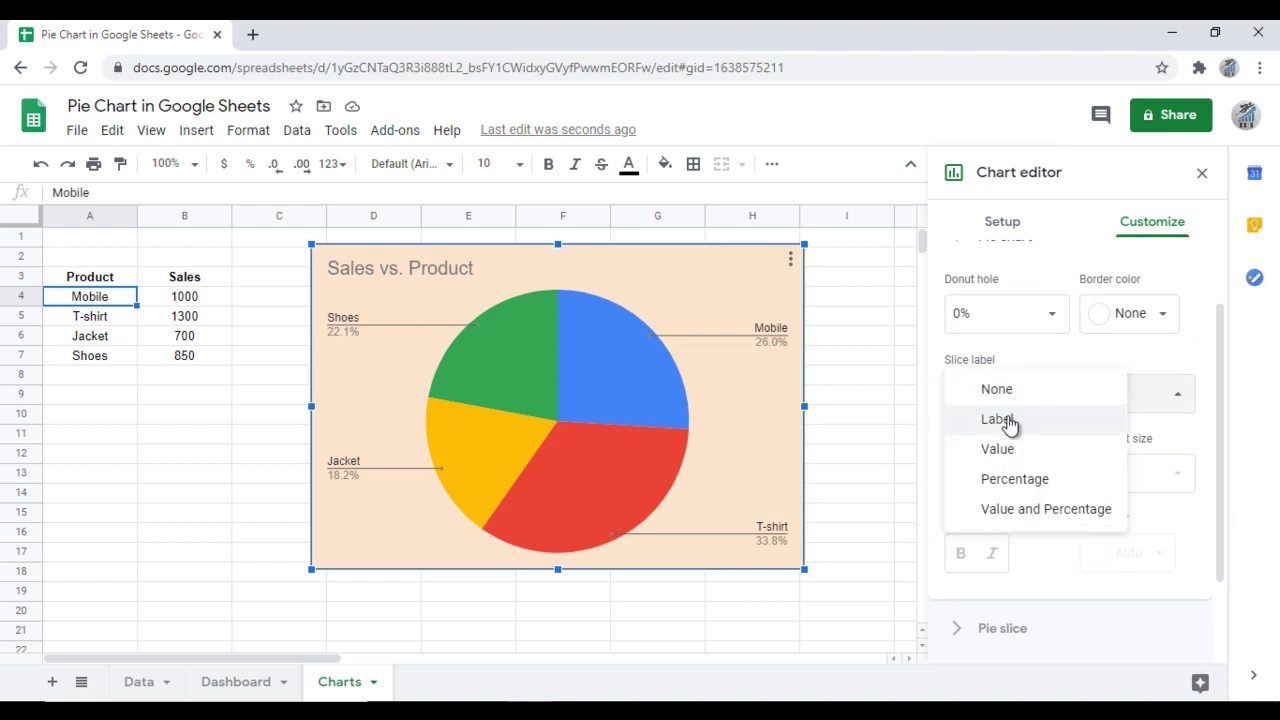
{"action": "left_click", "coordinate": [1011, 421]}
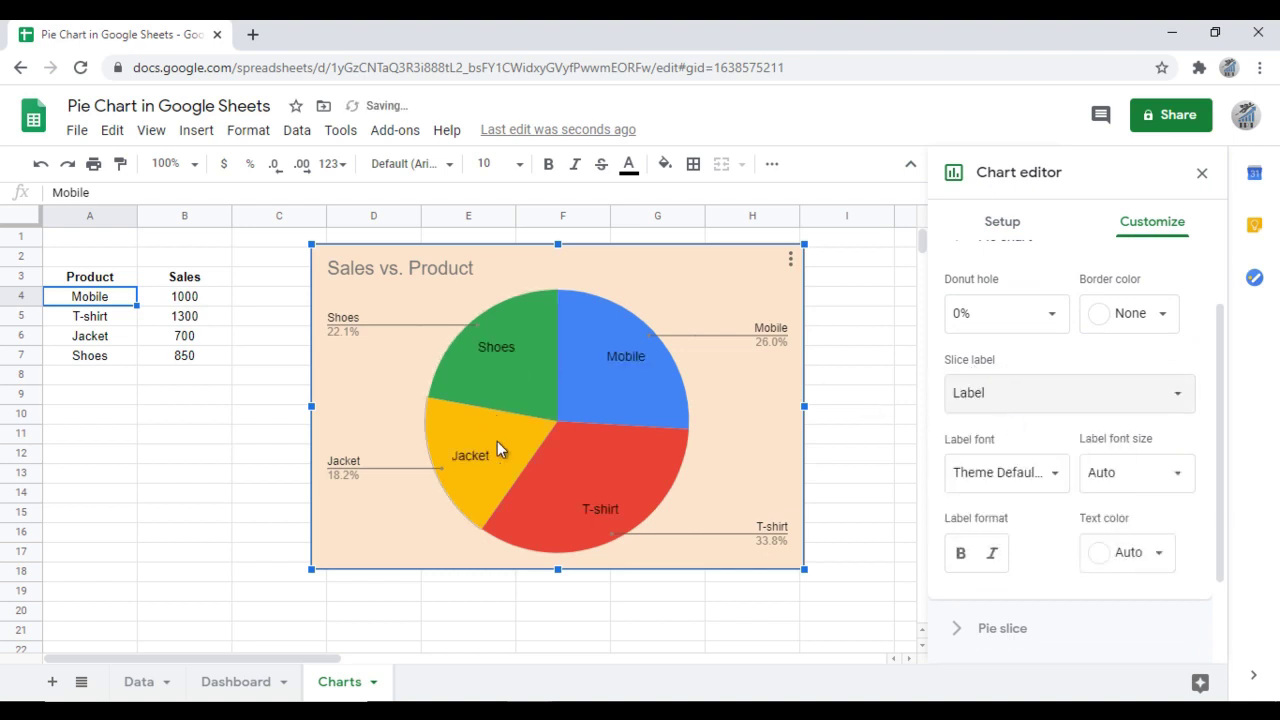
{"action": "left_click", "coordinate": [1020, 393]}
{"action": "left_click", "coordinate": [1024, 421]}
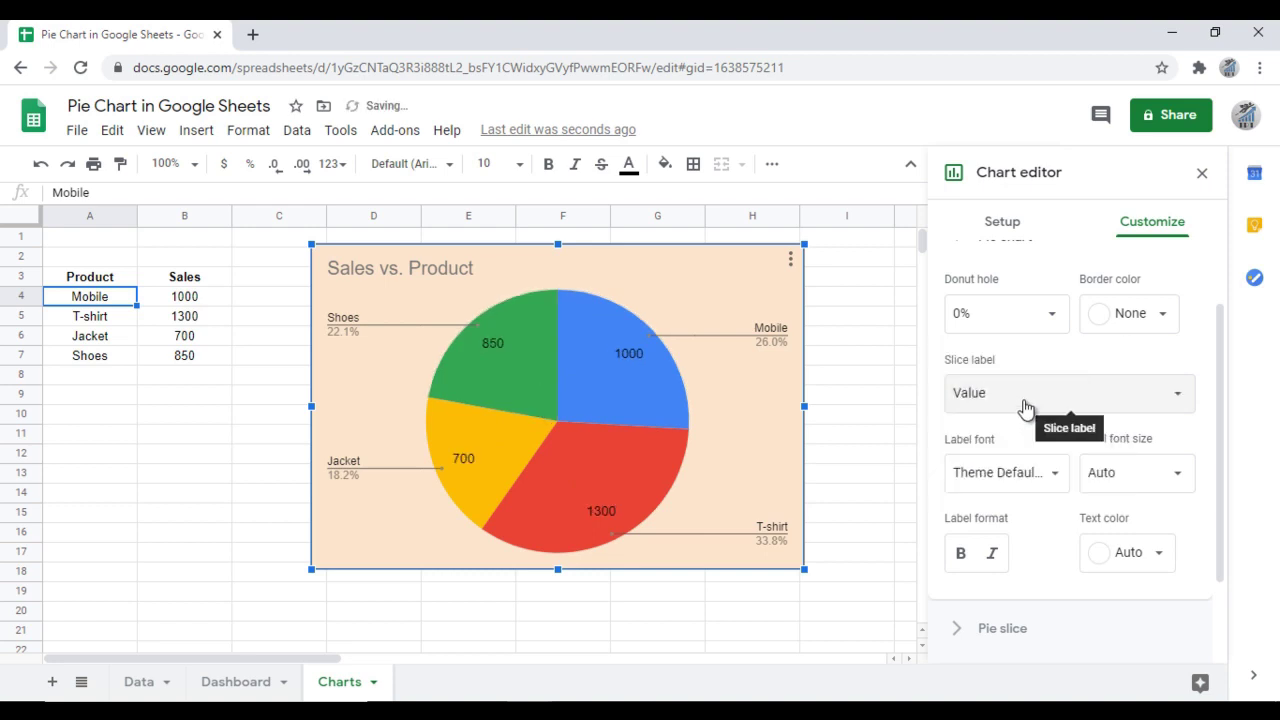
{"action": "left_click", "coordinate": [1027, 400]}
{"action": "left_click", "coordinate": [1018, 421]}
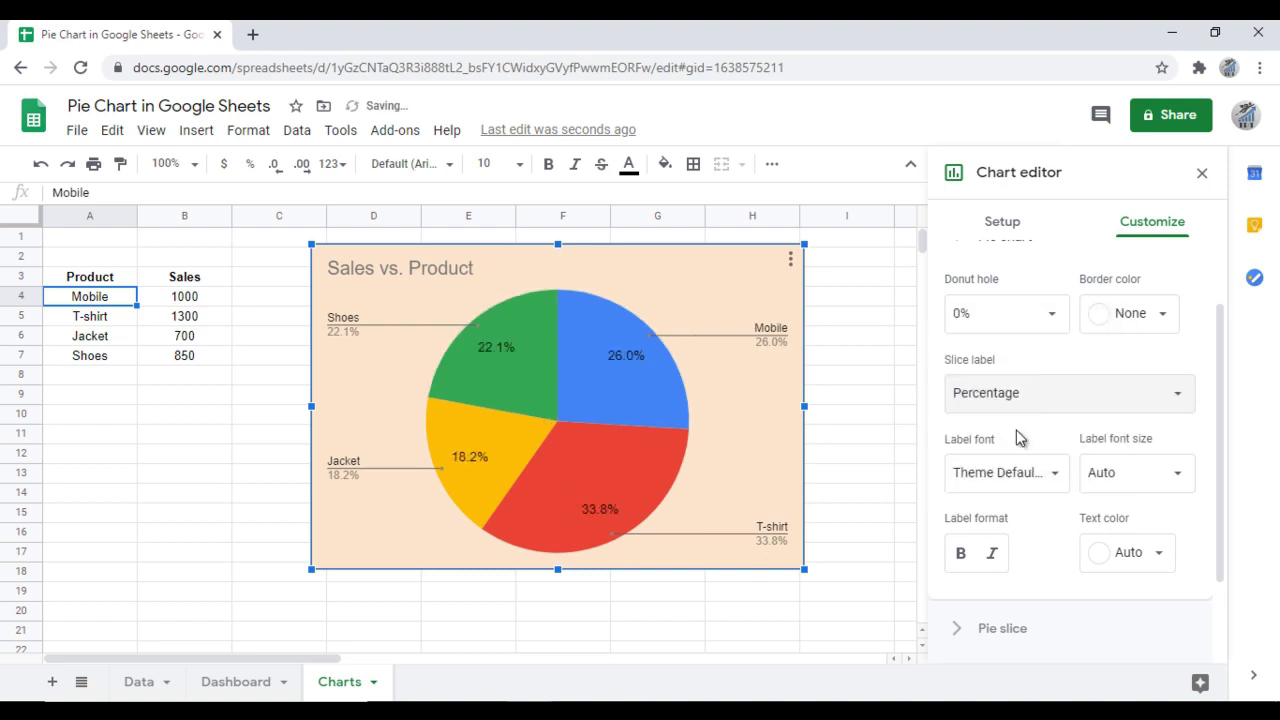
{"action": "left_click", "coordinate": [1060, 405]}
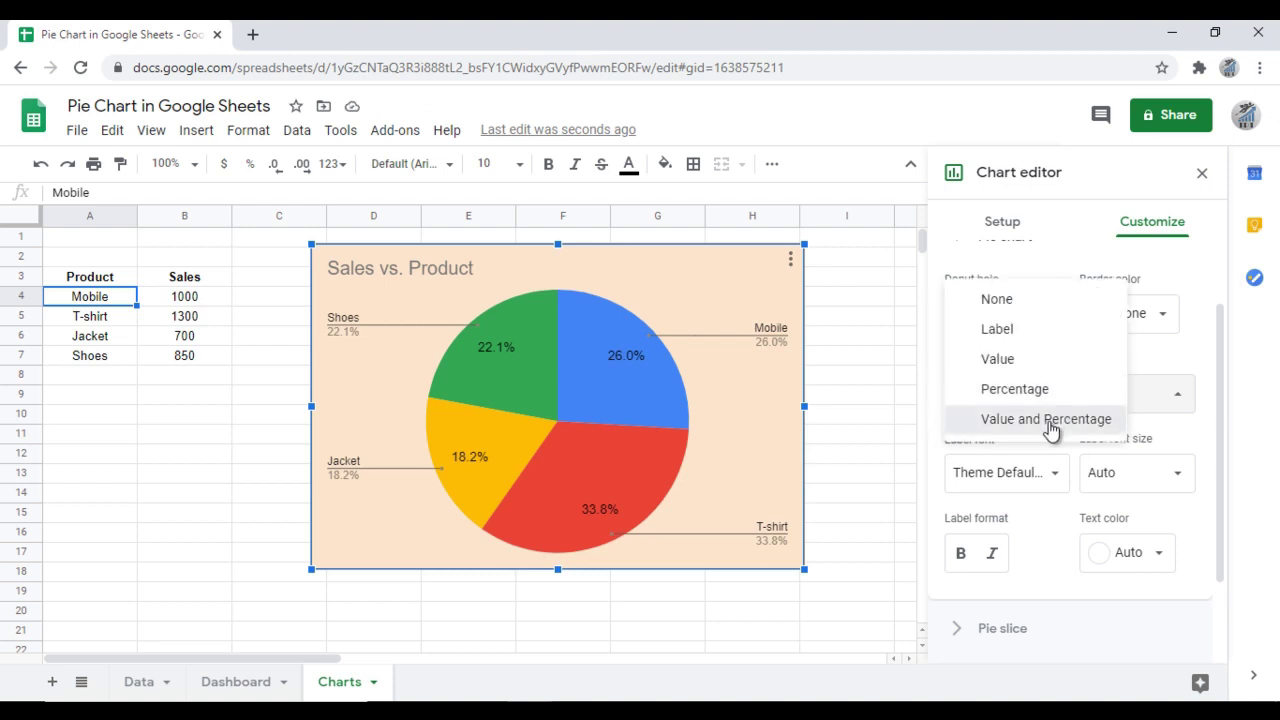
{"action": "left_click", "coordinate": [1052, 430]}
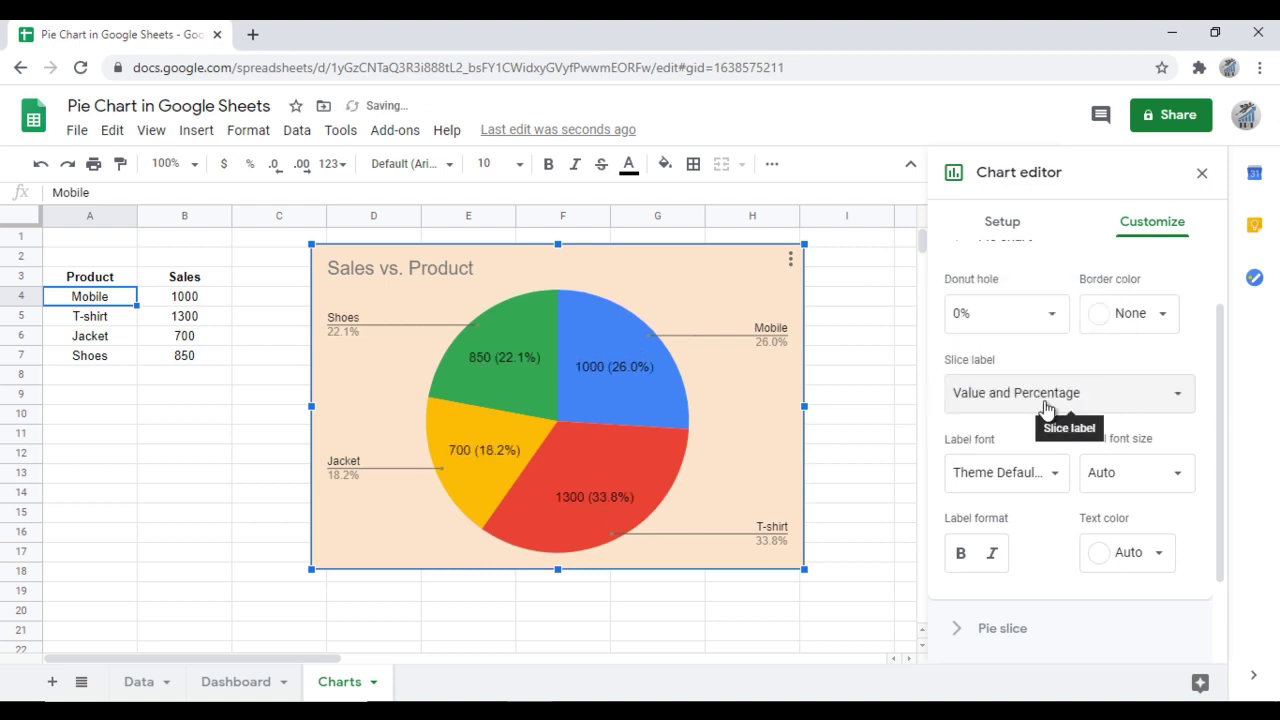
{"action": "left_click", "coordinate": [1017, 405]}
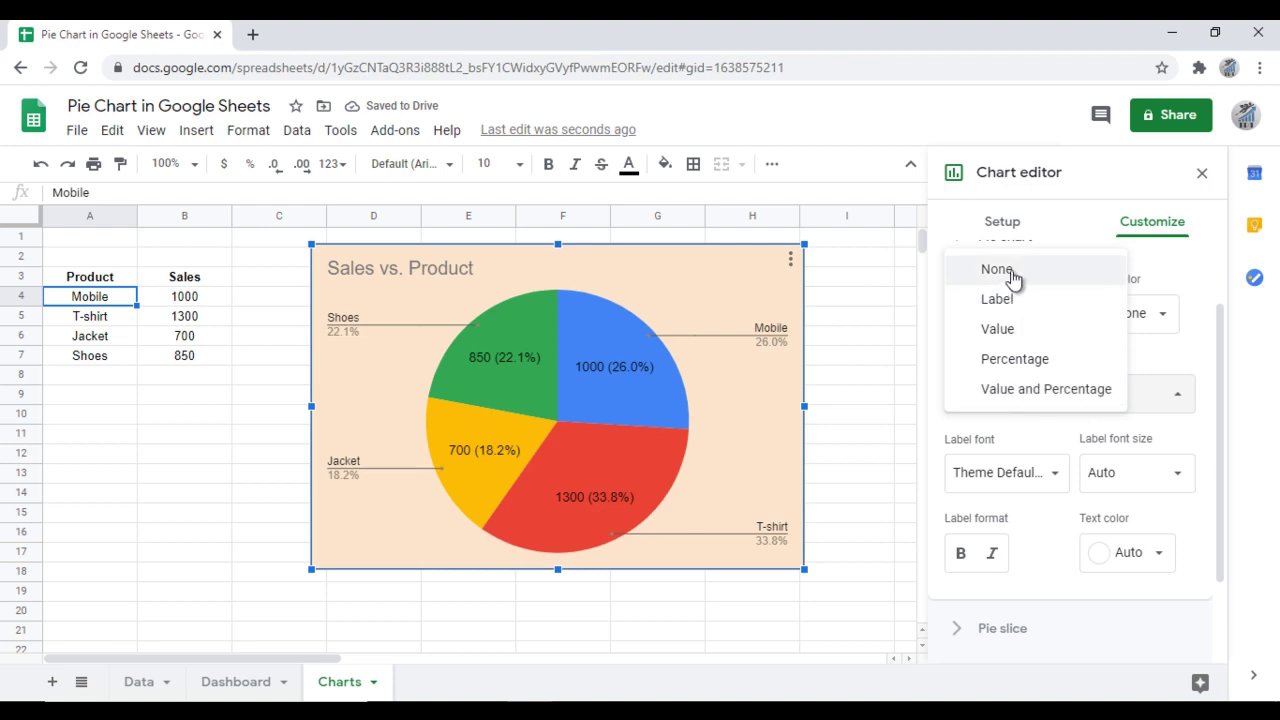
{"action": "left_click", "coordinate": [1012, 272]}
{"action": "left_click", "coordinate": [1022, 400]}
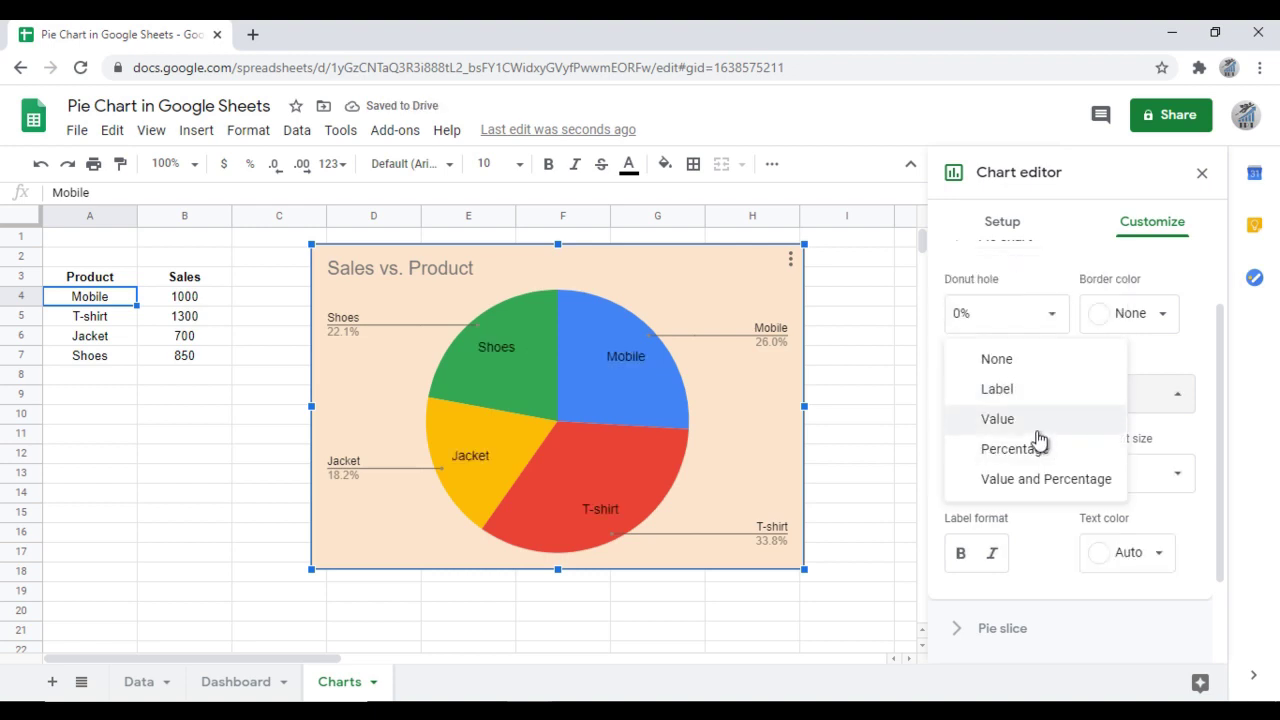
{"action": "left_click", "coordinate": [1040, 420]}
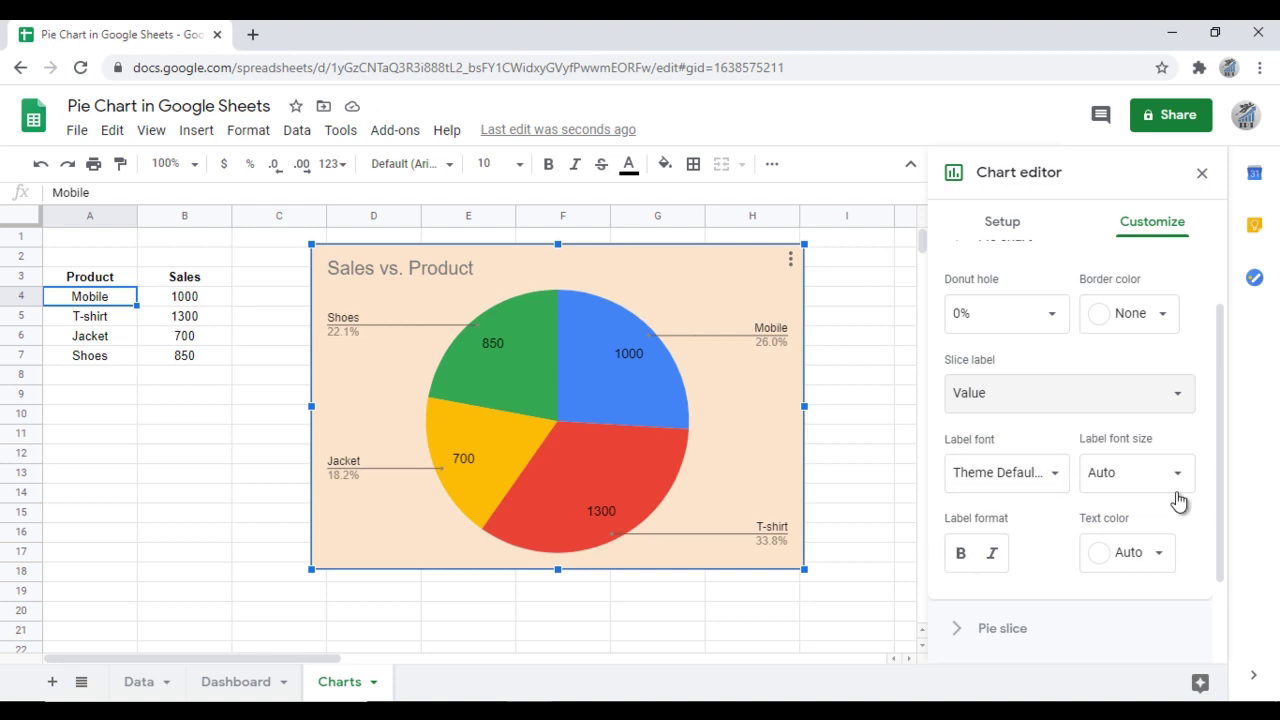
- Make the slice value labels bold
{"action": "left_click", "coordinate": [961, 553]}
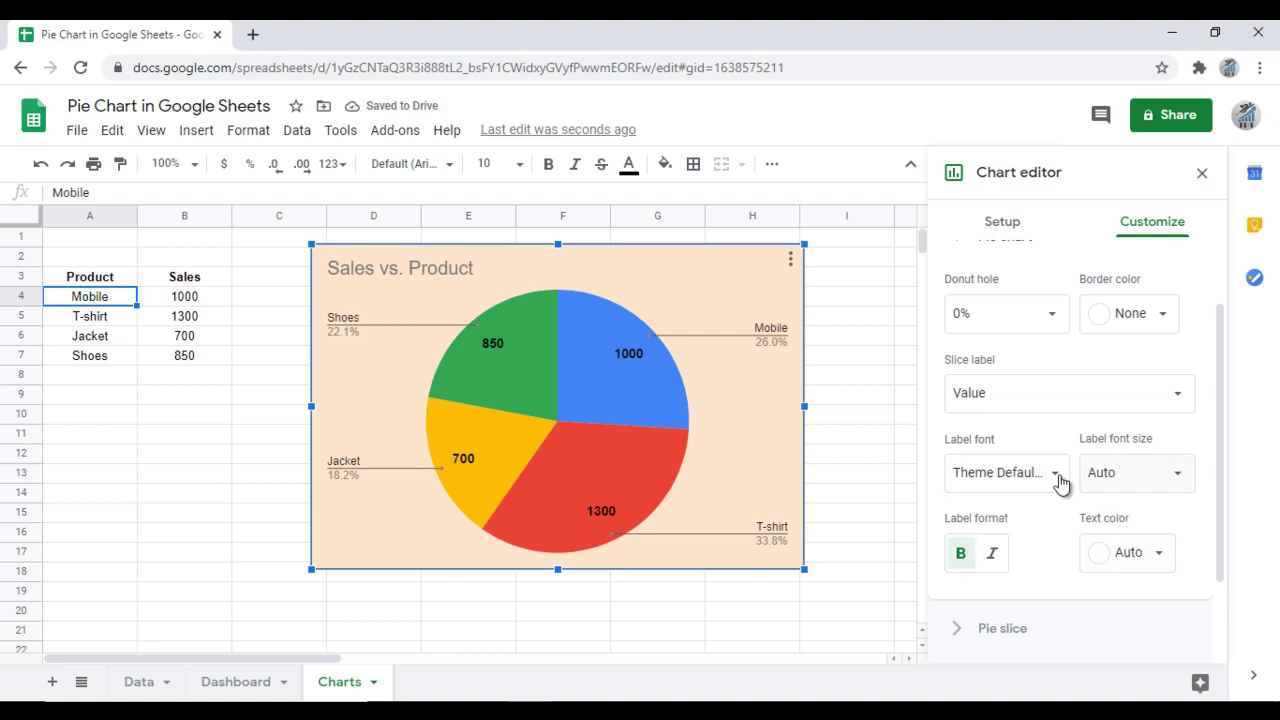
{"action": "scroll", "coordinate": [1222, 445], "scroll_direction": "up", "scroll_amount": 1}
{"action": "scroll", "coordinate": [1222, 460], "scroll_direction": "down", "scroll_amount": 2}
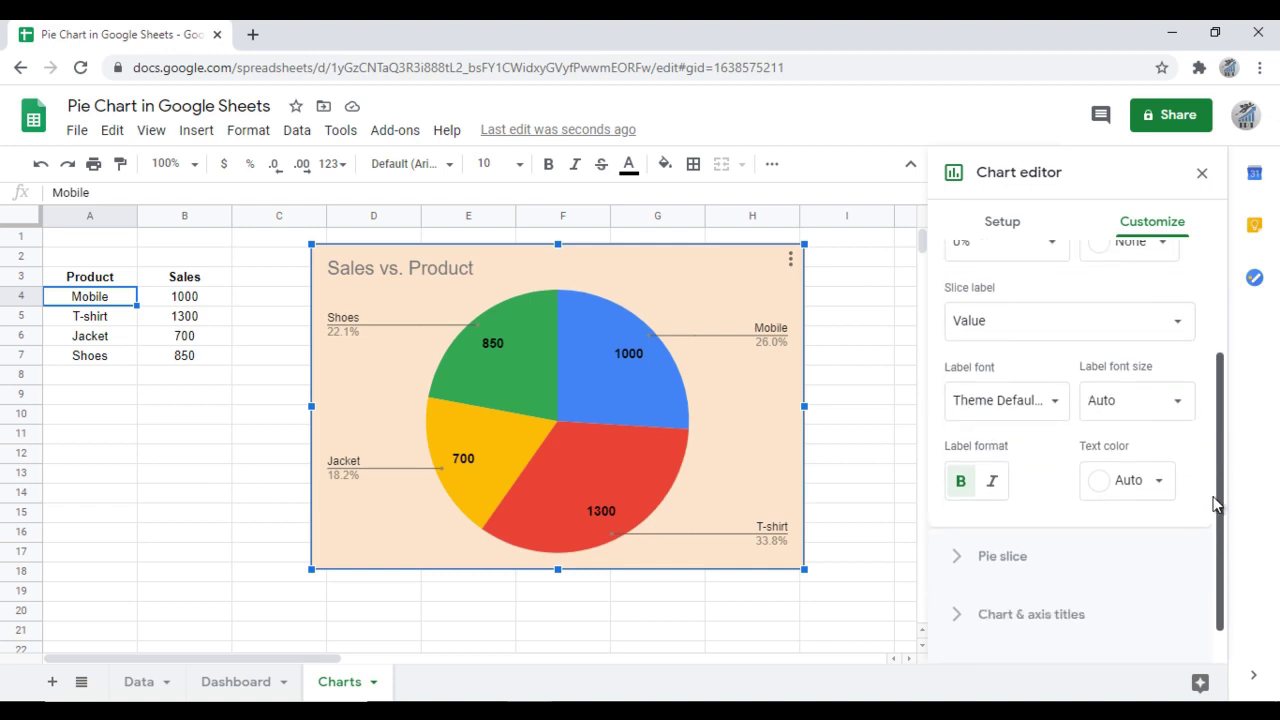
- Colour the Jacket slice magenta in the Pie slice settings
{"action": "left_click", "coordinate": [963, 543]}
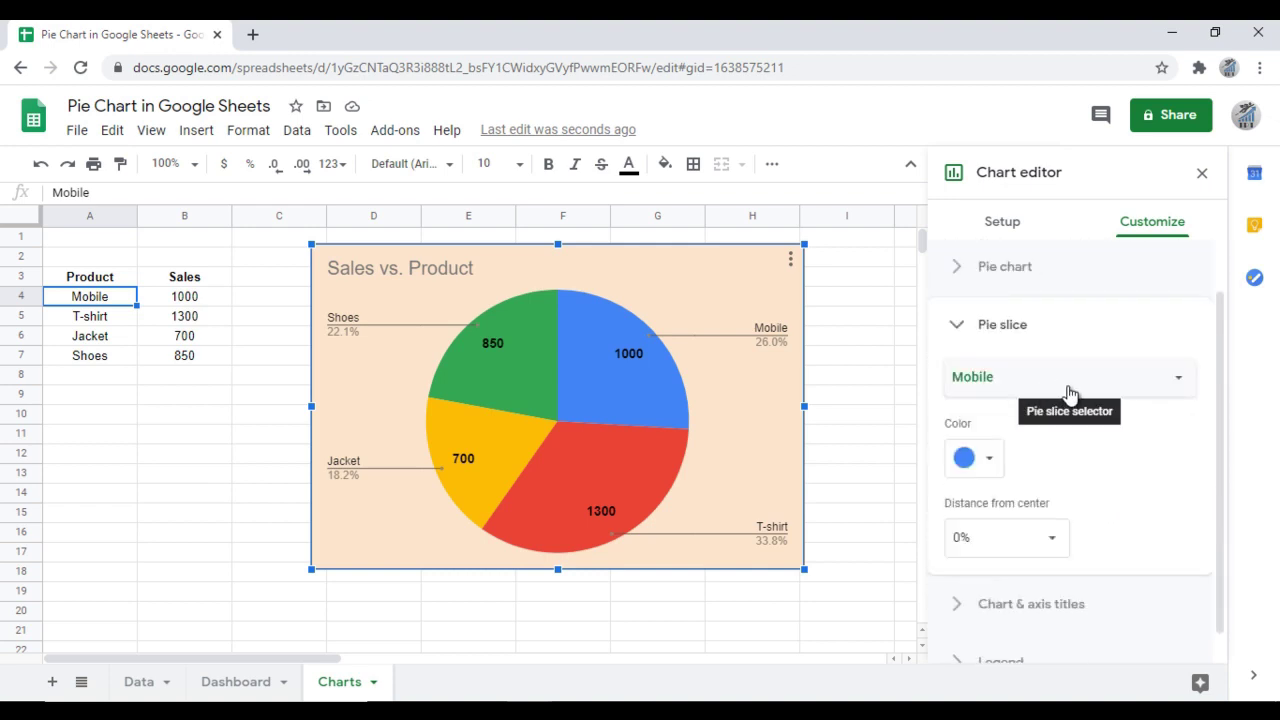
{"action": "left_click", "coordinate": [1028, 386]}
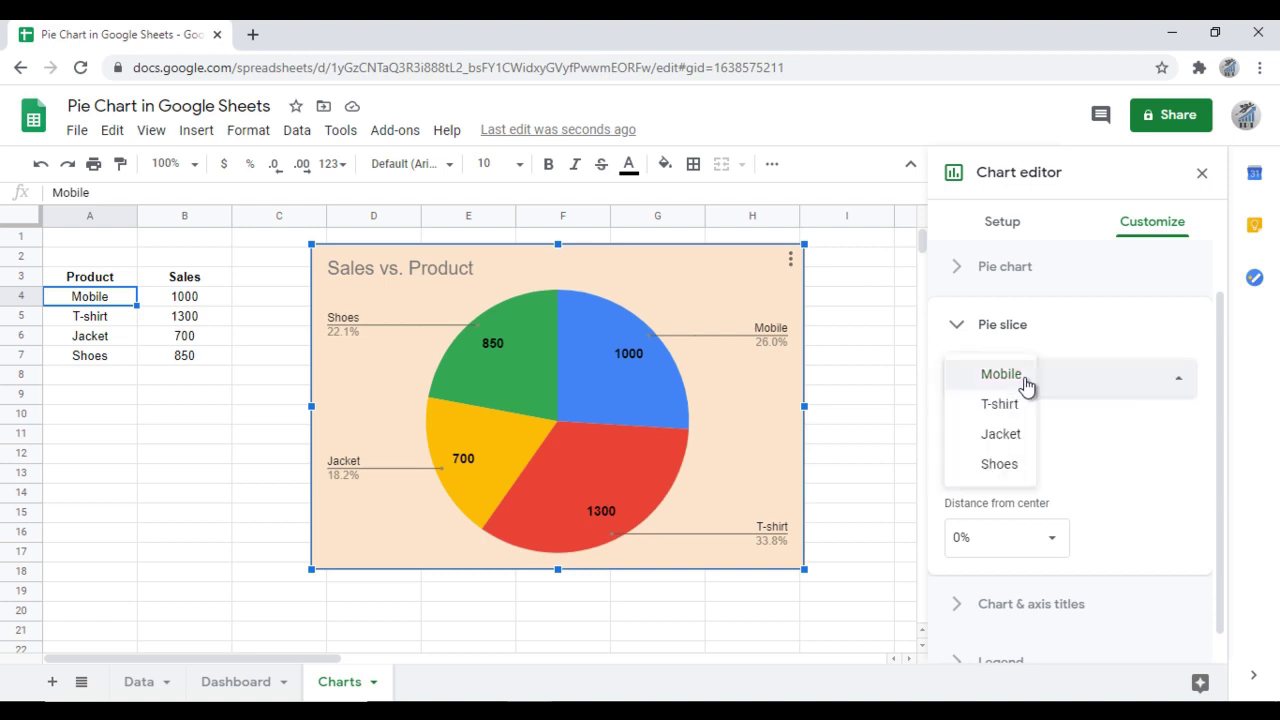
{"action": "left_click", "coordinate": [1005, 437]}
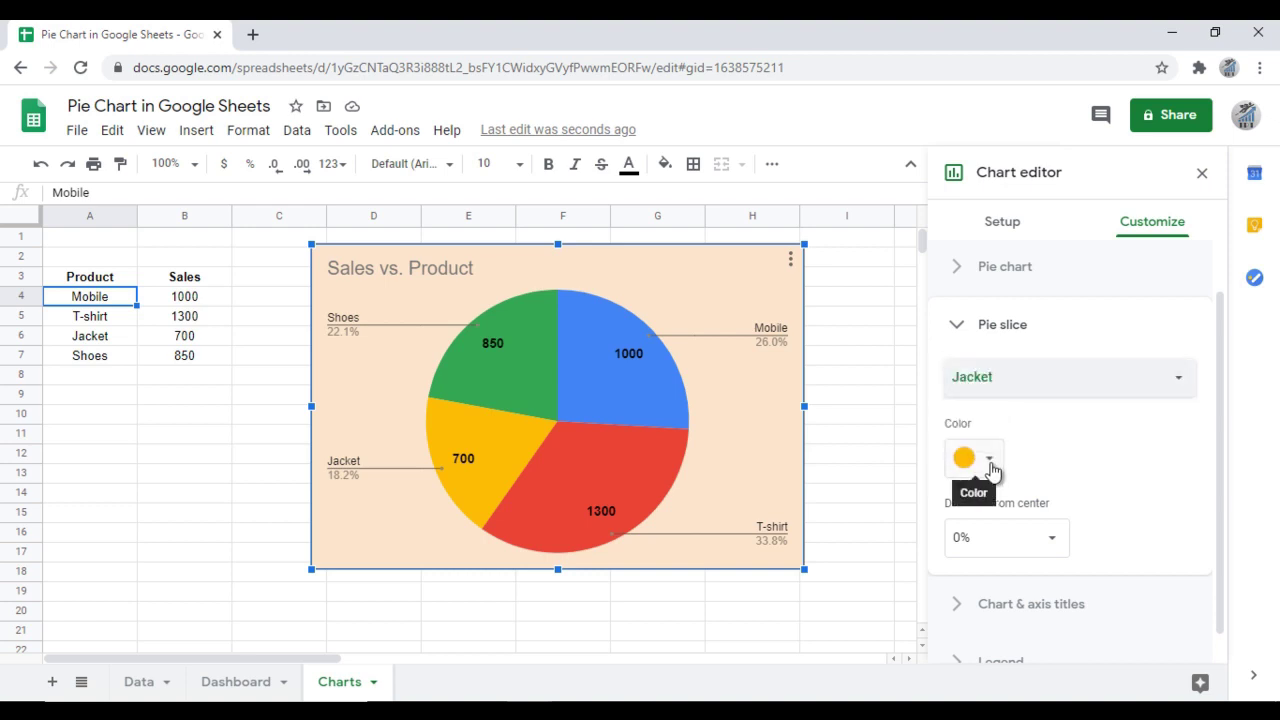
{"action": "left_click", "coordinate": [989, 460]}
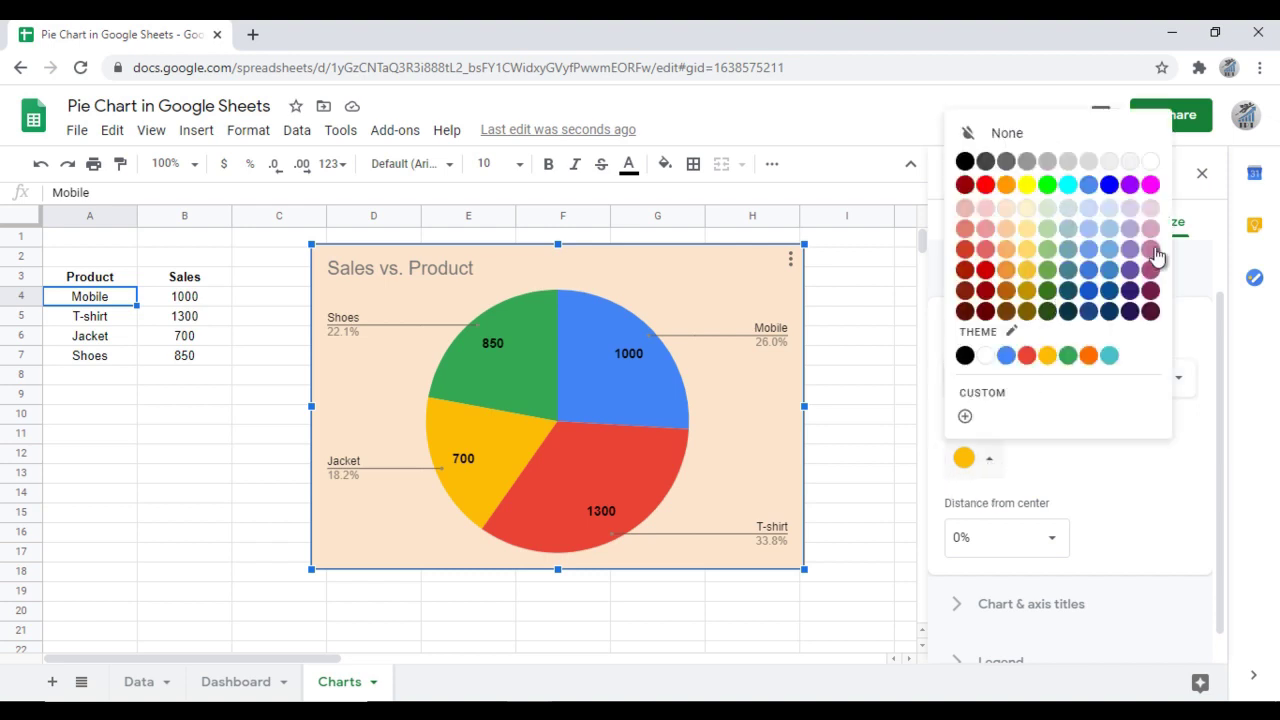
{"action": "left_click", "coordinate": [1150, 185]}
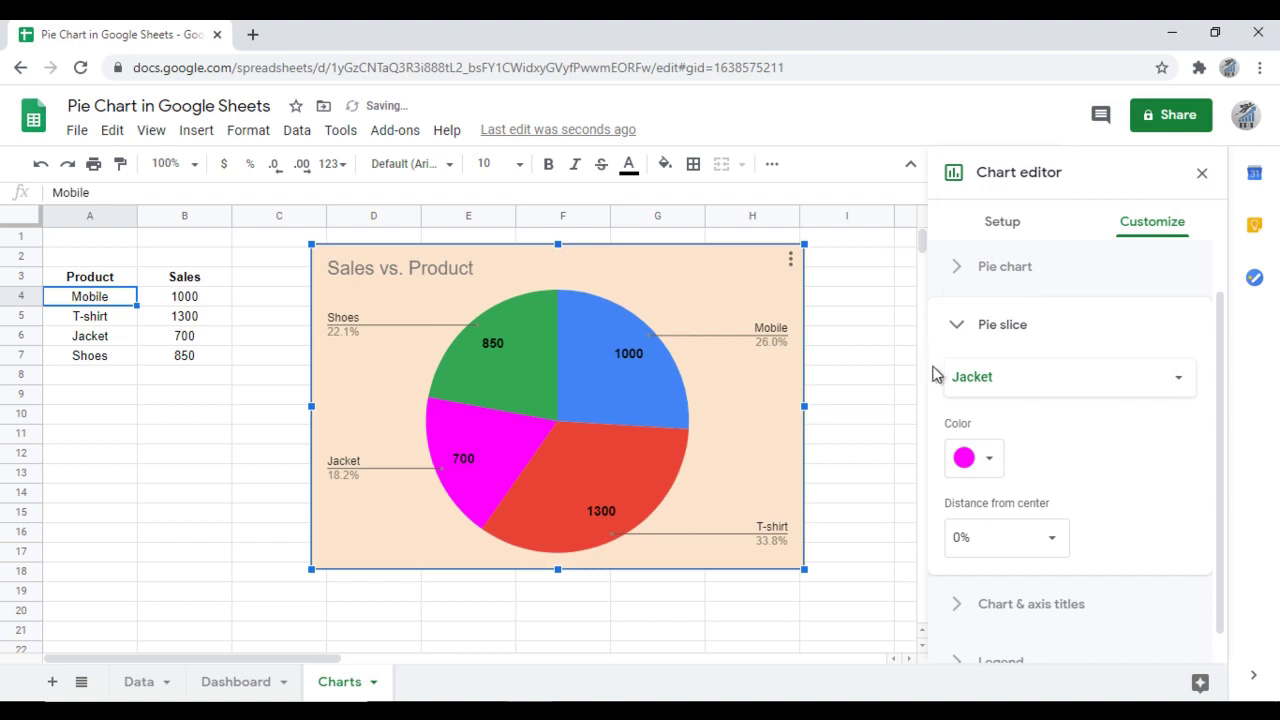
{"action": "left_click", "coordinate": [990, 467]}
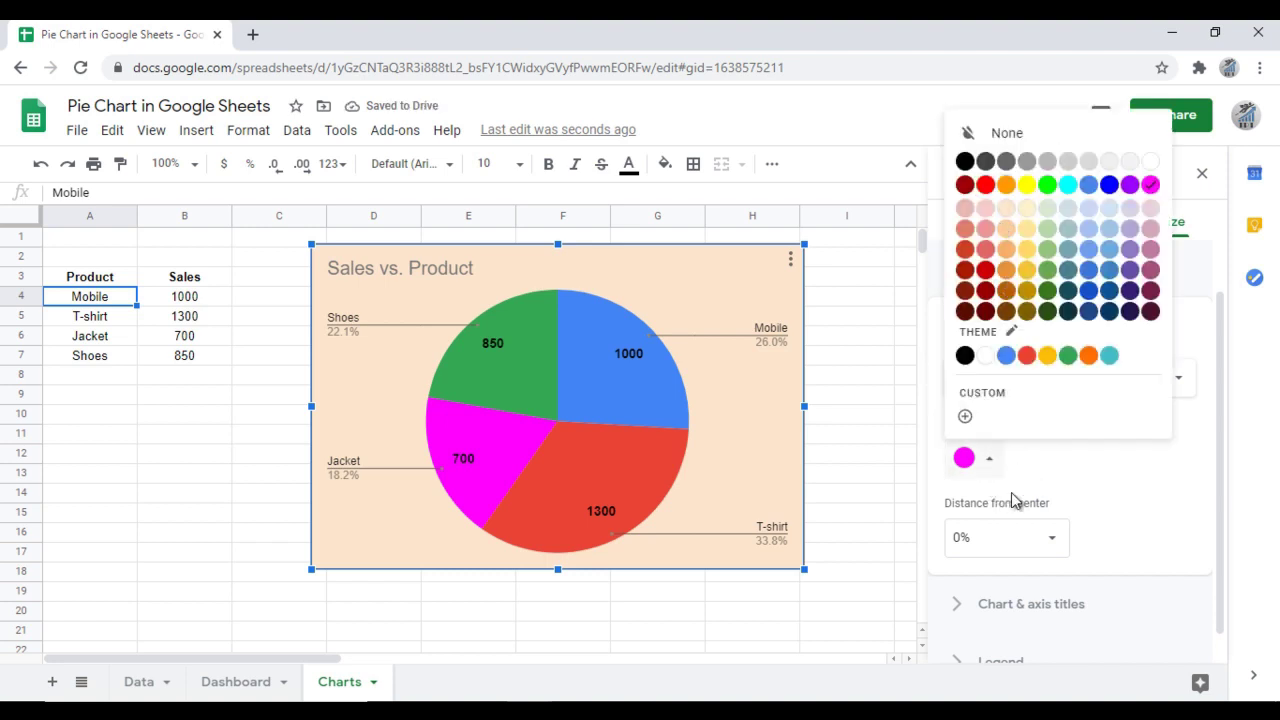
{"action": "left_click", "coordinate": [1034, 481]}
{"action": "left_click", "coordinate": [1000, 380]}
{"action": "left_click", "coordinate": [1003, 318]}
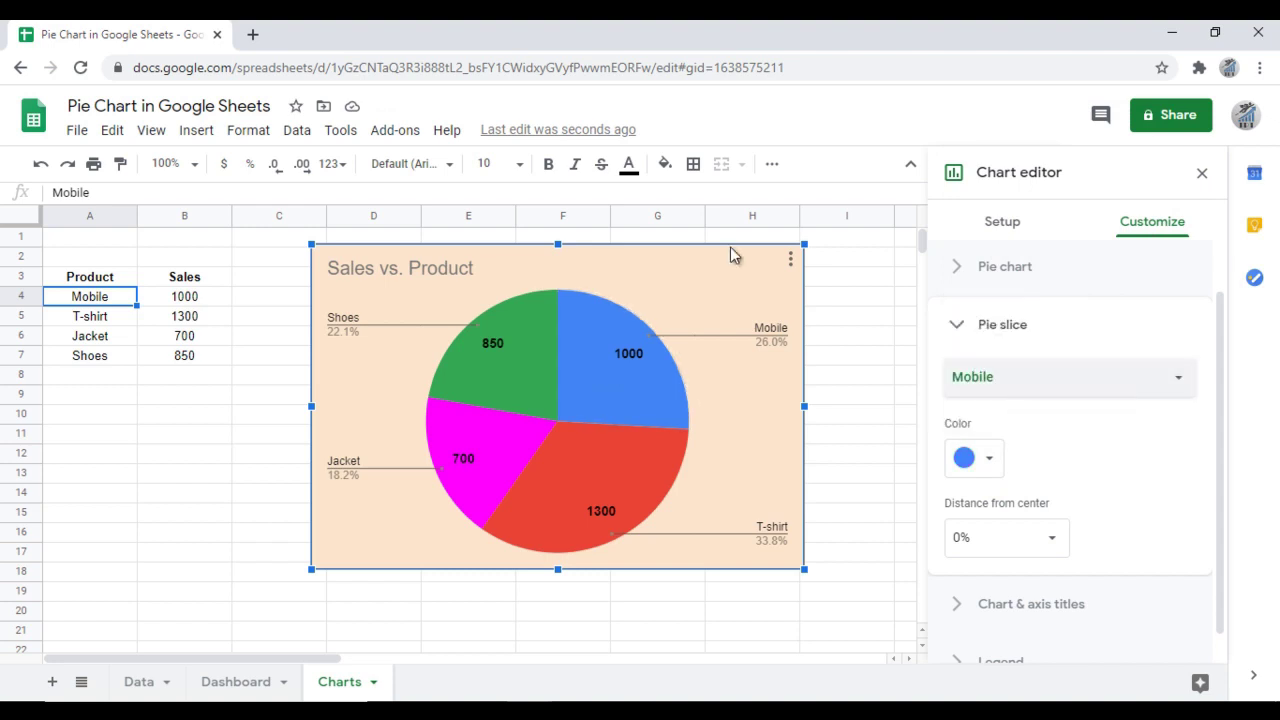
{"action": "left_click", "coordinate": [1053, 547]}
{"action": "left_click", "coordinate": [990, 404]}
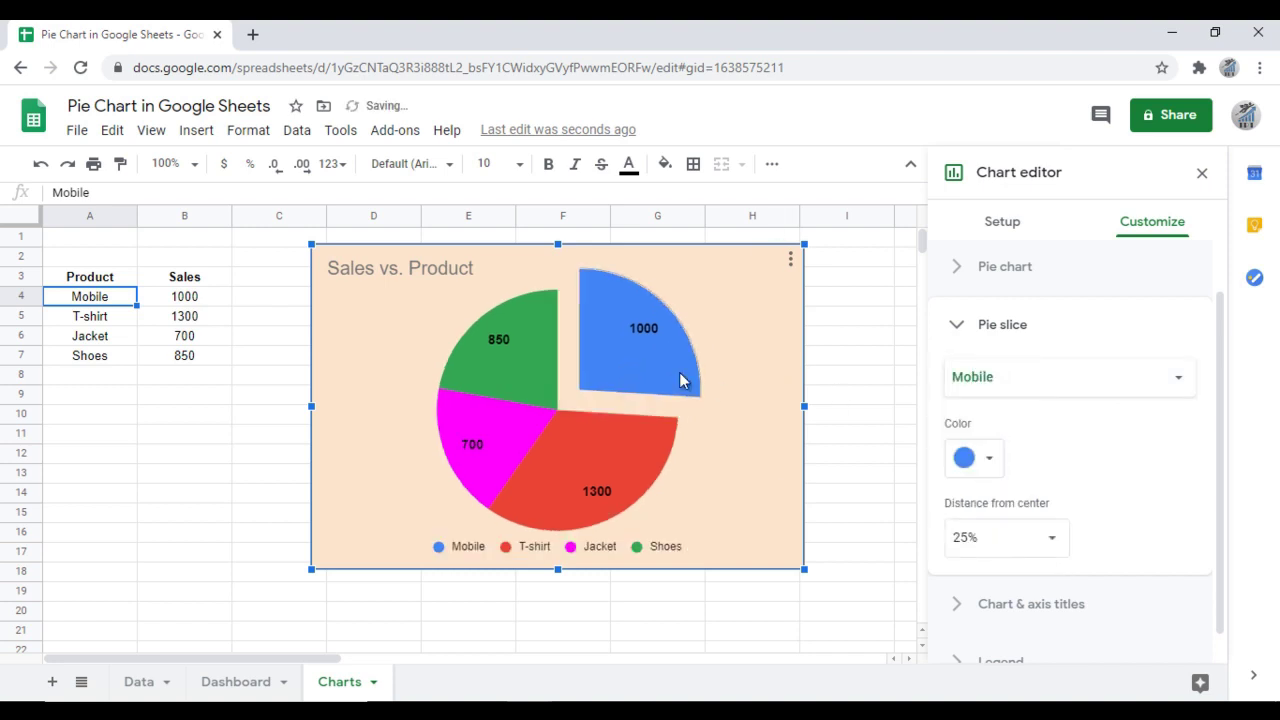
{"action": "left_click", "coordinate": [1053, 552]}
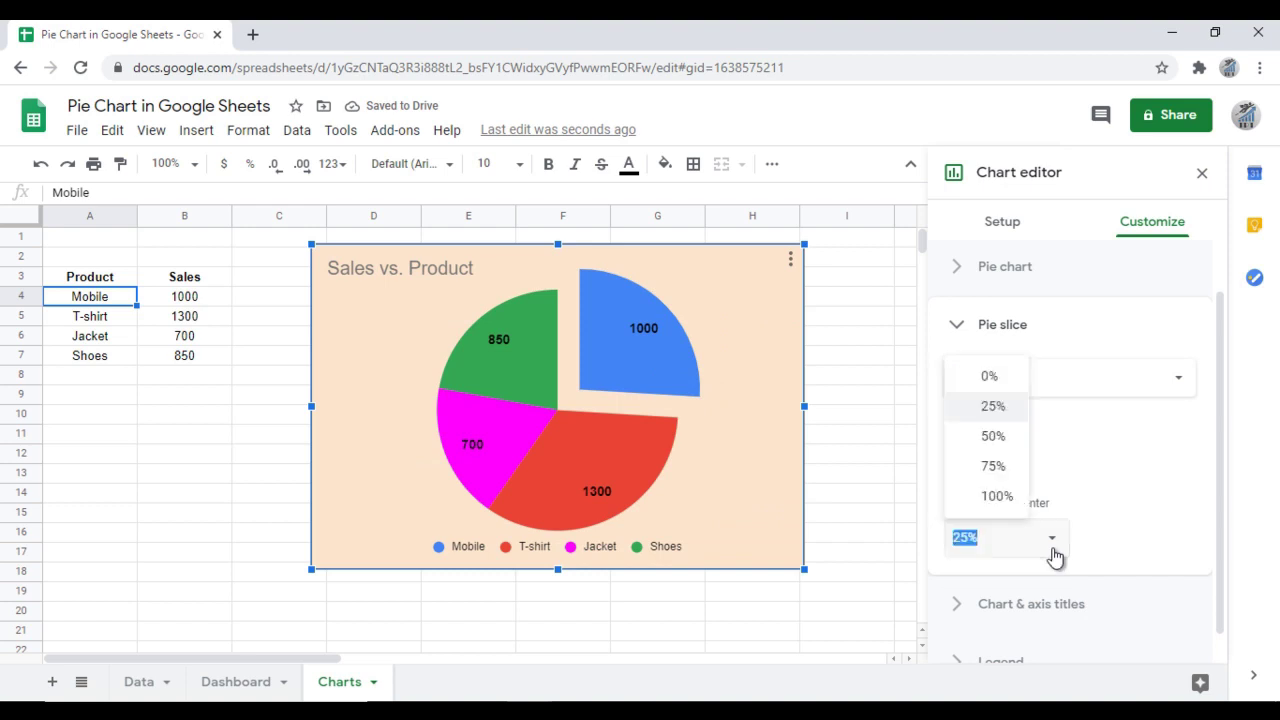
{"action": "left_click", "coordinate": [1002, 446]}
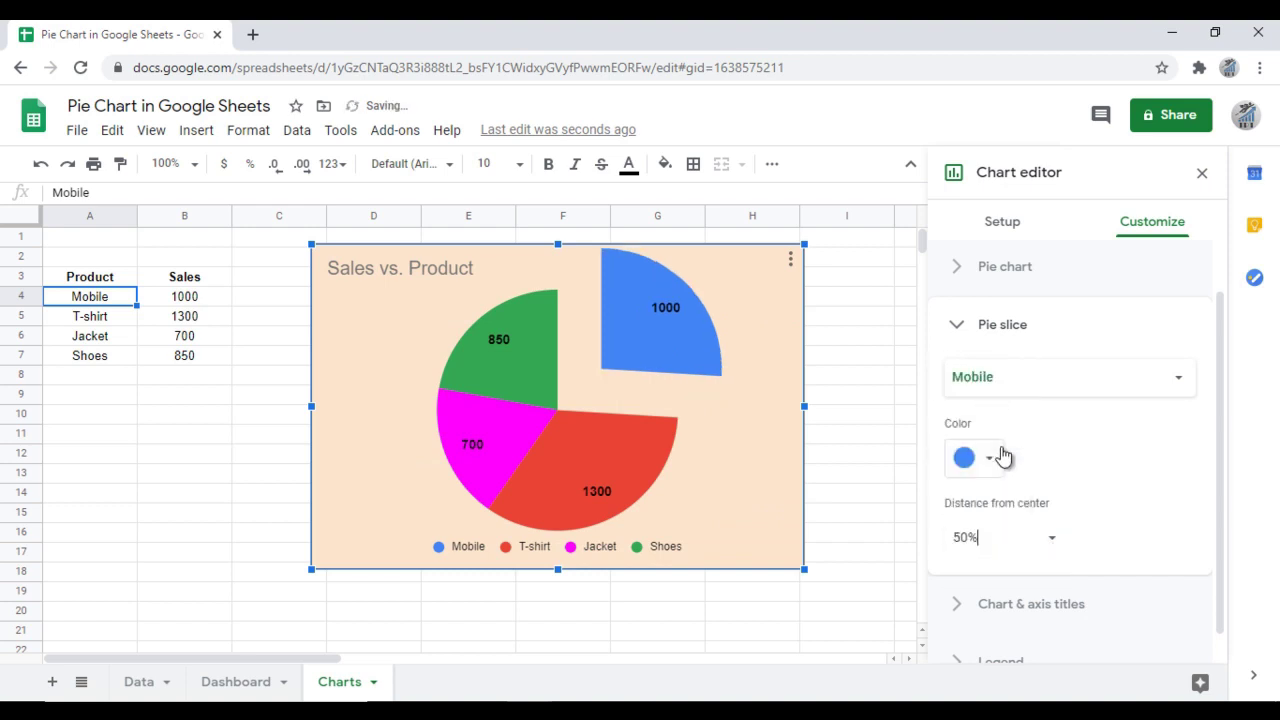
{"action": "left_click", "coordinate": [1051, 548]}
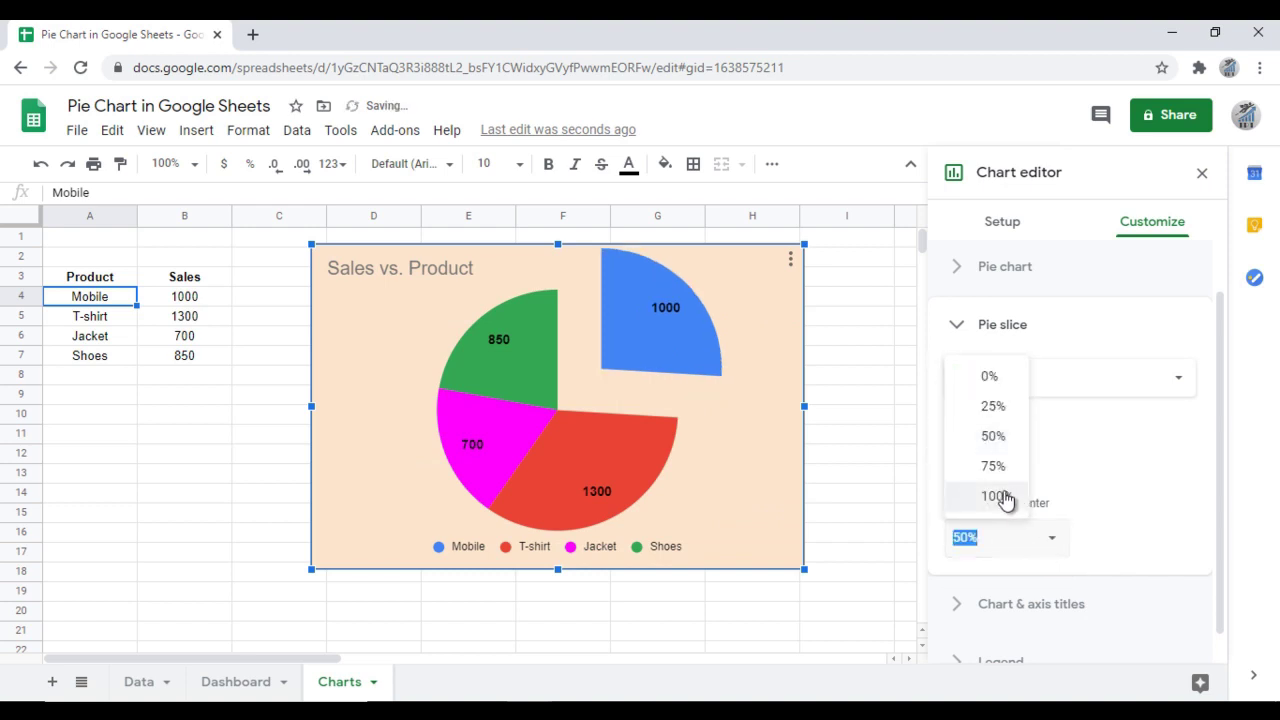
{"action": "left_click", "coordinate": [991, 377]}
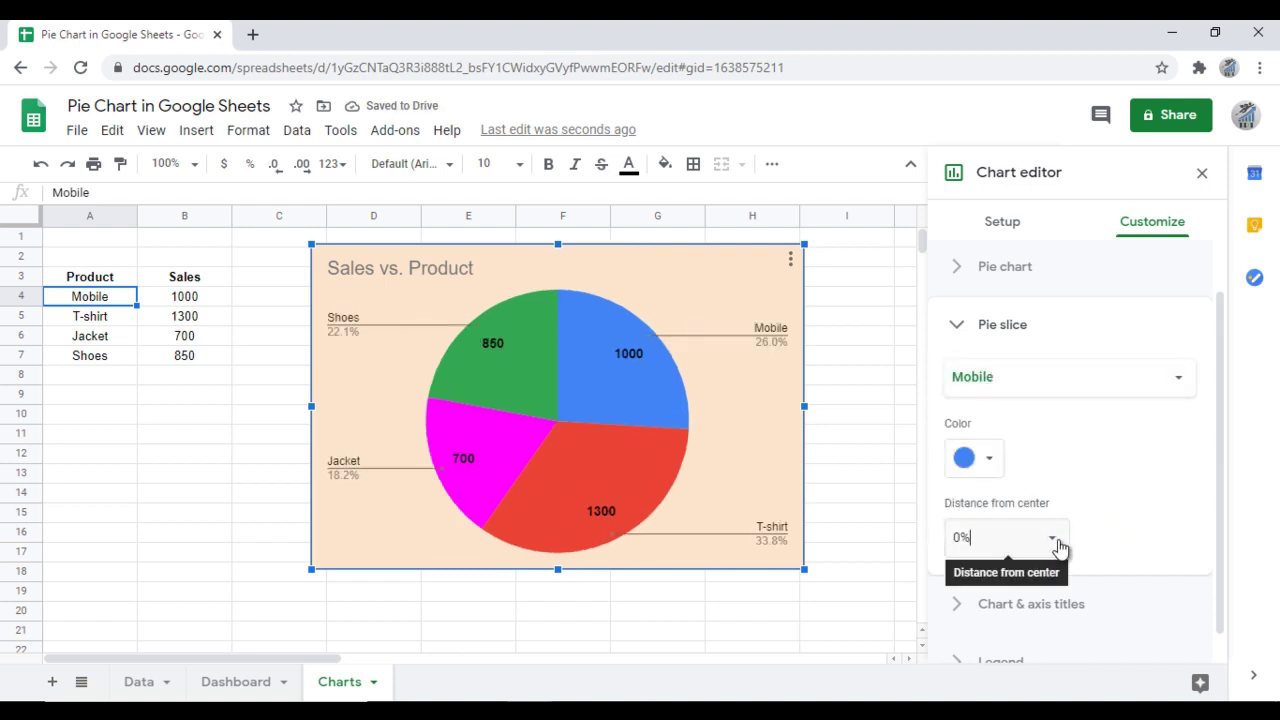
- Replace the chart title text with 'Sales'
{"action": "left_click", "coordinate": [957, 327]}
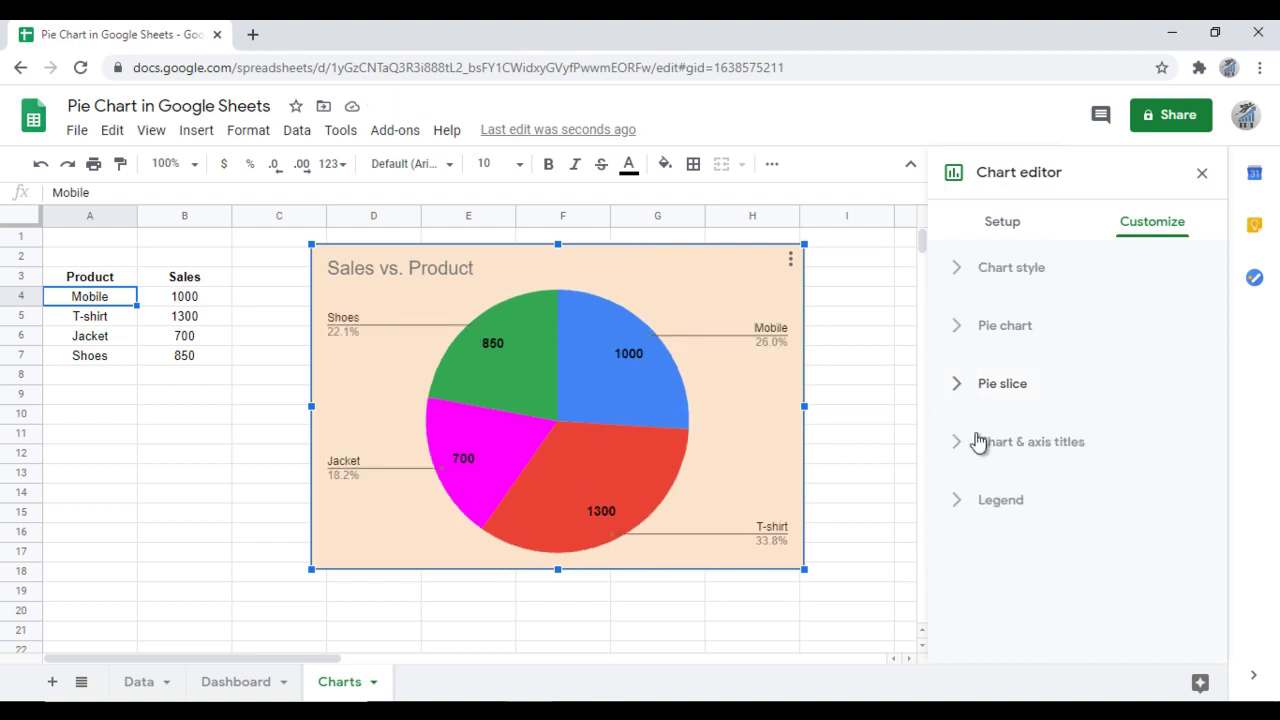
{"action": "left_click", "coordinate": [993, 443]}
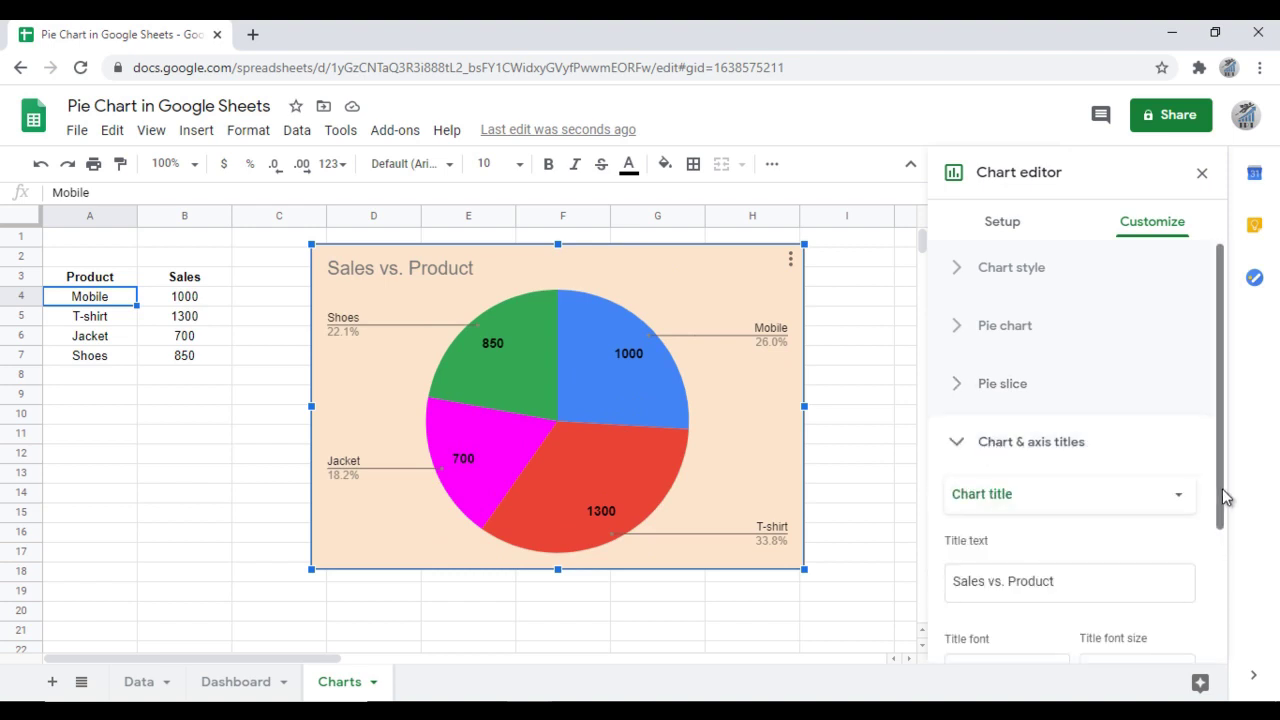
{"action": "scroll", "coordinate": [1206, 560], "scroll_direction": "down", "scroll_amount": 2}
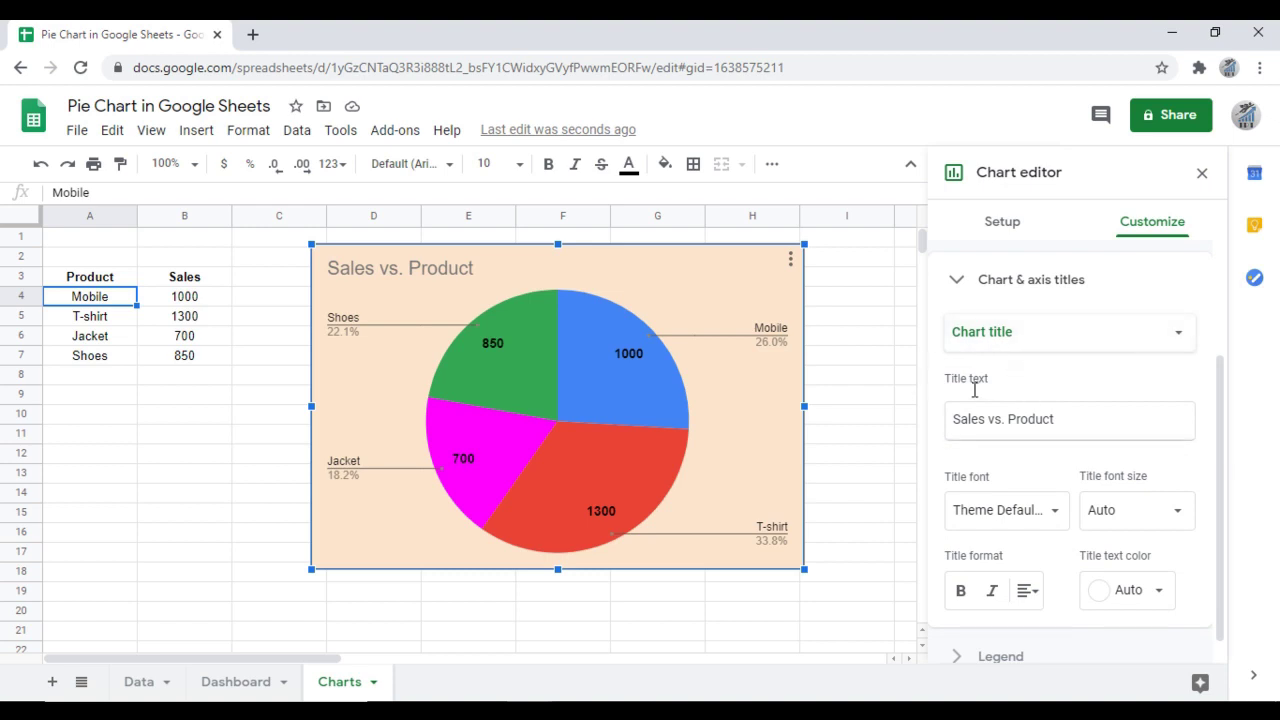
{"action": "double_click", "coordinate": [955, 419]}
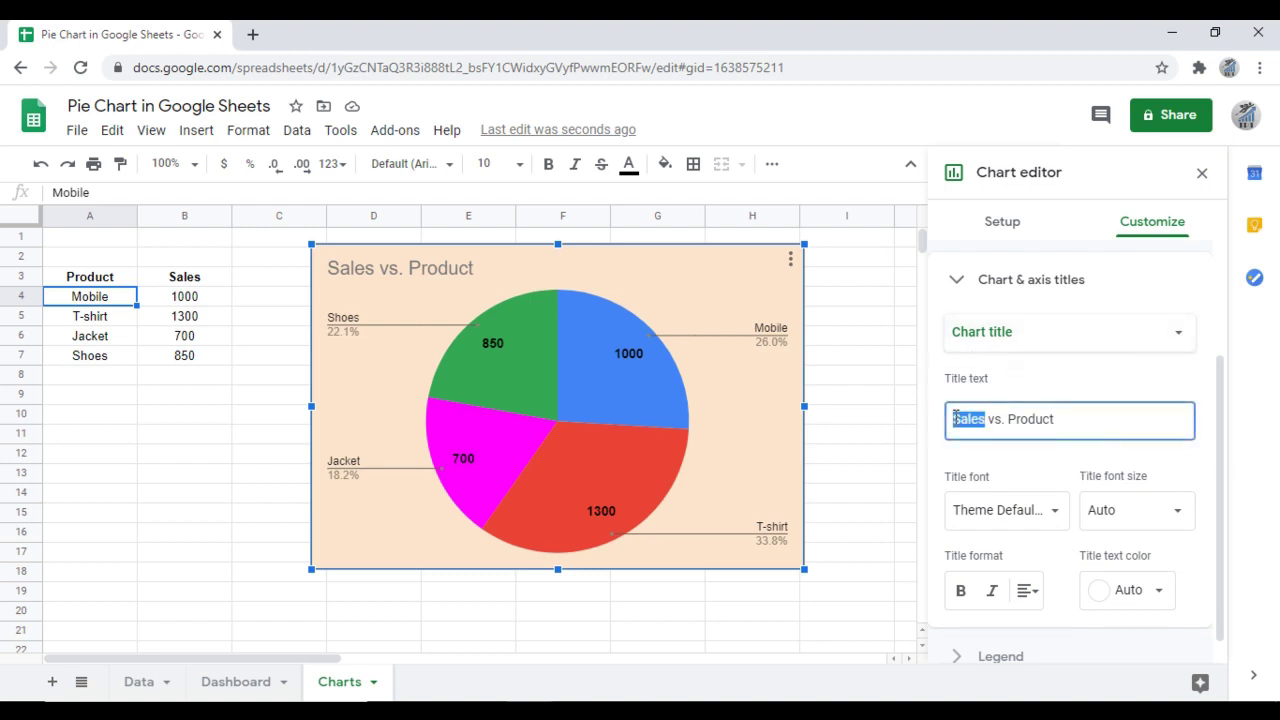
{"action": "key", "text": "ctrl+a"}
{"action": "type", "text": "Sa"}
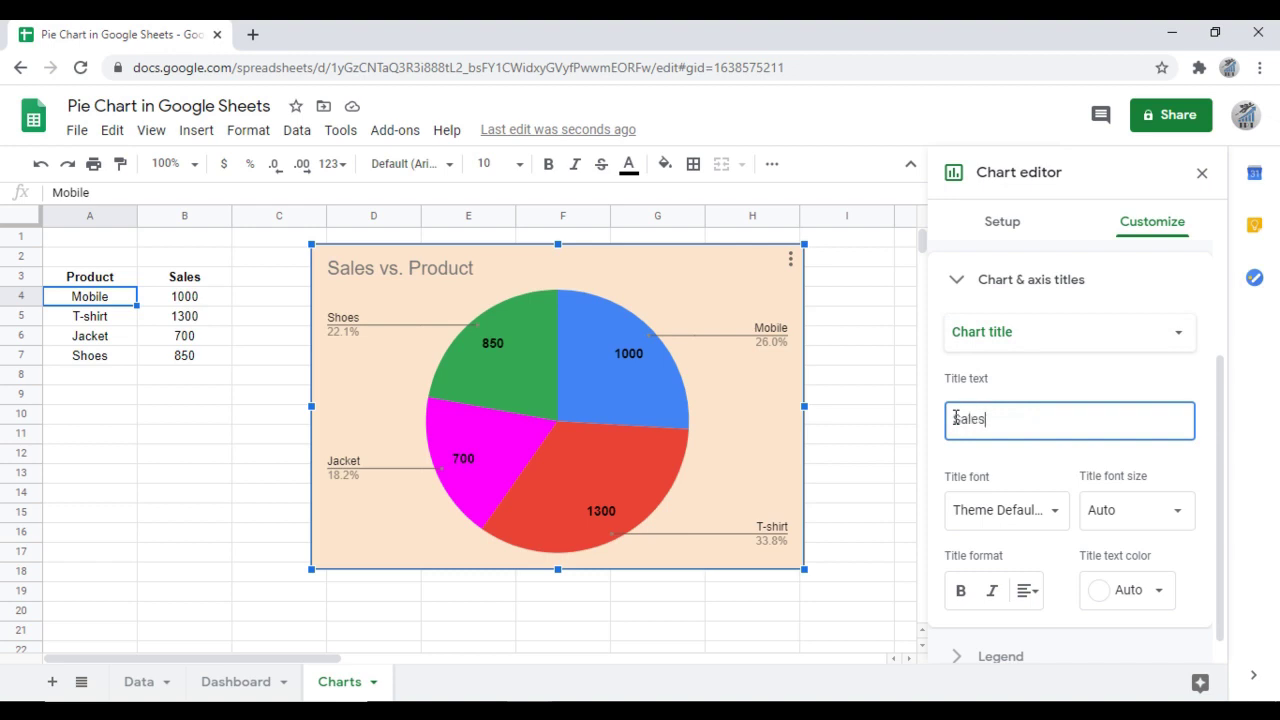
{"action": "left_click", "coordinate": [988, 484]}
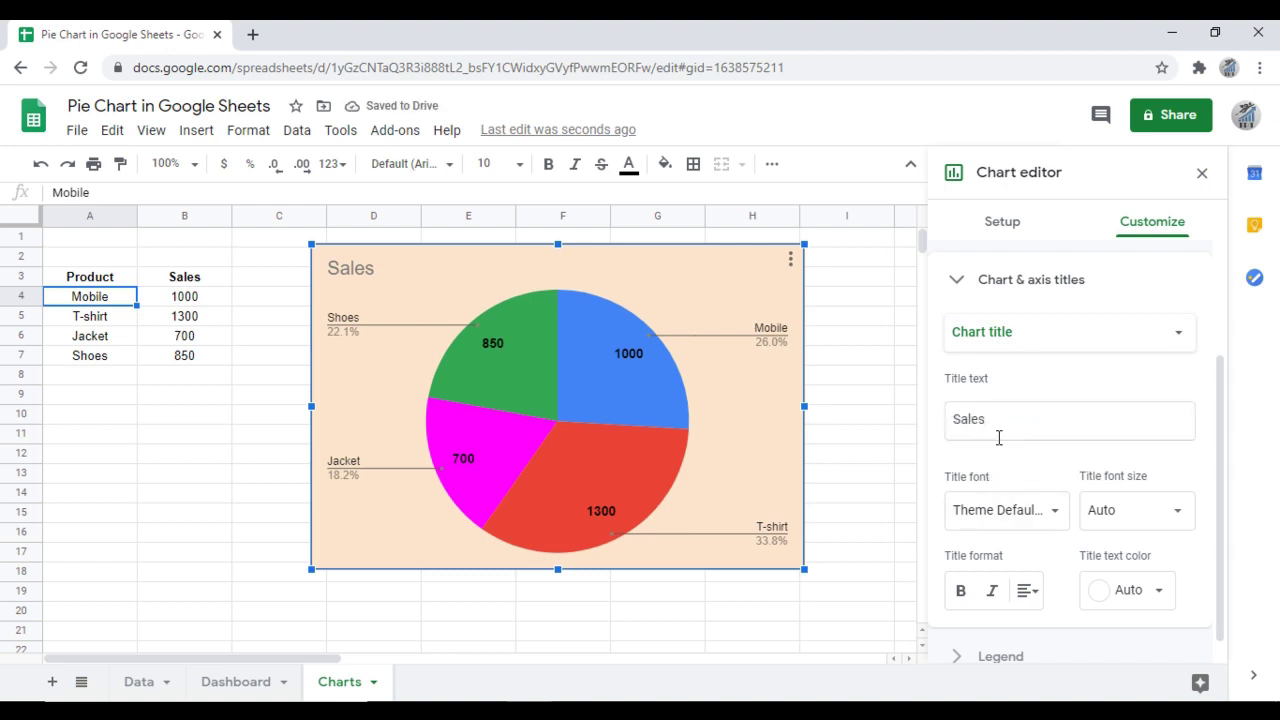
- Make the chart title bold and centre-aligned
{"action": "left_click", "coordinate": [960, 591]}
{"action": "left_click", "coordinate": [1024, 592]}
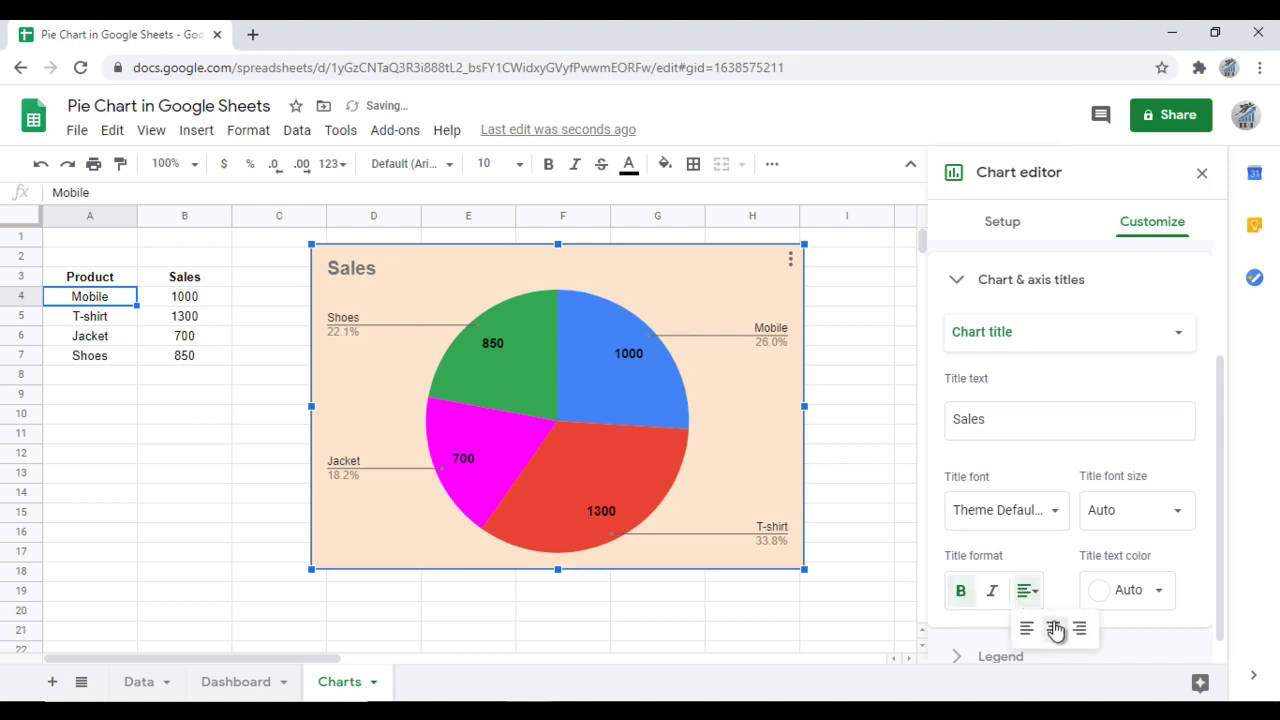
{"action": "left_click", "coordinate": [1055, 627]}
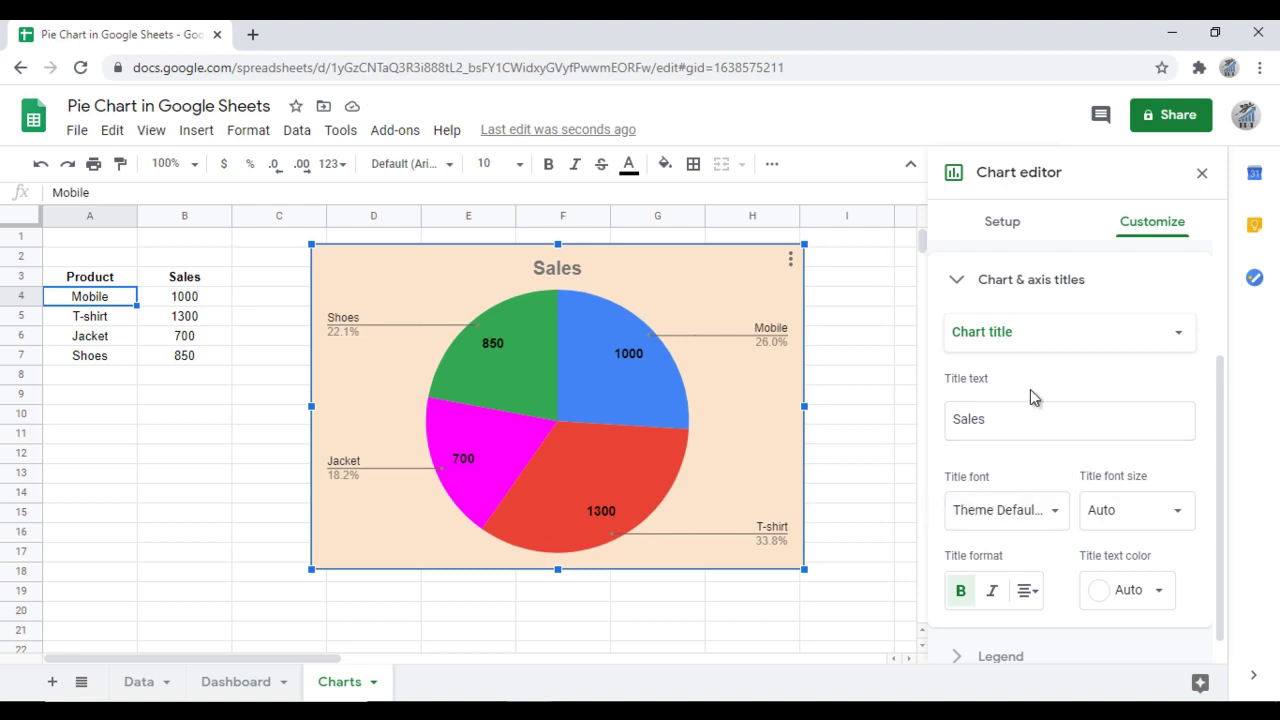
{"action": "left_click", "coordinate": [1022, 341]}
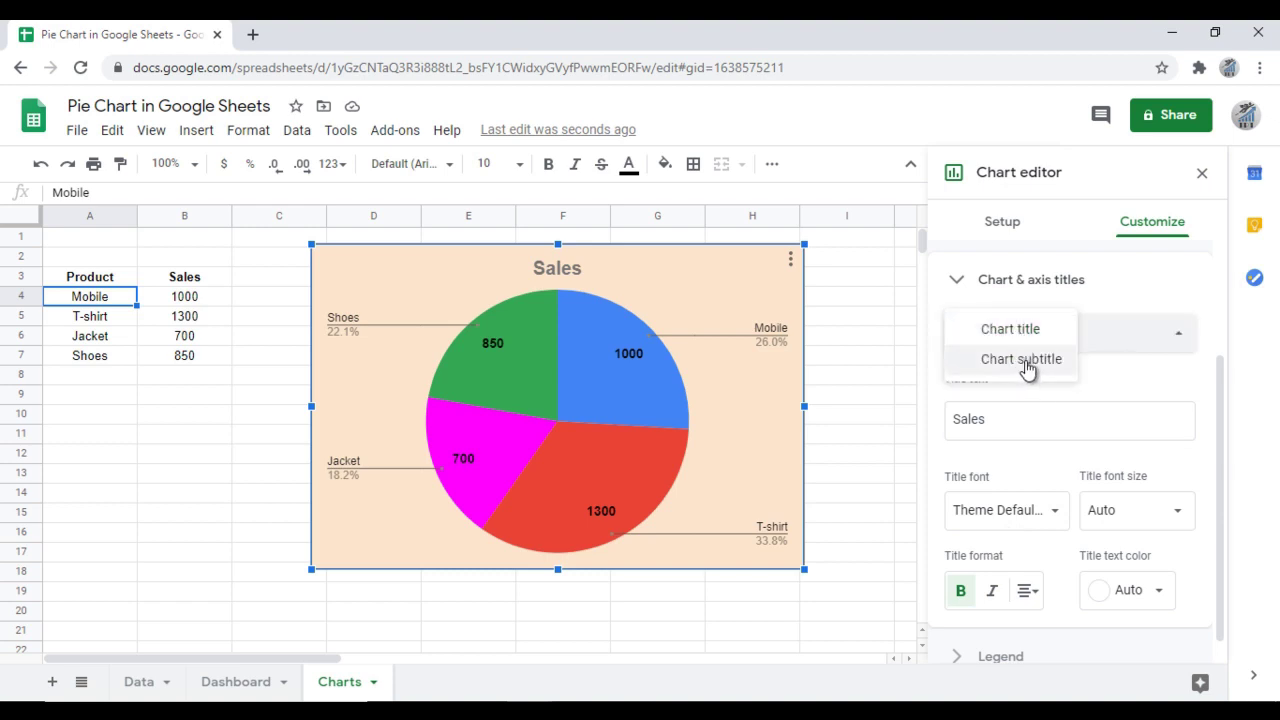
{"action": "left_click", "coordinate": [1133, 388]}
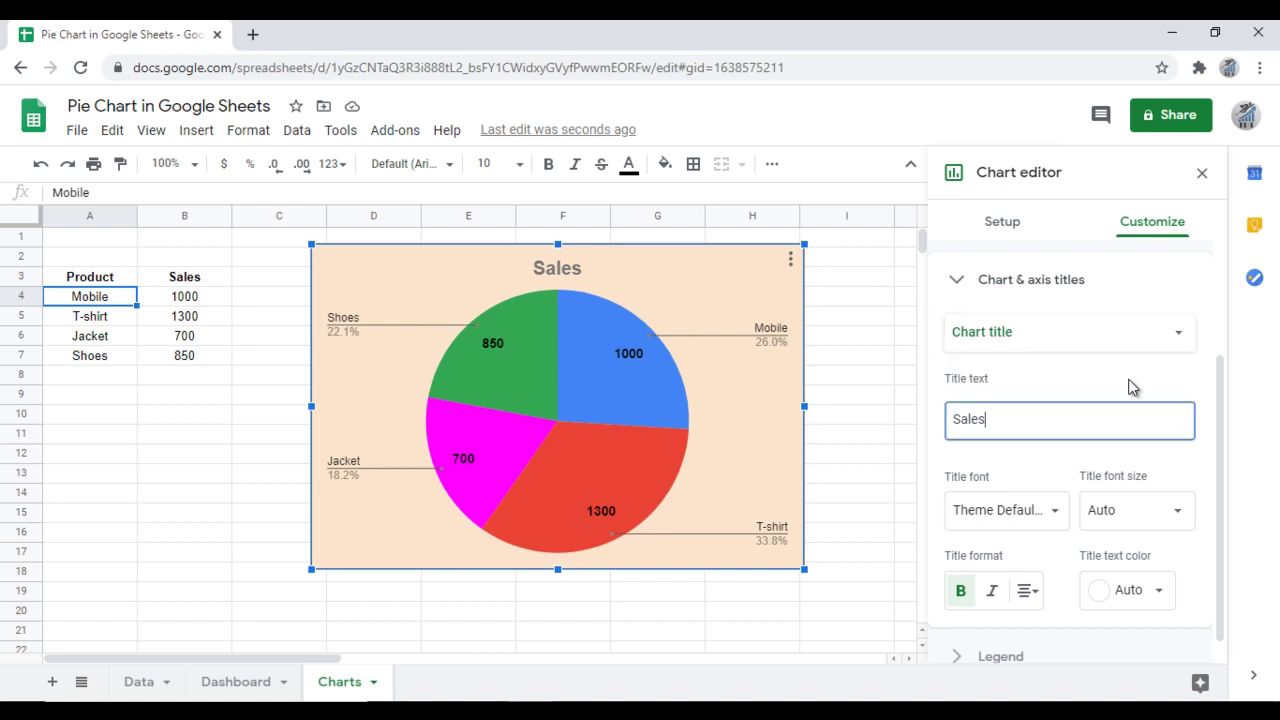
{"action": "left_click", "coordinate": [963, 290]}
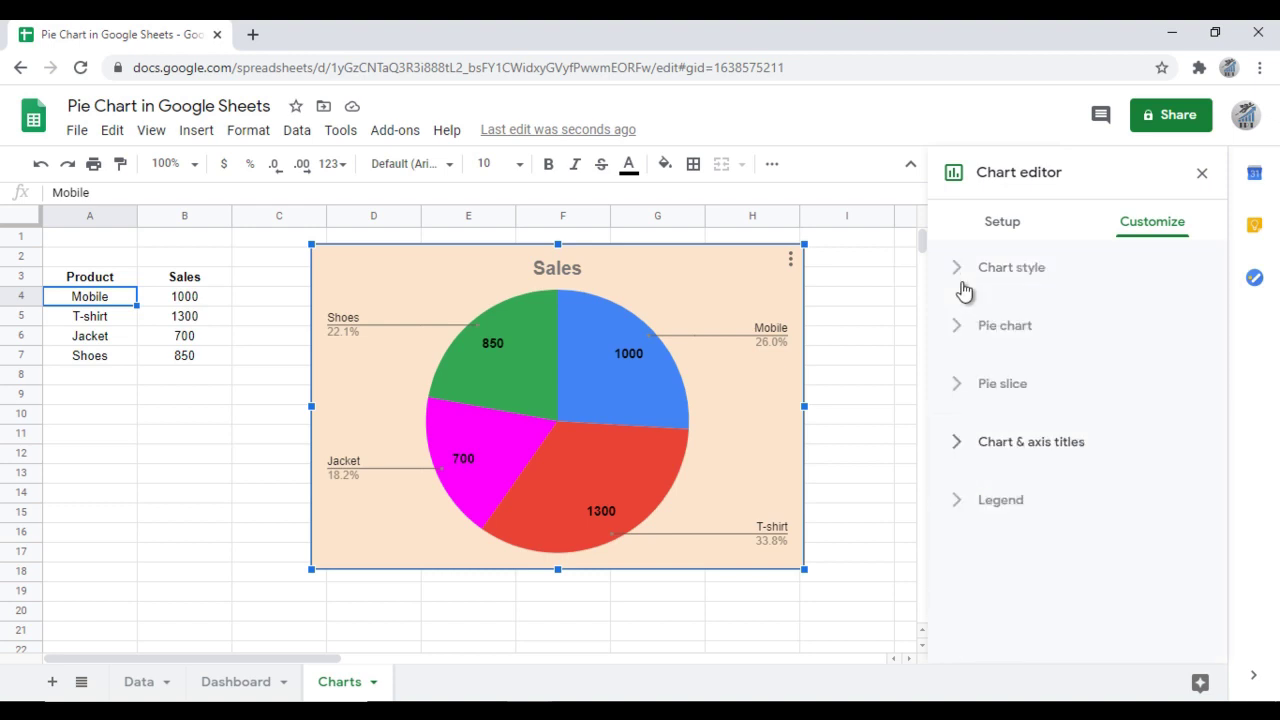
- Try top and bottom legend positions, then set the legend to bold Labeled callouts
{"action": "left_click", "coordinate": [958, 499]}
{"action": "scroll", "coordinate": [1200, 484], "scroll_direction": "down", "scroll_amount": 2}
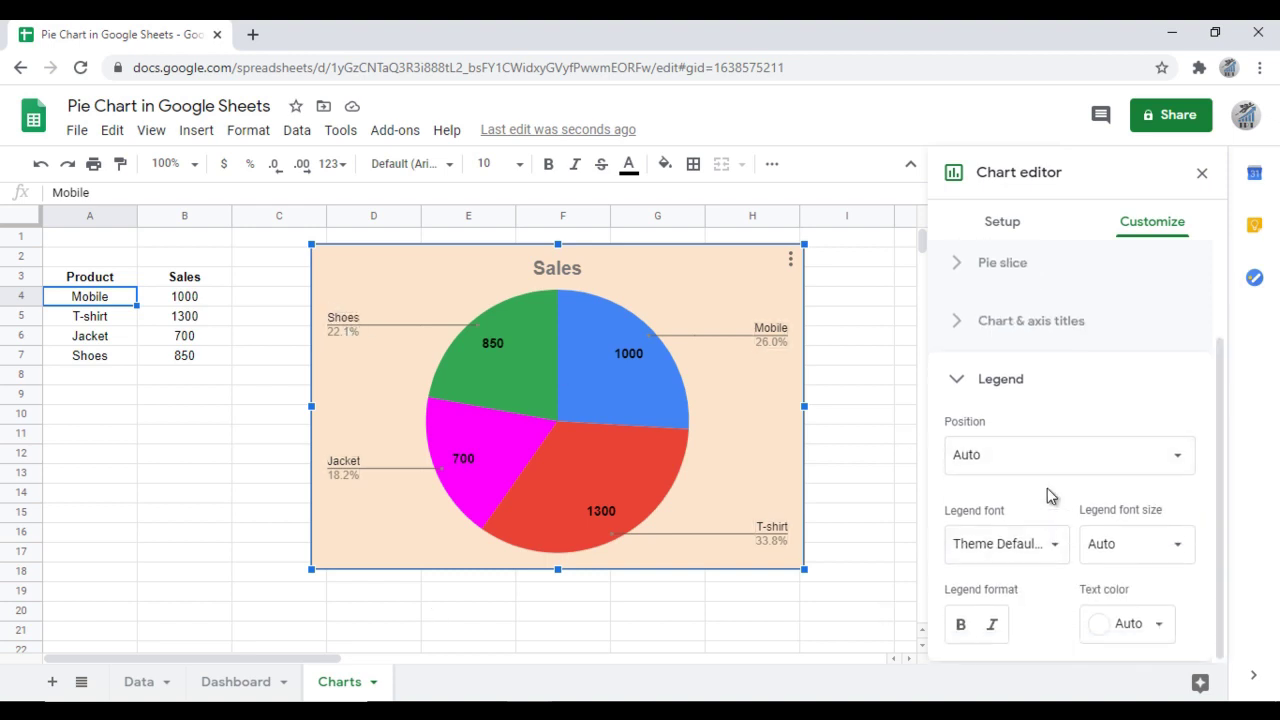
{"action": "left_click", "coordinate": [980, 462]}
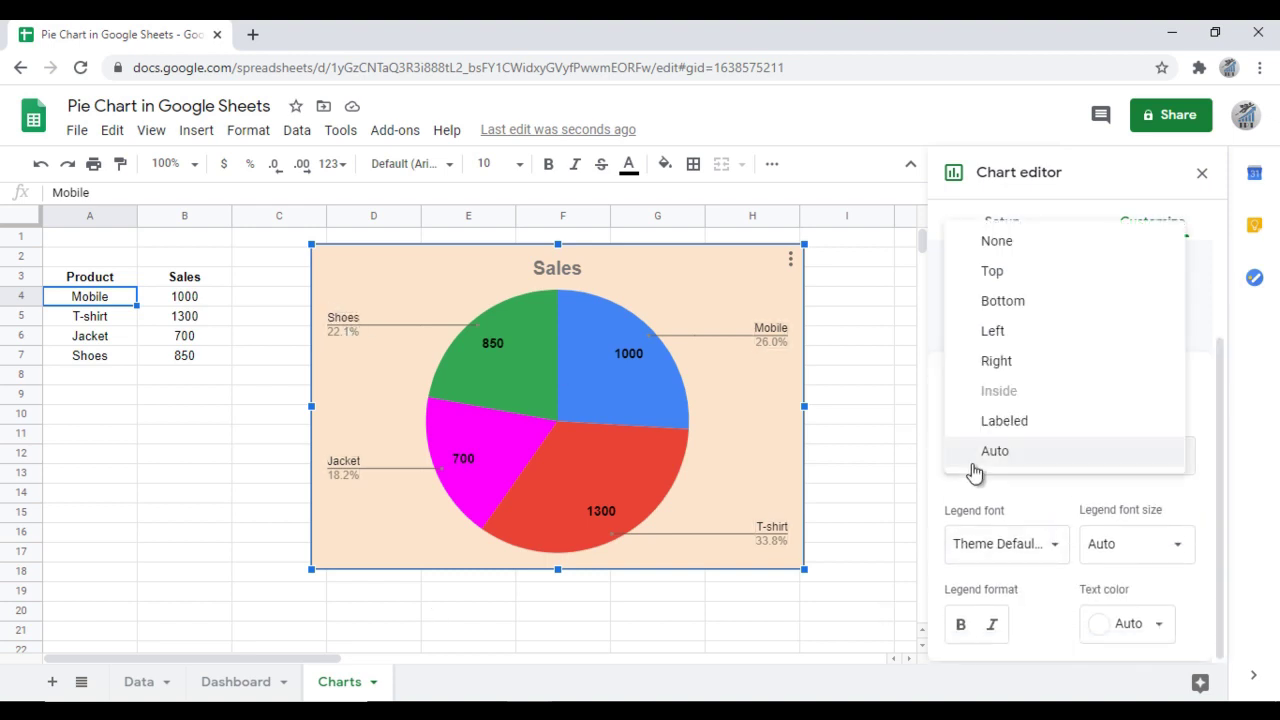
{"action": "left_click", "coordinate": [1014, 283]}
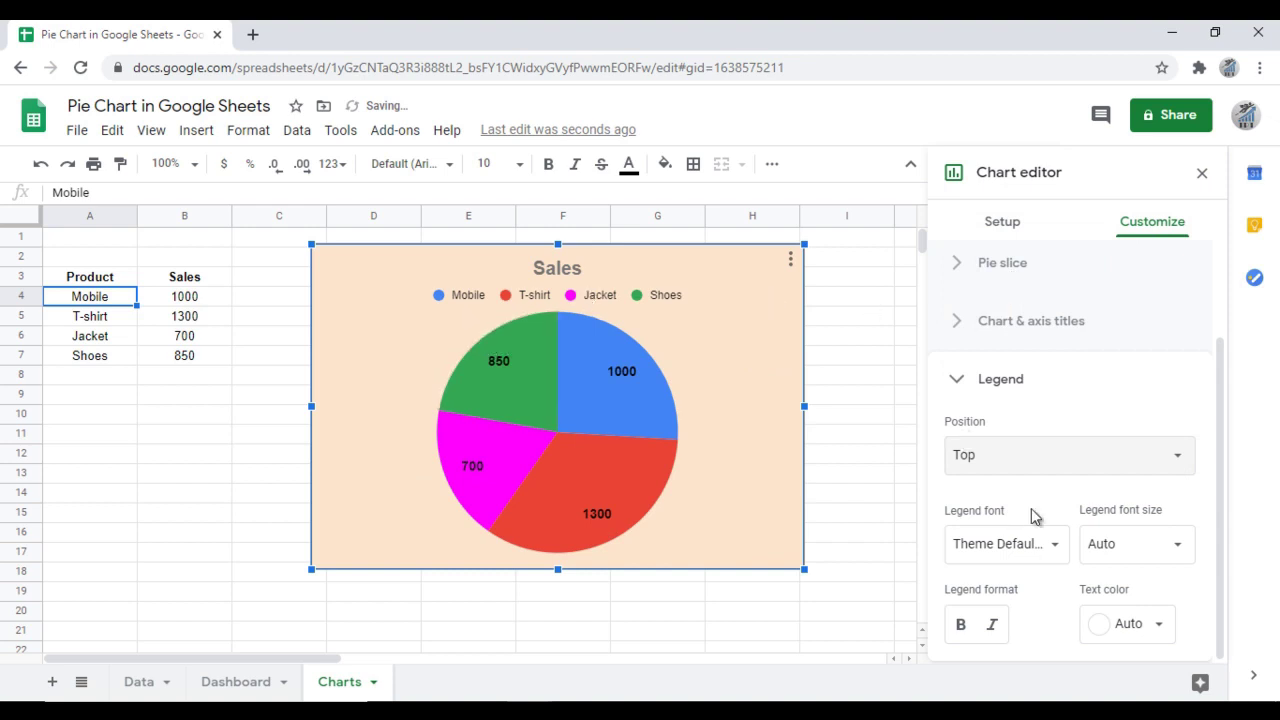
{"action": "left_click", "coordinate": [1040, 466]}
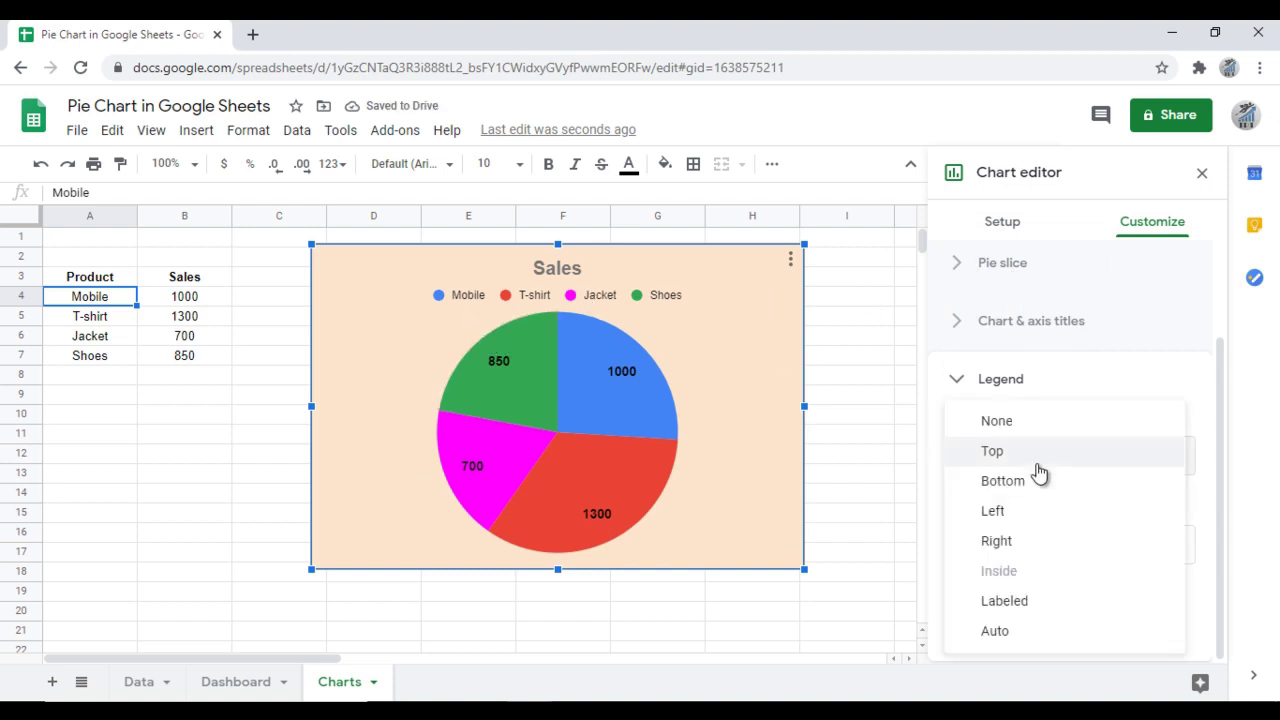
{"action": "left_click", "coordinate": [1028, 486]}
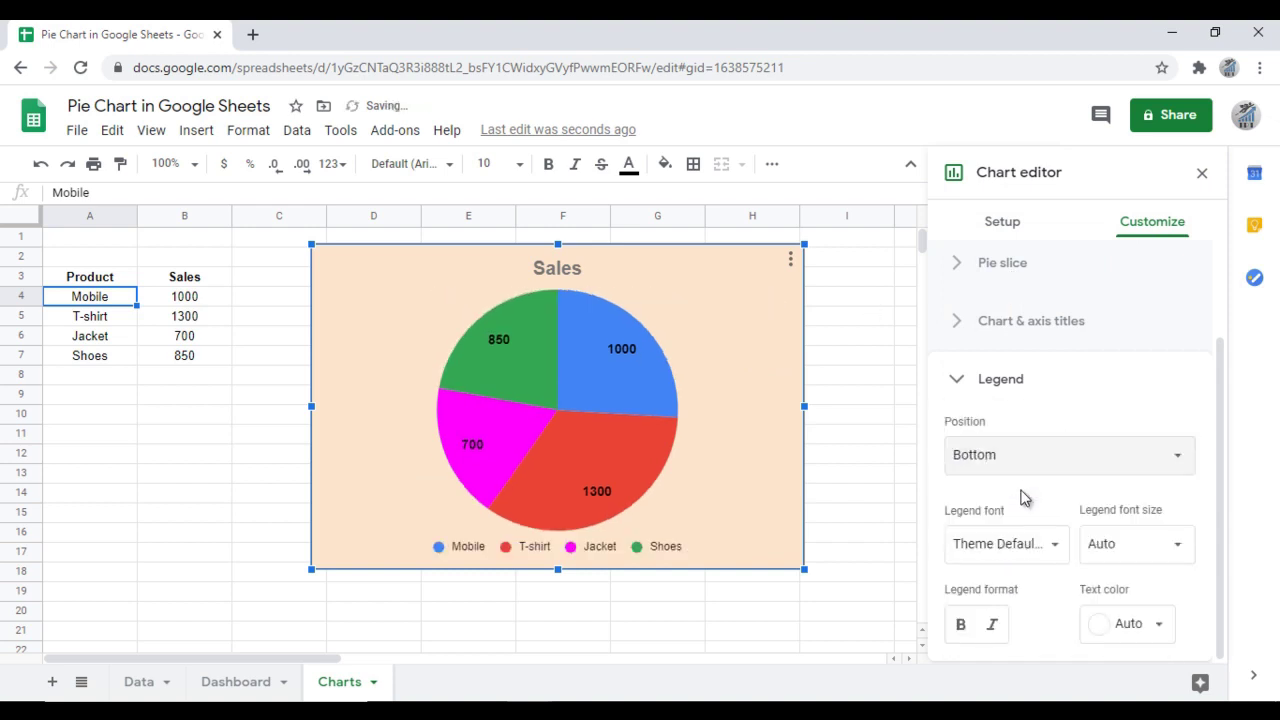
{"action": "left_click", "coordinate": [1012, 460]}
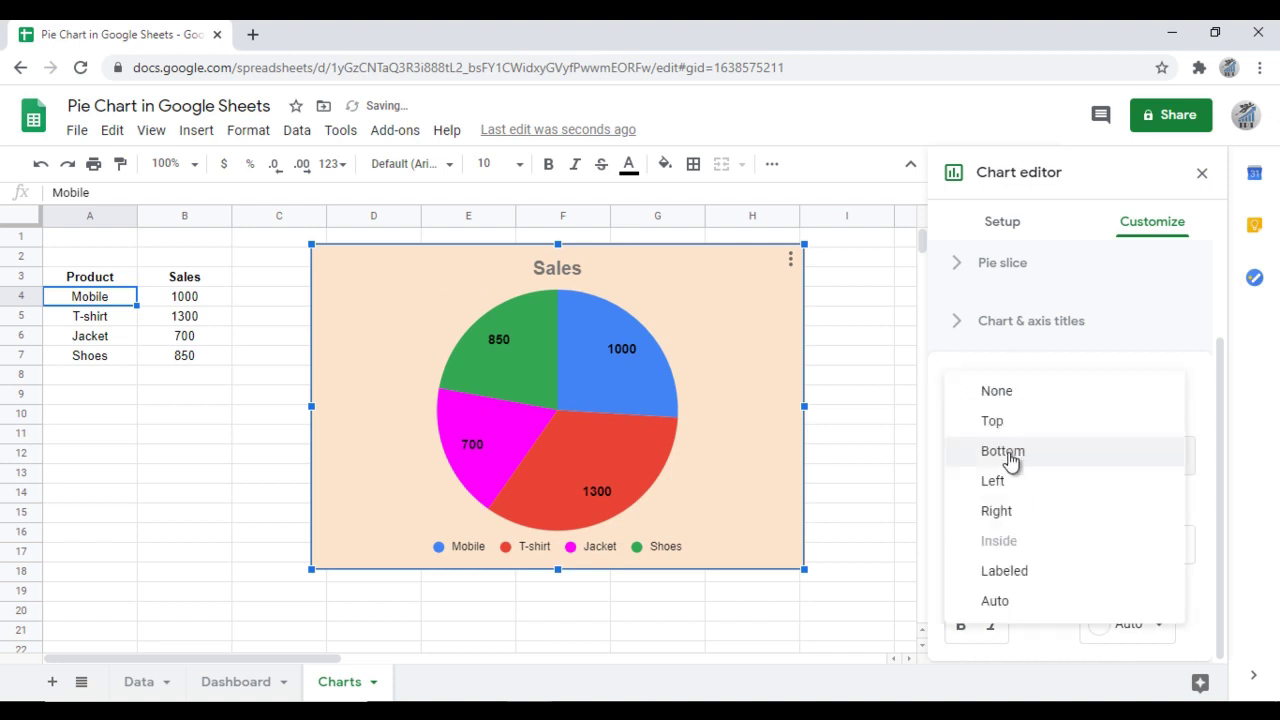
{"action": "left_click", "coordinate": [1012, 601]}
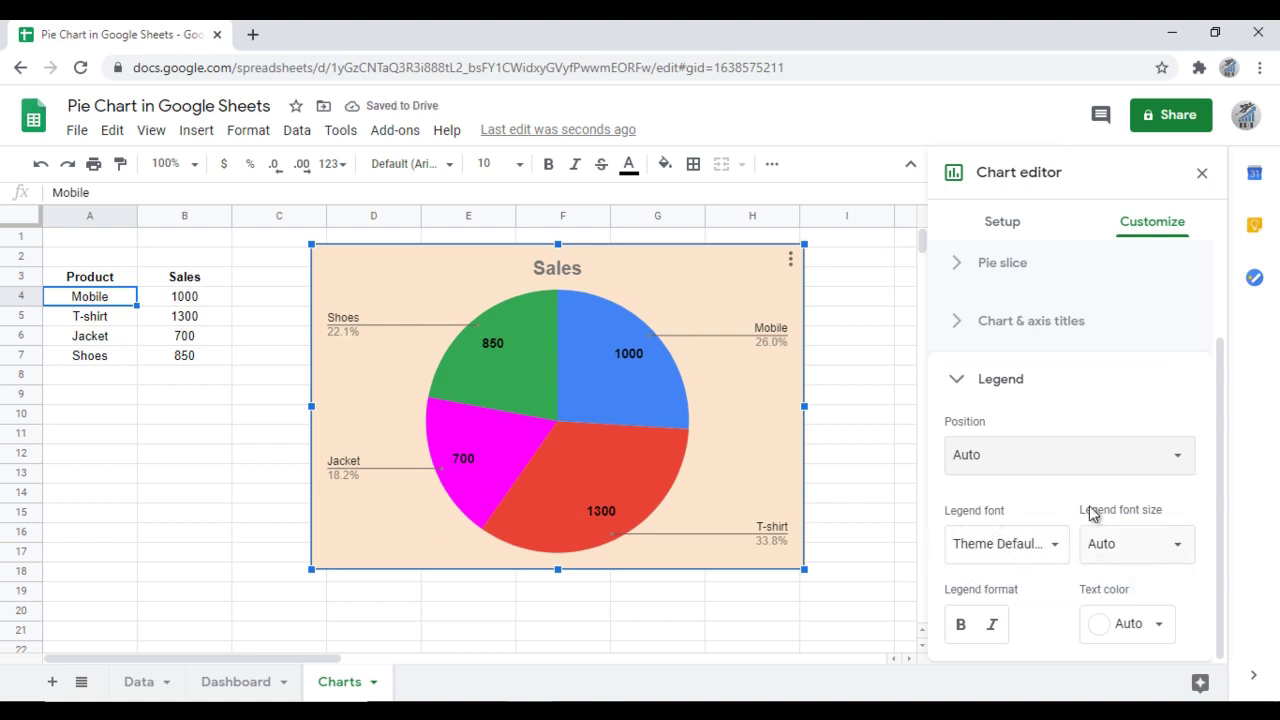
{"action": "left_click", "coordinate": [960, 624]}
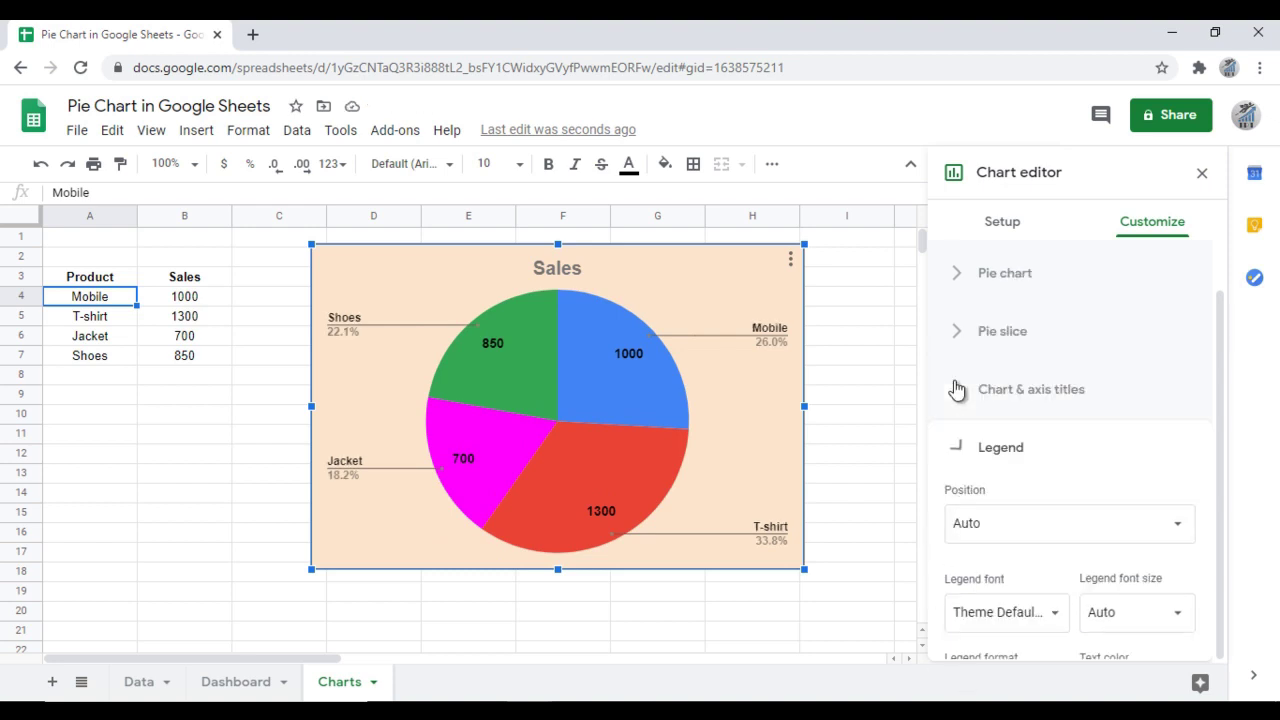
- Go to the Setup tab and show the list of chart types
{"action": "left_click", "coordinate": [1128, 226]}
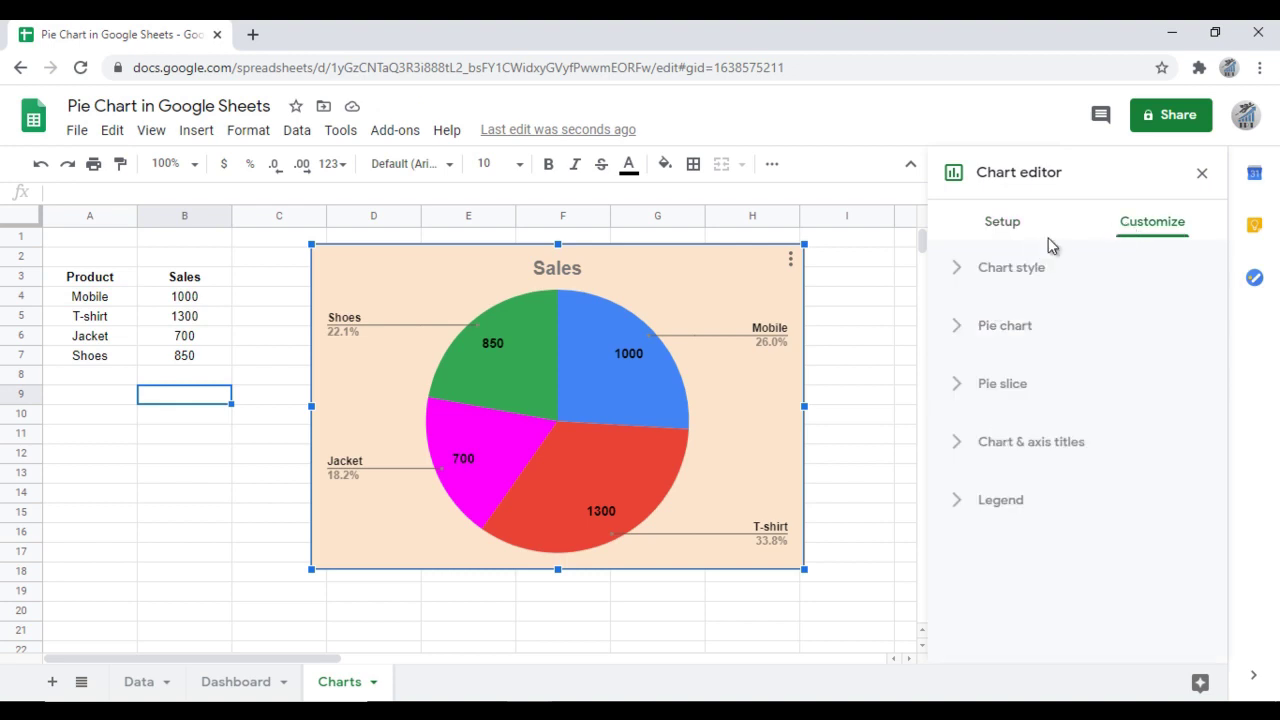
{"action": "left_click", "coordinate": [1012, 224]}
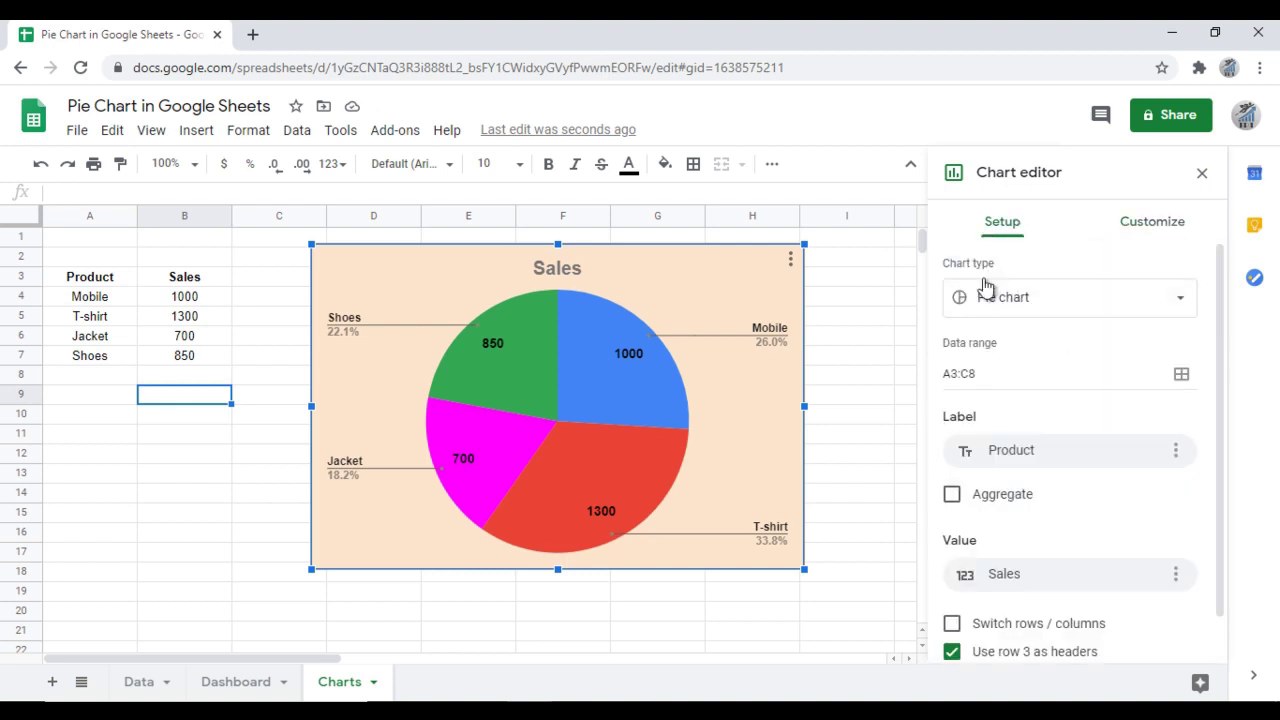
{"action": "left_click", "coordinate": [1023, 308]}
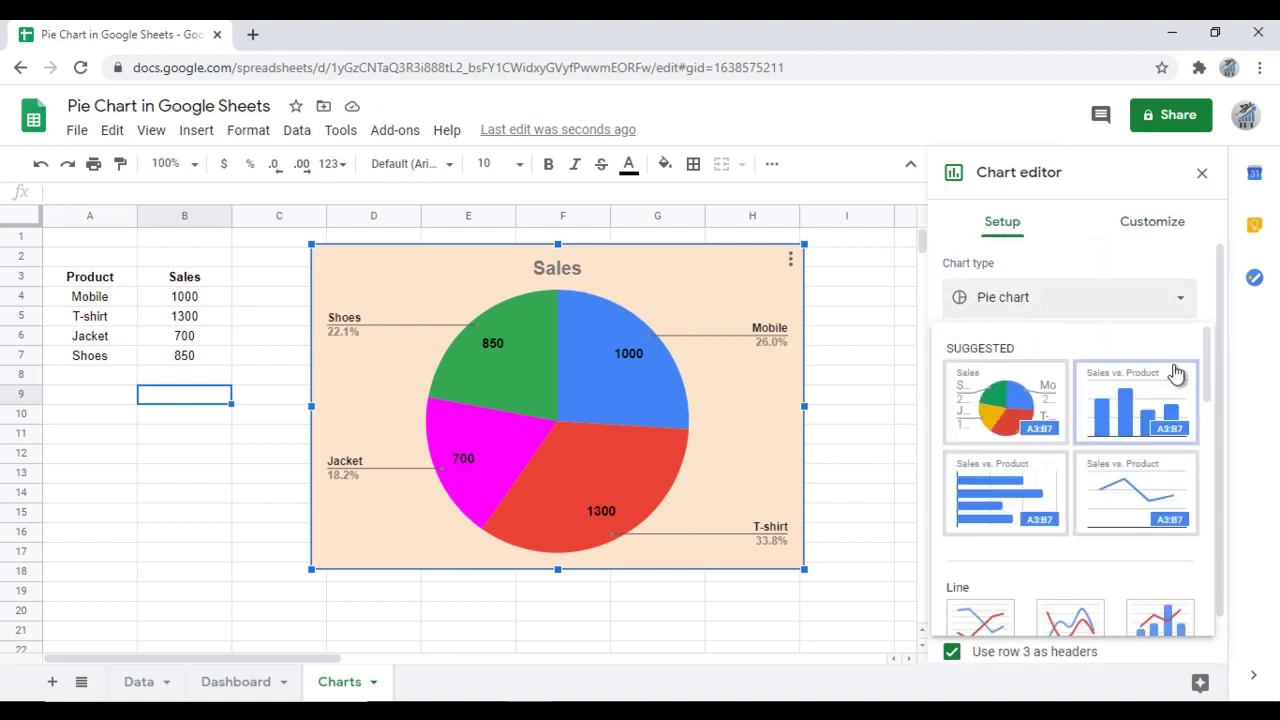
- Switch the chart to Doughnut, then to 3D pie, then back to a flat Pie chart
{"action": "left_click_drag", "start_coordinate": [1207, 353], "coordinate": [1175, 533]}
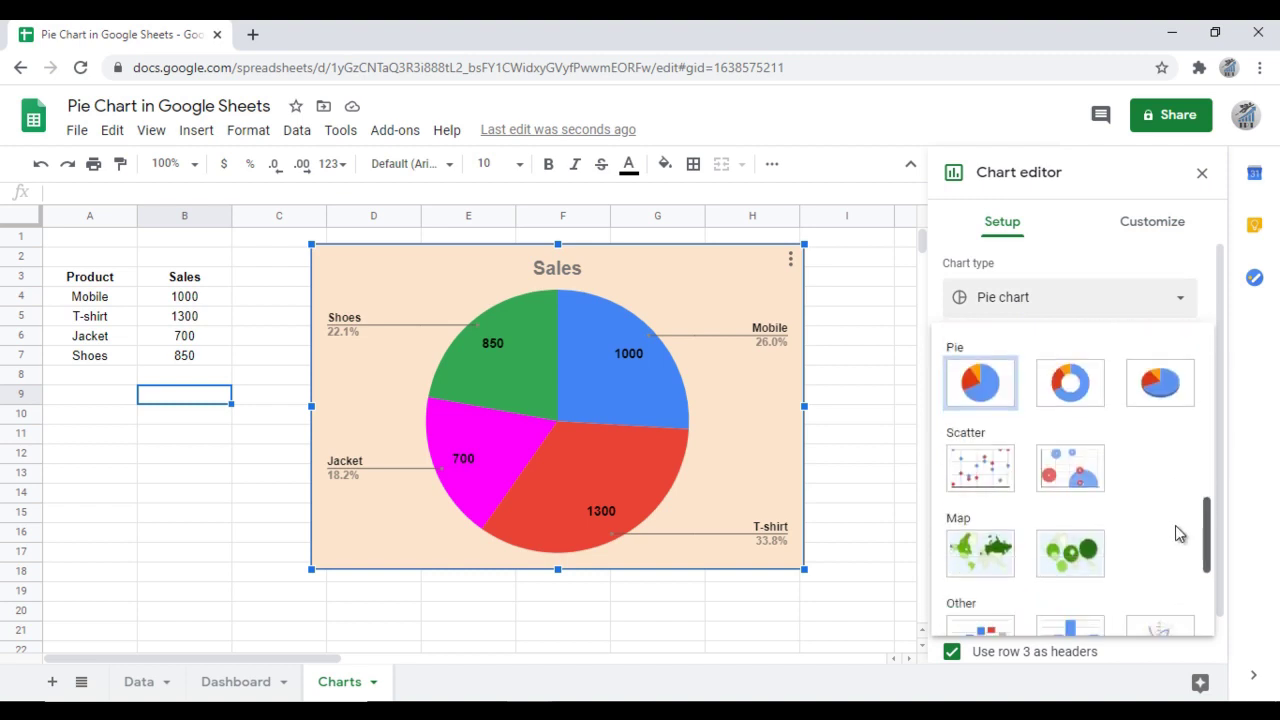
{"action": "scroll", "coordinate": [1177, 518], "scroll_direction": "up", "scroll_amount": 1}
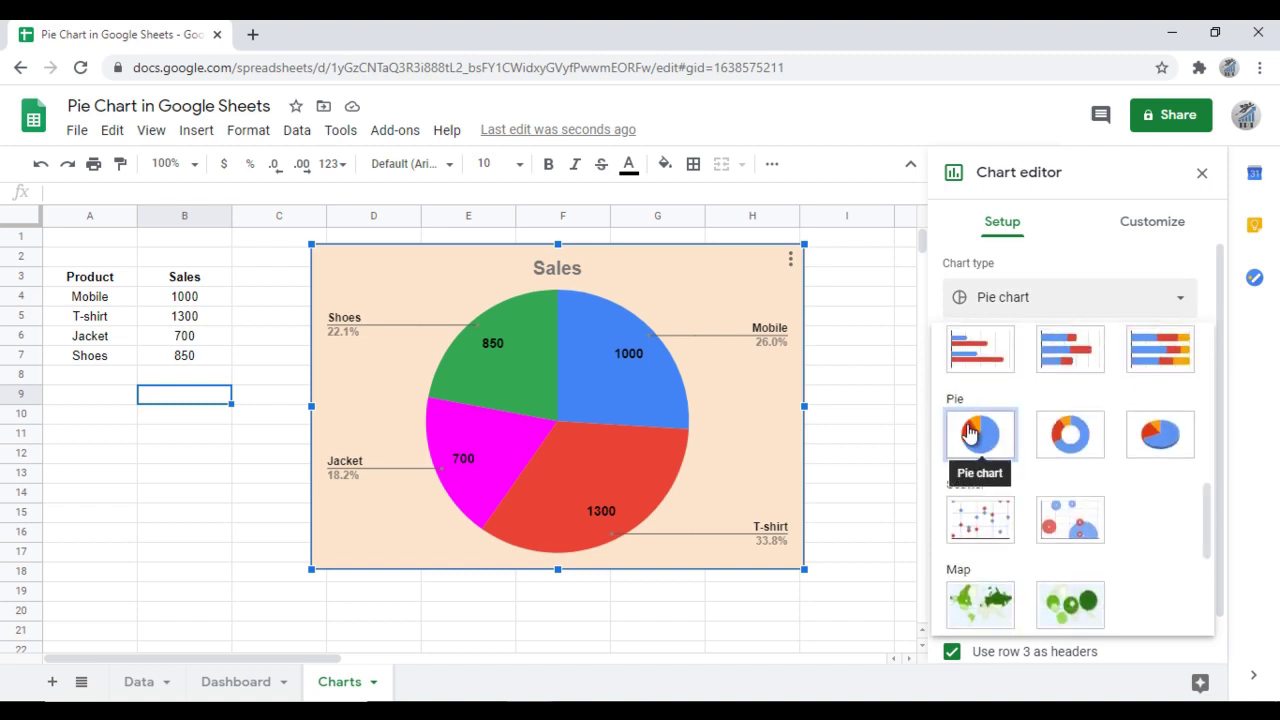
{"action": "left_click", "coordinate": [1076, 449]}
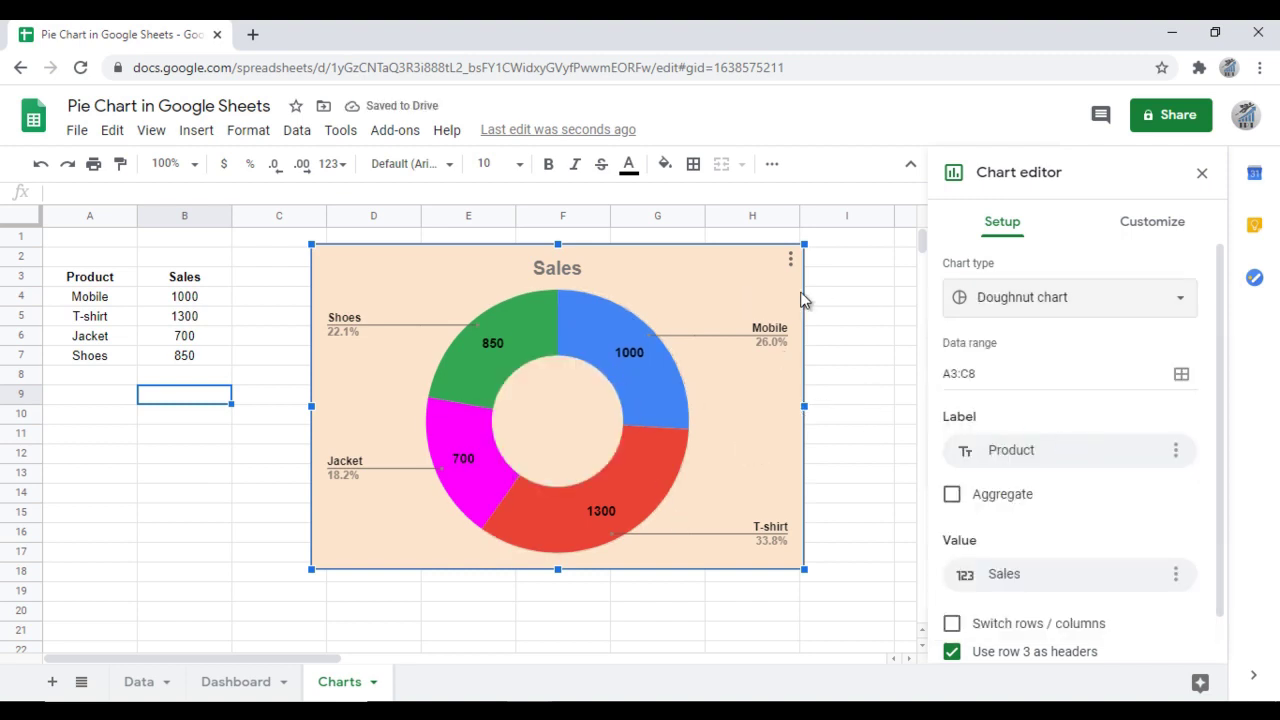
{"action": "left_click", "coordinate": [1058, 290]}
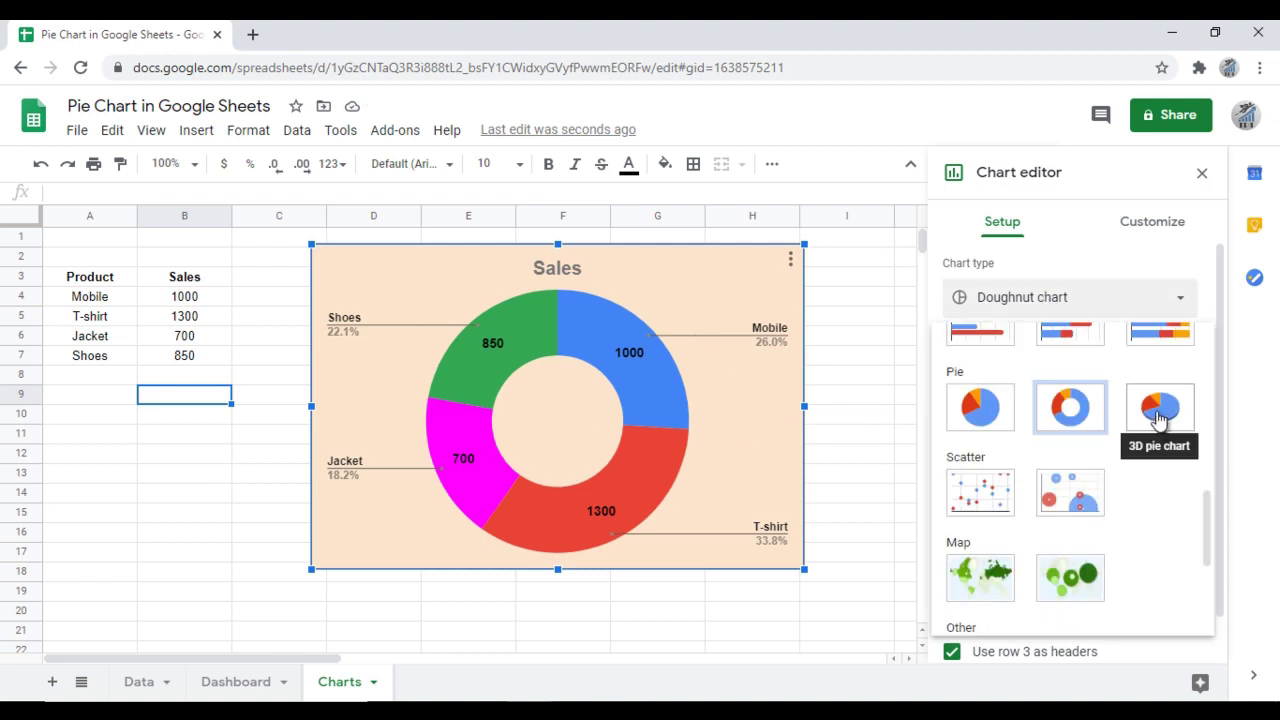
{"action": "left_click", "coordinate": [1159, 420]}
{"action": "left_click", "coordinate": [1070, 297]}
{"action": "left_click_drag", "start_coordinate": [1203, 514], "coordinate": [1205, 508]}
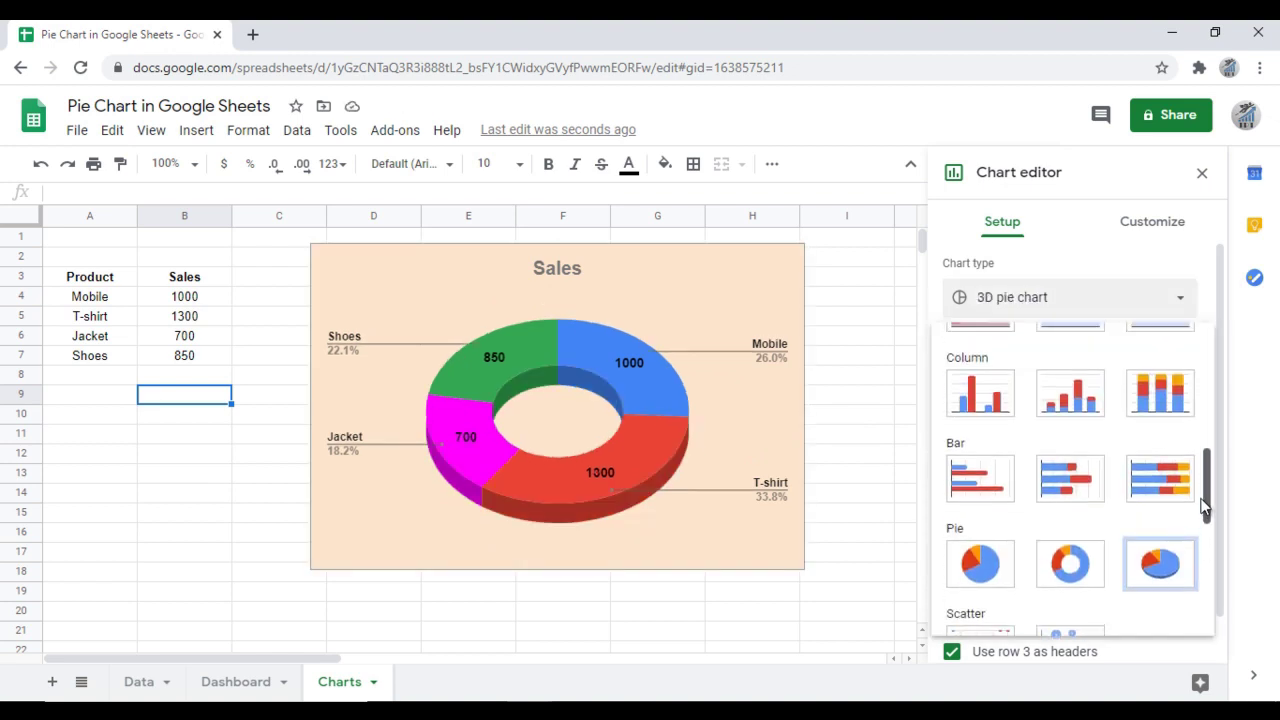
{"action": "left_click", "coordinate": [980, 562]}
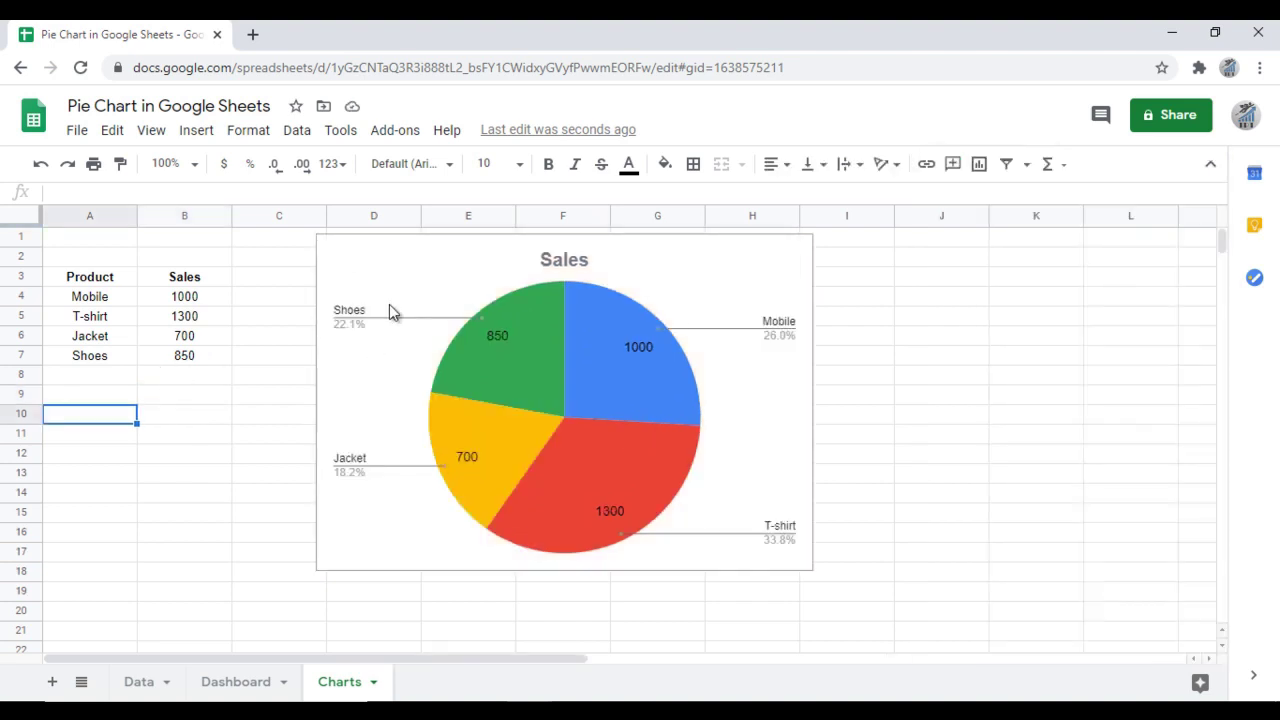
- Retitle the chart from 'Sales' to 'Product Sales'
{"action": "double_click", "coordinate": [564, 262]}
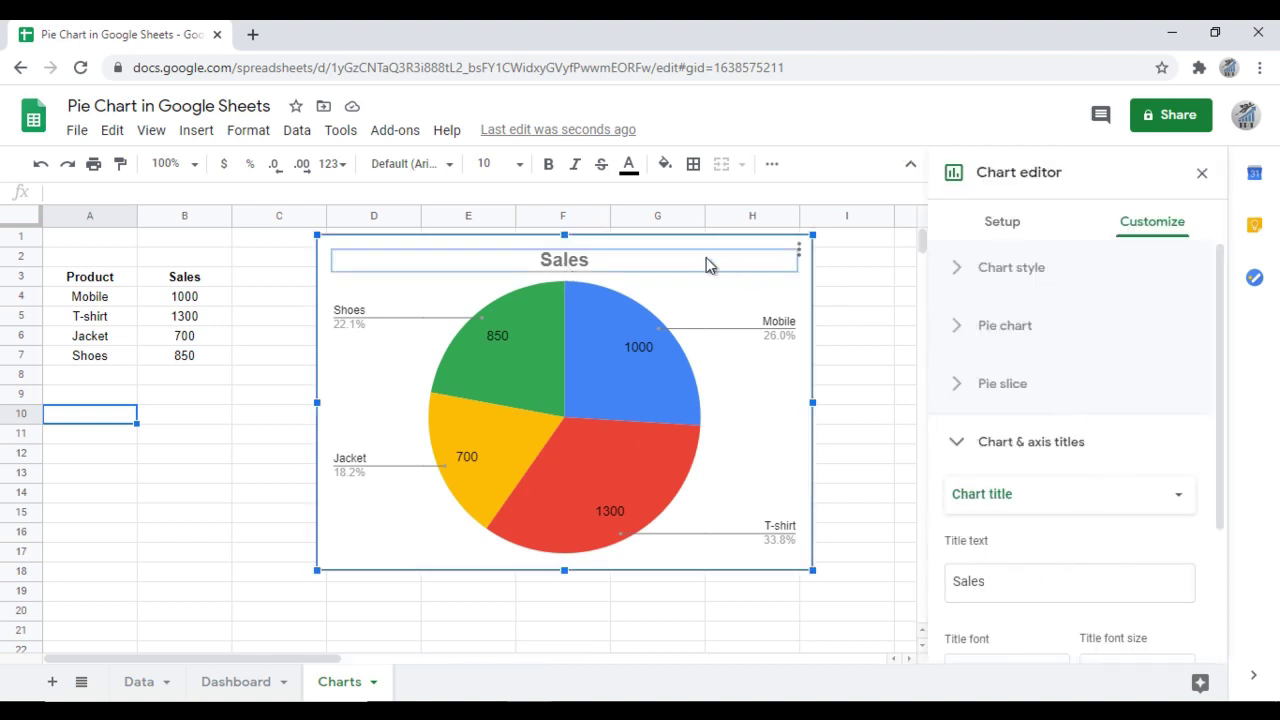
{"action": "left_click", "coordinate": [597, 261]}
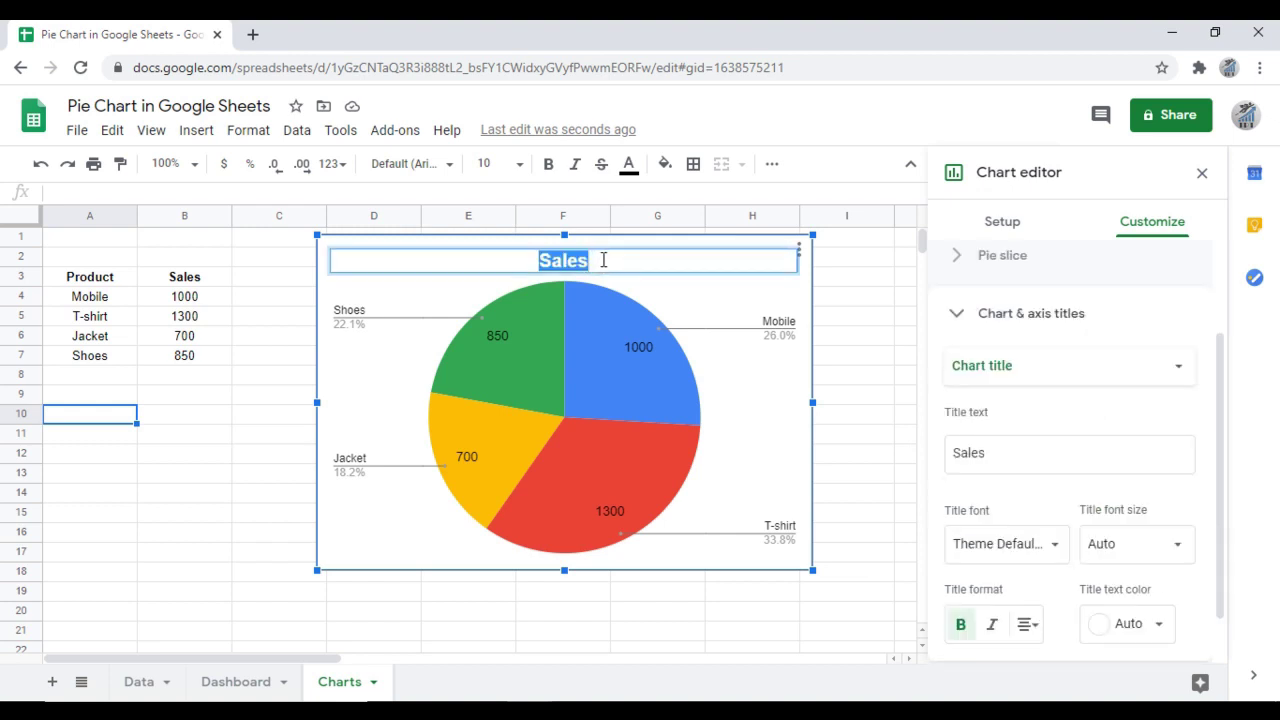
{"action": "key", "text": "BackSpace"}
{"action": "key", "text": "ctrl+z"}
{"action": "type", "text": "P"}
{"action": "type", "text": "roduct"}
{"action": "type", "text": " Sales"}
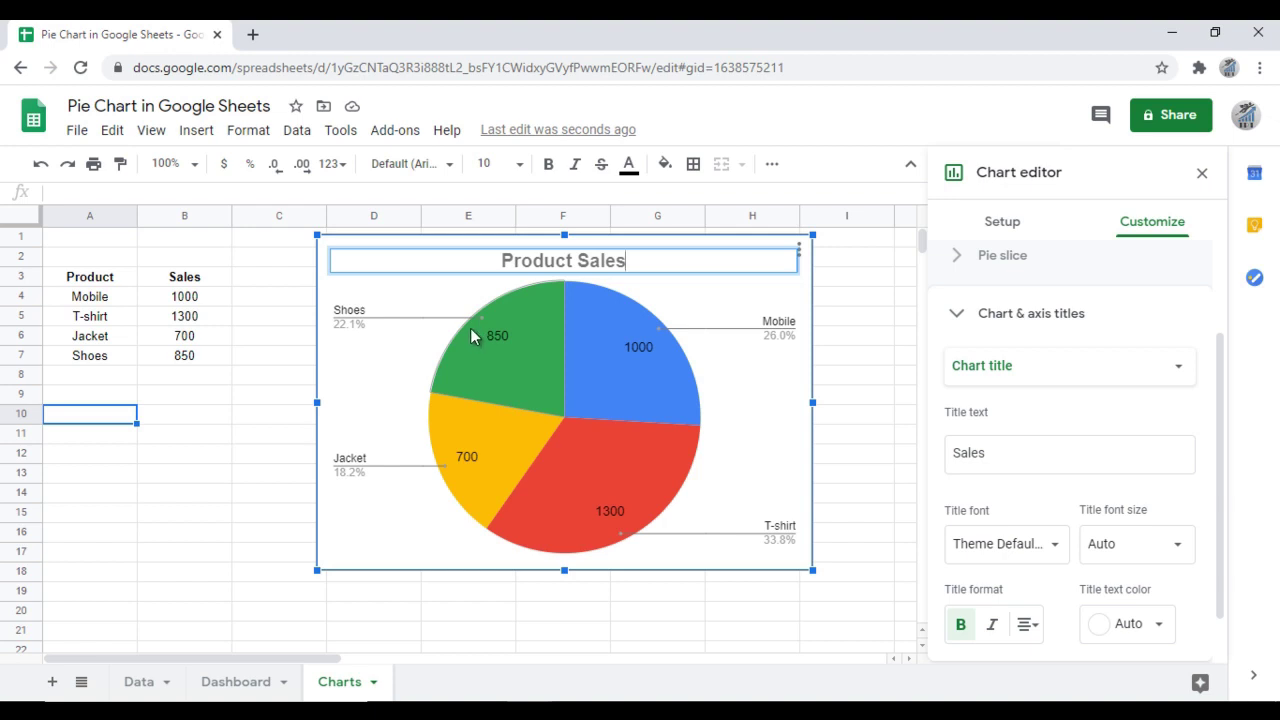
- Make the pie slice labels bold
{"action": "left_click", "coordinate": [501, 369]}
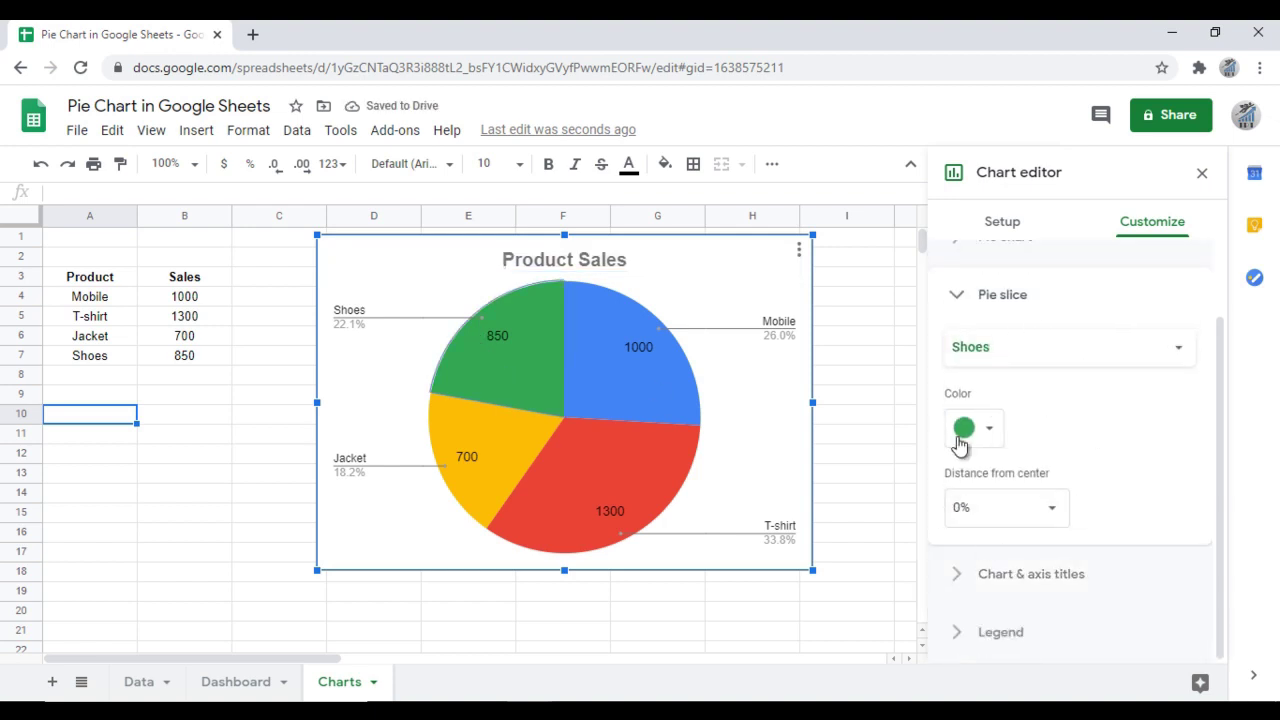
{"action": "left_click", "coordinate": [343, 316]}
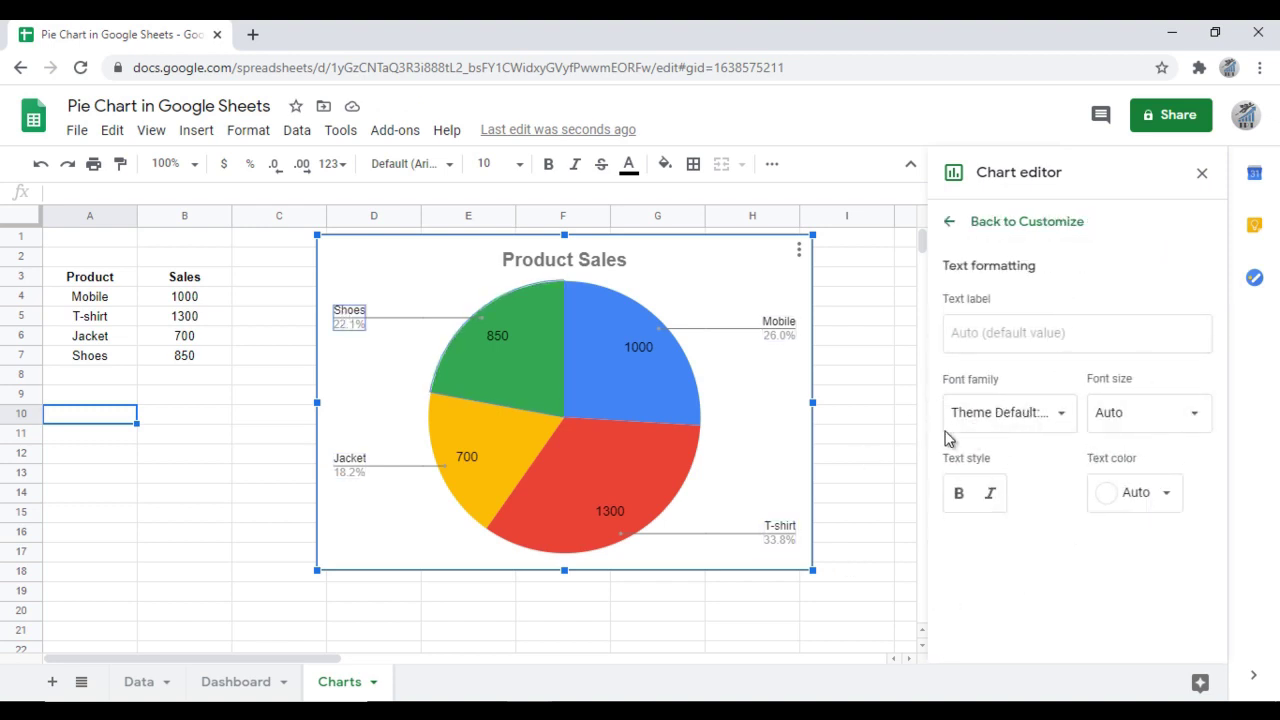
{"action": "left_click", "coordinate": [958, 500]}
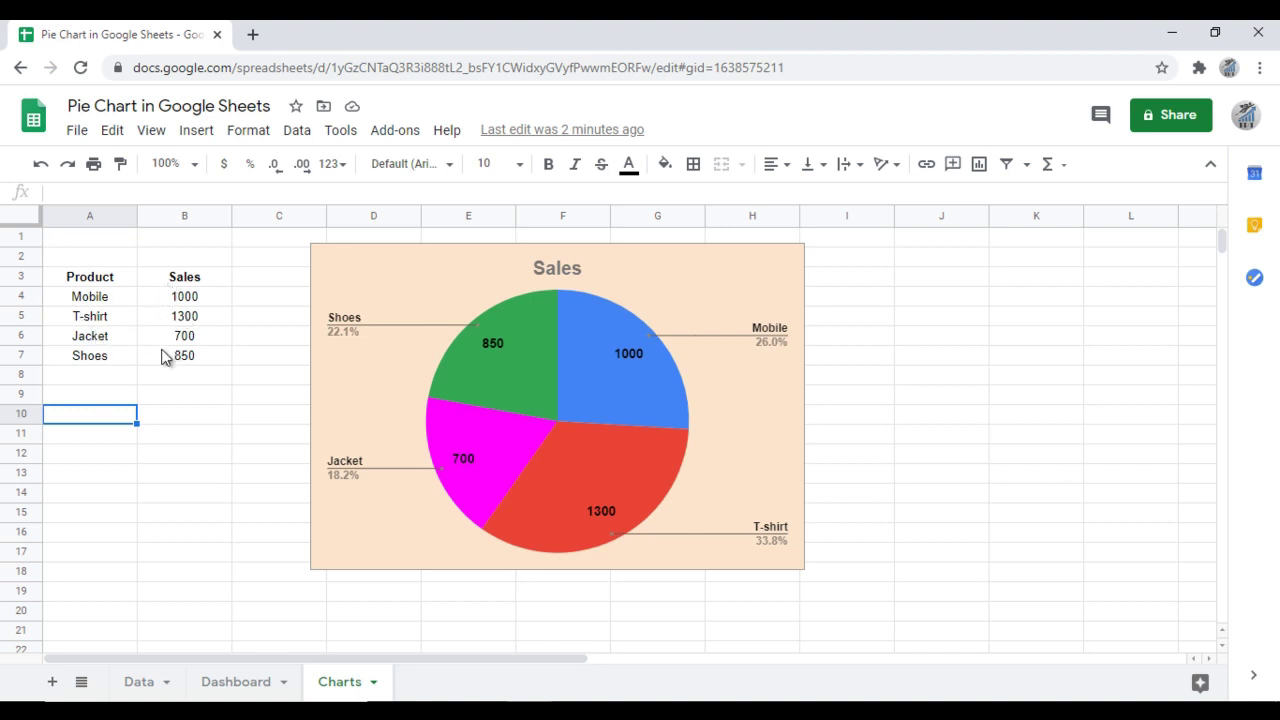
- On the Data sheet, inspect cells A2, A7 and F2, then check that the data ends at row 18440
{"action": "left_click", "coordinate": [152, 682]}
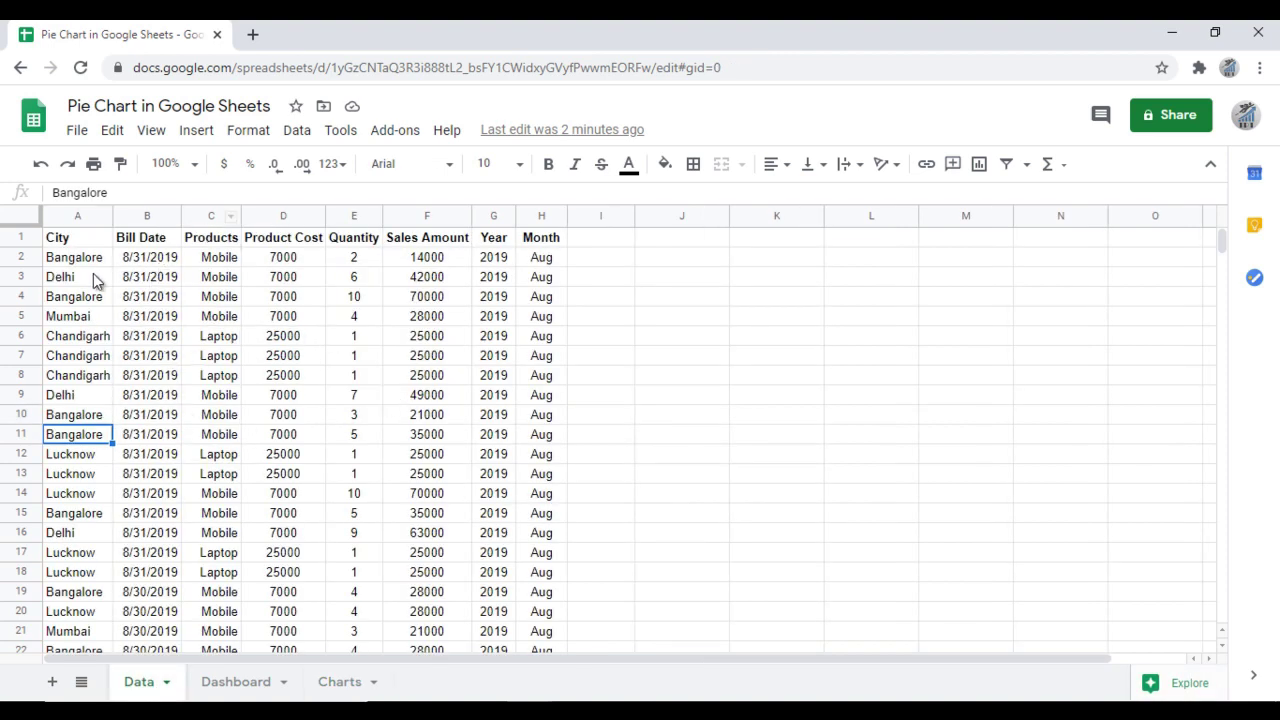
{"action": "left_click_drag", "start_coordinate": [78, 258], "coordinate": [68, 265]}
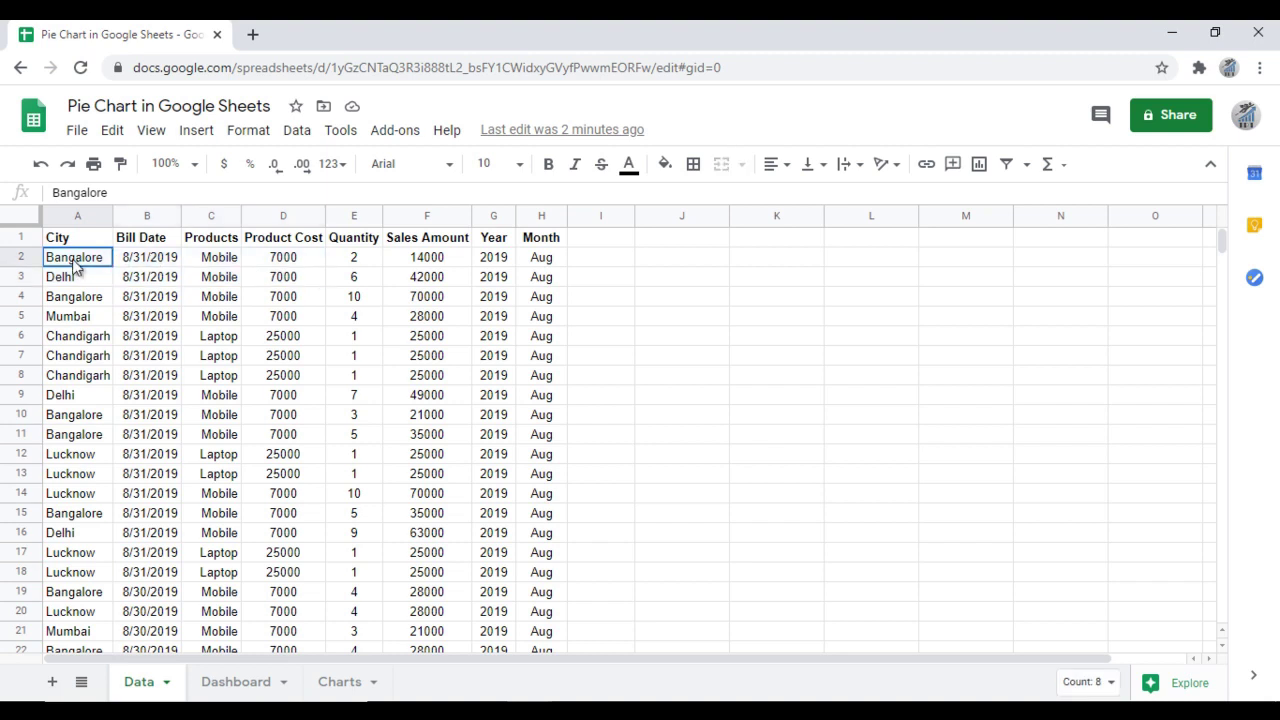
{"action": "left_click", "coordinate": [80, 357]}
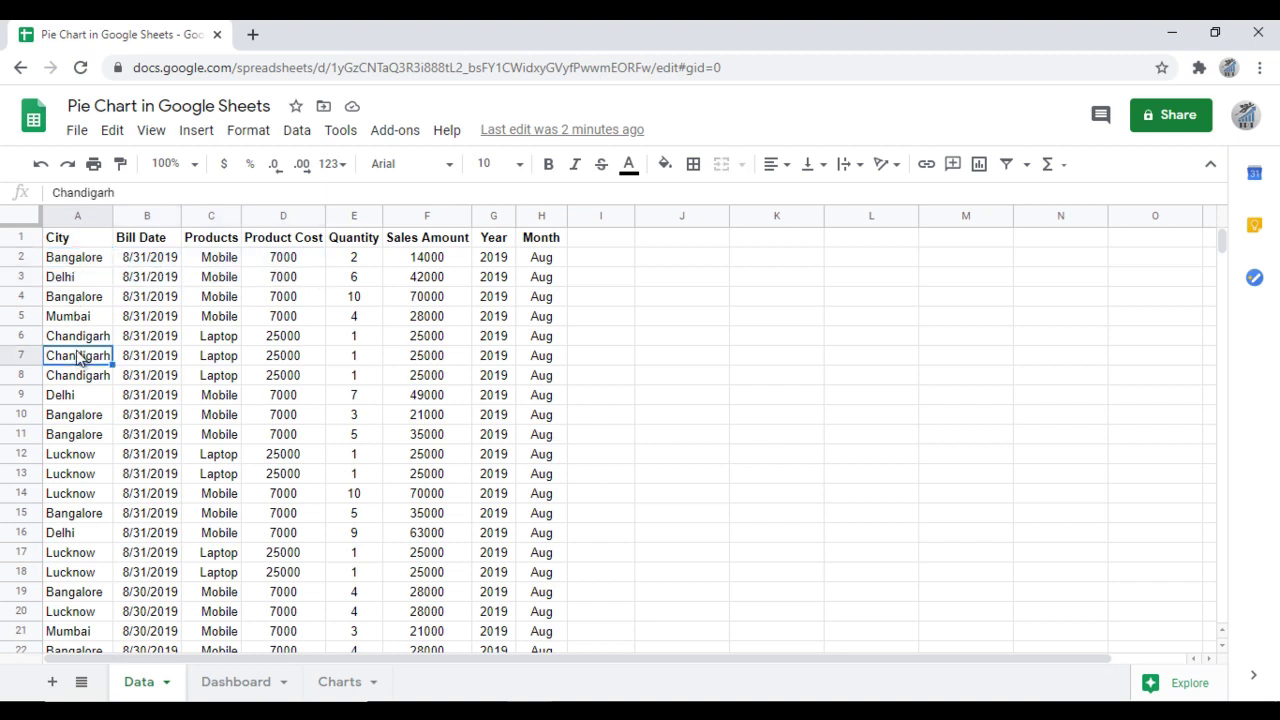
{"action": "left_click", "coordinate": [444, 264]}
{"action": "left_click", "coordinate": [434, 342]}
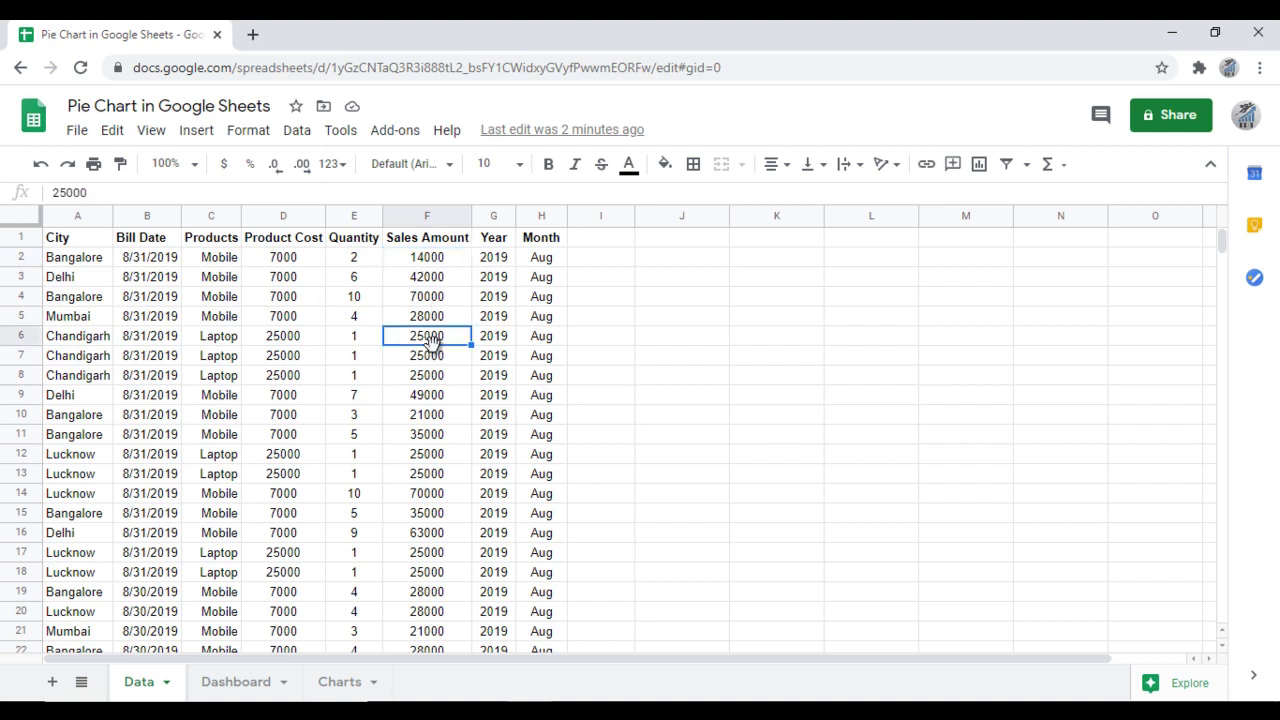
{"action": "left_click", "coordinate": [70, 258]}
{"action": "key", "text": "ctrl+Down"}
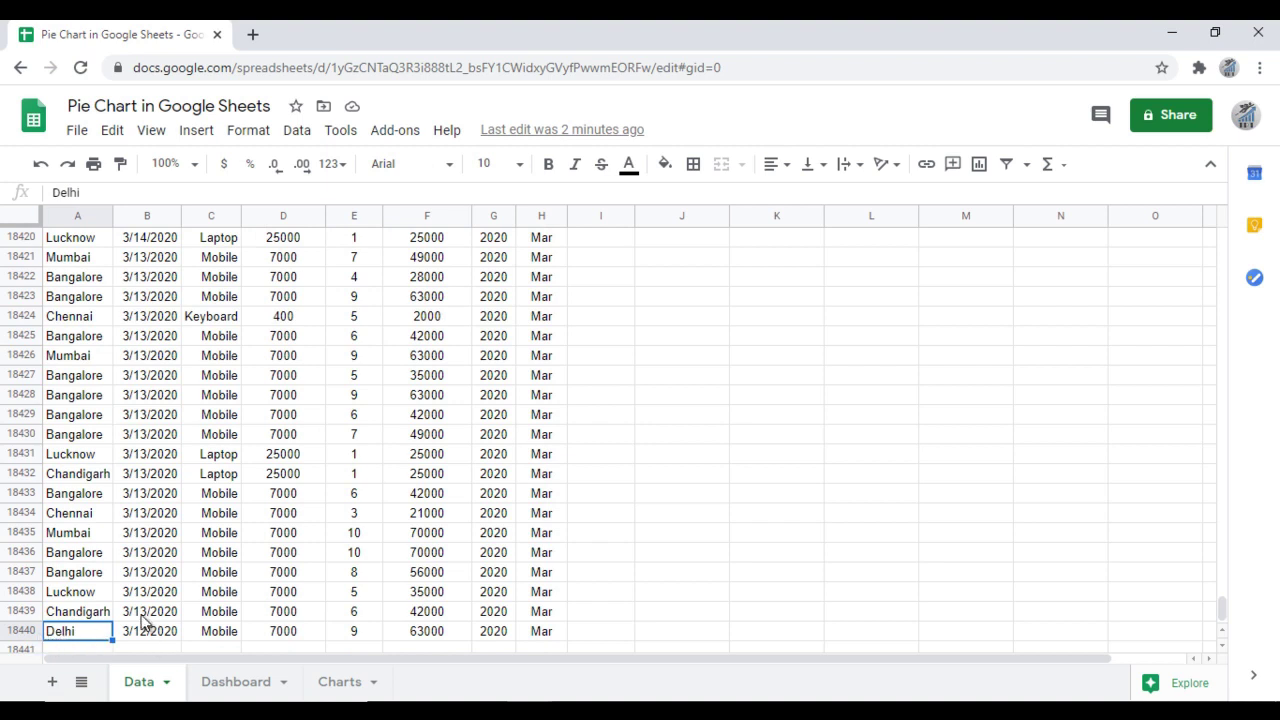
{"action": "key", "text": "ctrl+Up"}
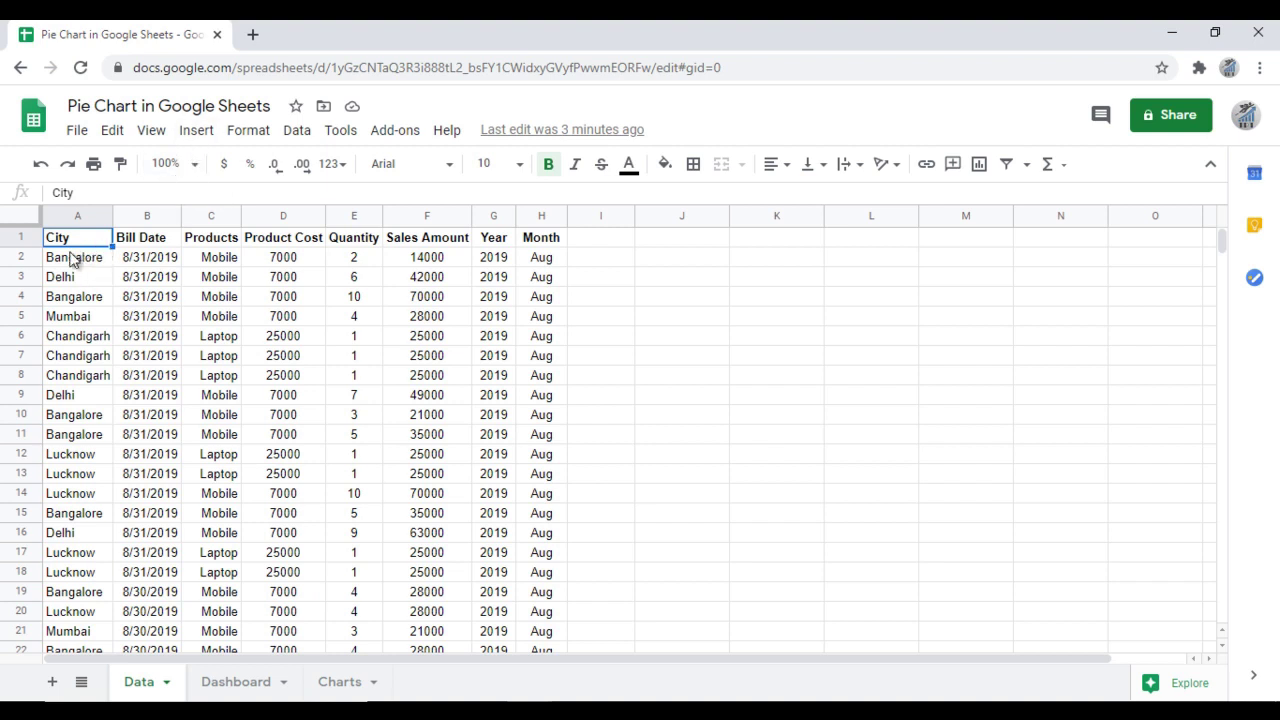
- Insert a blank chart on the Data sheet, then delete the old pie chart on Charts
{"action": "left_click", "coordinate": [193, 132]}
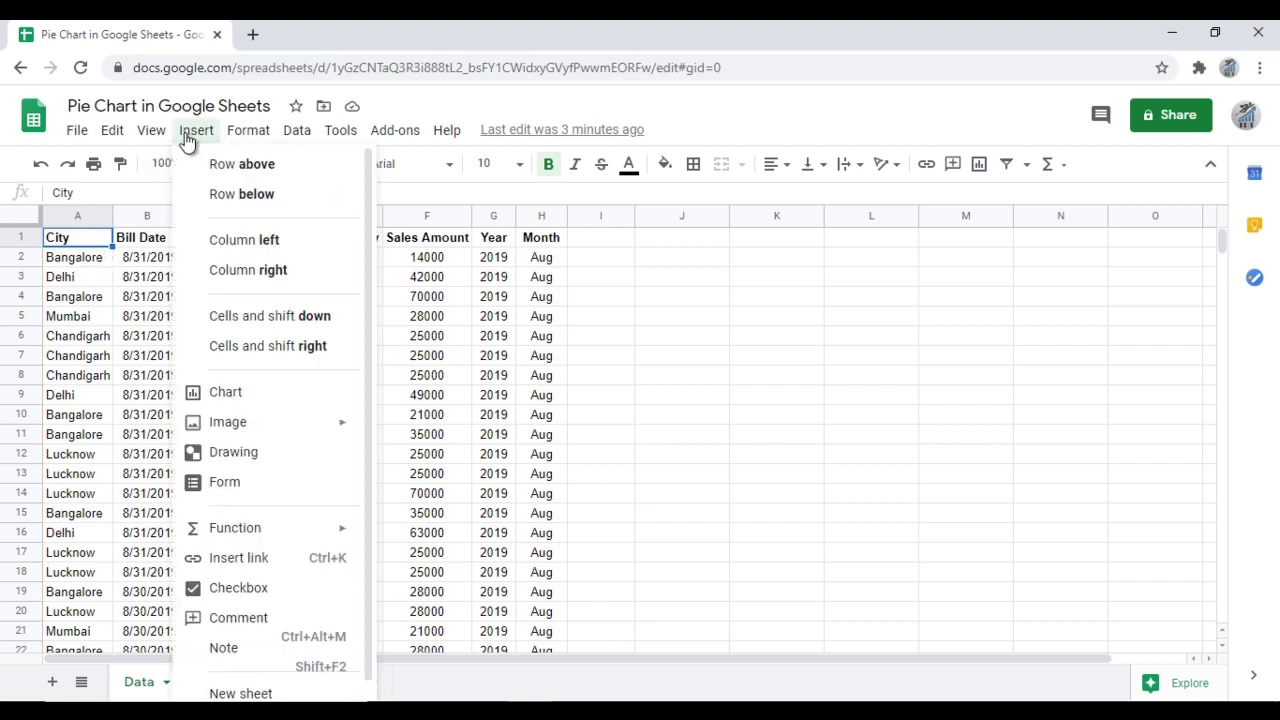
{"action": "left_click", "coordinate": [250, 400]}
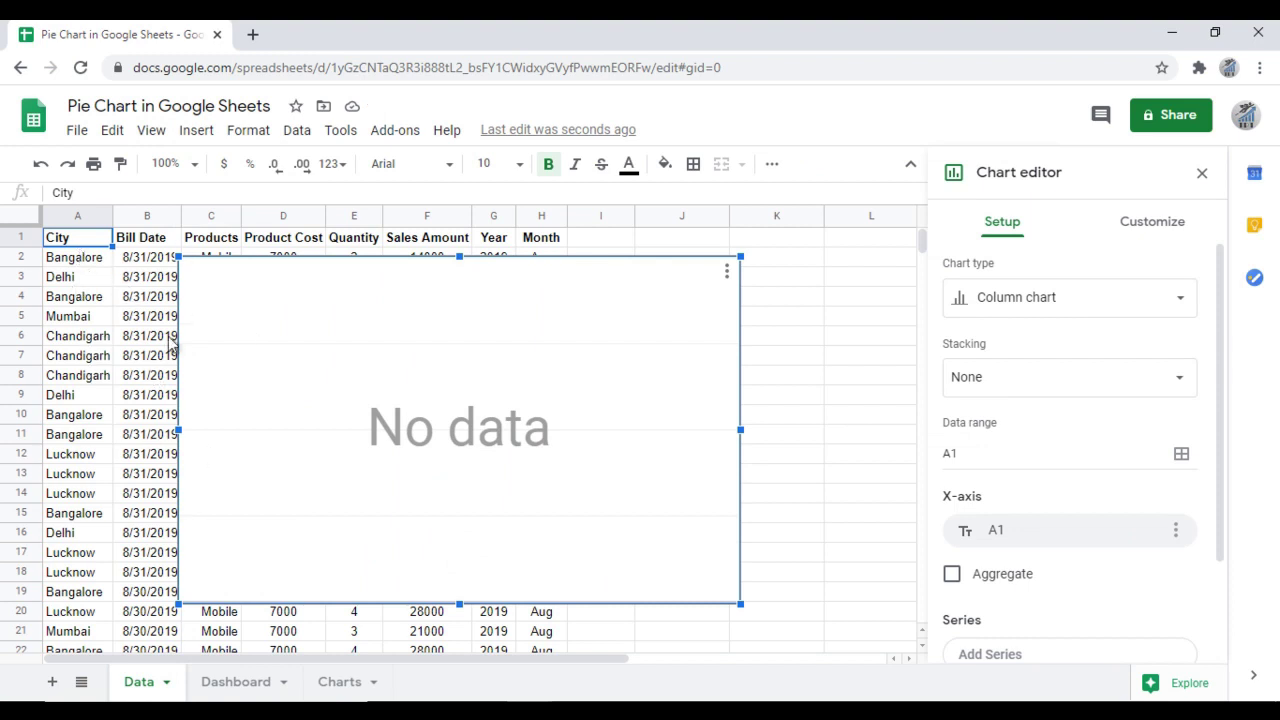
{"action": "left_click", "coordinate": [340, 682]}
{"action": "left_click", "coordinate": [83, 280]}
{"action": "left_click", "coordinate": [350, 381]}
{"action": "key", "text": "Delete"}
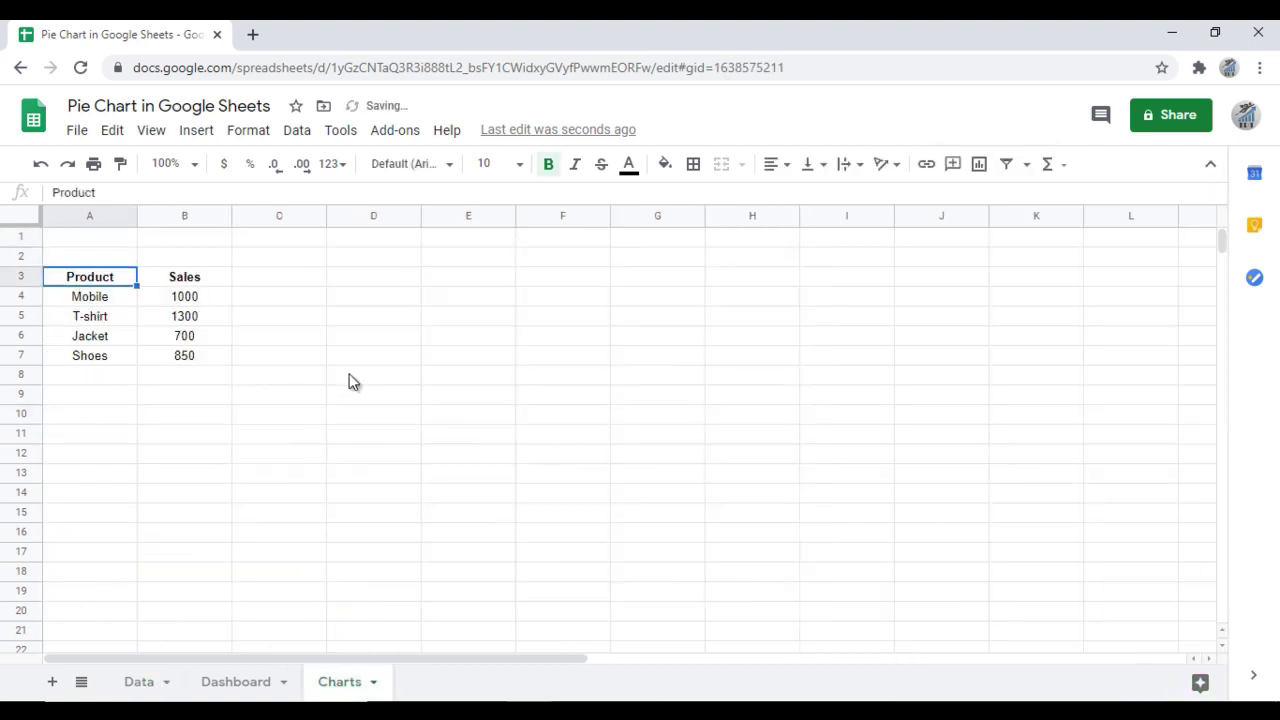
- Insert a pie chart of the Product/Sales table, then return to the Data sheet
{"action": "left_click", "coordinate": [192, 133]}
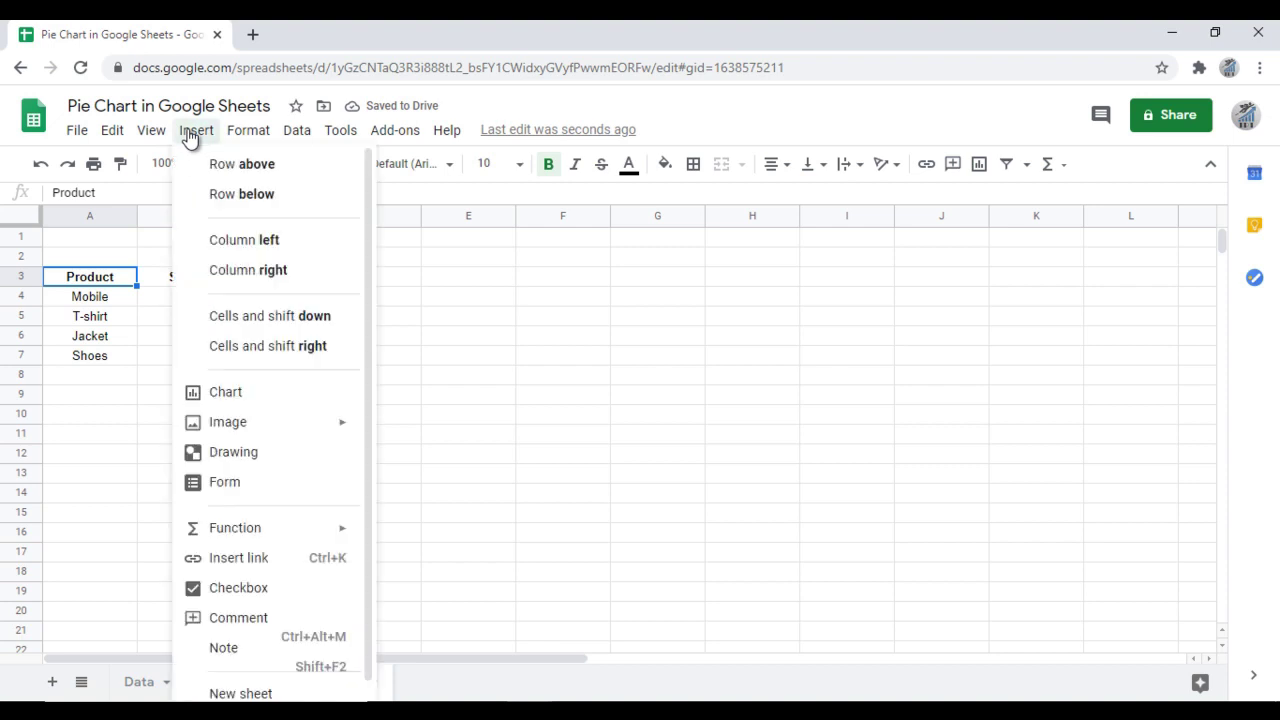
{"action": "left_click", "coordinate": [257, 406]}
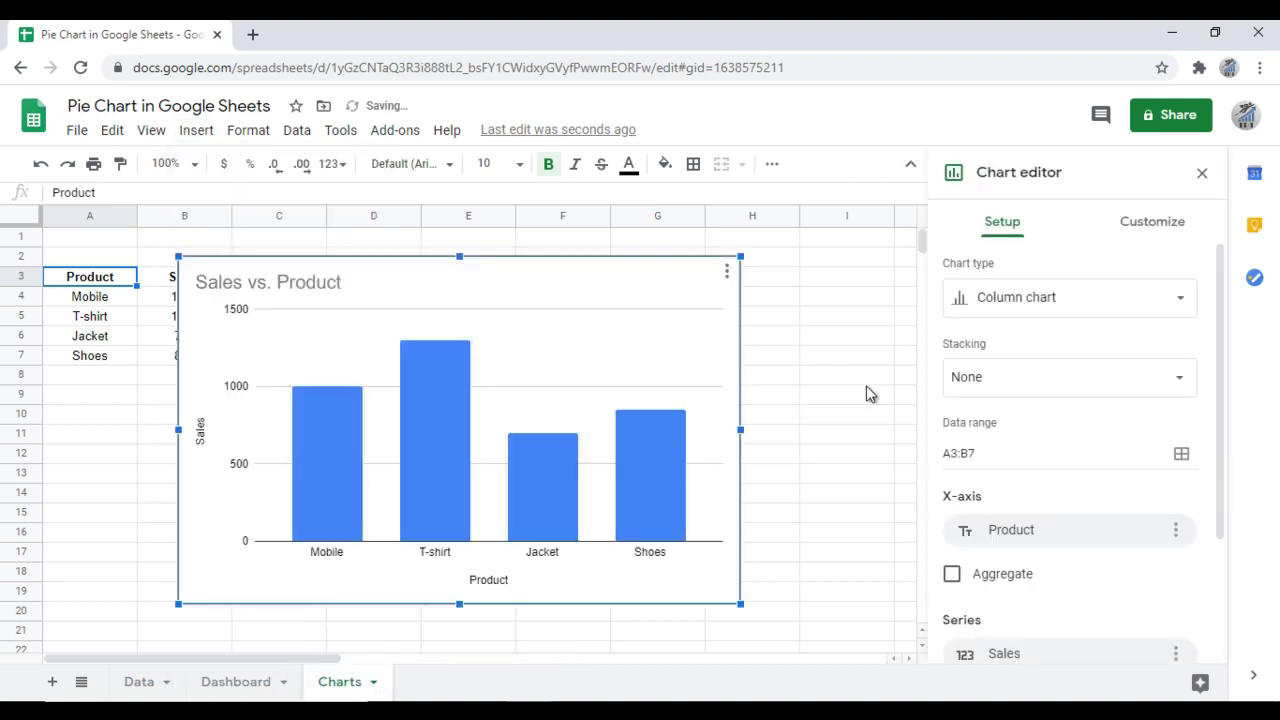
{"action": "left_click", "coordinate": [973, 308]}
{"action": "left_click", "coordinate": [1116, 396]}
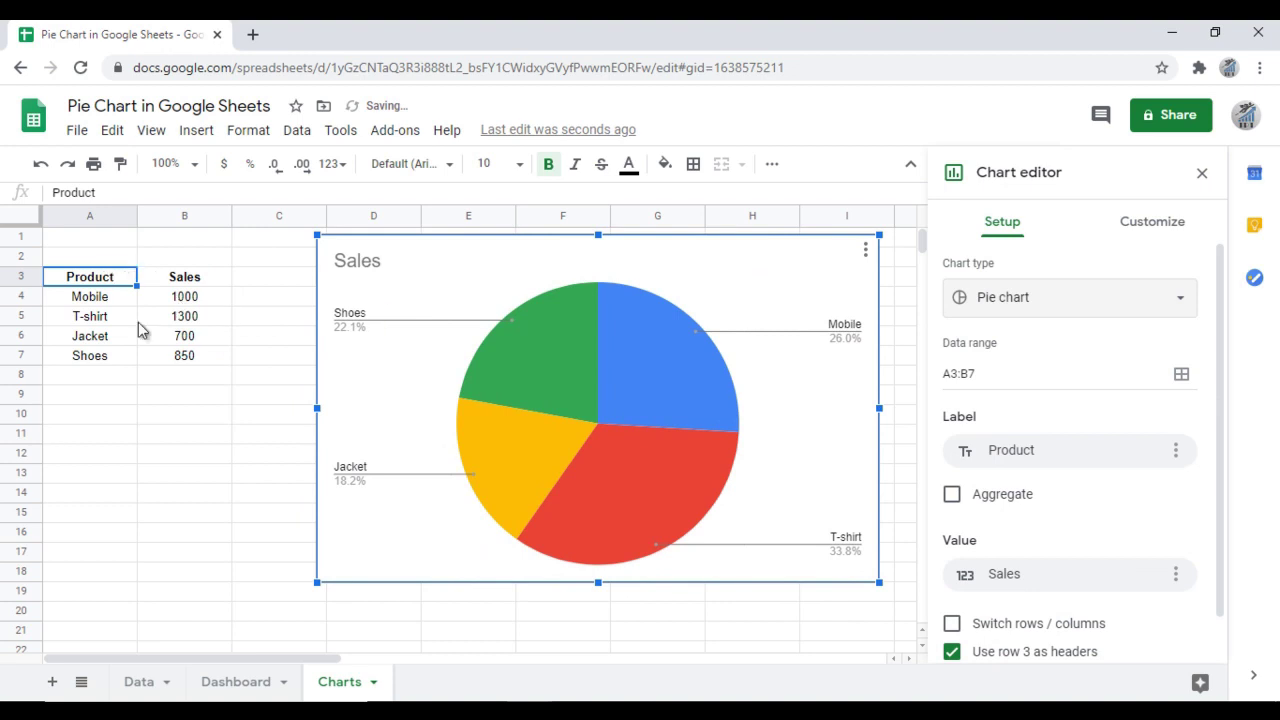
{"action": "left_click", "coordinate": [145, 683]}
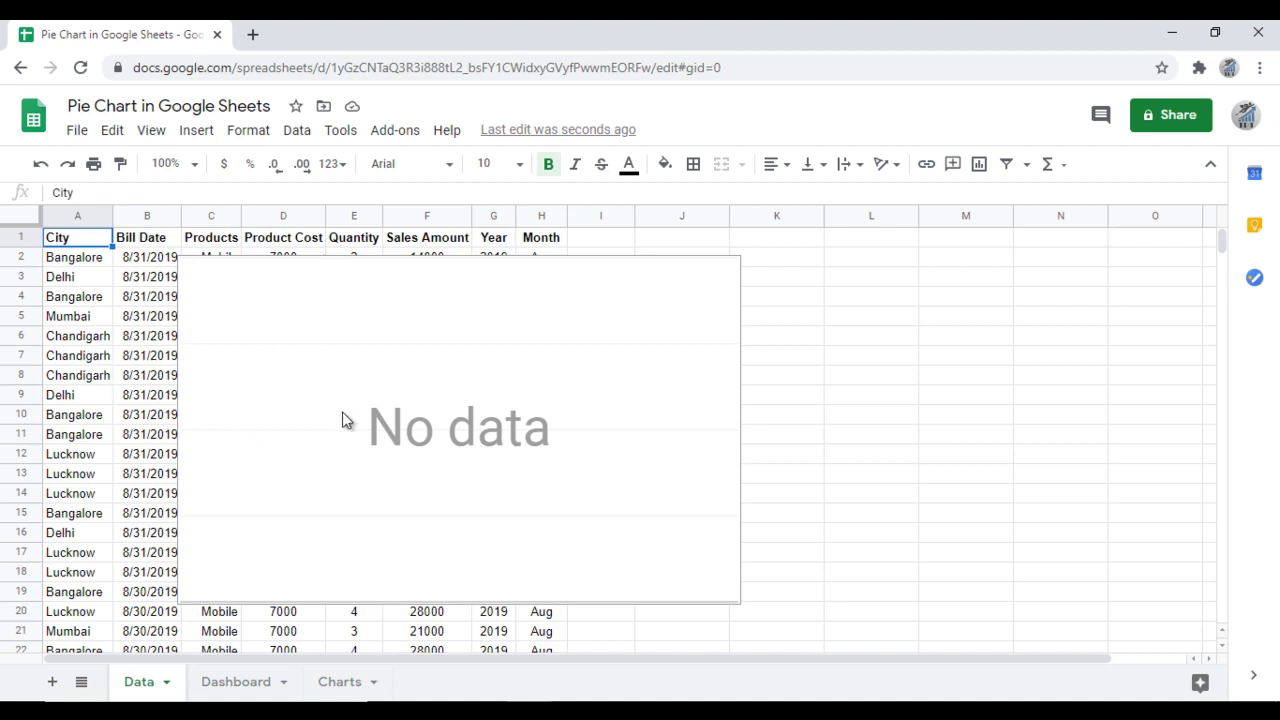
- Open the No data chart's editor and inspect its category and data range settings
{"action": "left_click", "coordinate": [396, 349]}
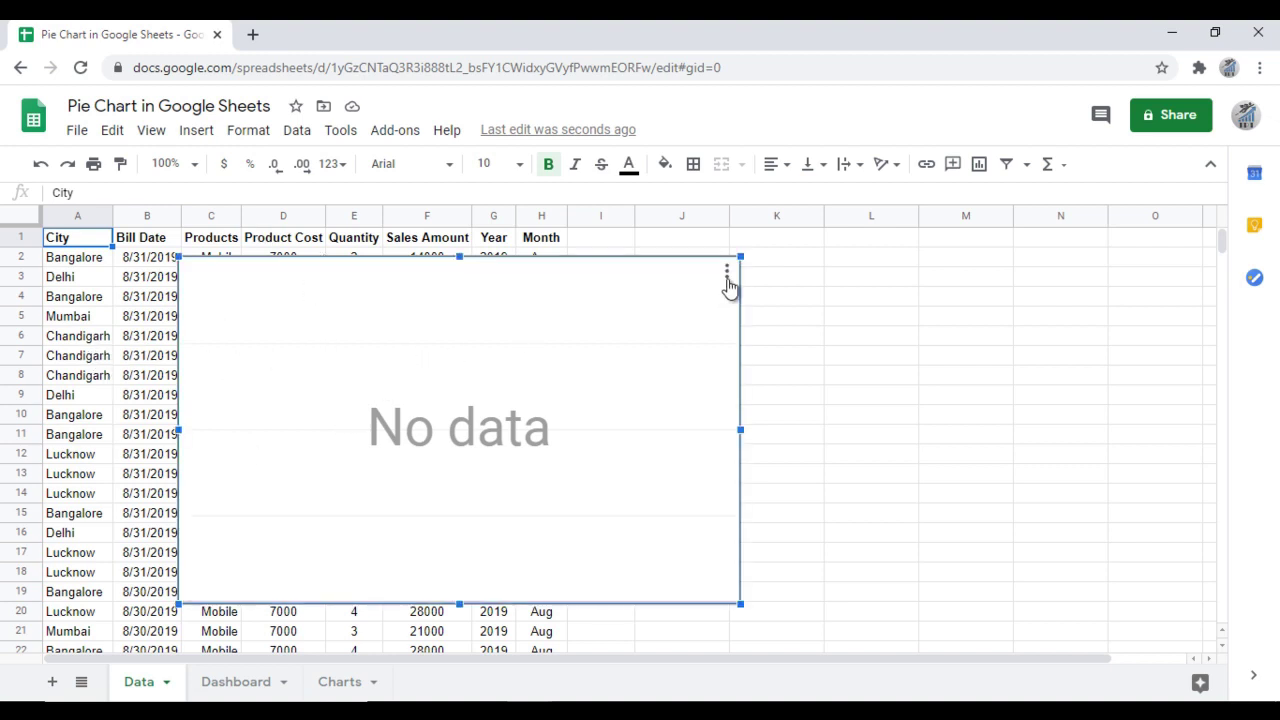
{"action": "left_click", "coordinate": [727, 273]}
{"action": "left_click", "coordinate": [660, 301]}
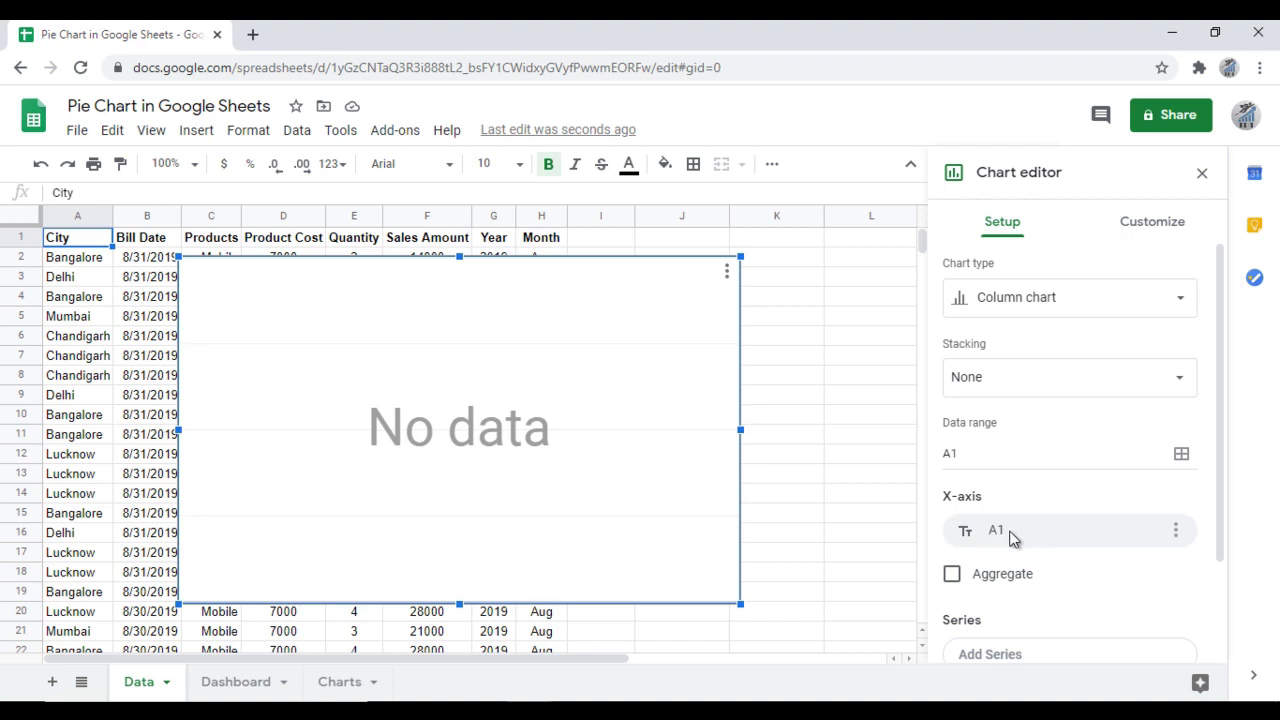
{"action": "left_click", "coordinate": [1150, 542]}
{"action": "left_click", "coordinate": [1143, 571]}
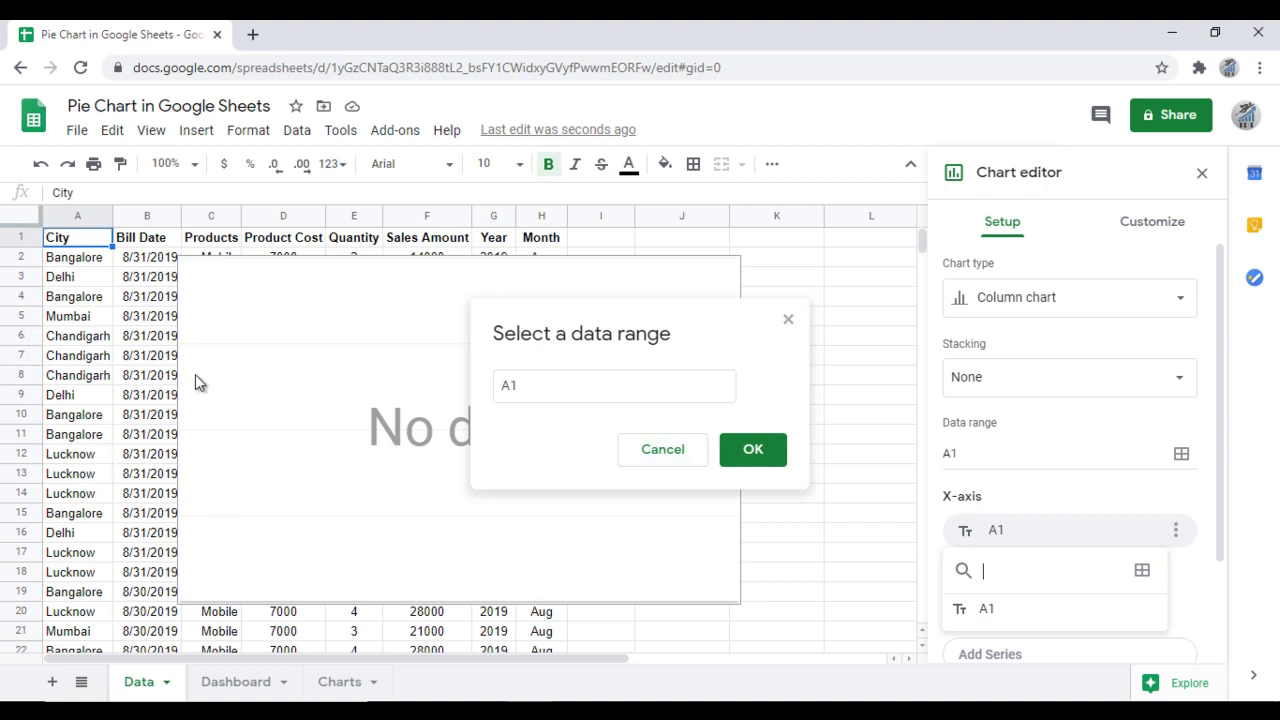
{"action": "left_click", "coordinate": [668, 455]}
{"action": "left_click_drag", "start_coordinate": [1216, 500], "coordinate": [1211, 602]}
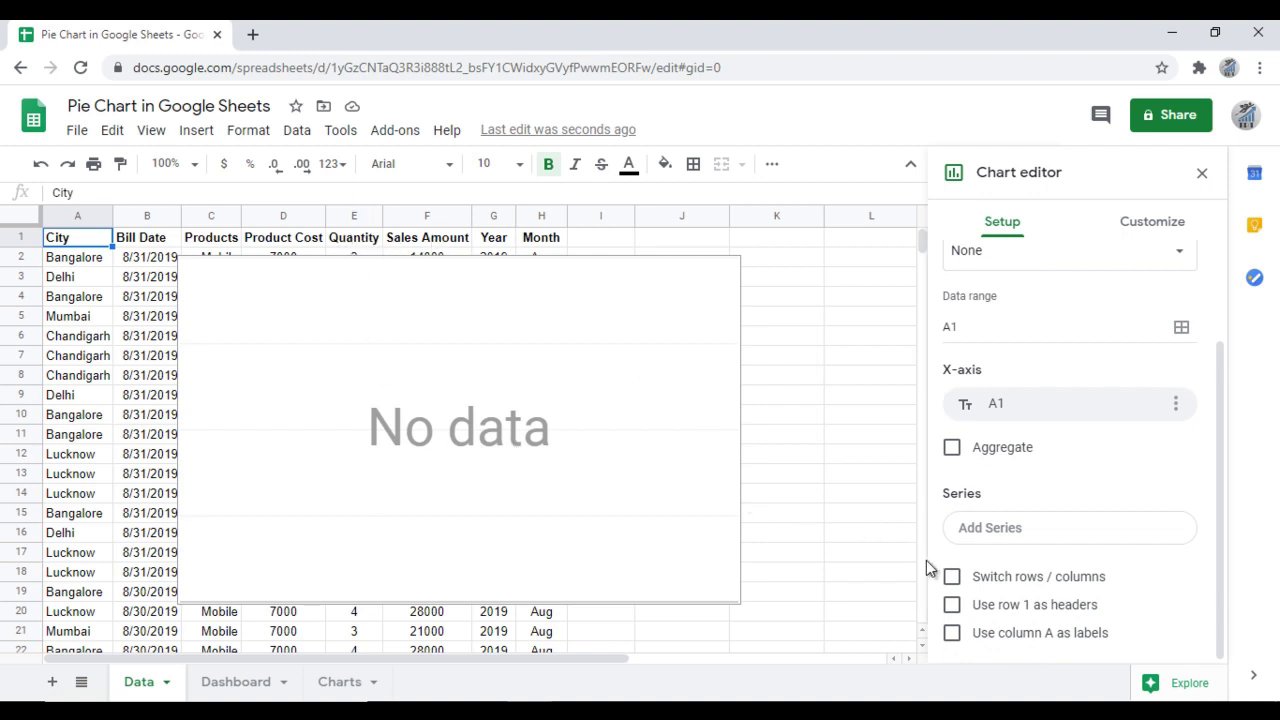
- Delete the empty No data chart and select the whole data table
{"action": "left_click", "coordinate": [588, 416]}
{"action": "key", "text": "Delete"}
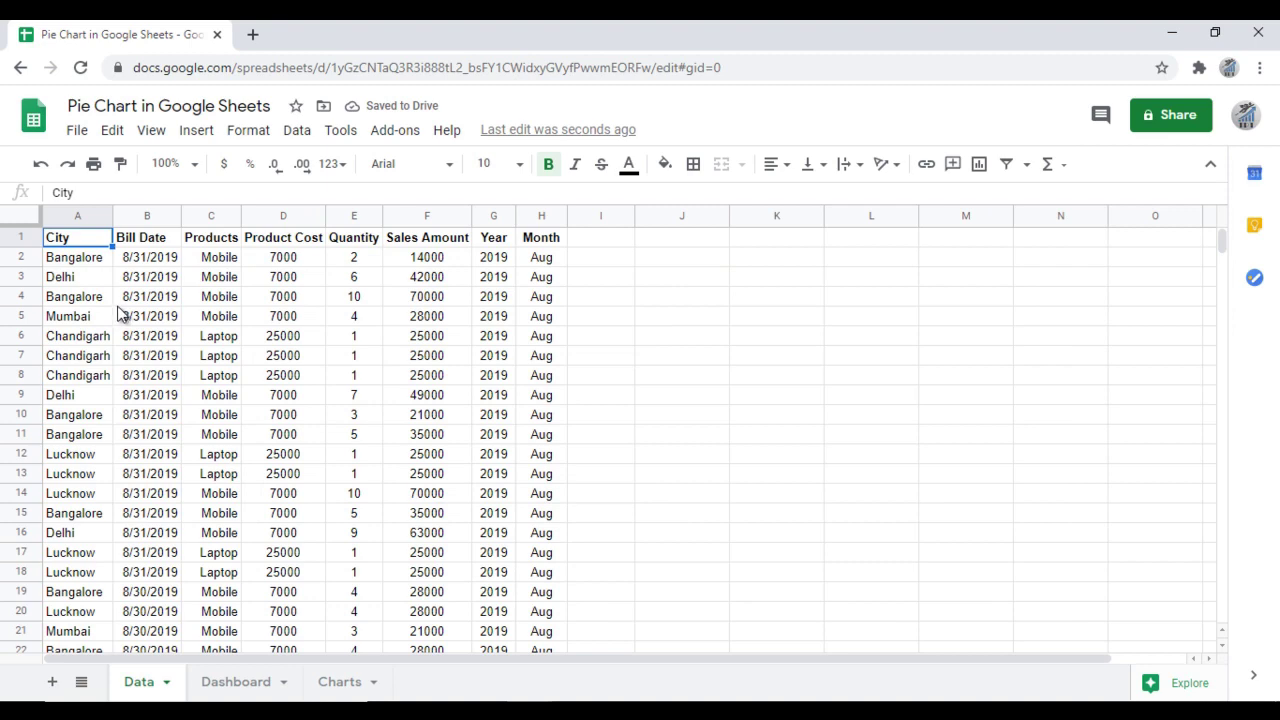
{"action": "key", "text": "ctrl+a"}
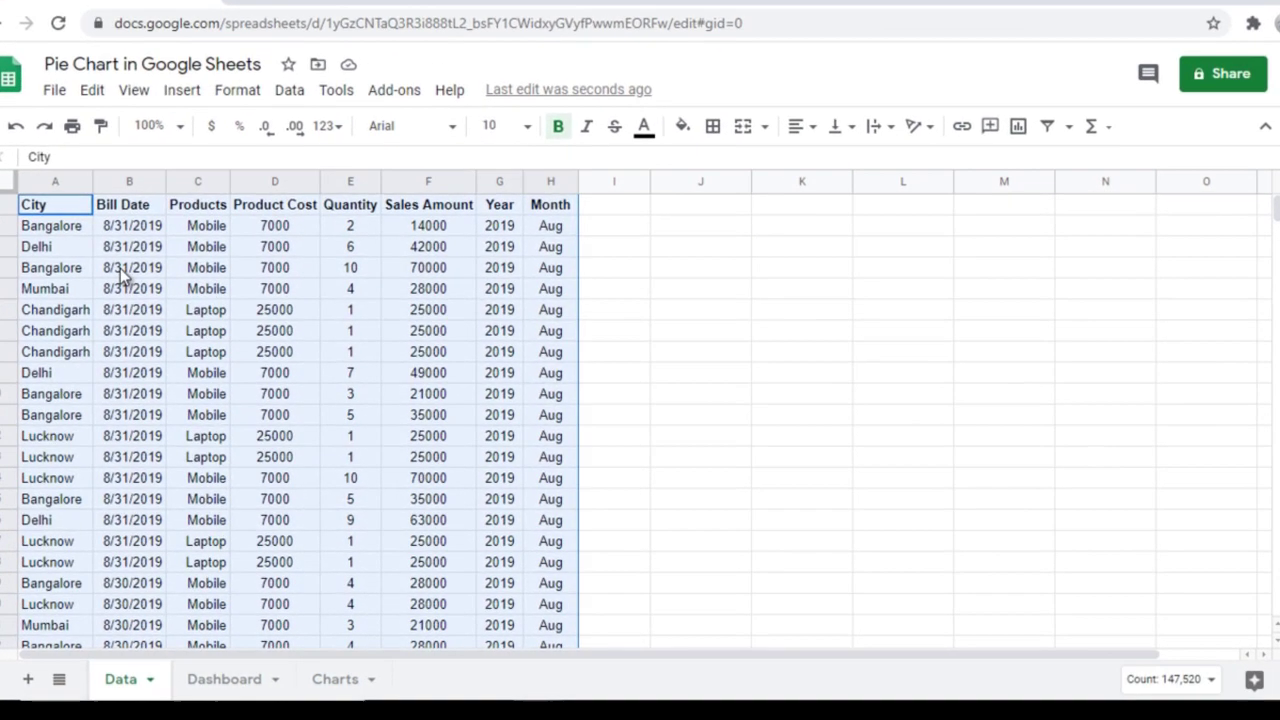
- Insert a chart from the full A1:H18440 table and change it to a Pie chart
{"action": "left_click", "coordinate": [182, 92]}
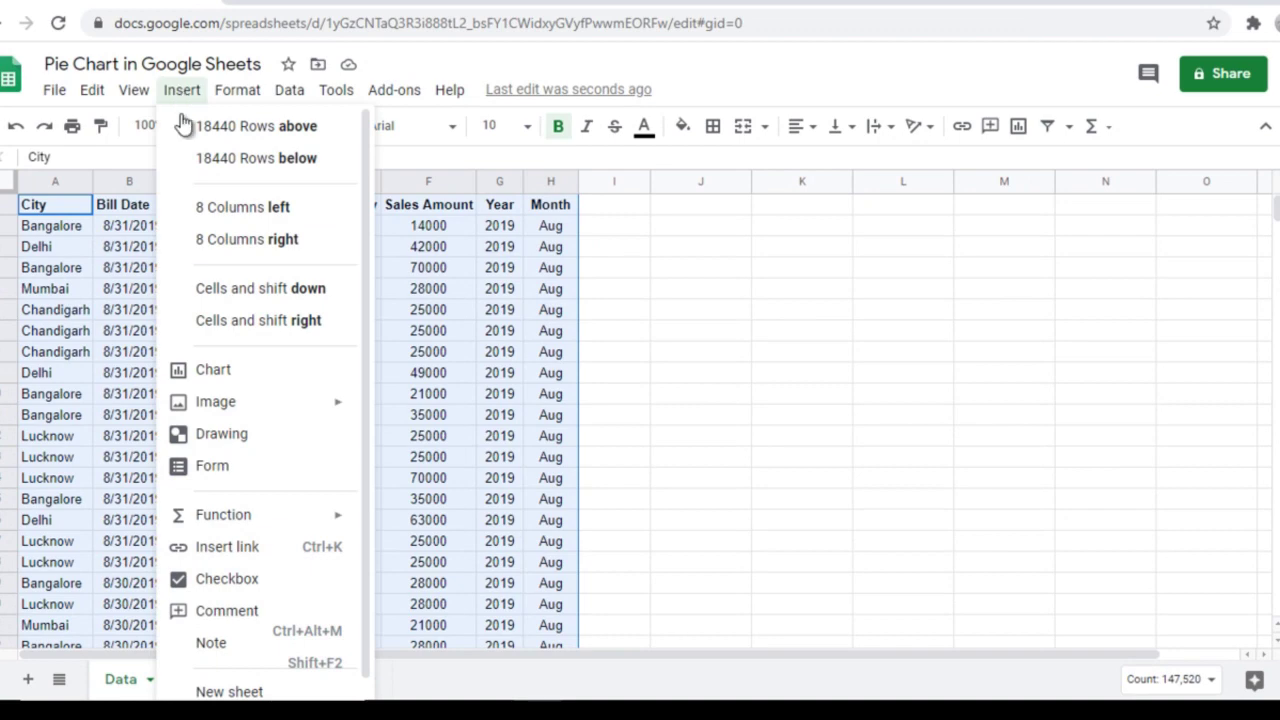
{"action": "left_click", "coordinate": [245, 380]}
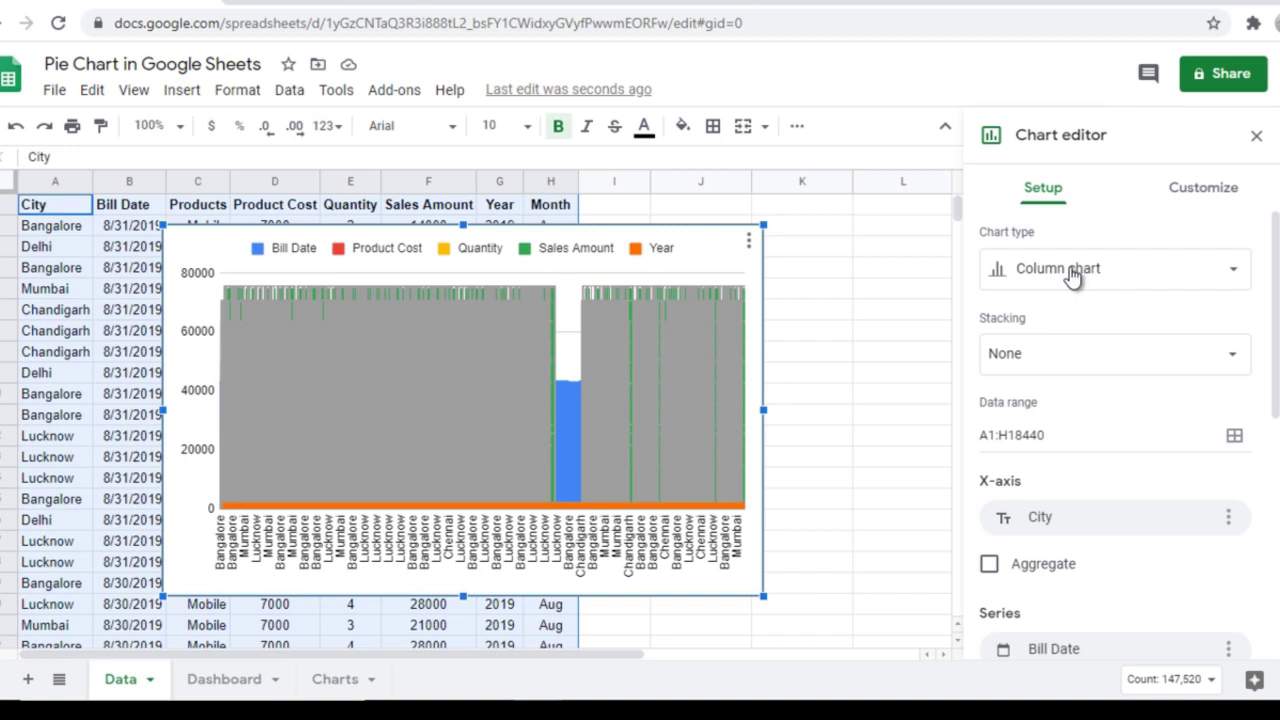
{"action": "left_click", "coordinate": [1072, 276]}
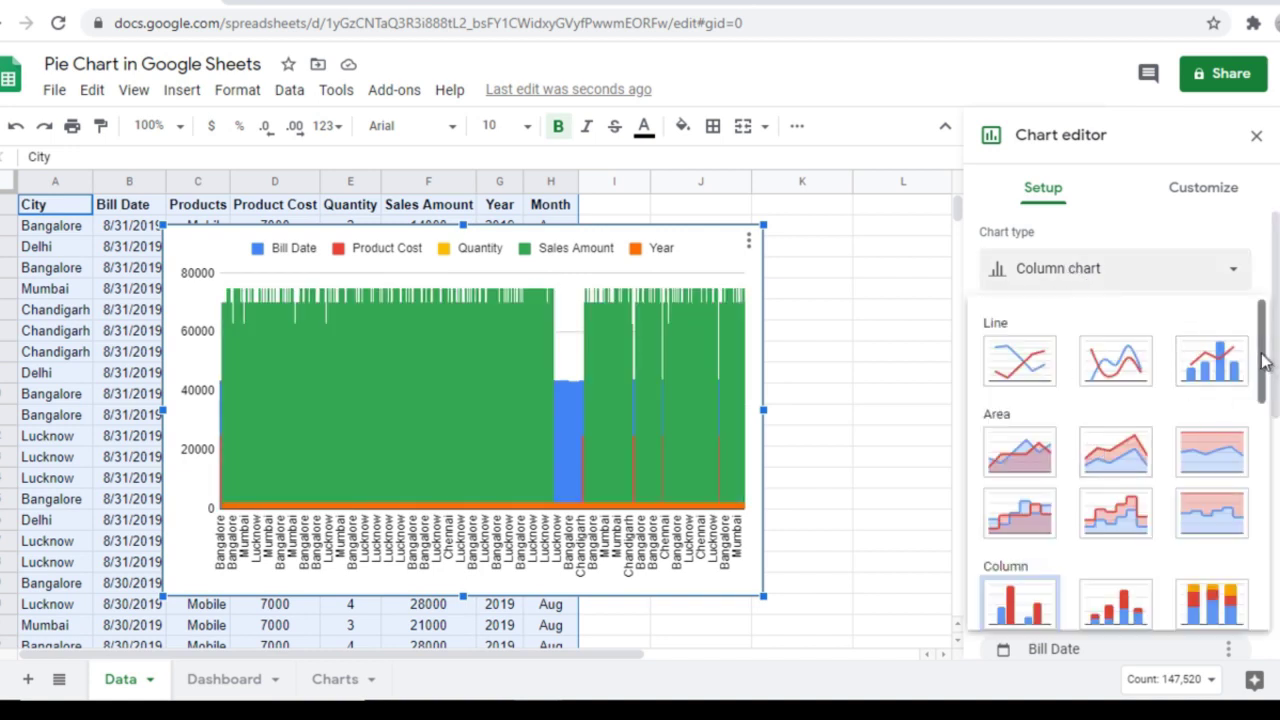
{"action": "scroll", "coordinate": [1100, 450], "scroll_direction": "down", "scroll_amount": 5}
{"action": "left_click", "coordinate": [1022, 470]}
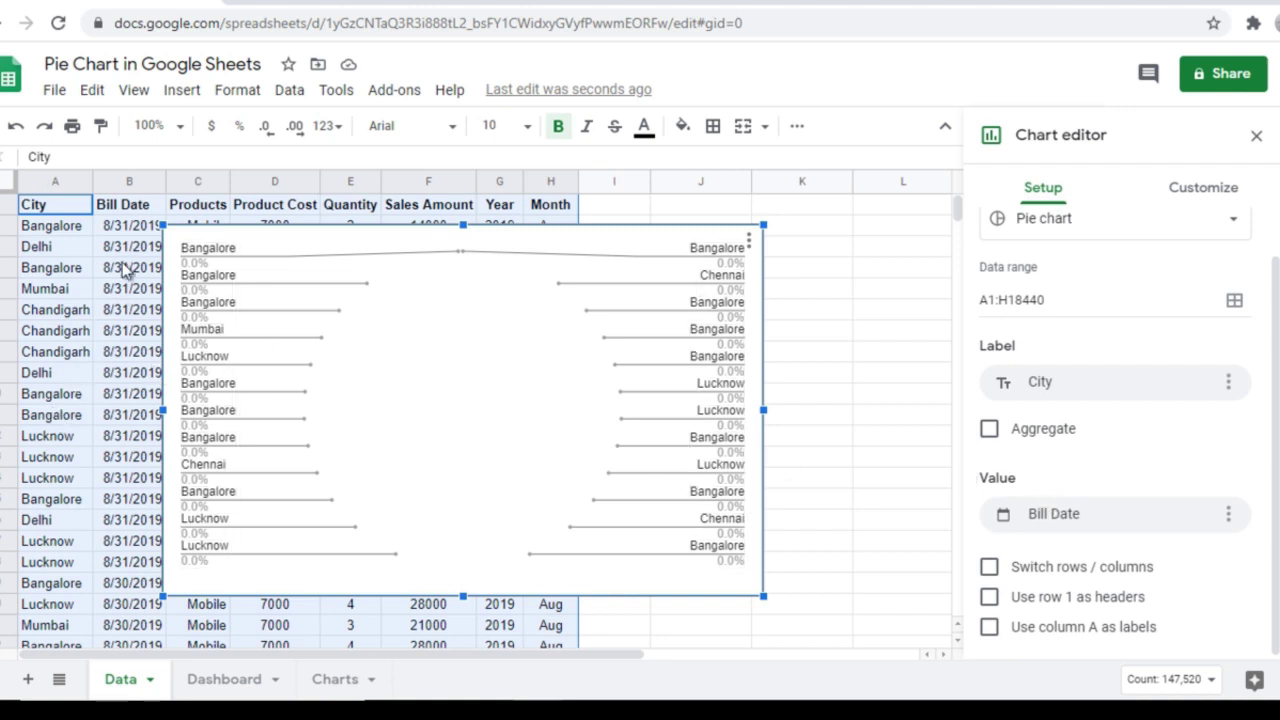
- Set the pie values to Sales Amount, aggregated by Sum, giving one slice per city
{"action": "left_click", "coordinate": [1030, 516]}
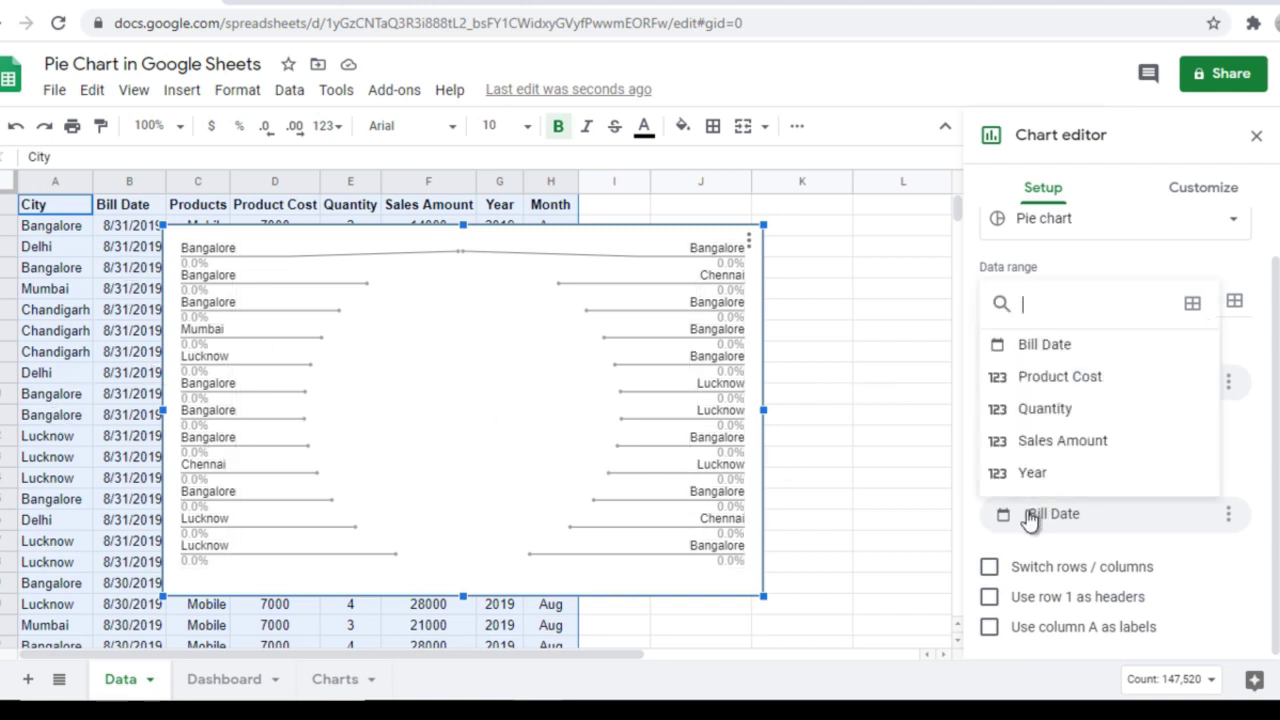
{"action": "left_click", "coordinate": [1042, 440]}
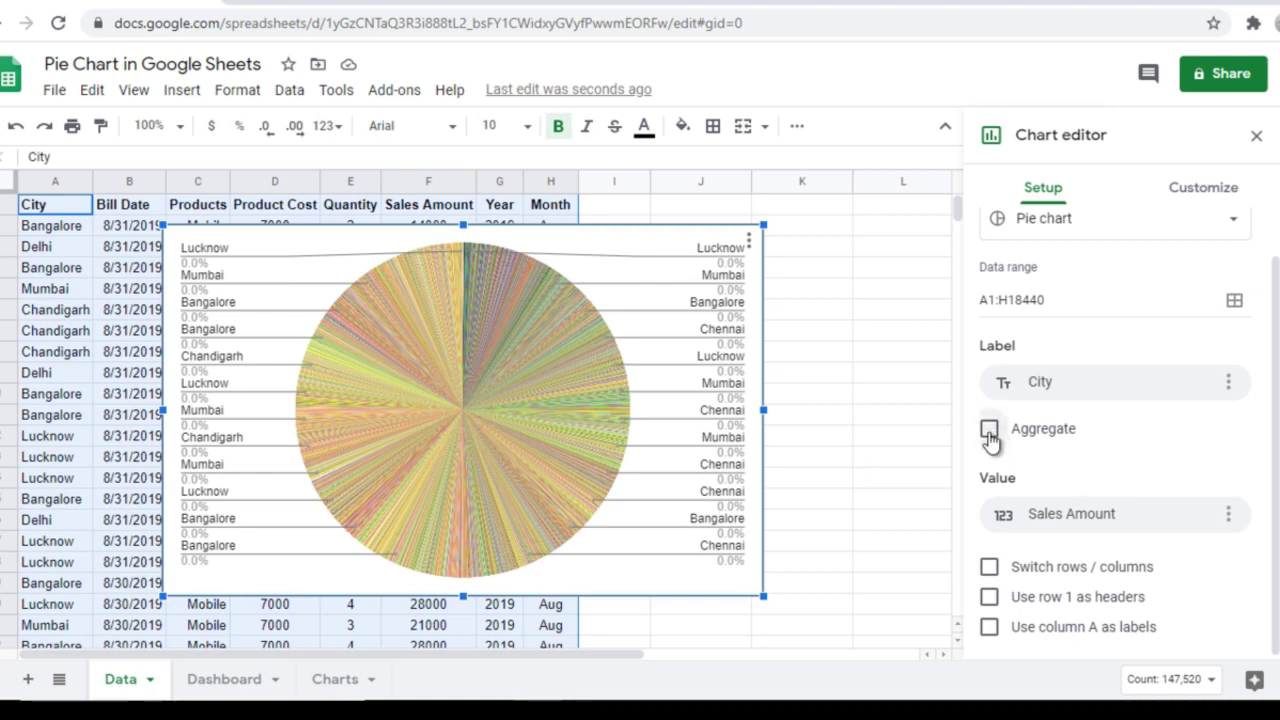
{"action": "left_click", "coordinate": [989, 430]}
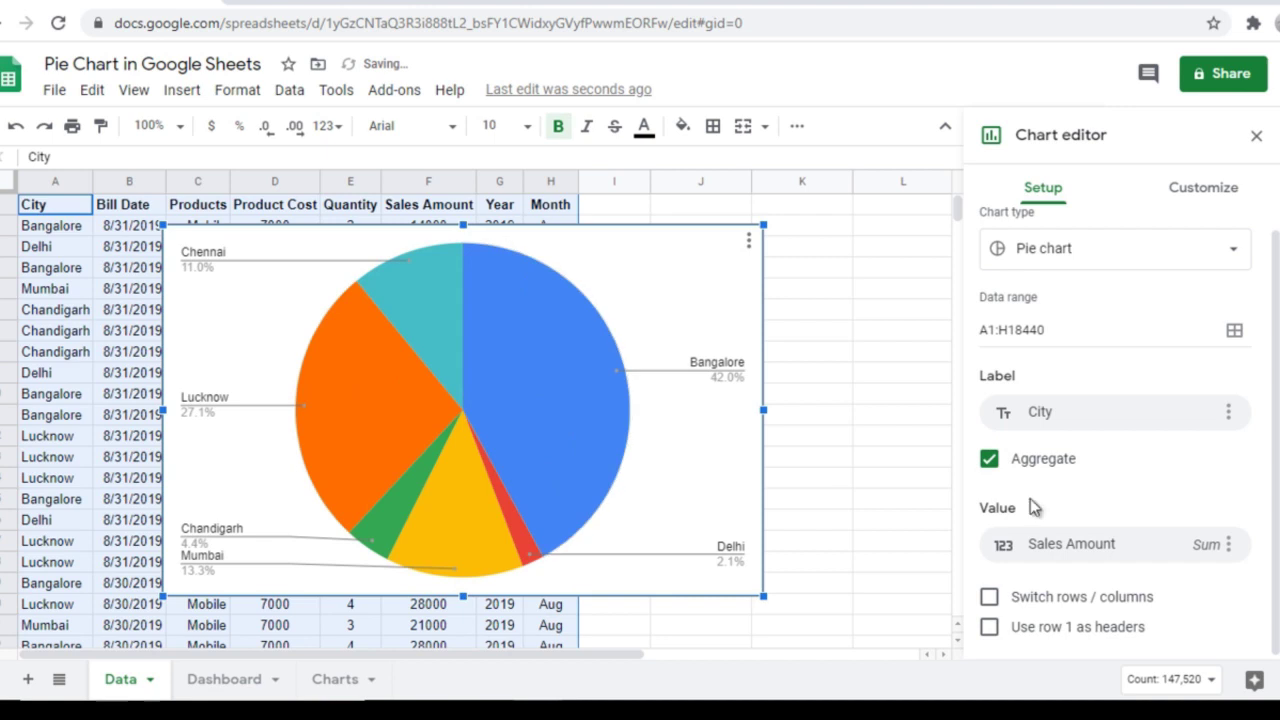
{"action": "left_click", "coordinate": [1212, 550]}
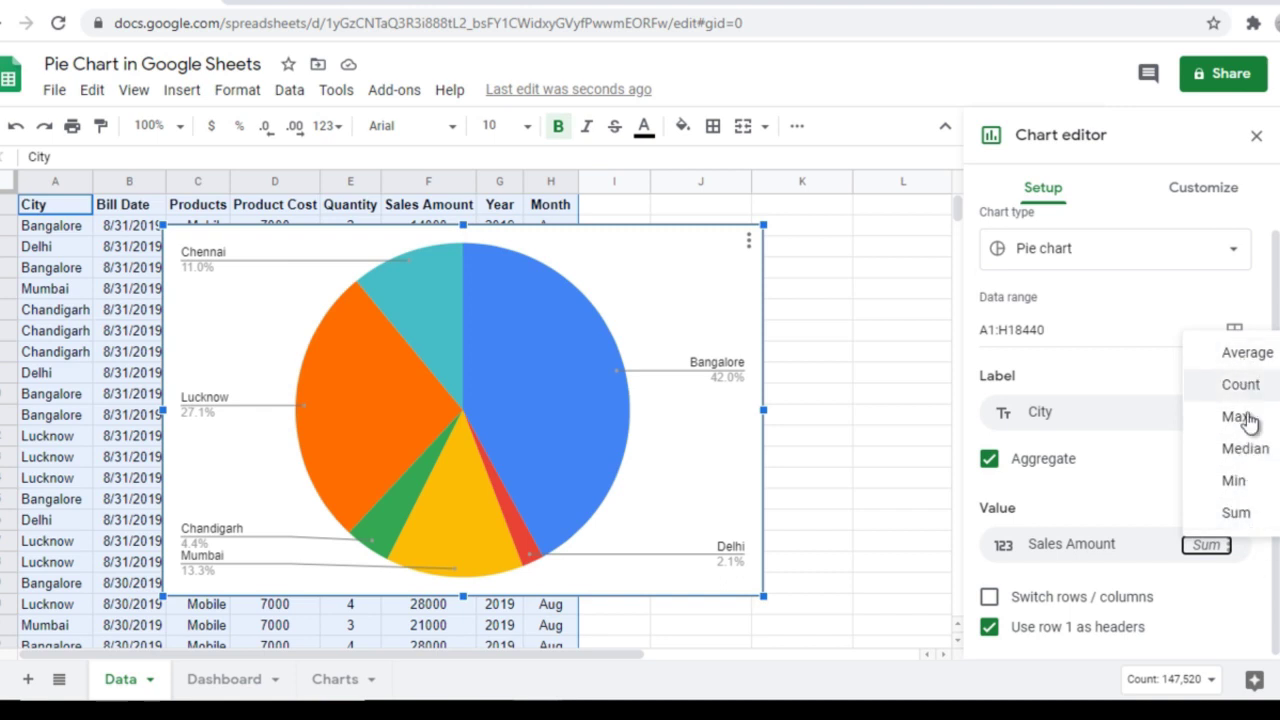
{"action": "left_click", "coordinate": [1137, 507]}
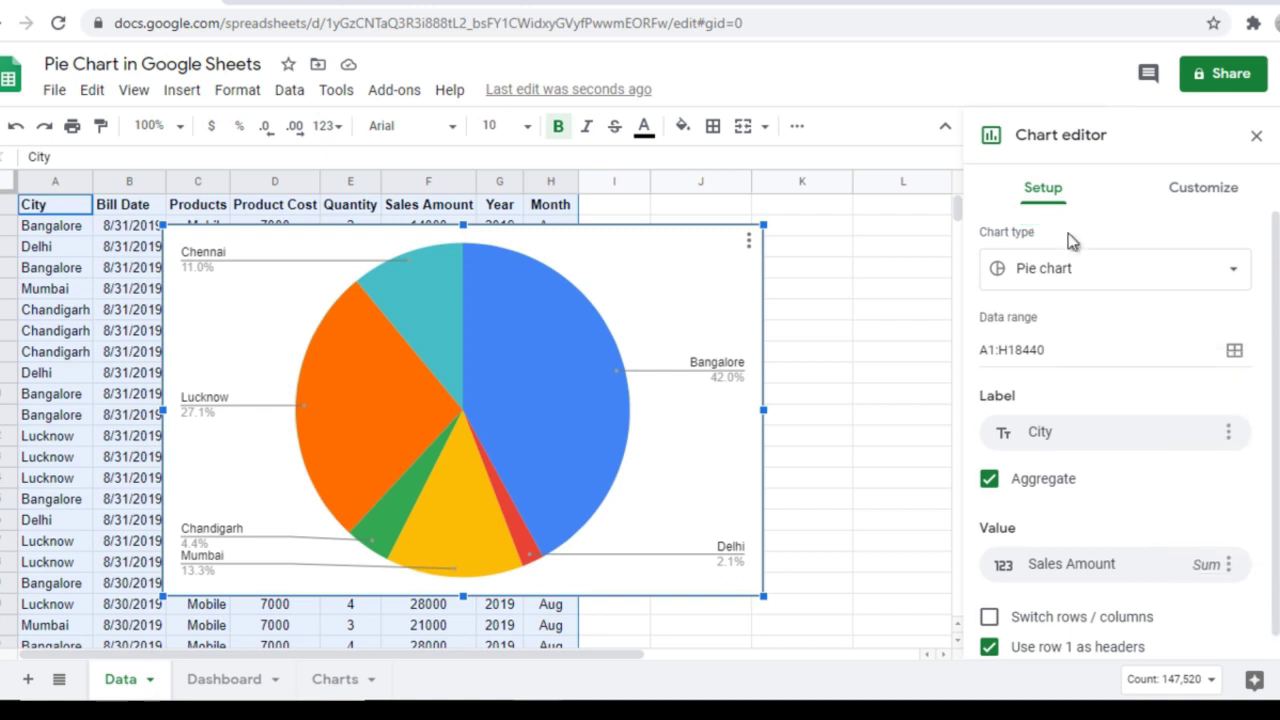
{"action": "left_click", "coordinate": [1206, 195]}
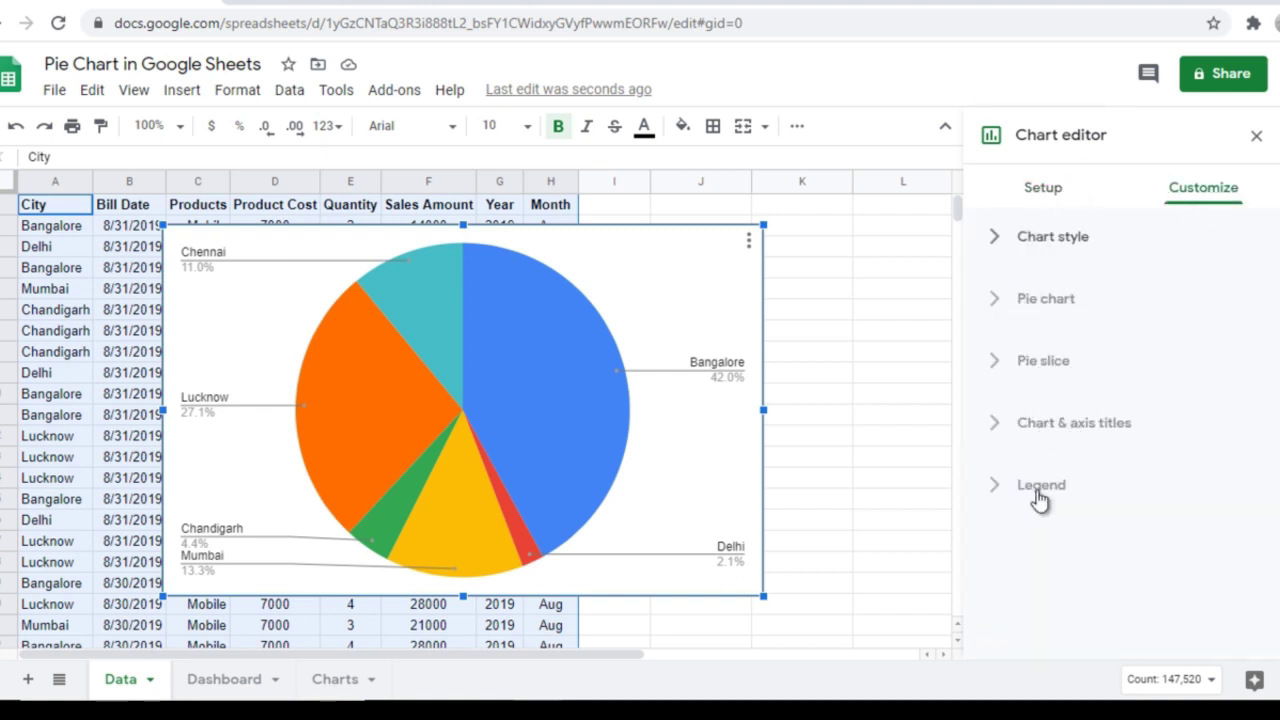
- Title the chart 'City-wise Sales' in bold, centre-aligned, and close the chart editor
{"action": "left_click", "coordinate": [1048, 430]}
{"action": "left_click", "coordinate": [1035, 577]}
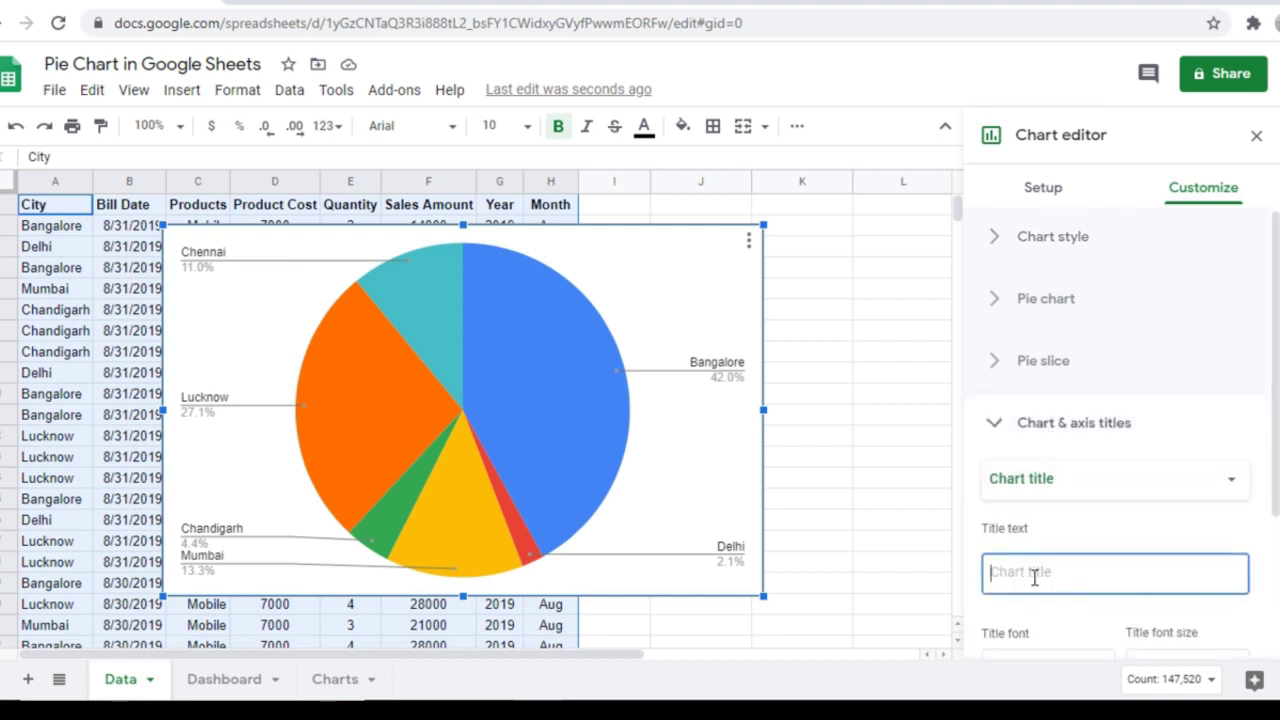
{"action": "type", "text": "City-wise Sales"}
{"action": "scroll", "coordinate": [1005, 600], "scroll_direction": "down", "scroll_amount": 2}
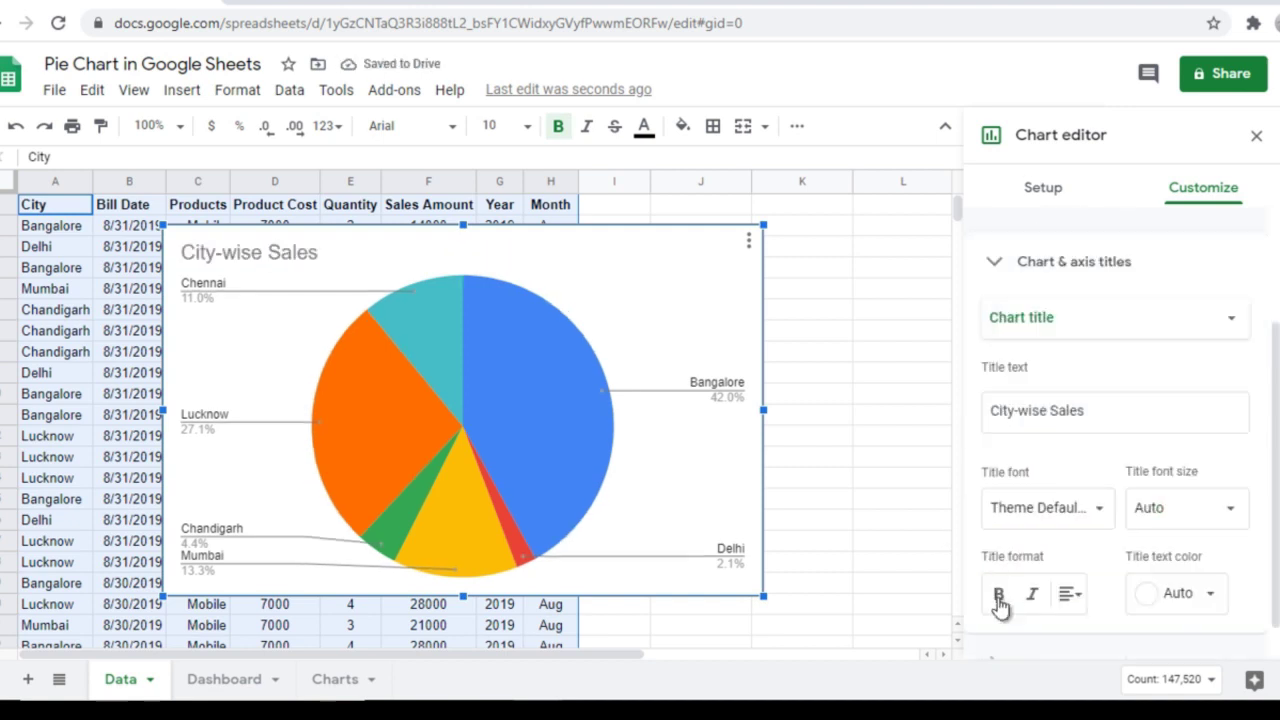
{"action": "left_click", "coordinate": [1003, 597]}
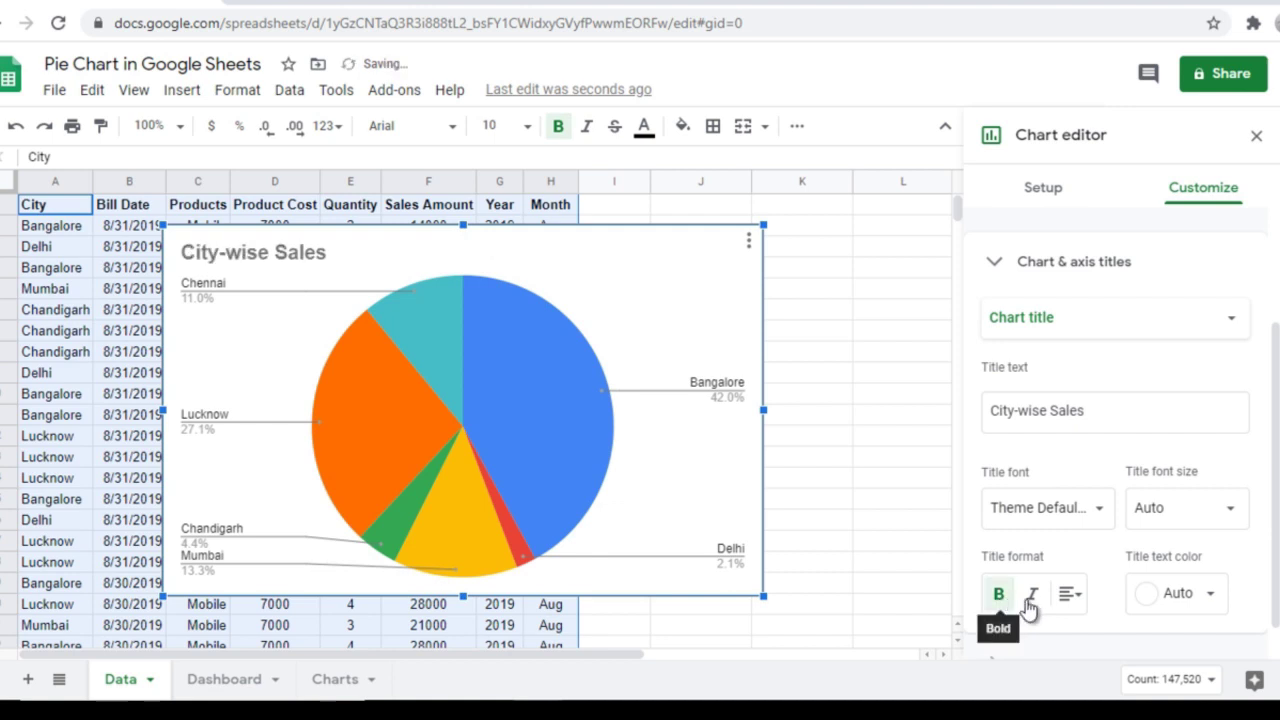
{"action": "left_click", "coordinate": [1069, 598]}
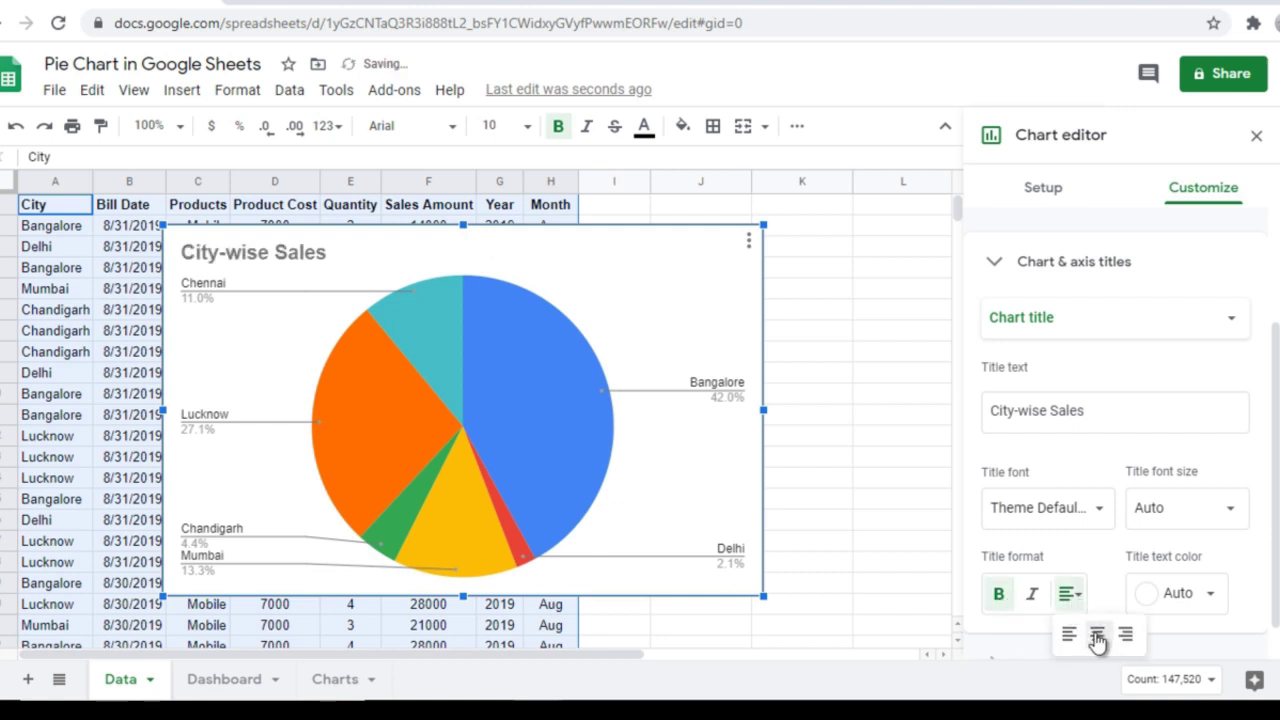
{"action": "left_click", "coordinate": [1097, 637]}
{"action": "left_click", "coordinate": [805, 414]}
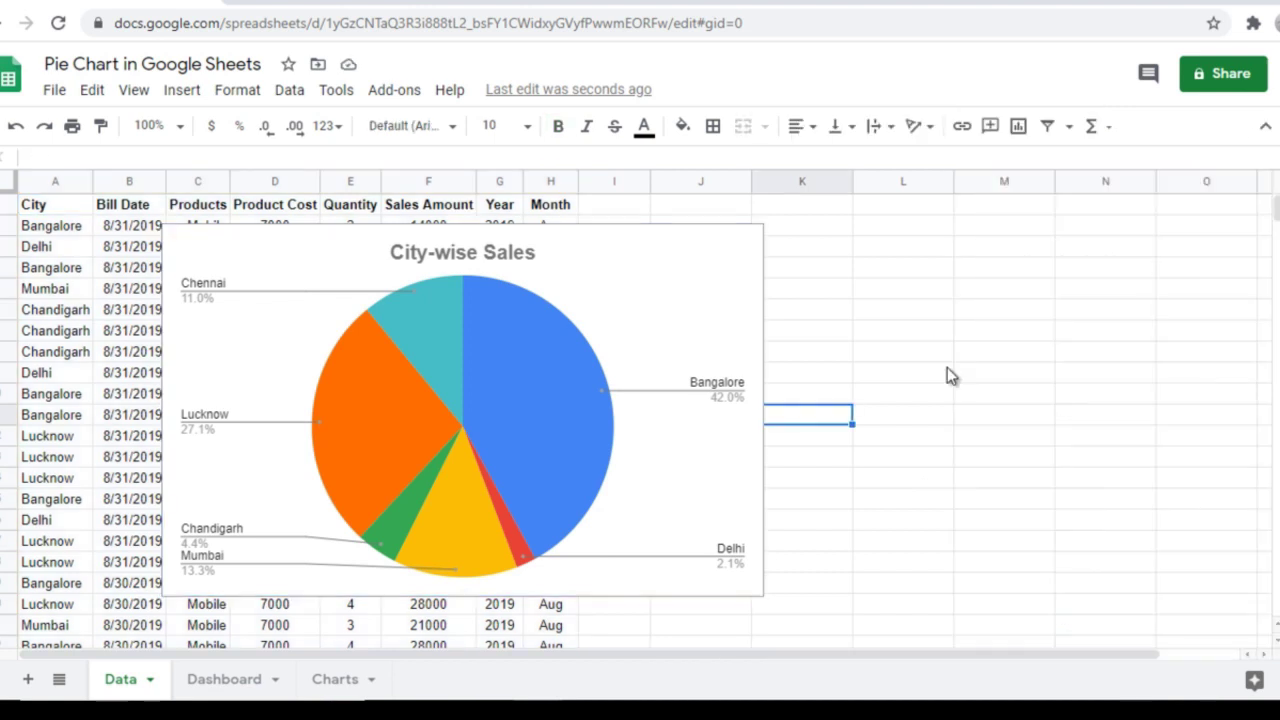